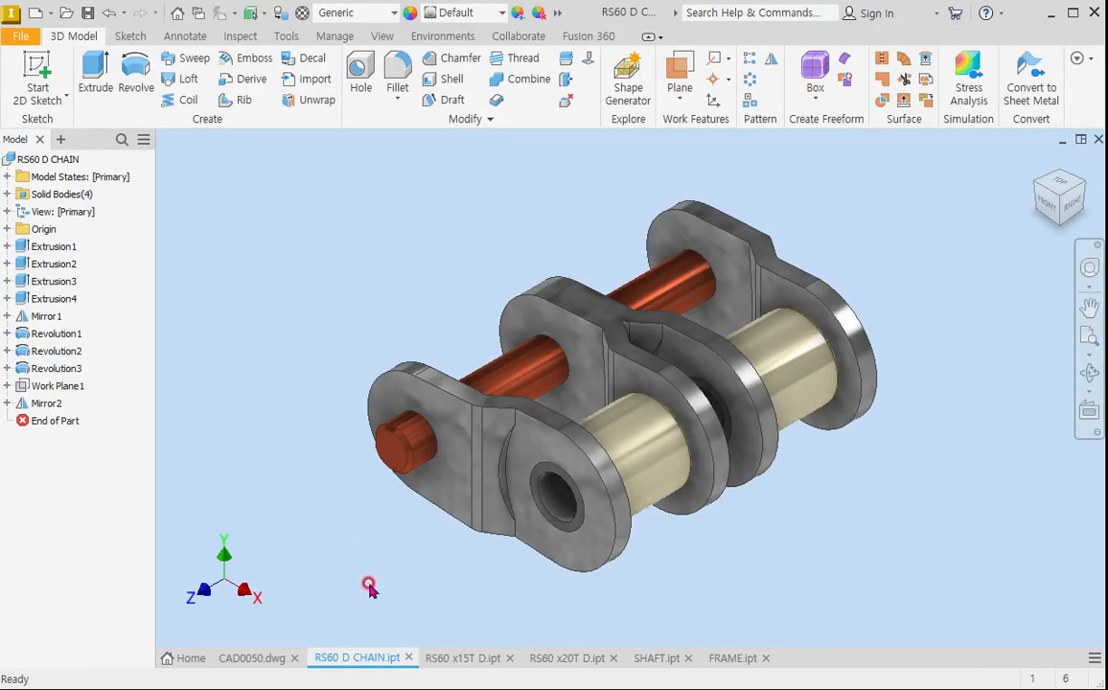
# Review the two RS60 sprocket parts, the shaft, the frame and the CAD0050 layout drawing.
pyautogui.click(447, 662)
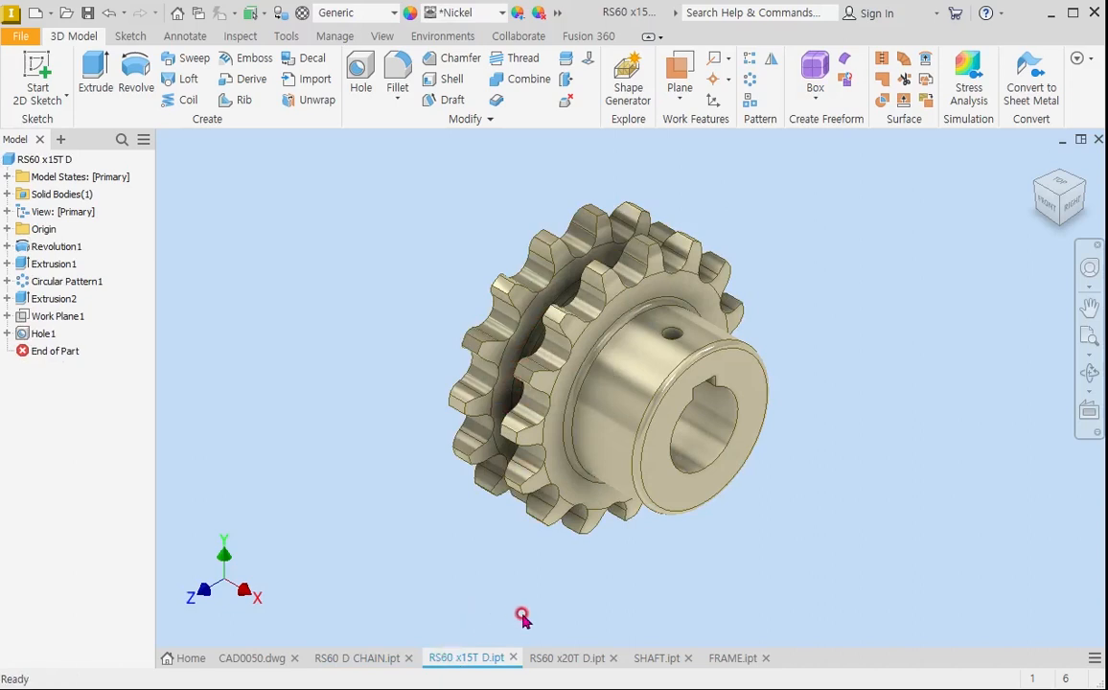
pyautogui.click(573, 660)
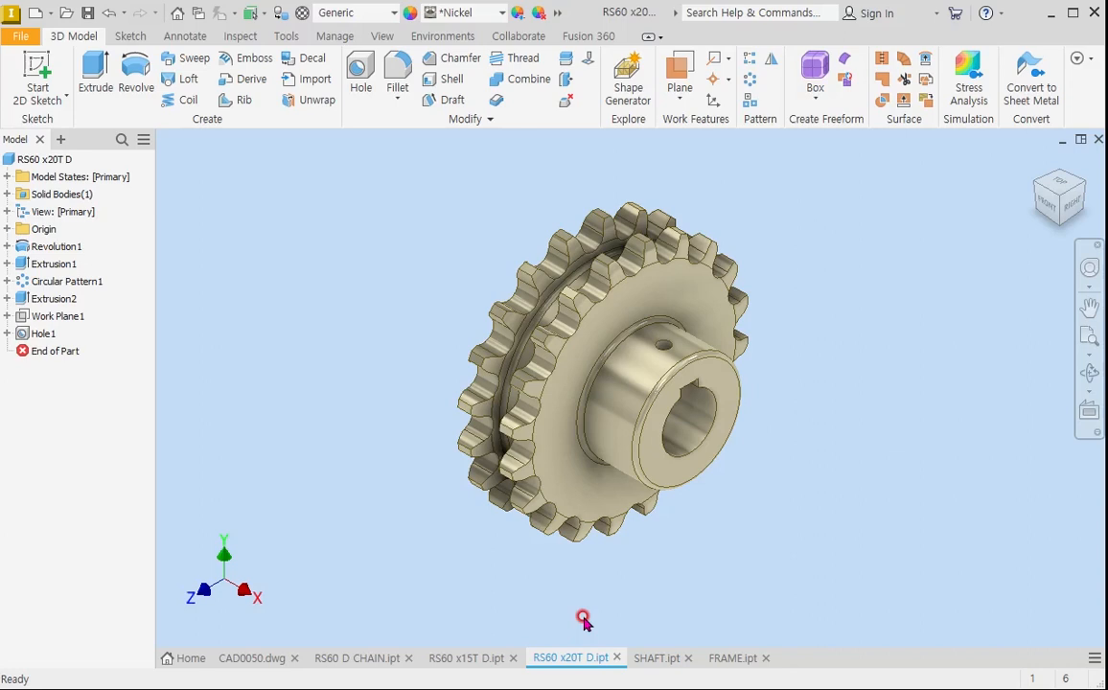
pyautogui.click(660, 657)
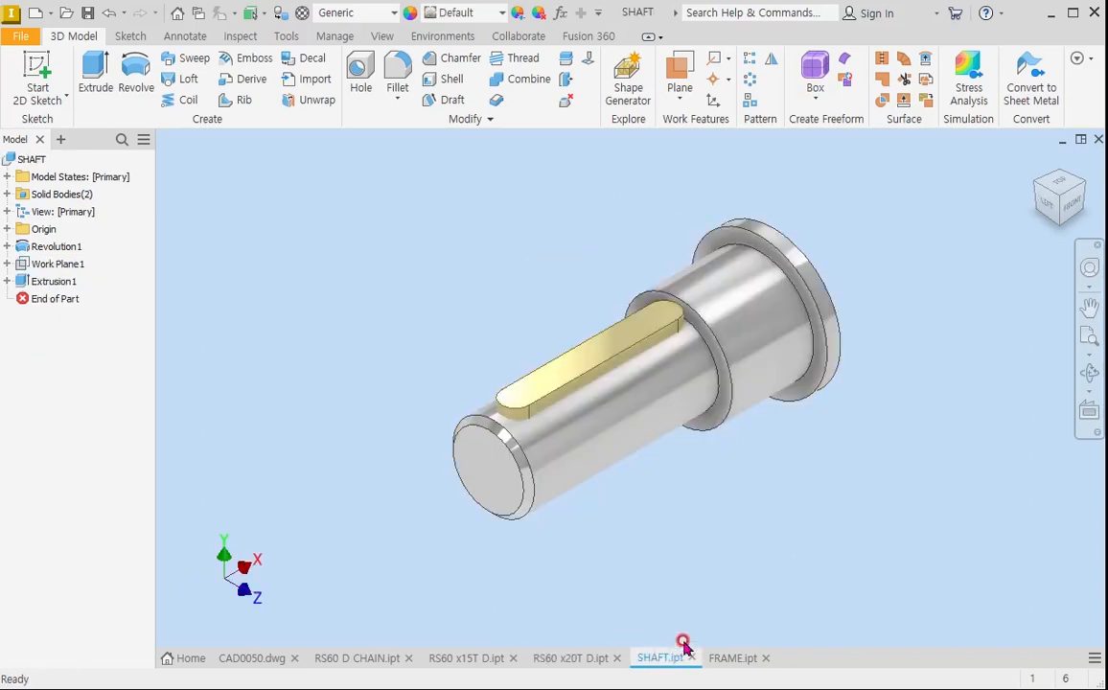
pyautogui.click(721, 657)
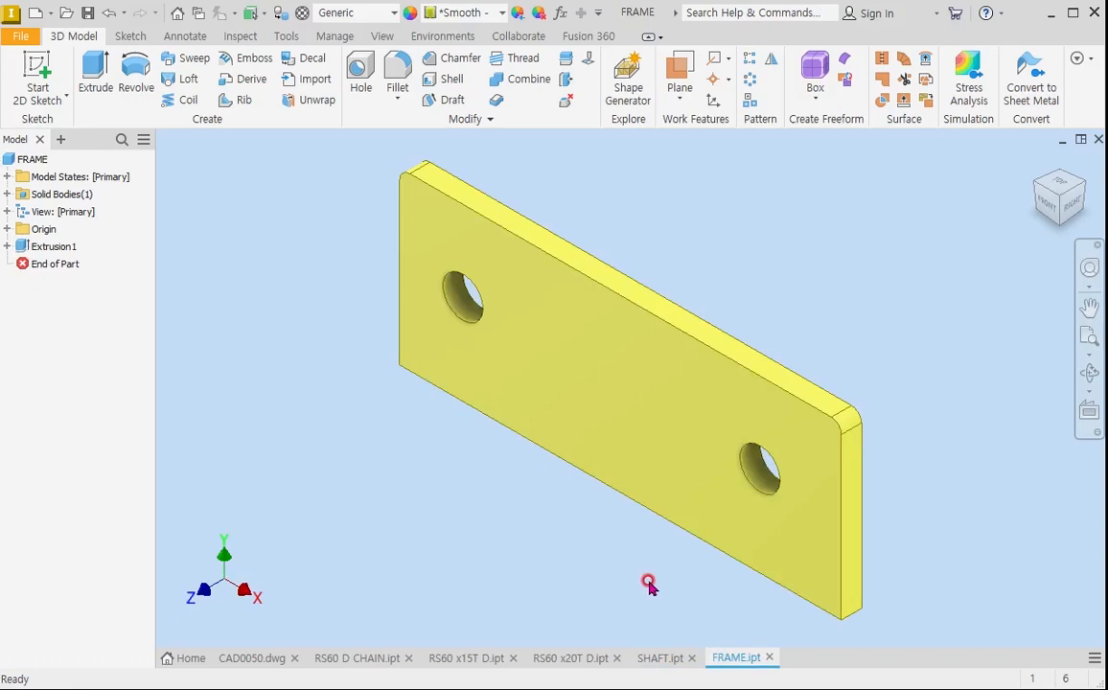
pyautogui.click(251, 658)
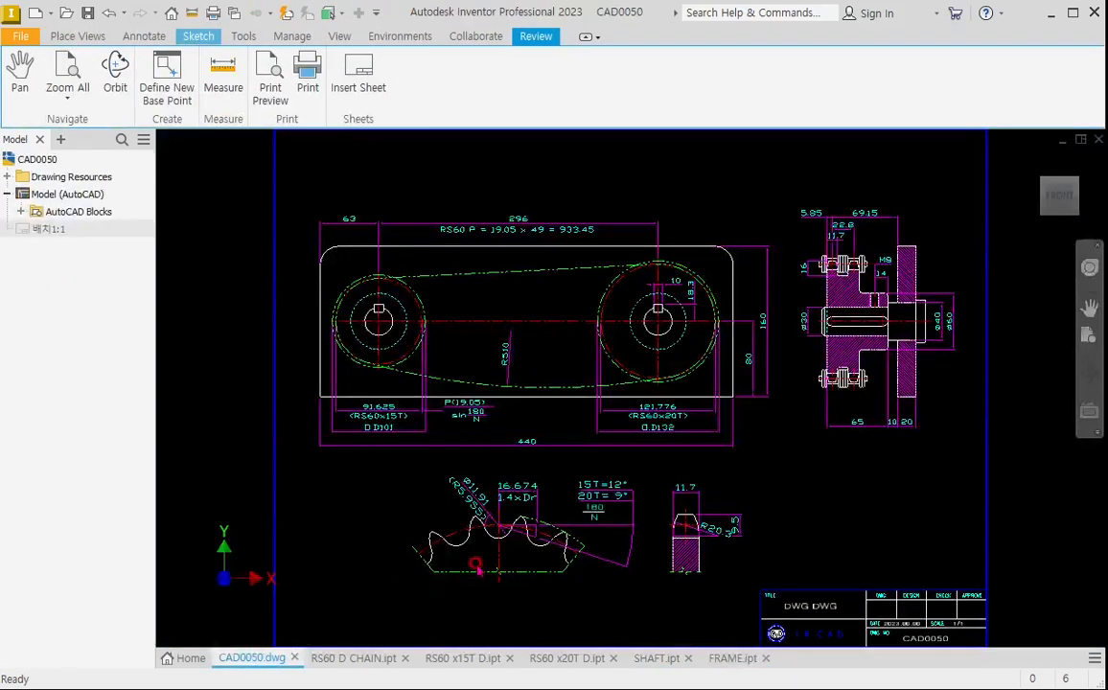
pyautogui.scroll(-1, 525, 573)
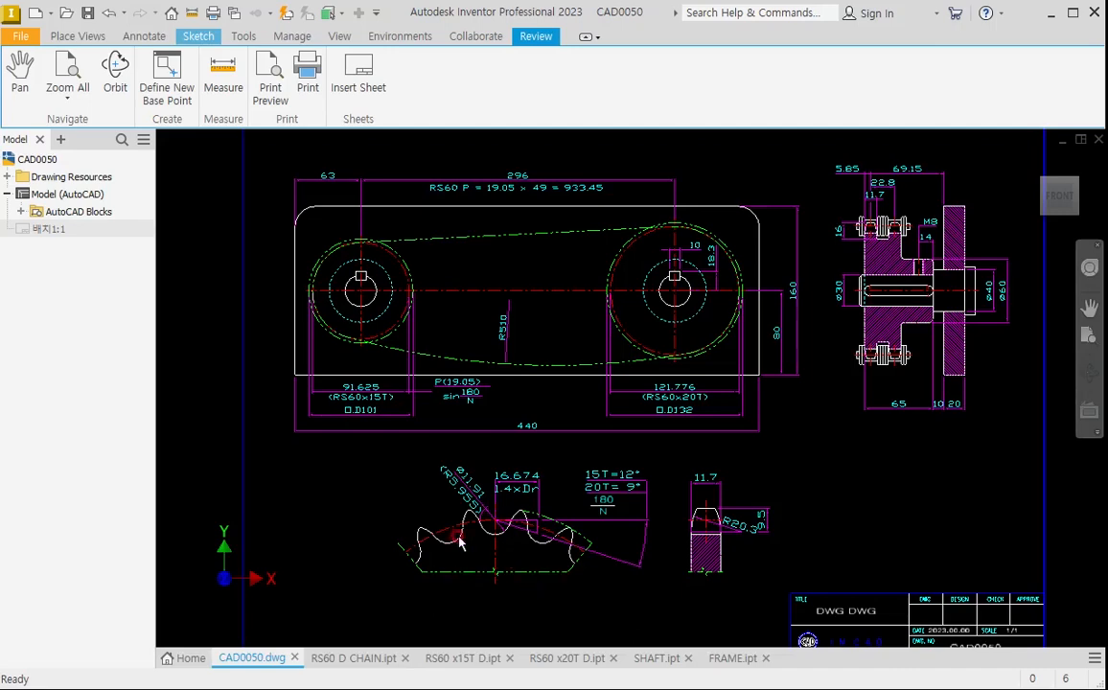
# Create a new assembly and place one instance of the FRAME part in it.
pyautogui.click(35, 14)
pyautogui.doubleClick(511, 297)
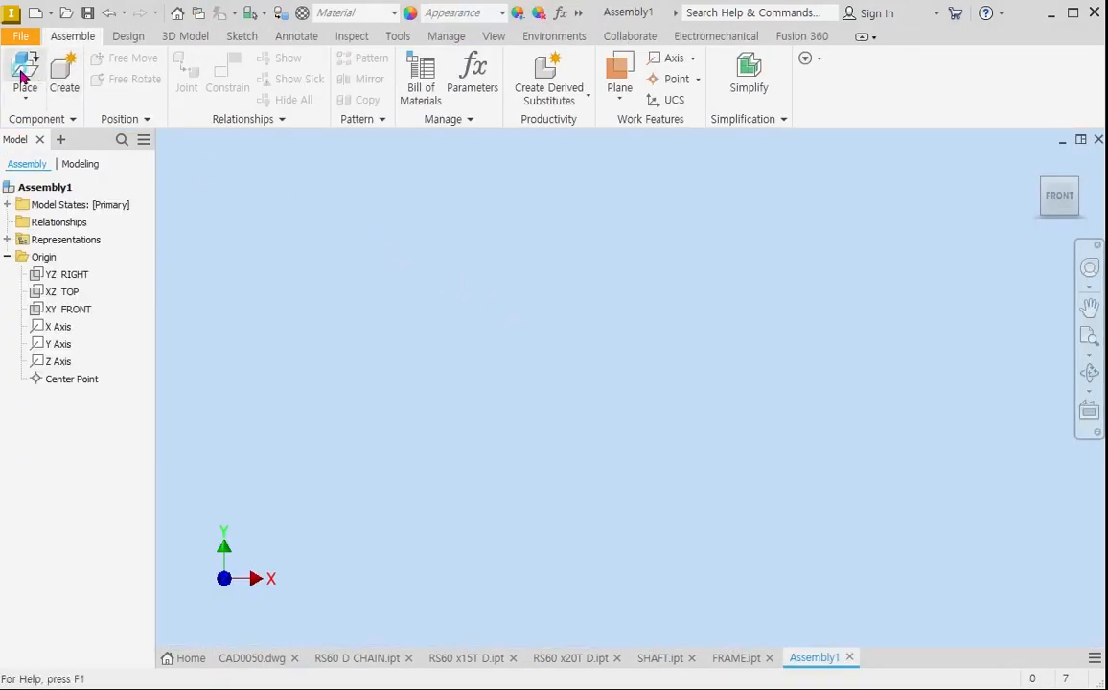
pyautogui.click(24, 75)
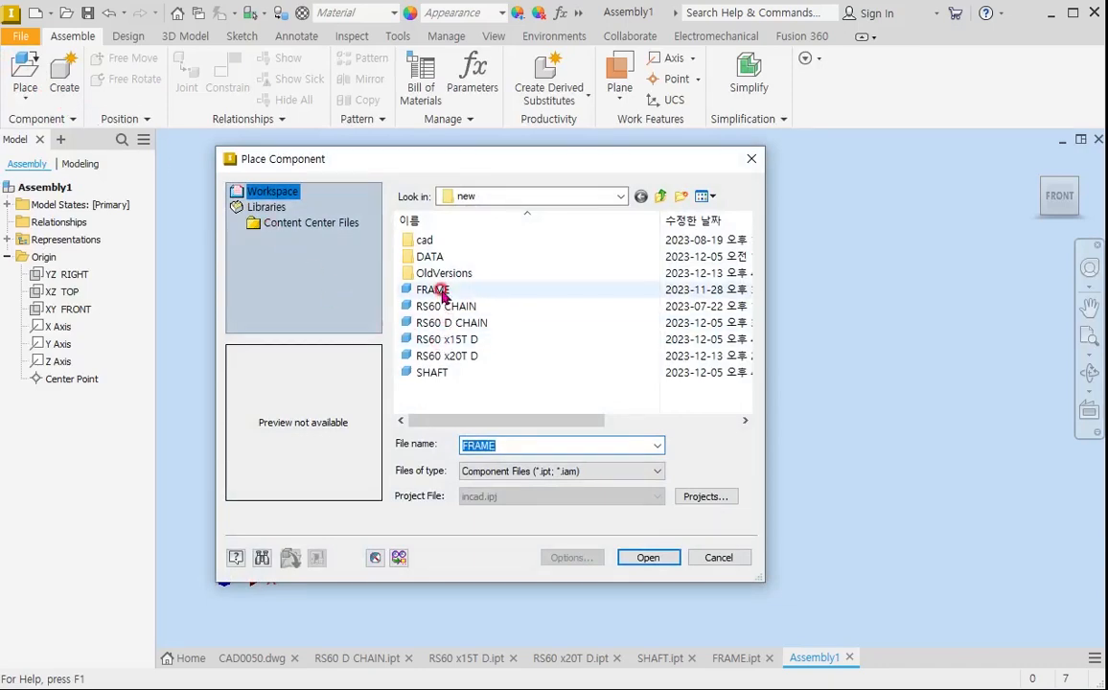
pyautogui.doubleClick(439, 290)
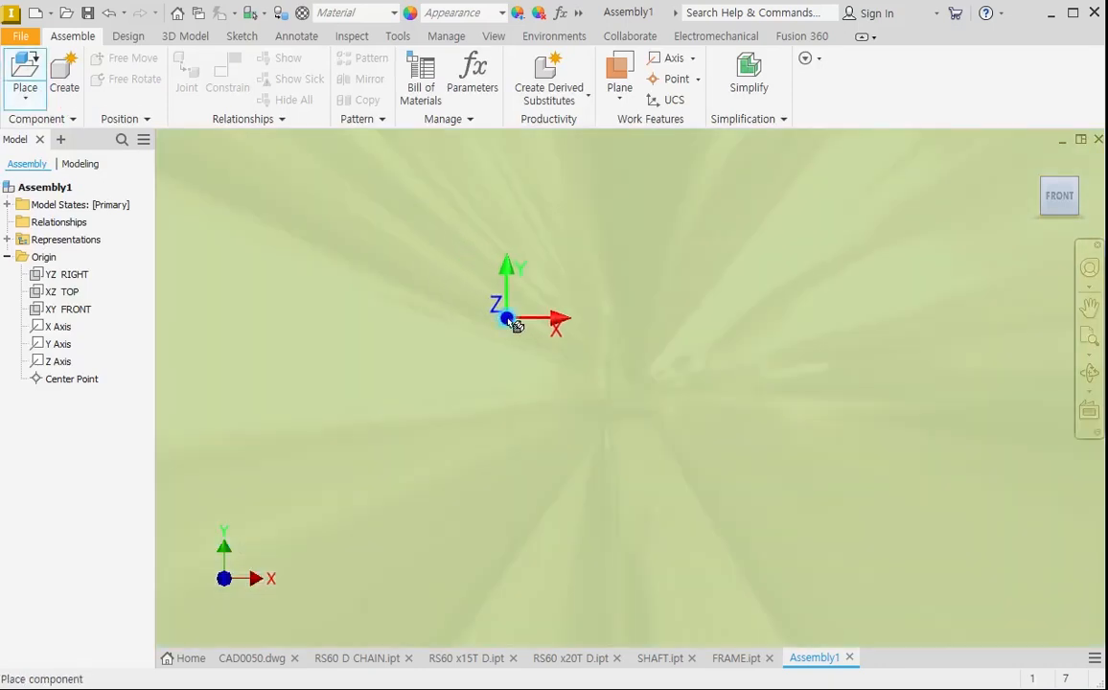
pyautogui.click(513, 322)
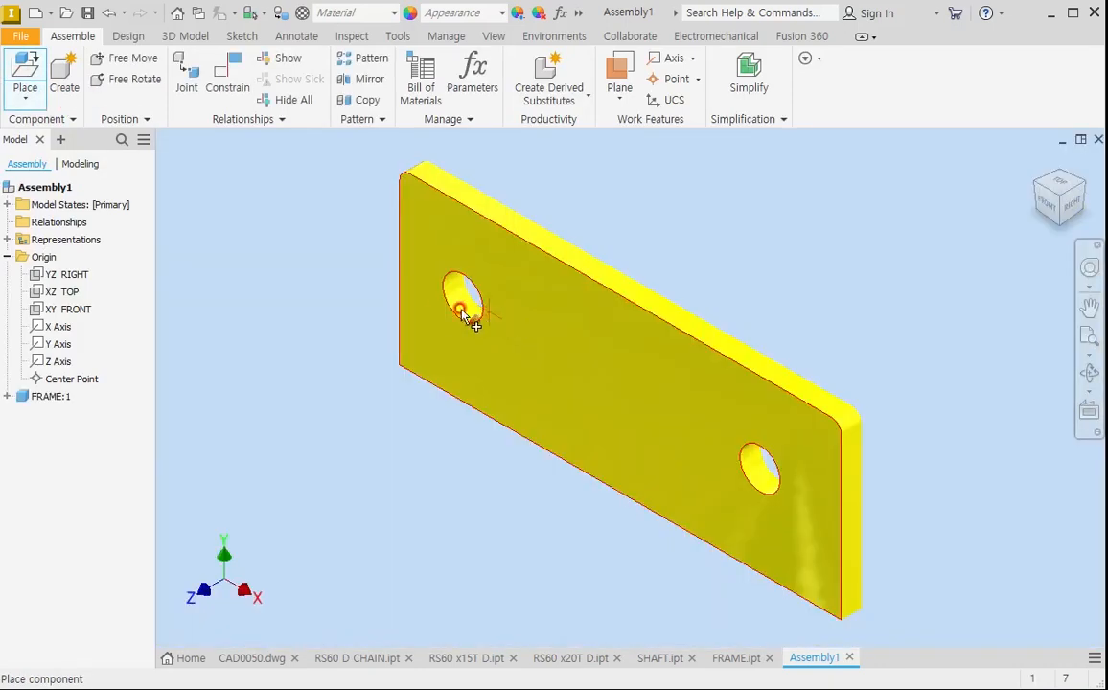
pyautogui.press('Escape')
# Constrain the frame's XY FRONT plane flush with the assembly's XY FRONT plane at 0 mm offset.
pyautogui.click(8, 396)
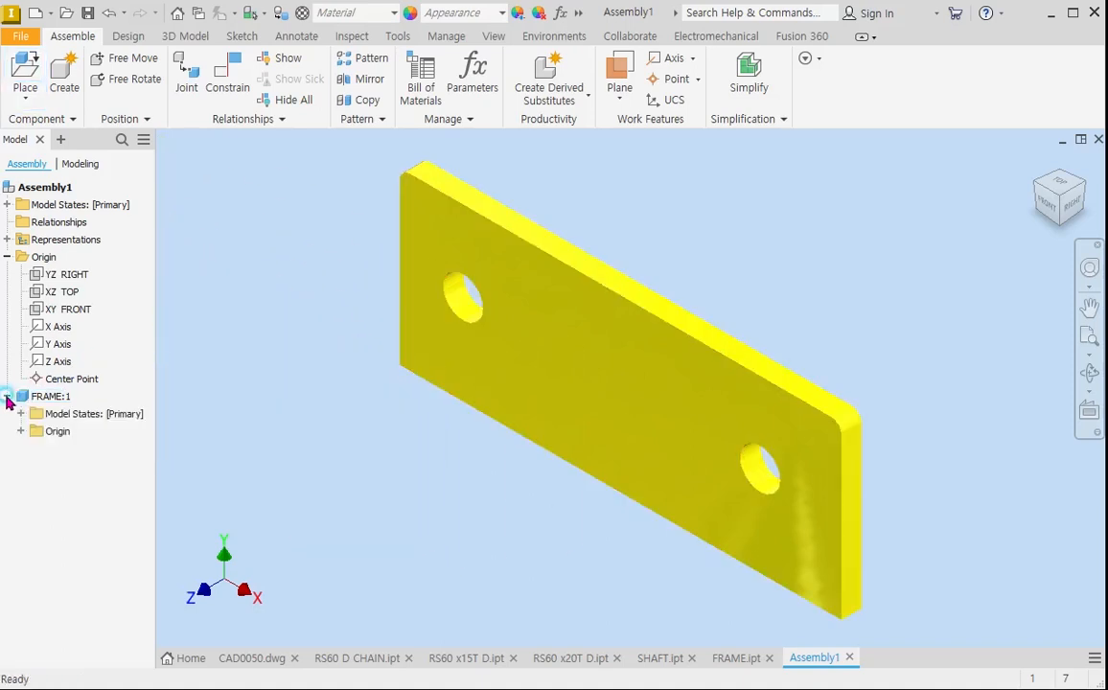
pyautogui.click(20, 430)
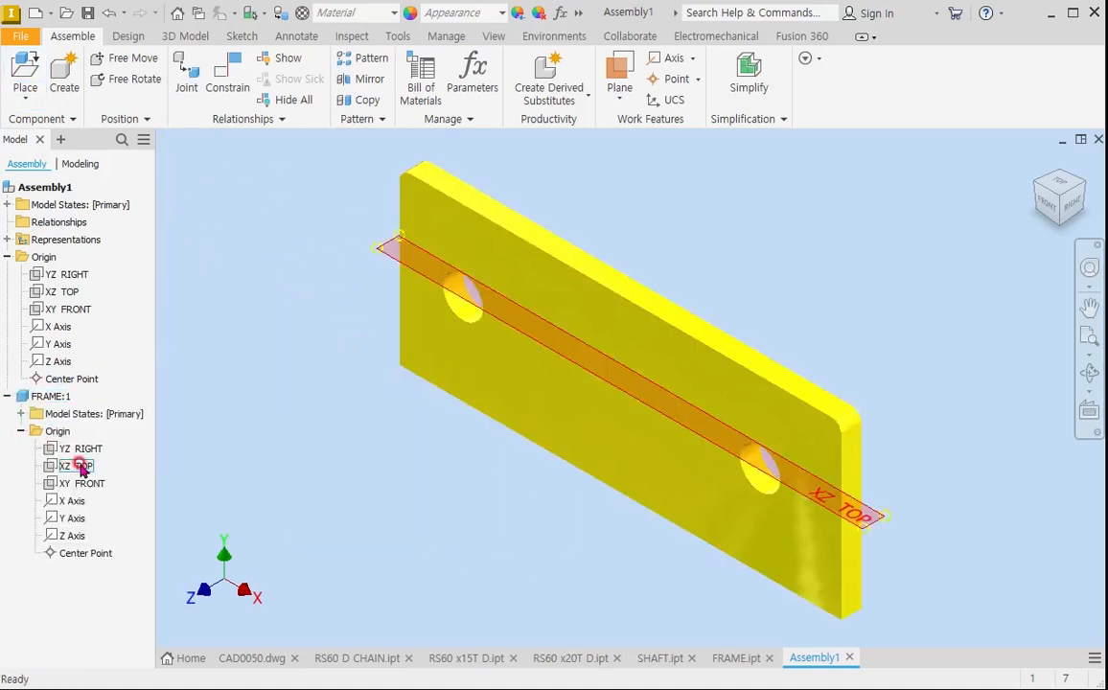
pyautogui.click(227, 73)
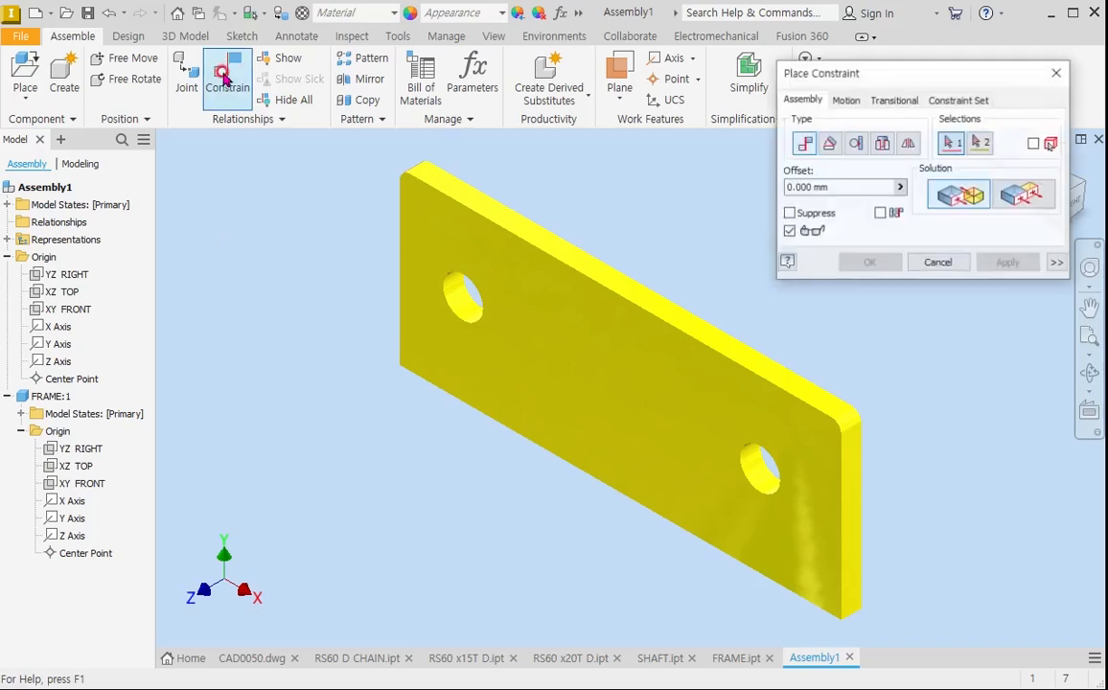
pyautogui.click(88, 483)
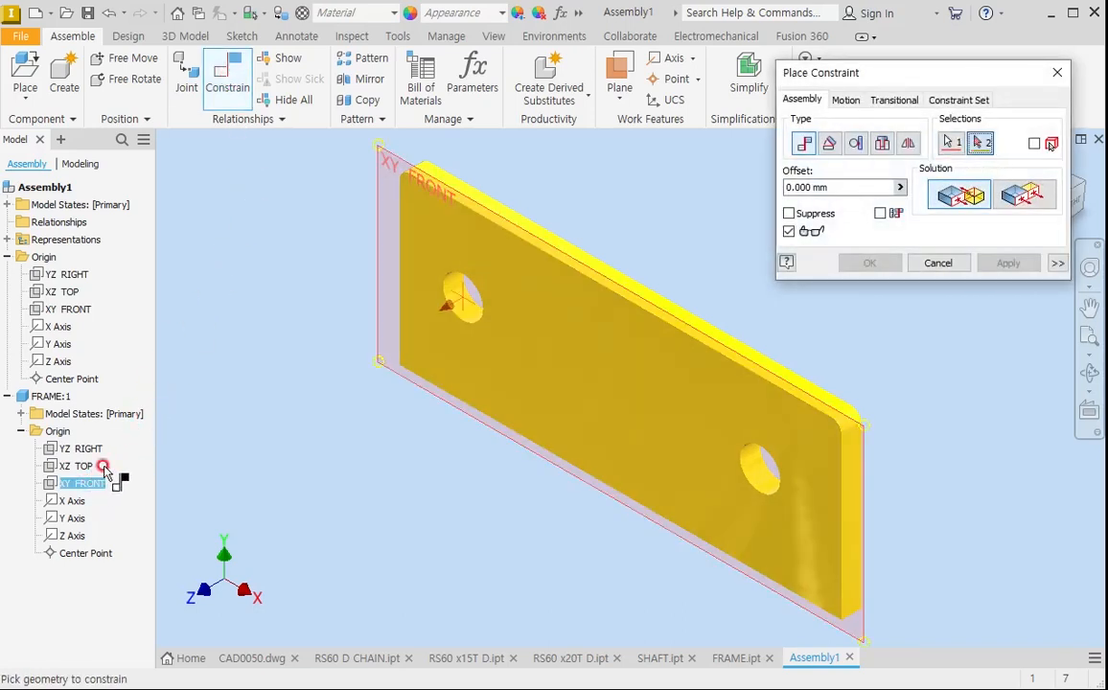
pyautogui.click(73, 310)
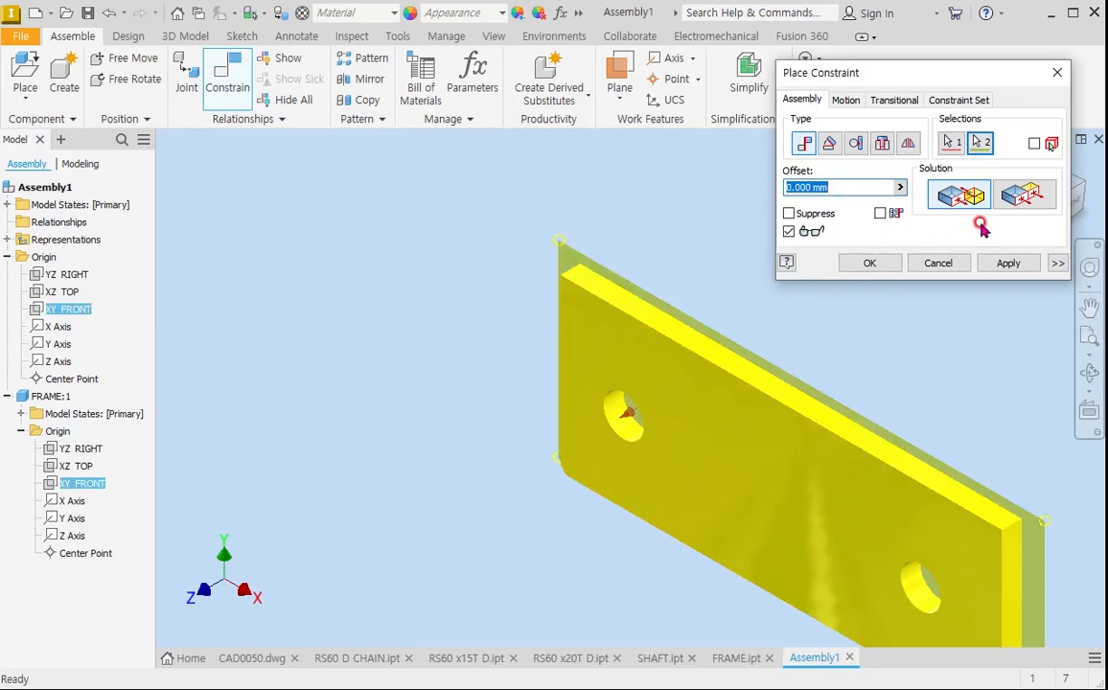
pyautogui.click(1033, 198)
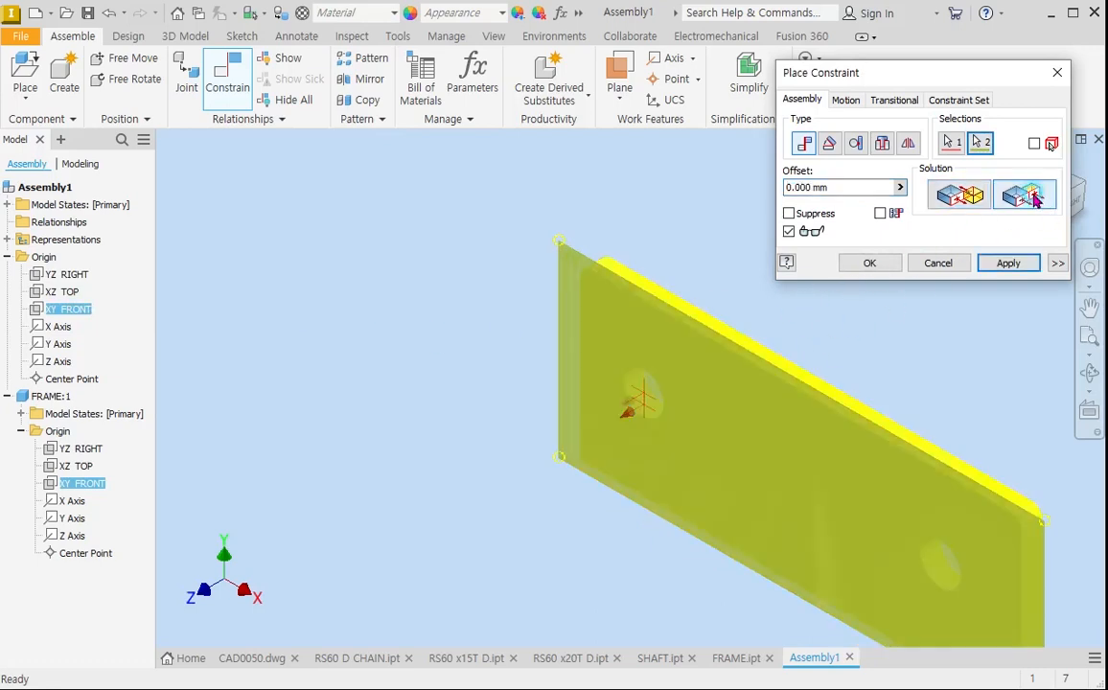
pyautogui.click(1012, 264)
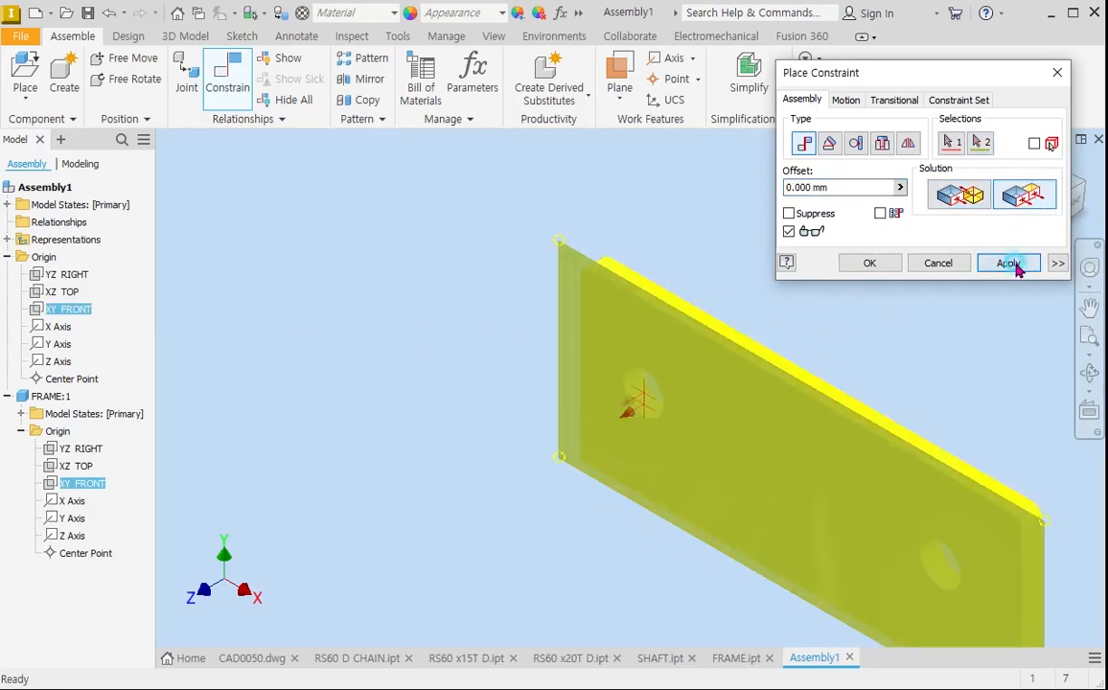
# Constrain the frame's YZ RIGHT plane flush with the assembly's YZ RIGHT plane at 0 mm offset.
pyautogui.click(66, 274)
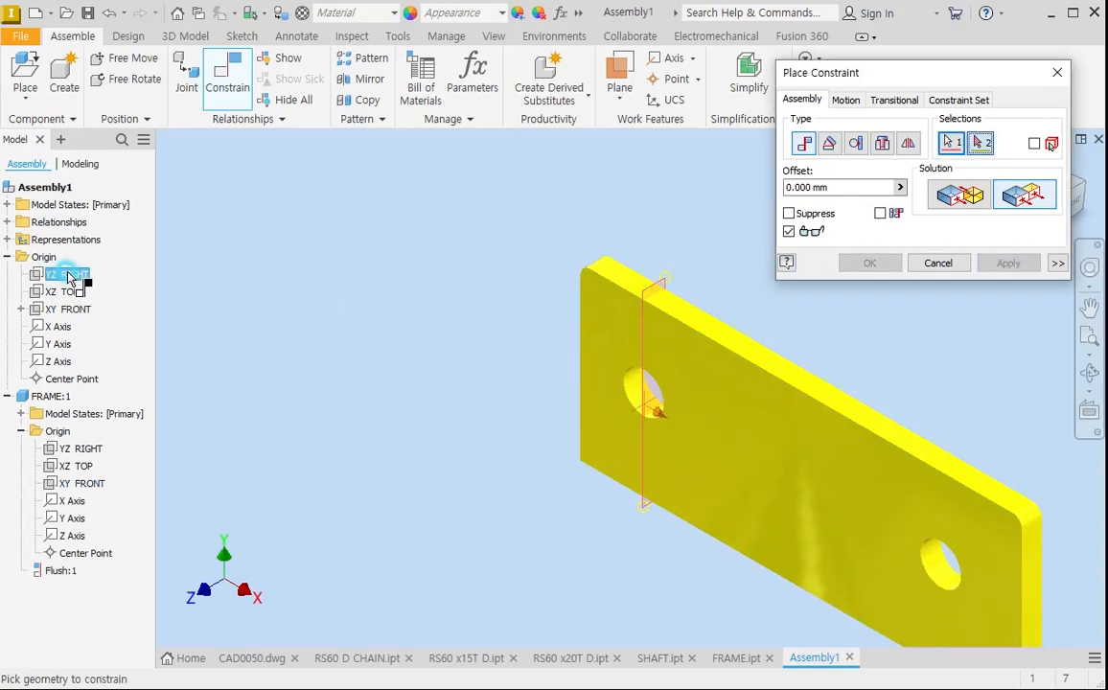
pyautogui.click(86, 448)
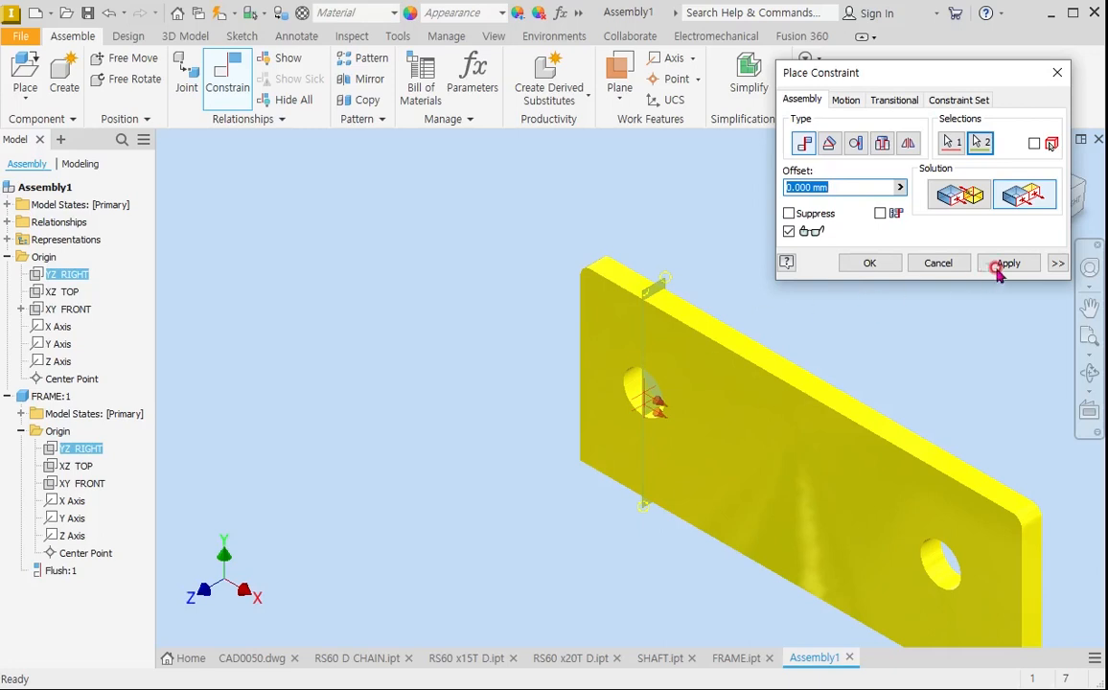
pyautogui.click(1004, 263)
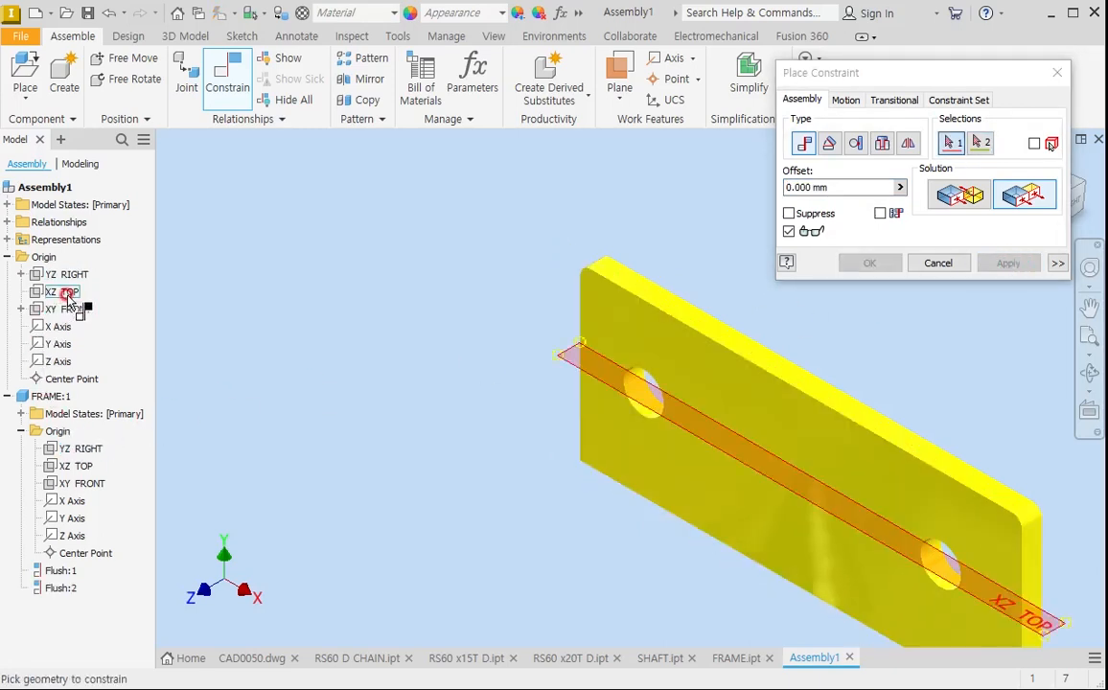
# Constrain the frame's XZ TOP plane flush with the assembly's XZ TOP plane at 0 mm offset and finish constraining.
pyautogui.click(67, 295)
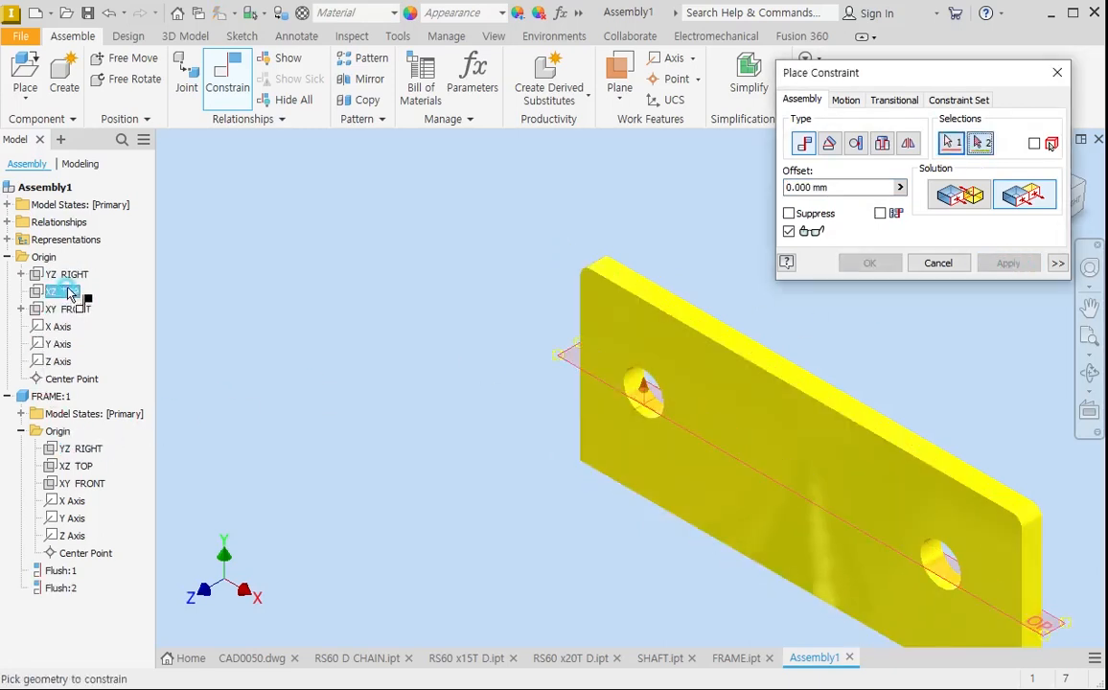
pyautogui.click(83, 465)
pyautogui.click(1006, 265)
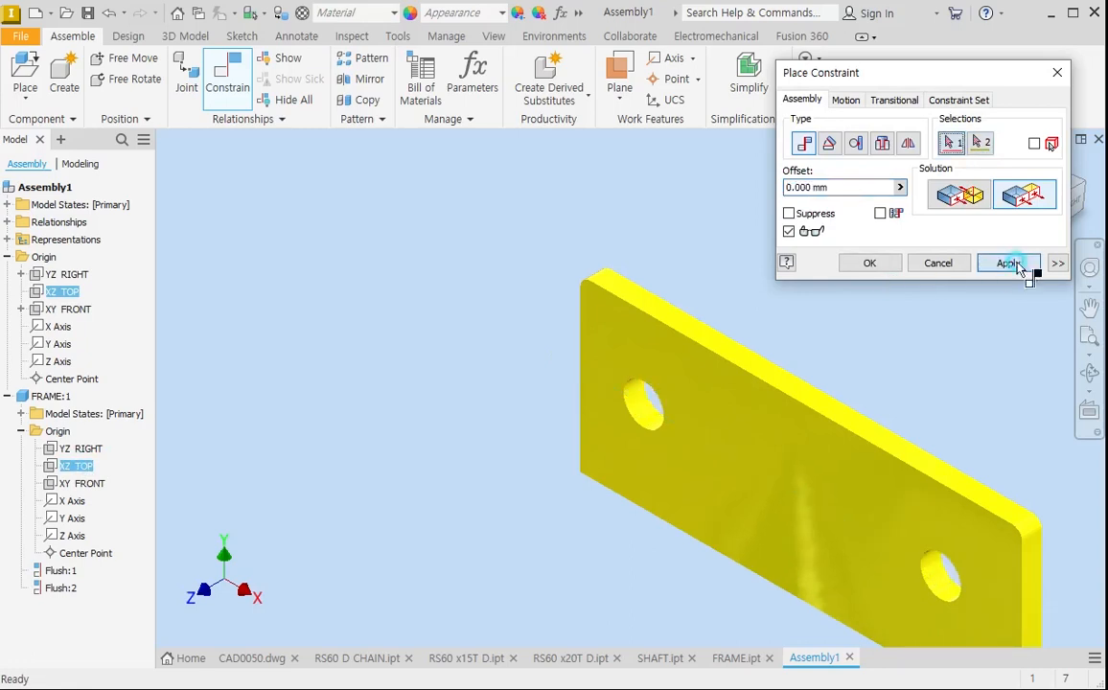
pyautogui.click(1056, 72)
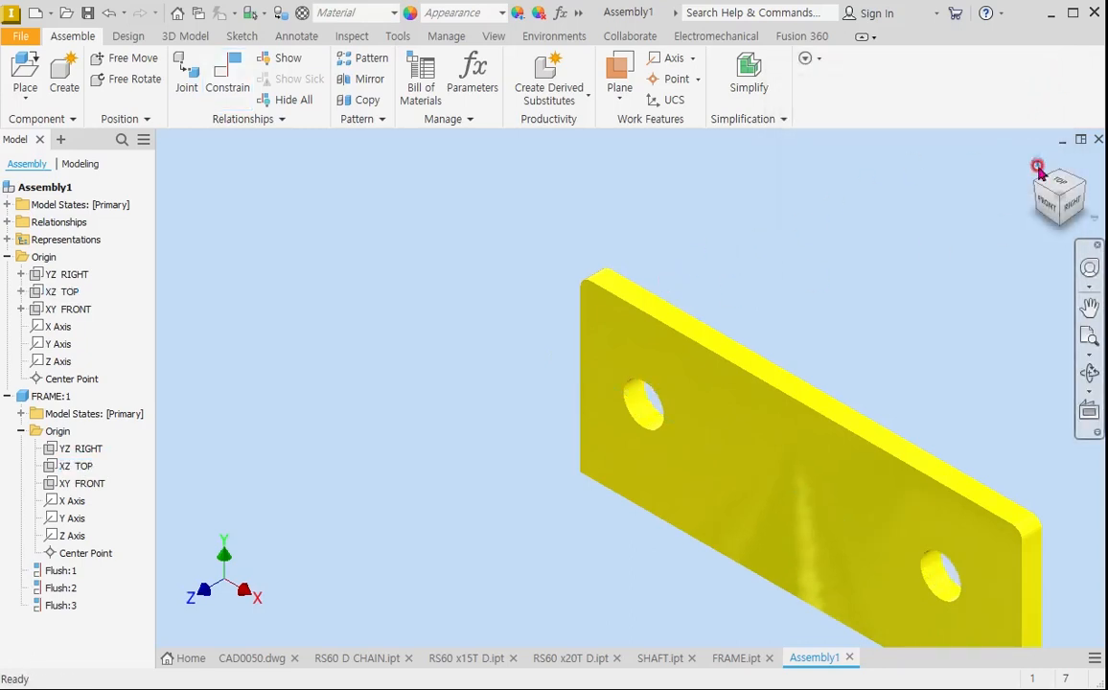
pyautogui.click(1039, 159)
pyautogui.click(664, 368)
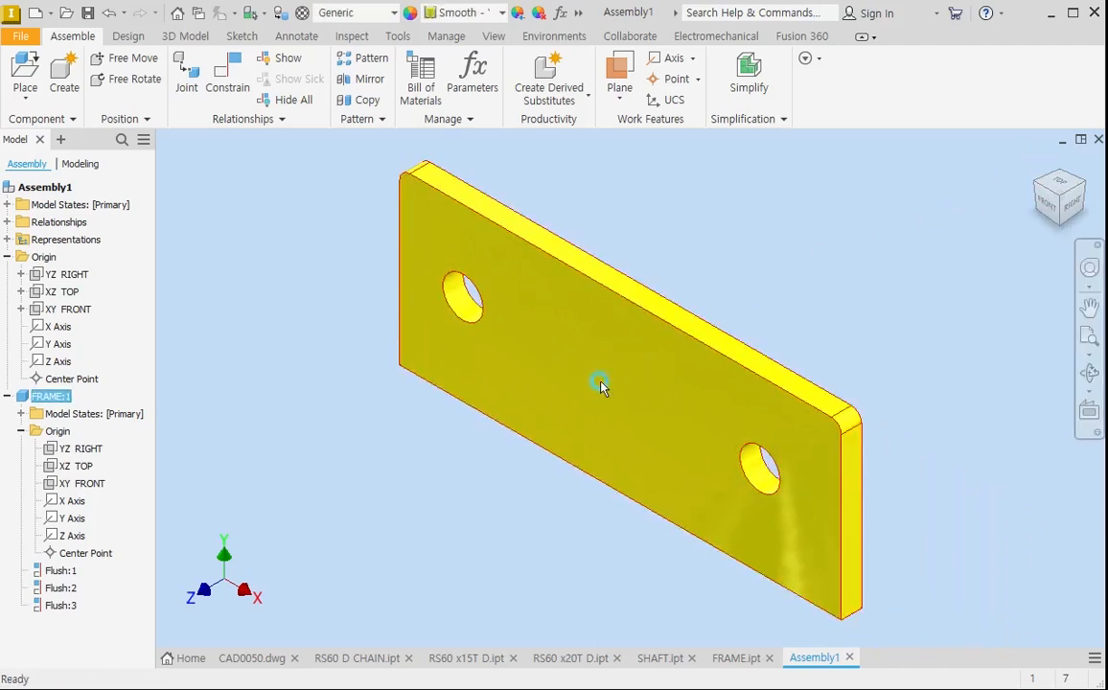
pyautogui.click(442, 437)
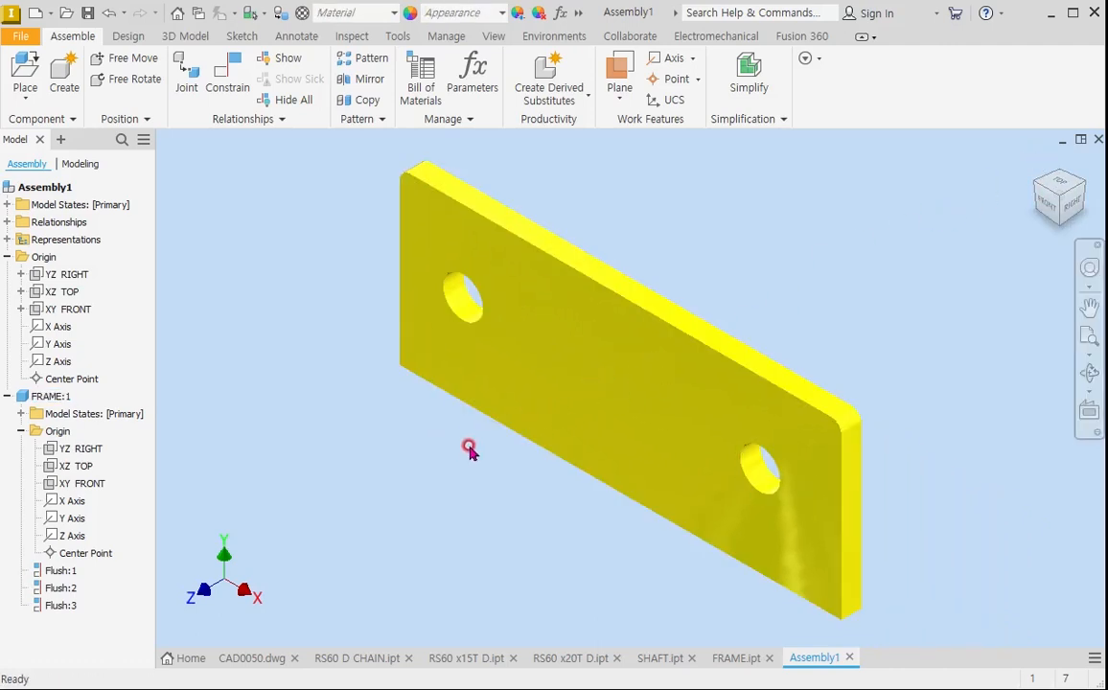
# Place two instances of the SHAFT part beside the frame.
pyautogui.click(25, 72)
pyautogui.doubleClick(436, 373)
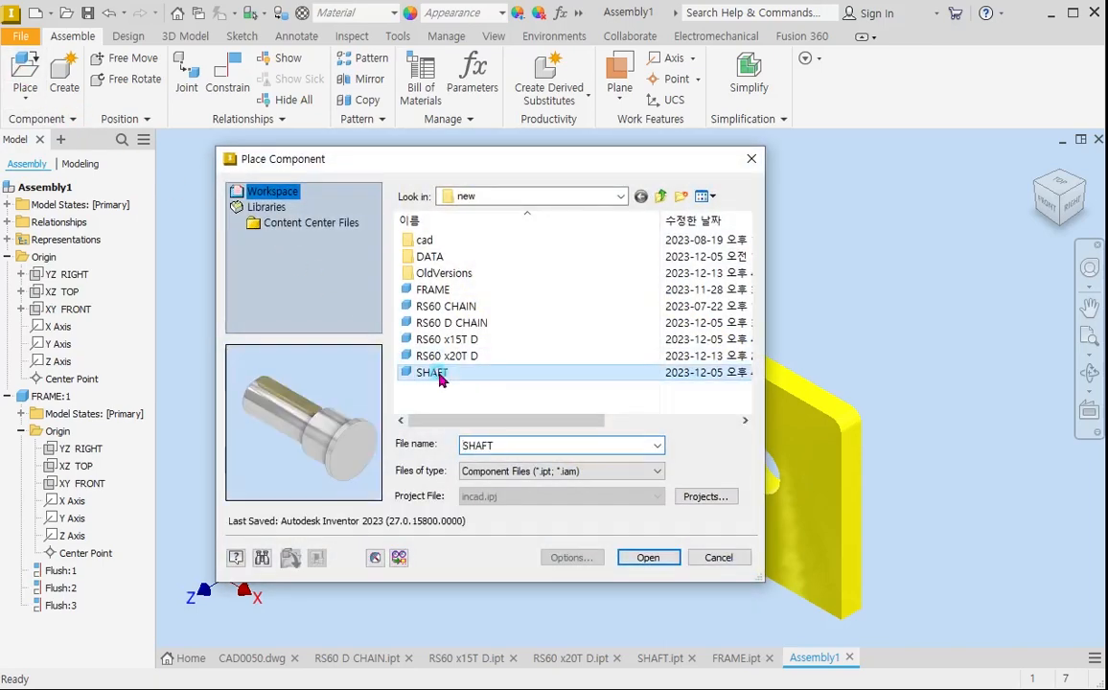
pyautogui.click(323, 319)
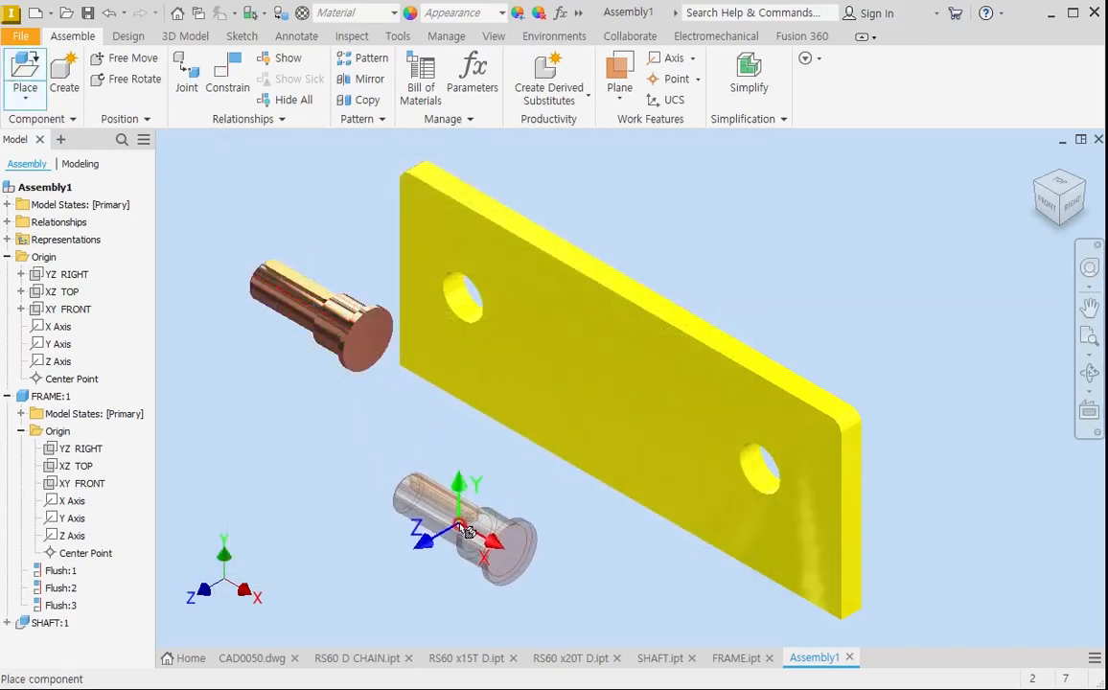
pyautogui.click(467, 527)
pyautogui.press('Escape')
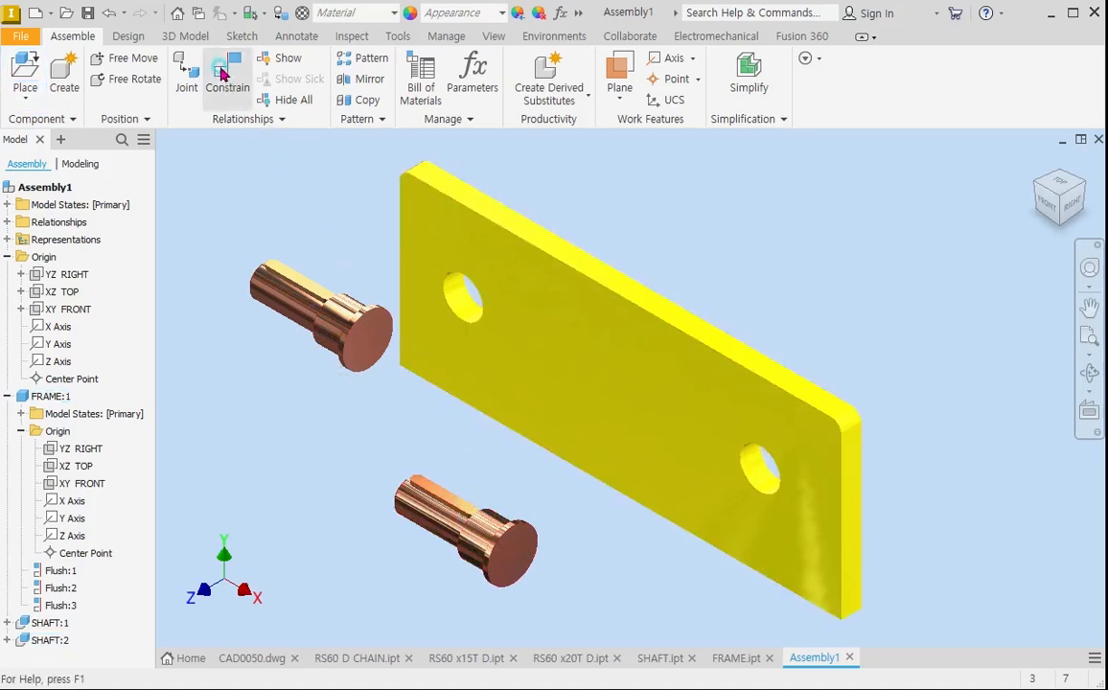
# Mate the first shaft's axis with the frame hole at the origin, using the opposed solution and 0 mm offset.
pyautogui.click(225, 72)
pyautogui.click(322, 321)
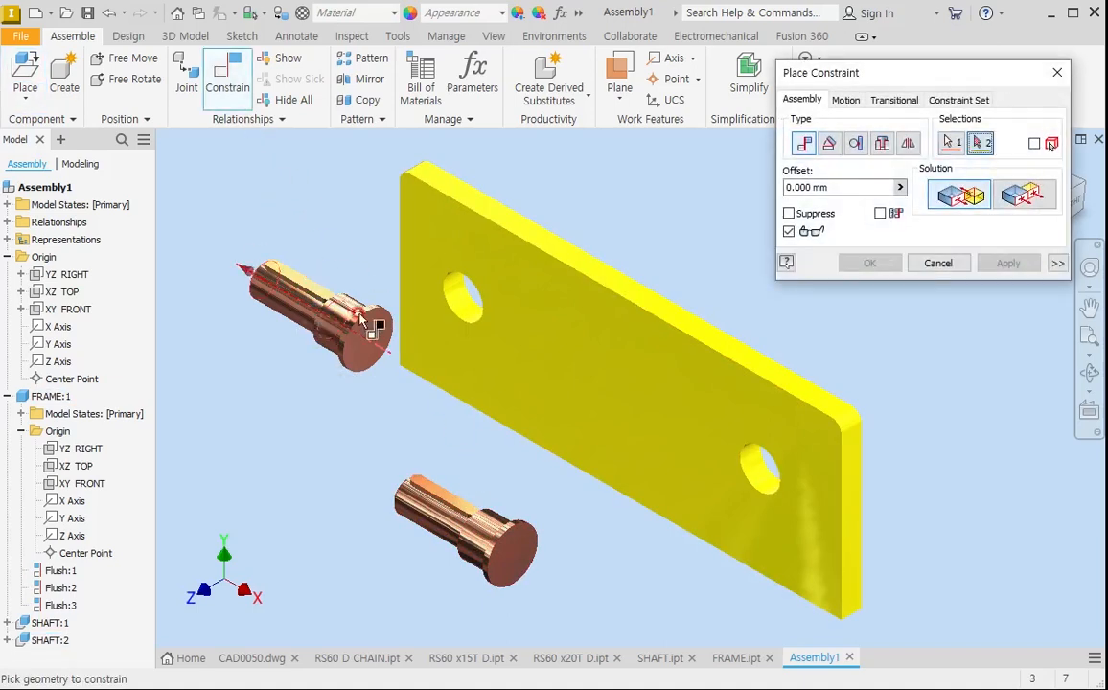
pyautogui.click(458, 300)
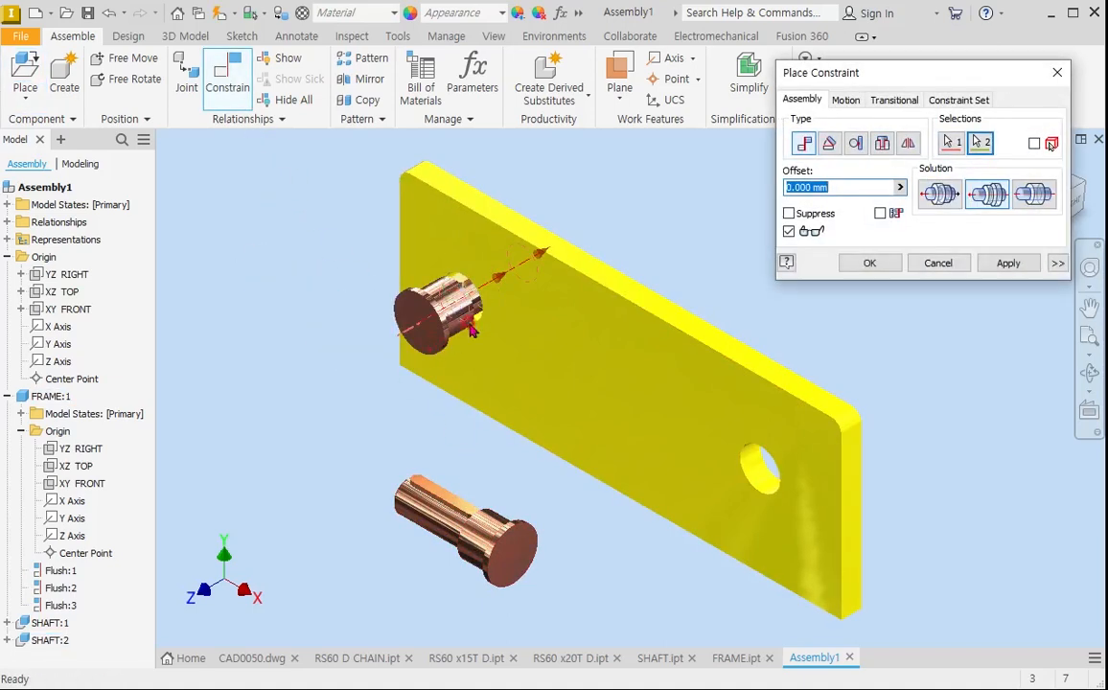
pyautogui.click(940, 201)
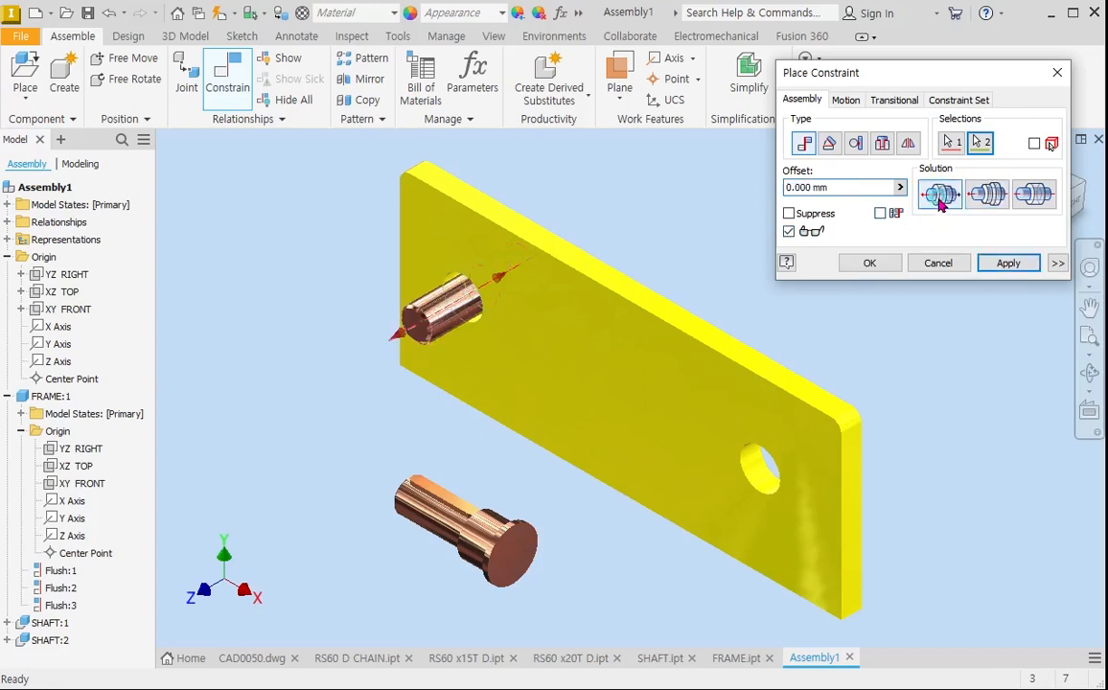
pyautogui.click(991, 265)
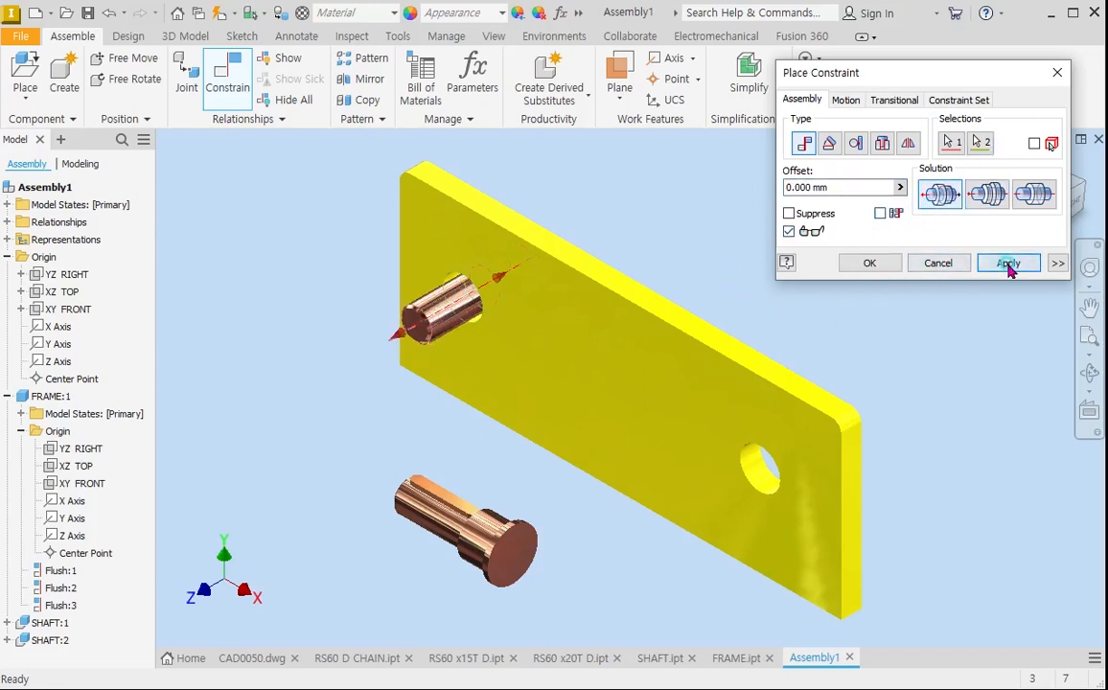
# Mate the second shaft's axis with the frame's other hole, using the opposed solution and 0 mm offset.
pyautogui.click(458, 534)
pyautogui.click(754, 470)
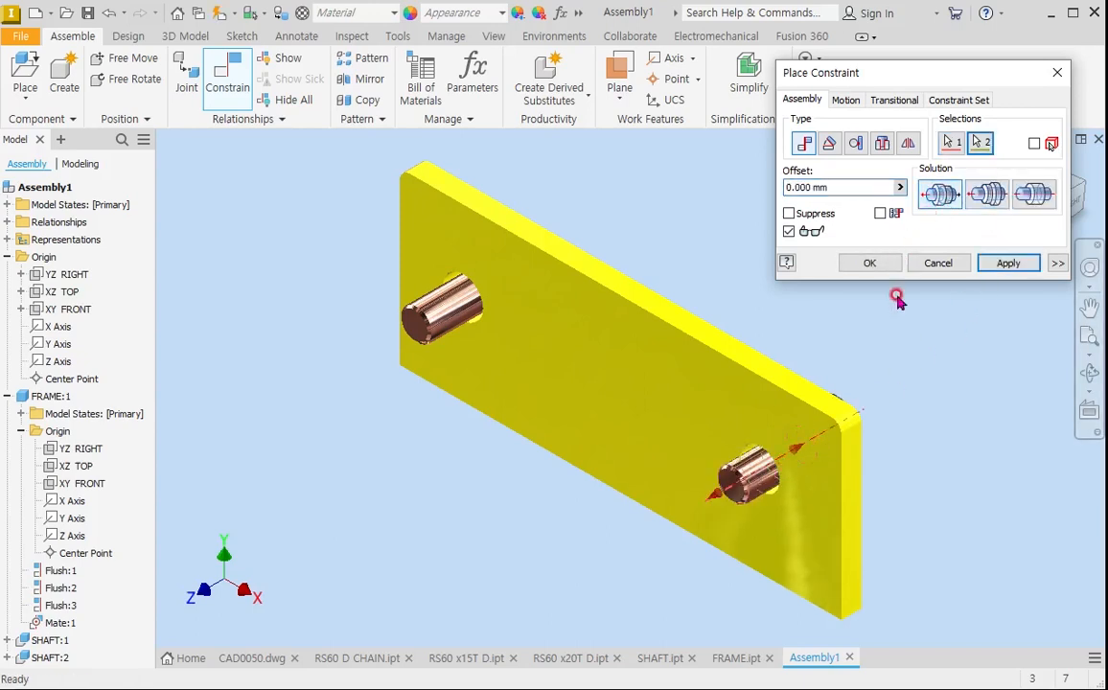
pyautogui.click(1008, 263)
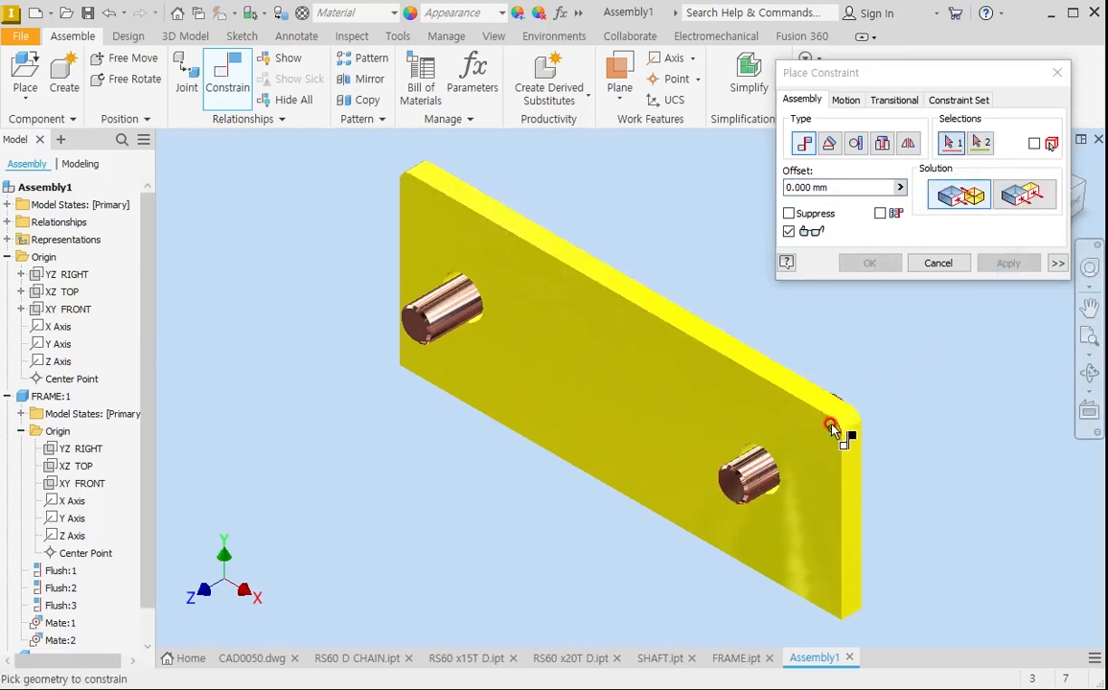
# Mate the second shaft's flange face with the back face of the frame at 0 mm offset.
pyautogui.moveTo(844, 438)
pyautogui.keyDown('shift'); pyautogui.mouseDown(button='middle')
pyautogui.moveTo(822, 428)
pyautogui.moveTo(813, 437)
pyautogui.mouseUp(button='middle'); pyautogui.keyUp('shift')
pyautogui.scroll(-5, 807, 430)
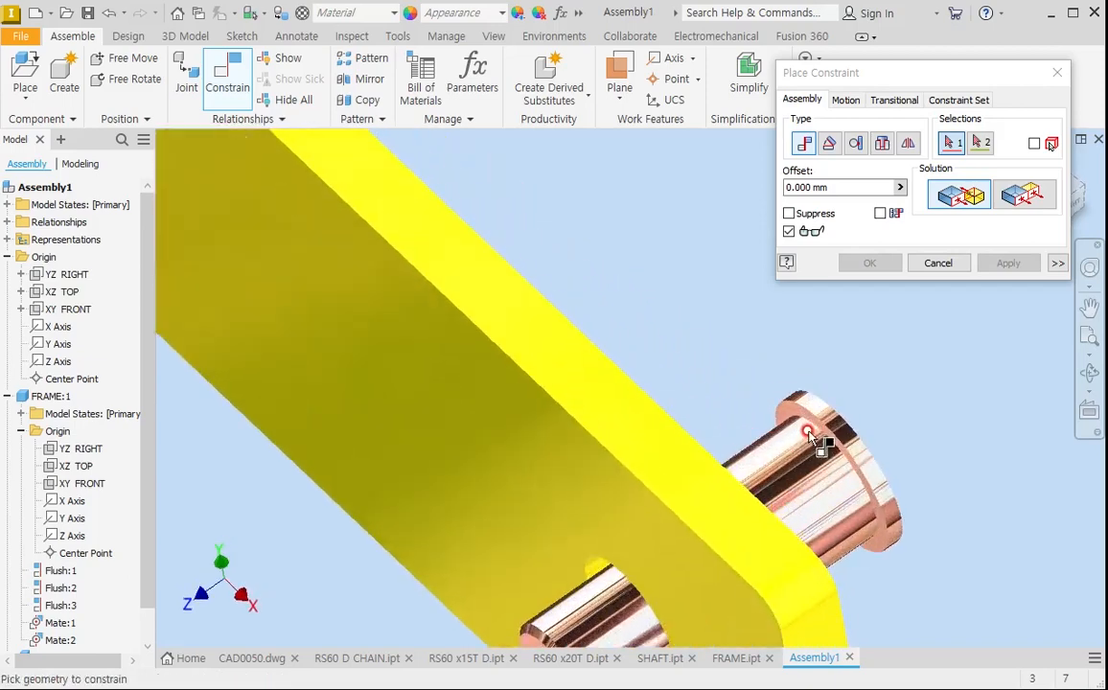
pyautogui.click(788, 398)
pyautogui.scroll(3, 793, 391)
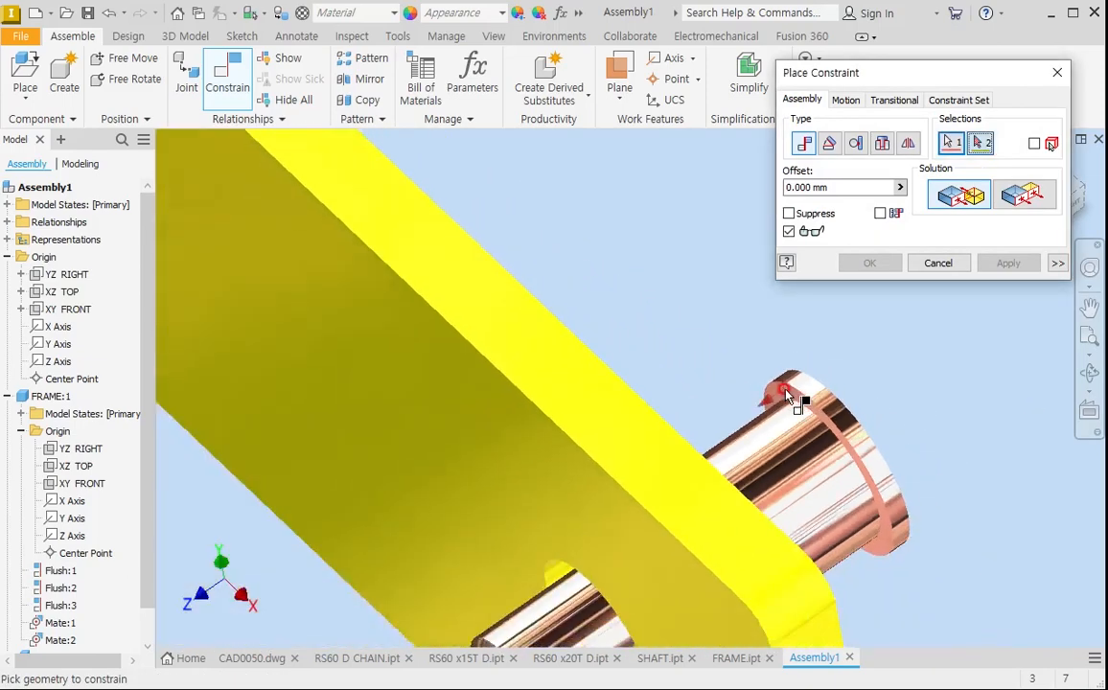
pyautogui.keyDown('shift'); pyautogui.moveTo(793, 391); pyautogui.dragTo(717, 436, button='middle'); pyautogui.keyUp('shift')
pyautogui.click(571, 491)
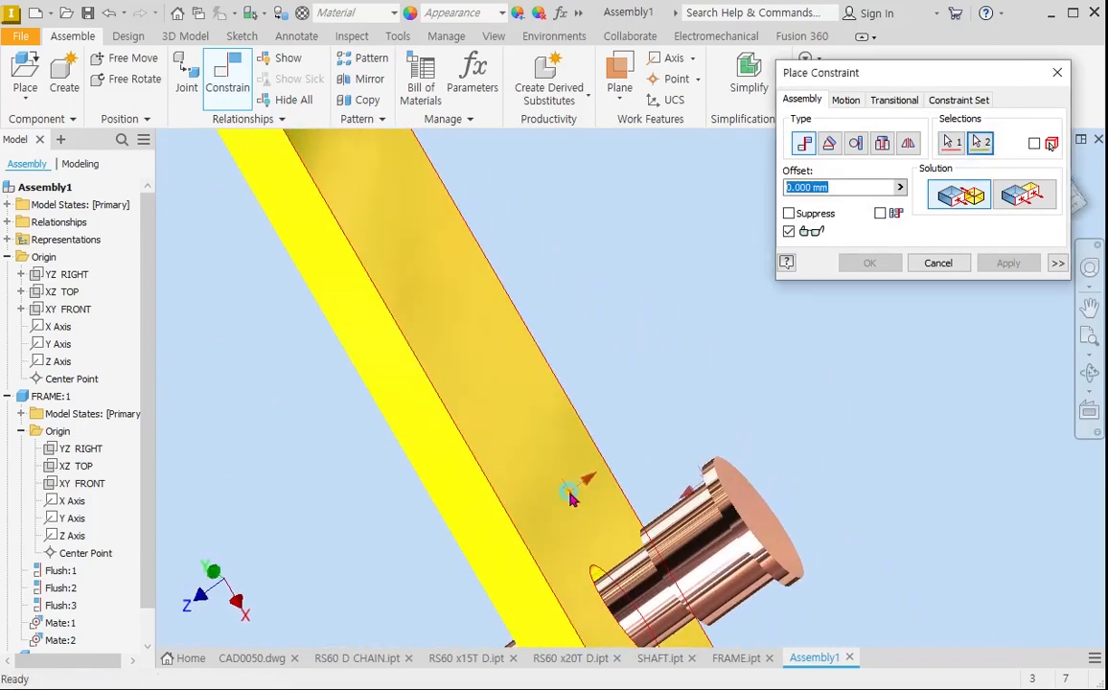
pyautogui.click(1006, 263)
# Mate the first shaft's flange face with the frame's back face at 0 mm offset and finish constraining.
pyautogui.scroll(4, 762, 452)
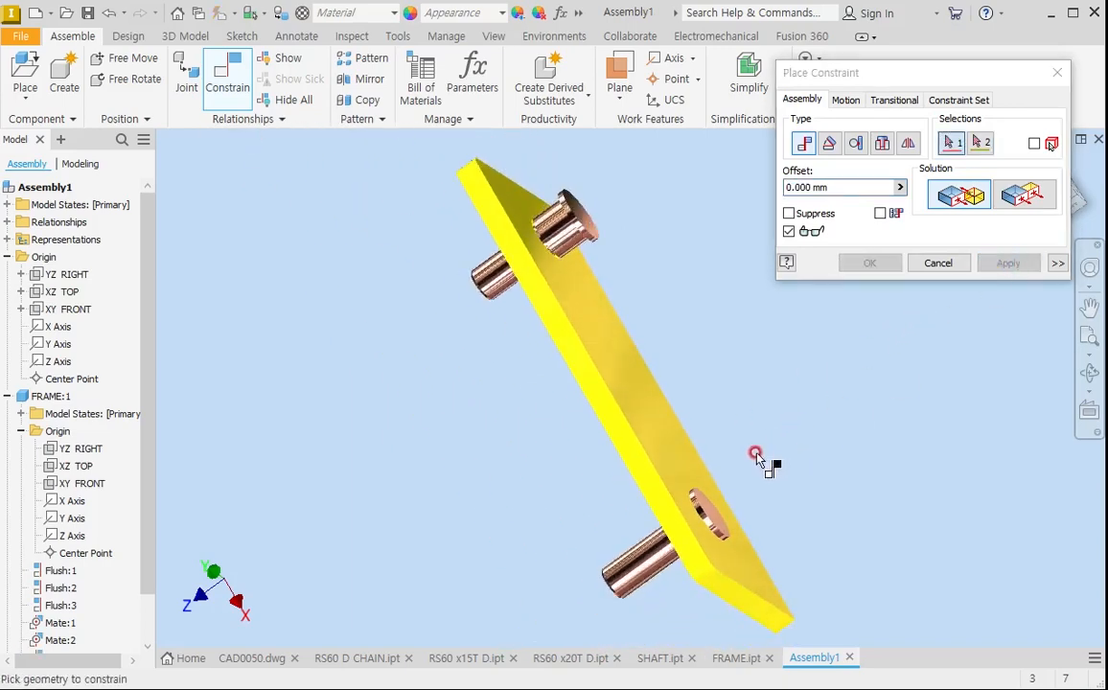
pyautogui.scroll(-4, 613, 249)
pyautogui.click(523, 352)
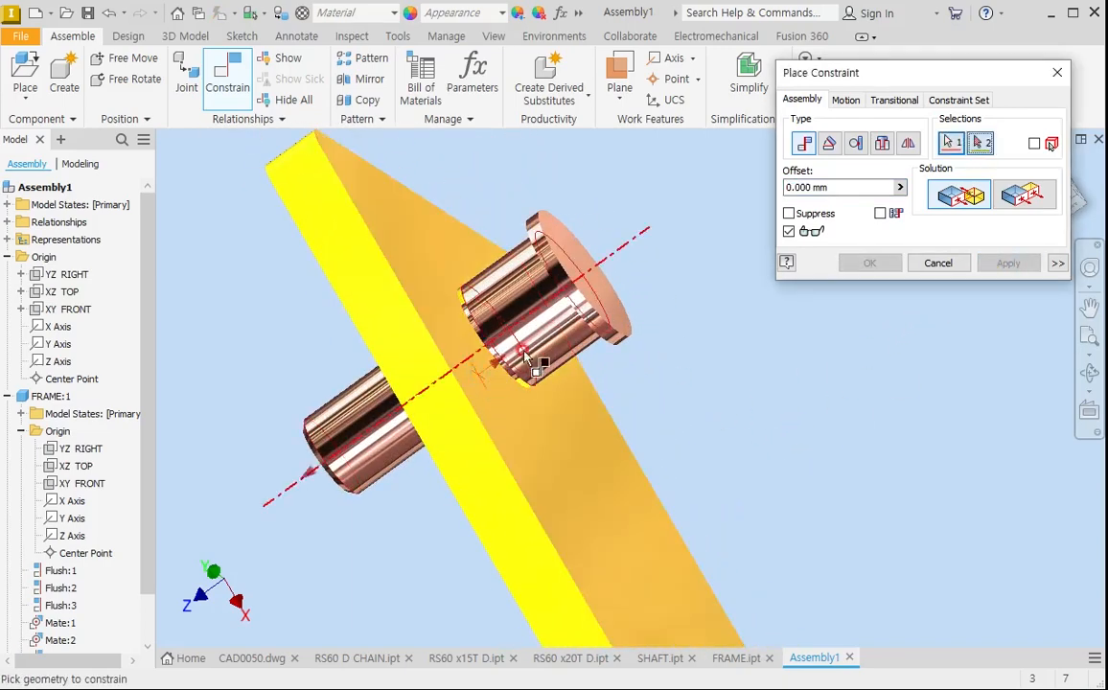
pyautogui.scroll(3, 525, 351)
pyautogui.keyDown('shift'); pyautogui.moveTo(528, 313); pyautogui.dragTo(559, 317, button='middle'); pyautogui.keyUp('shift')
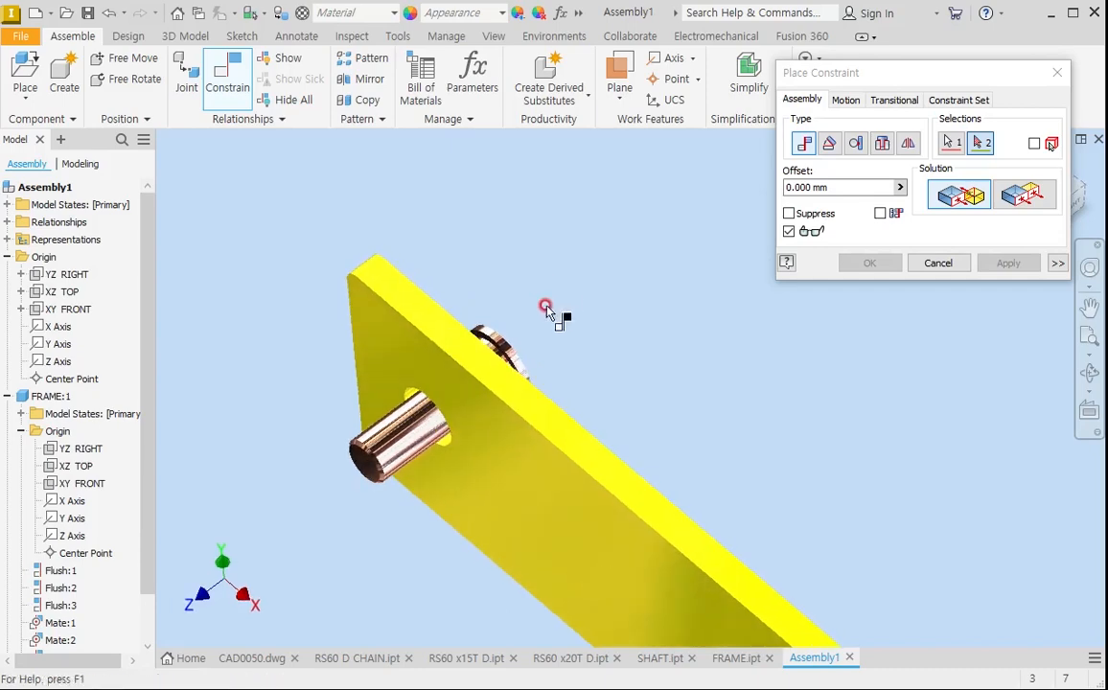
pyautogui.scroll(-4, 489, 335)
pyautogui.click(459, 356)
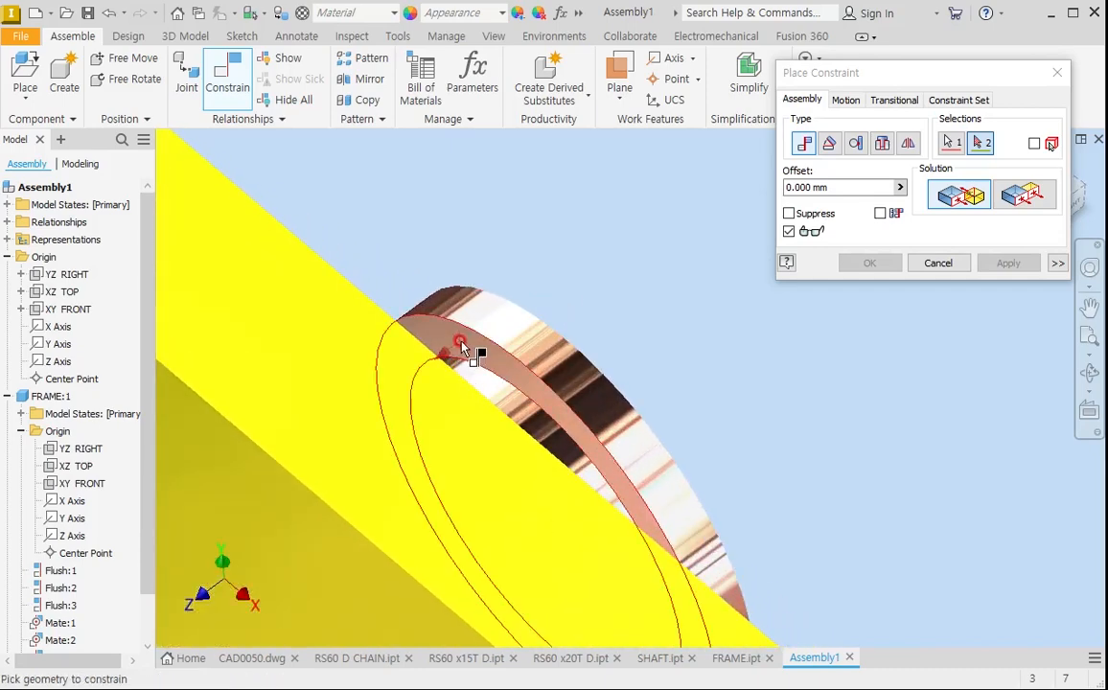
pyautogui.click(1006, 262)
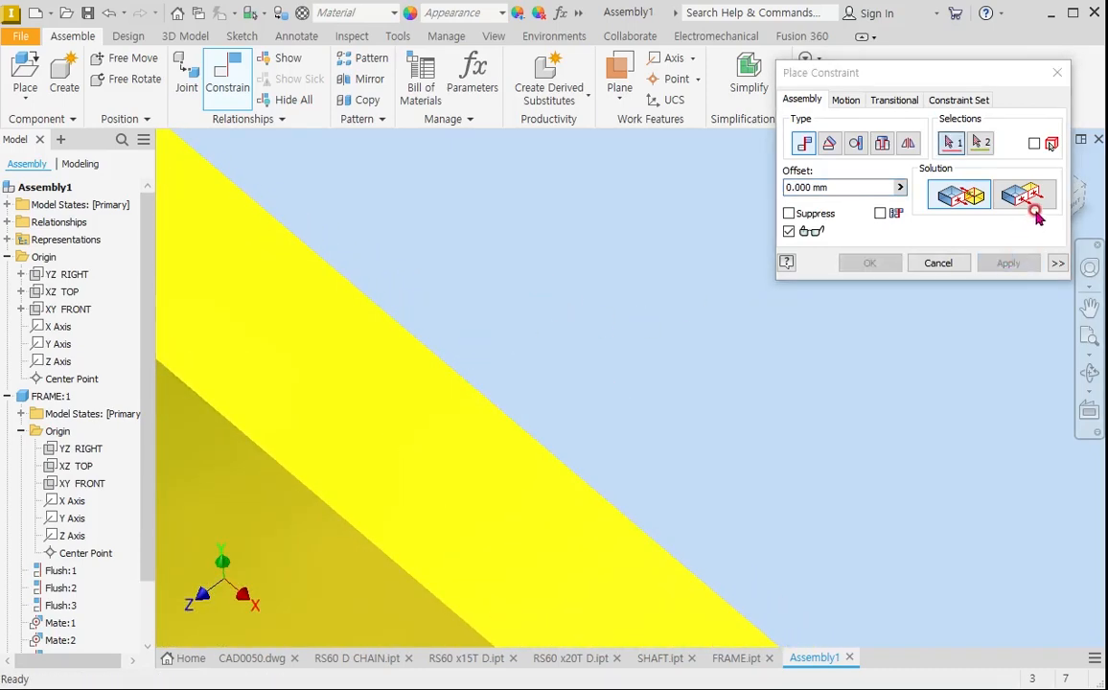
pyautogui.click(1055, 70)
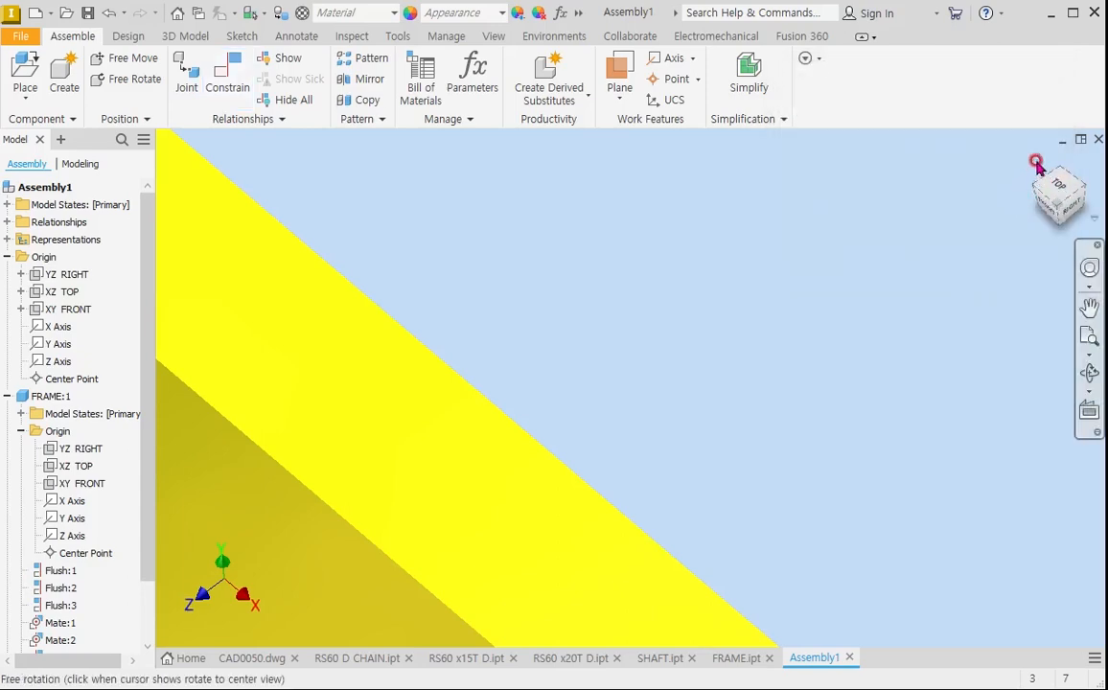
# Return to the home view and test the remaining movement of both shafts.
pyautogui.click(1036, 161)
pyautogui.keyDown('shift'); pyautogui.moveTo(418, 438); pyautogui.dragTo(413, 432, button='middle'); pyautogui.keyUp('shift')
pyautogui.moveTo(468, 324)
pyautogui.mouseDown()
pyautogui.moveTo(466, 291)
pyautogui.moveTo(473, 317)
pyautogui.mouseUp()
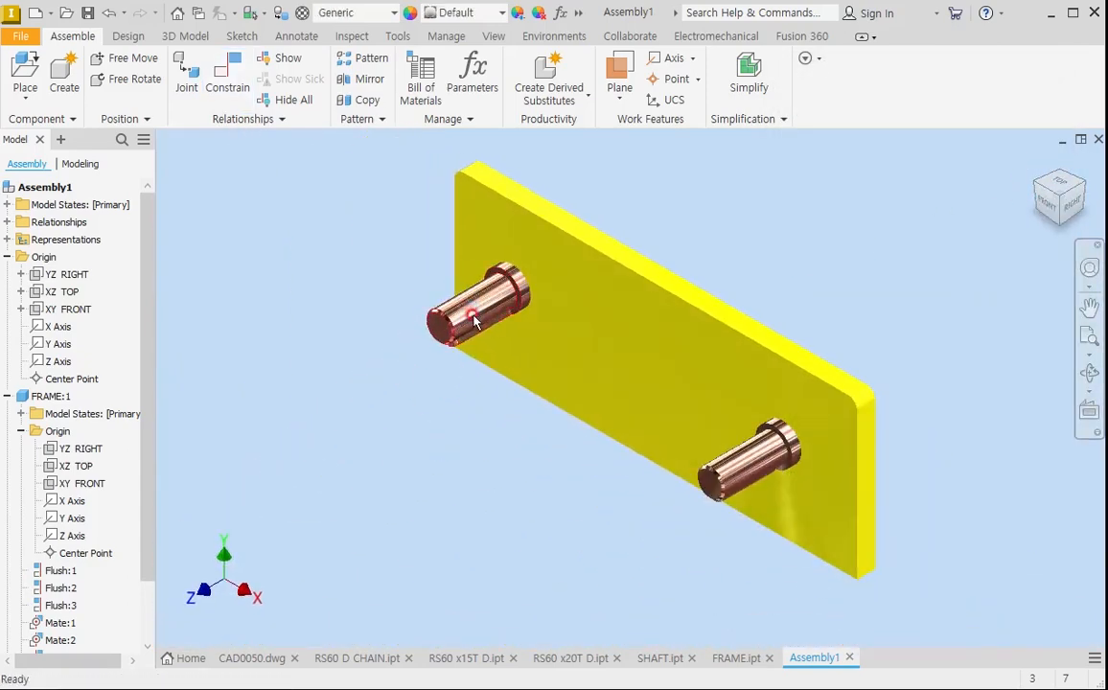
pyautogui.moveTo(746, 473); pyautogui.dragTo(717, 436)
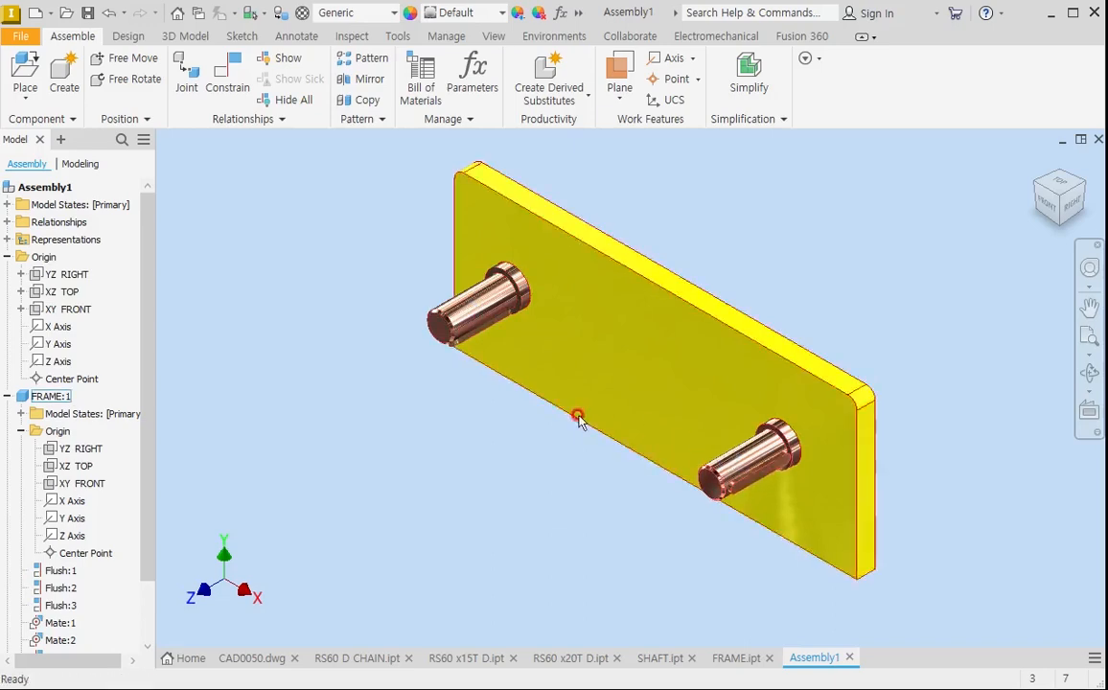
# Place the RS60 x15T D and RS60 x20T D sprockets beside the frame and move the 20-tooth one clear of the other.
pyautogui.click(23, 69)
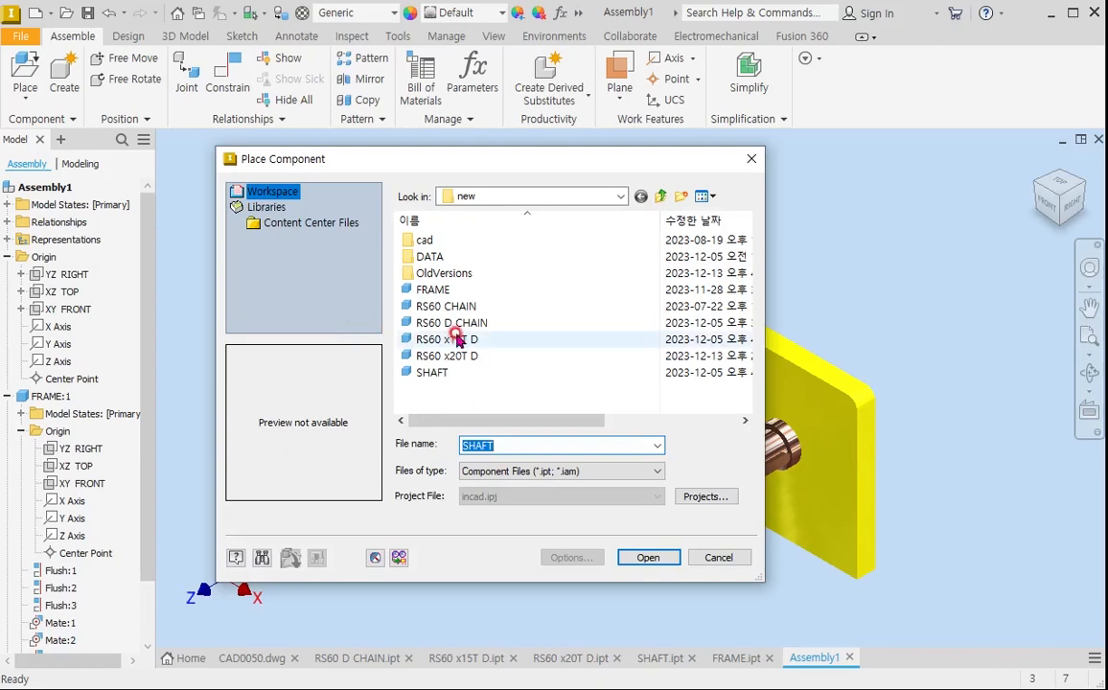
pyautogui.click(426, 339)
pyautogui.keyDown('ctrl'); pyautogui.click(453, 357); pyautogui.keyUp('ctrl')
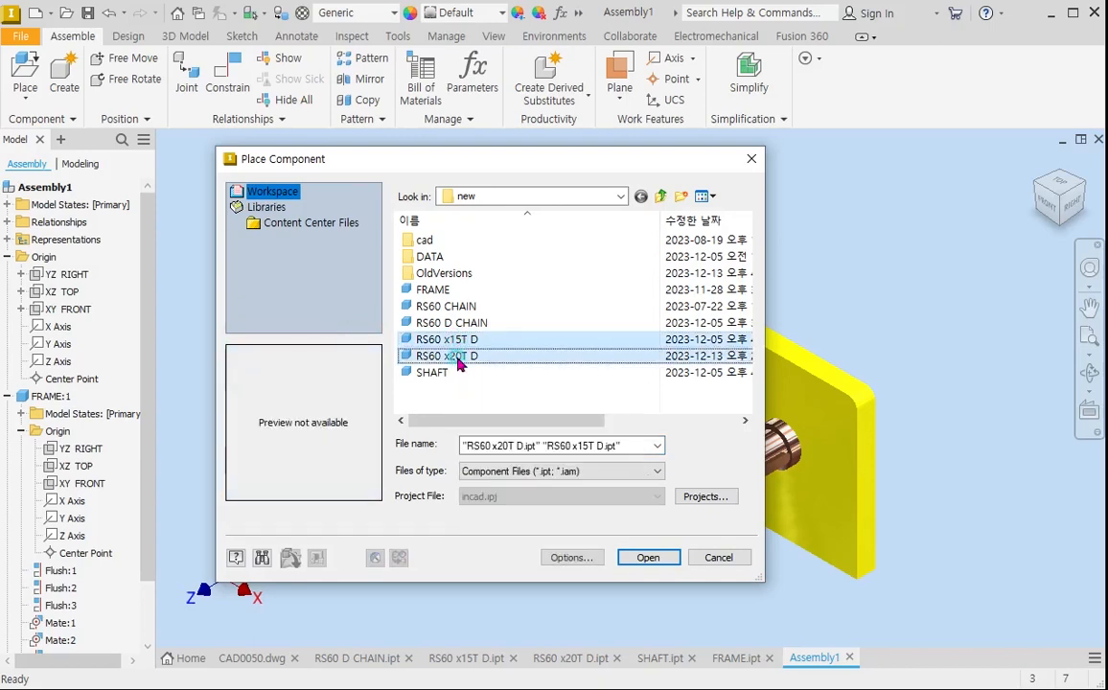
pyautogui.click(648, 560)
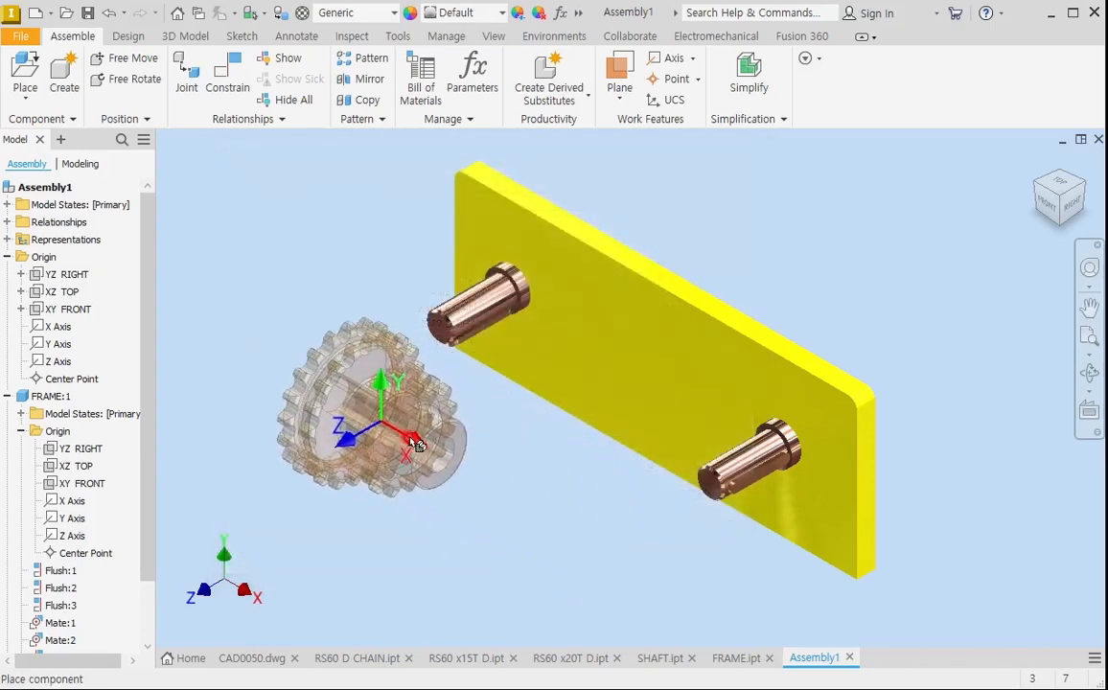
pyautogui.click(359, 412)
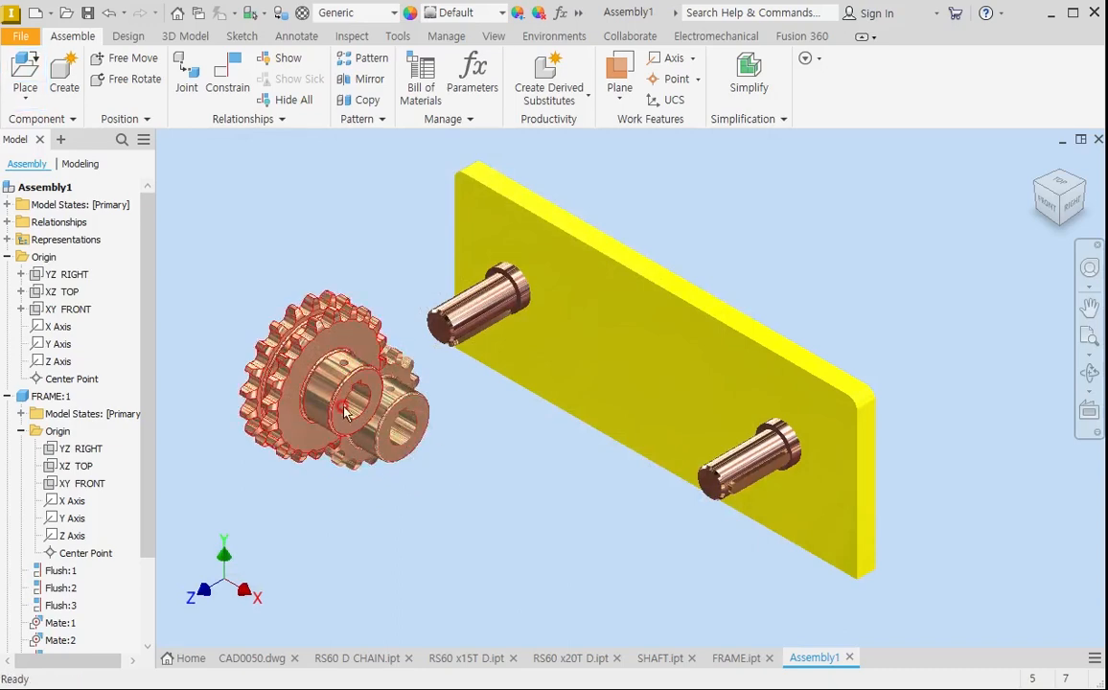
pyautogui.moveTo(359, 412); pyautogui.dragTo(534, 477)
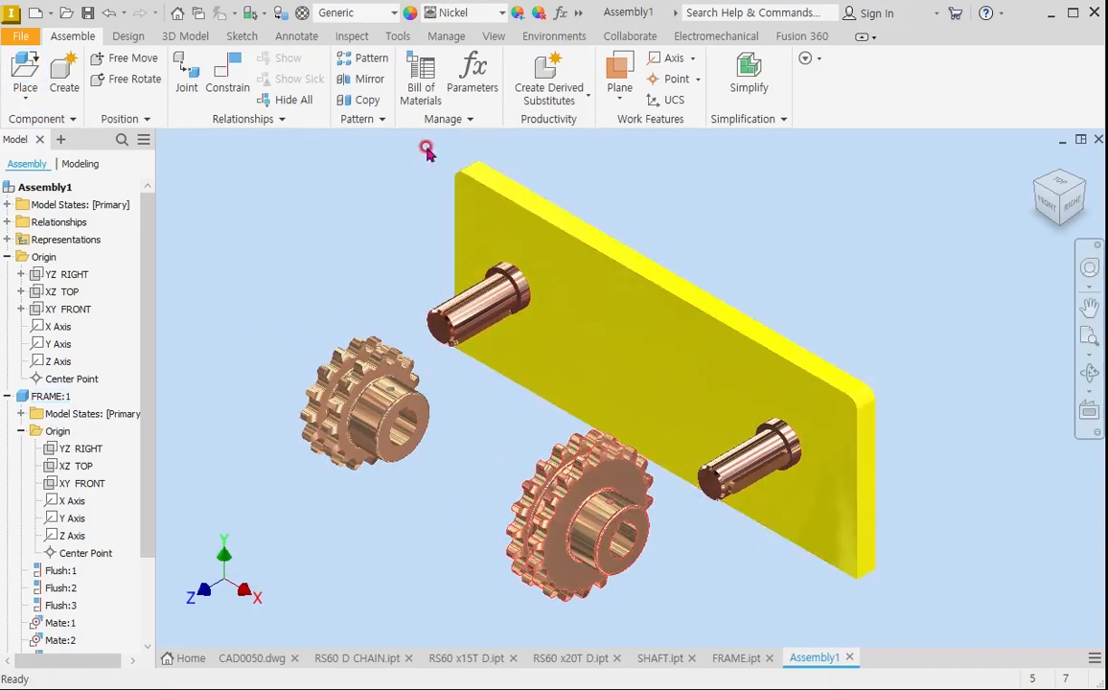
# Mate the 15-tooth sprocket's axis with the first shaft's axis, using the aligned solution and 0 mm offset.
pyautogui.click(224, 82)
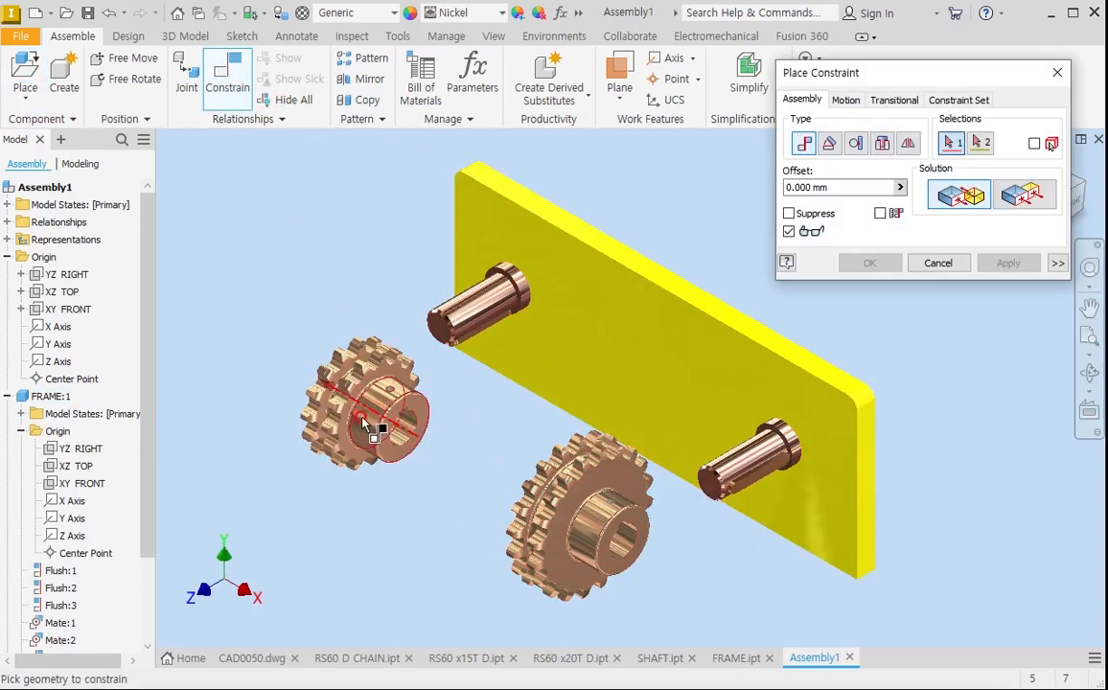
pyautogui.click(336, 388)
pyautogui.click(475, 313)
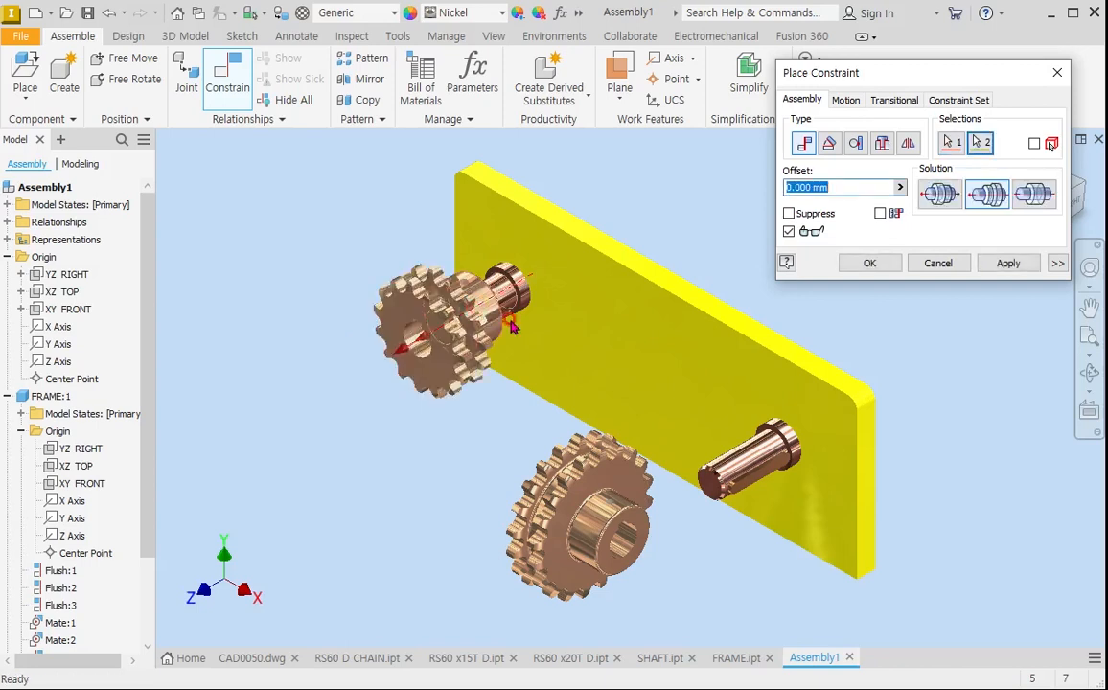
pyautogui.click(1011, 261)
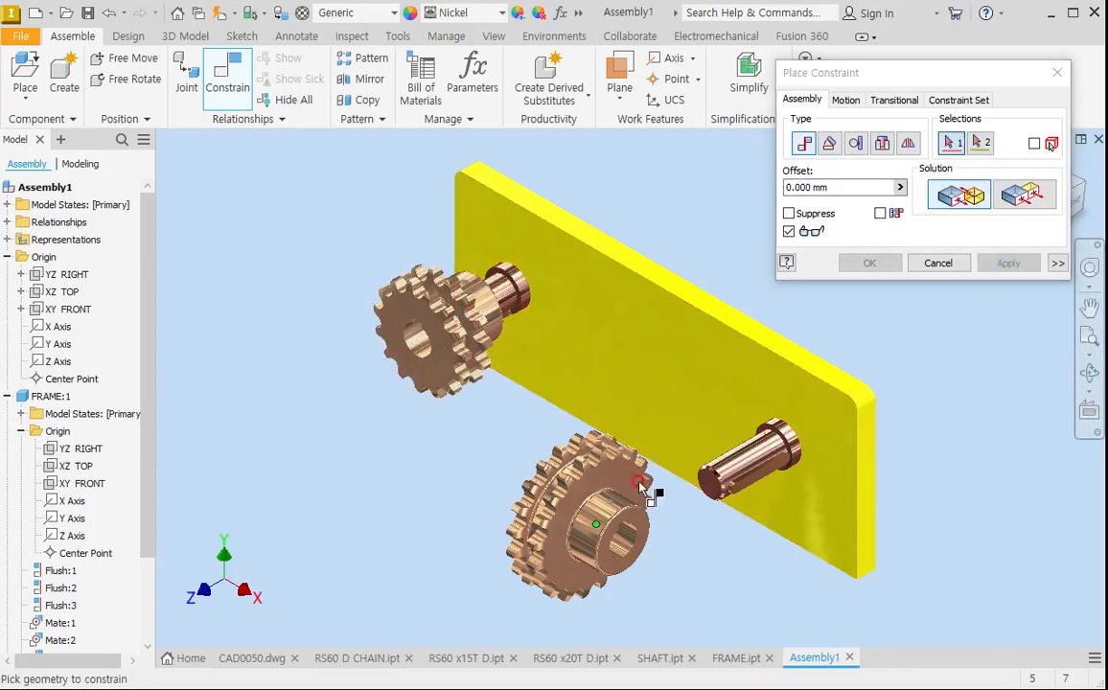
# Mate the 20-tooth sprocket's axis with the second shaft's axis, using the aligned solution and 0 mm offset.
pyautogui.click(591, 528)
pyautogui.click(755, 457)
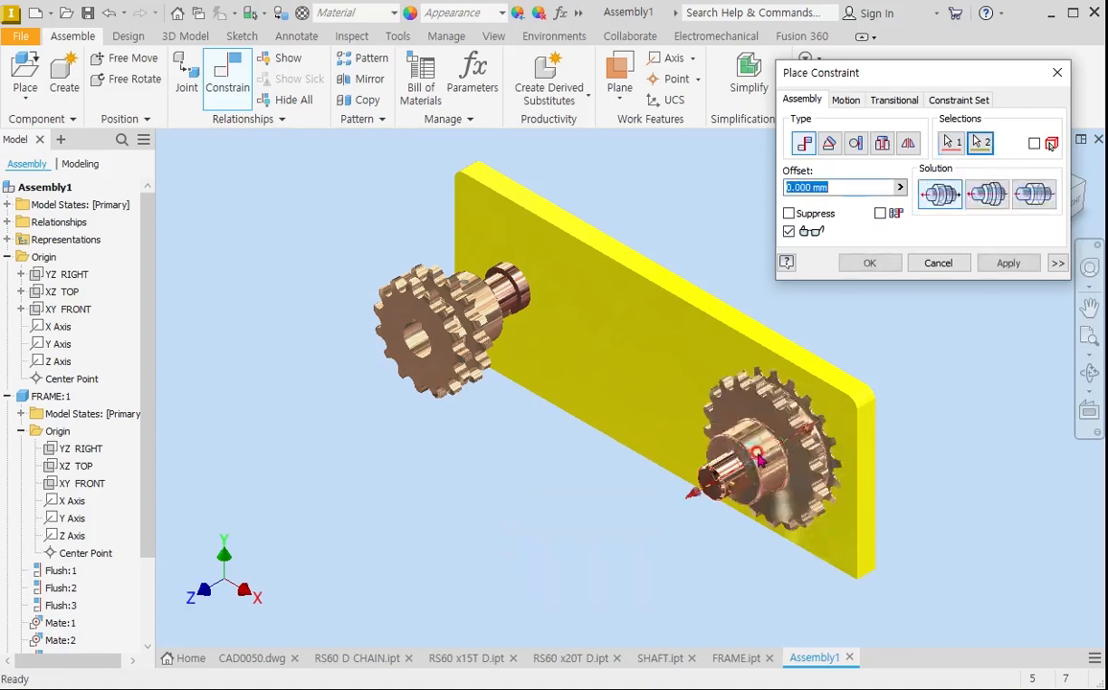
pyautogui.click(991, 195)
pyautogui.click(1008, 263)
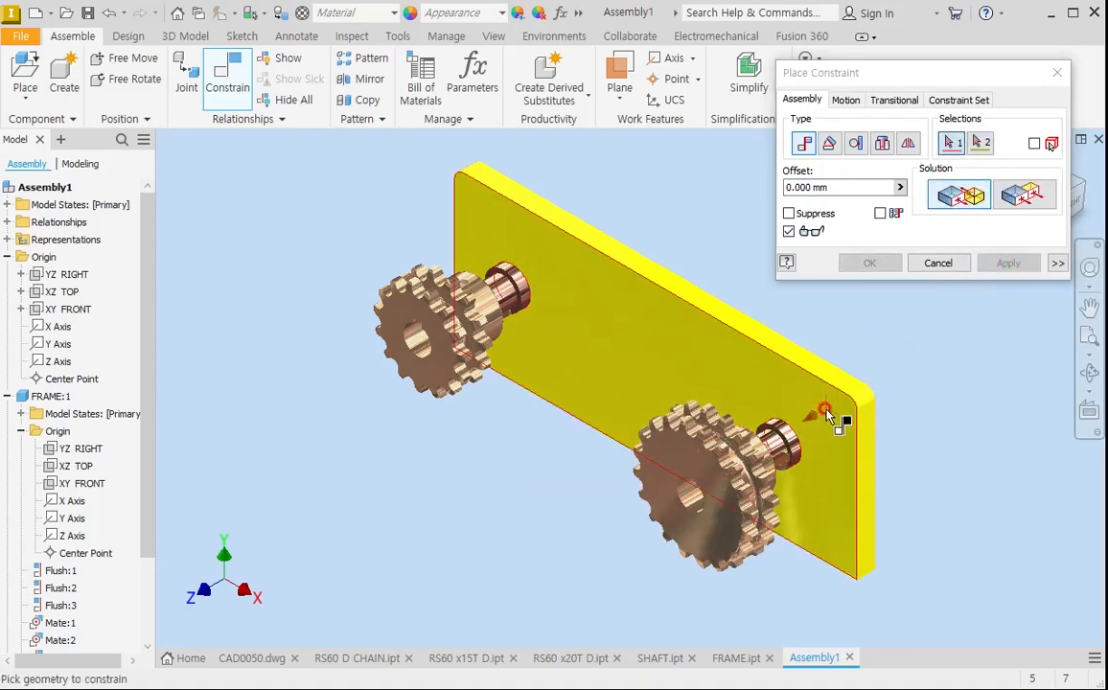
pyautogui.scroll(-6, 827, 414)
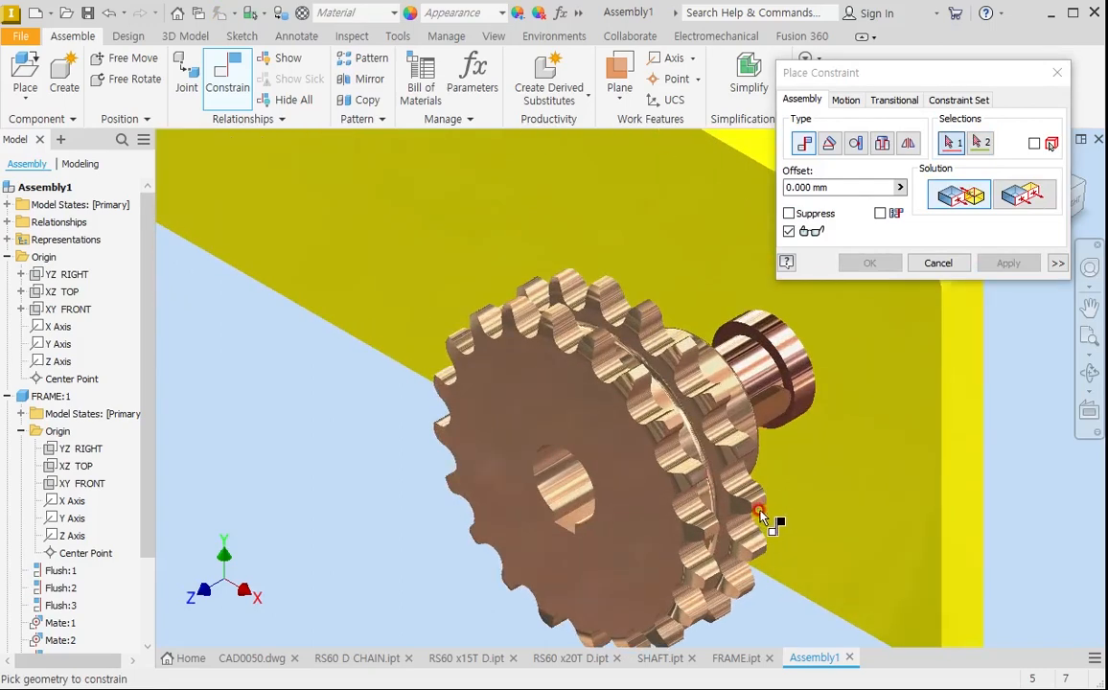
pyautogui.scroll(-1, 760, 518)
pyautogui.press('Escape')
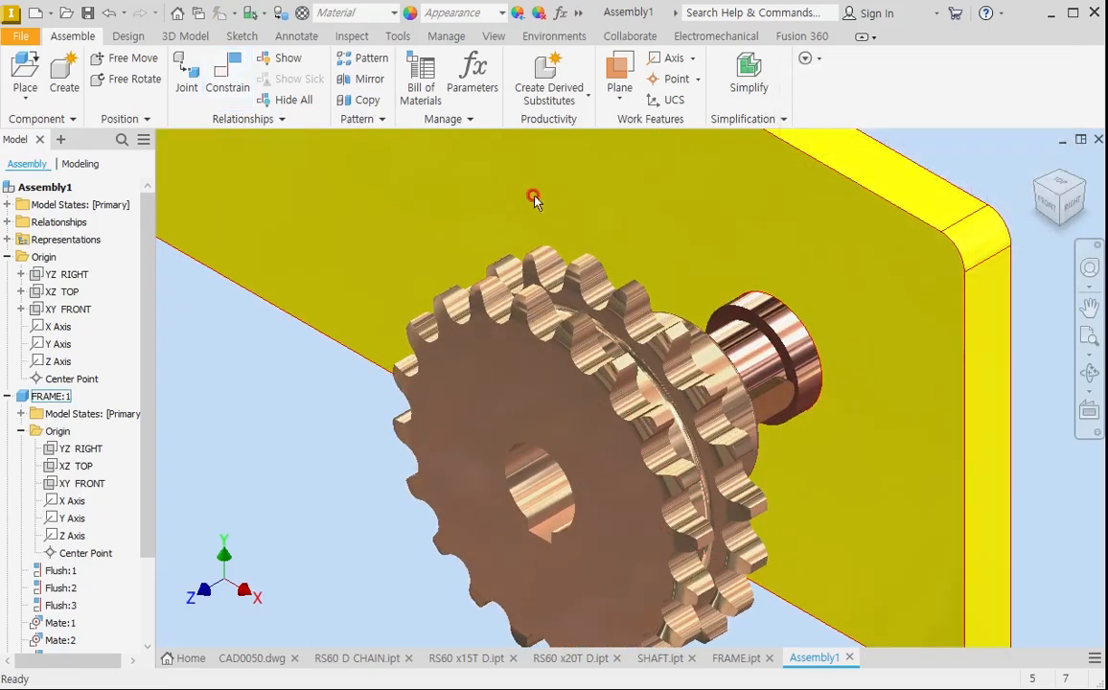
# Mate the side face of the second shaft's key with the keyway side face of the 20-tooth sprocket at 0 mm offset.
pyautogui.click(216, 77)
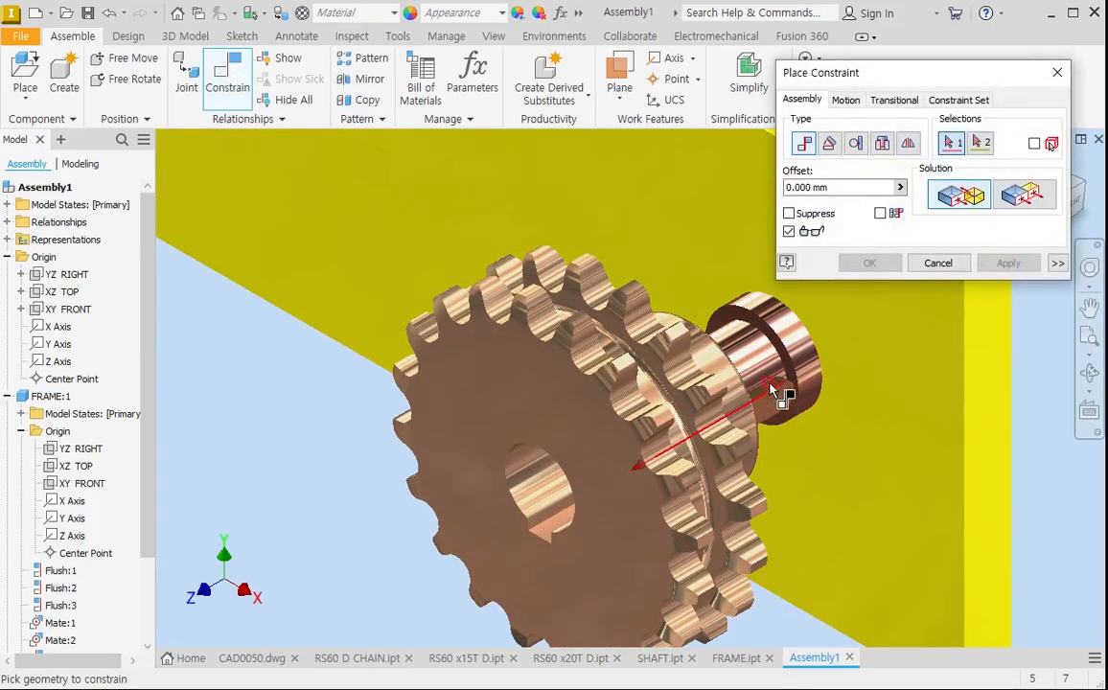
pyautogui.scroll(-3, 781, 397)
pyautogui.click(770, 407)
pyautogui.scroll(-3, 539, 464)
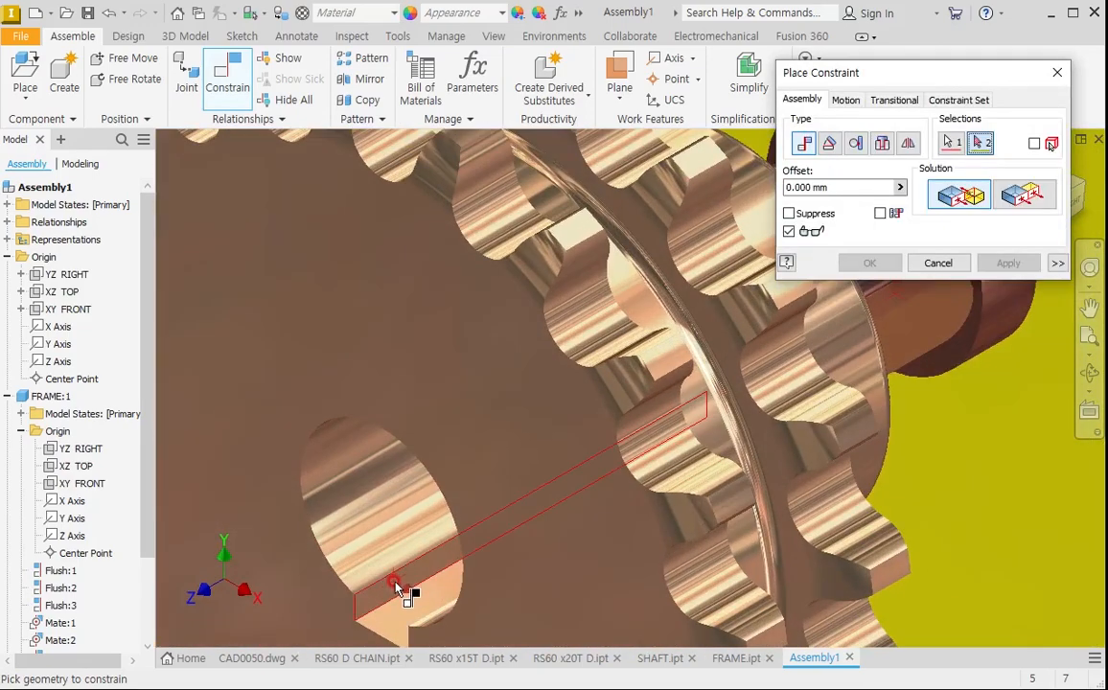
pyautogui.click(401, 587)
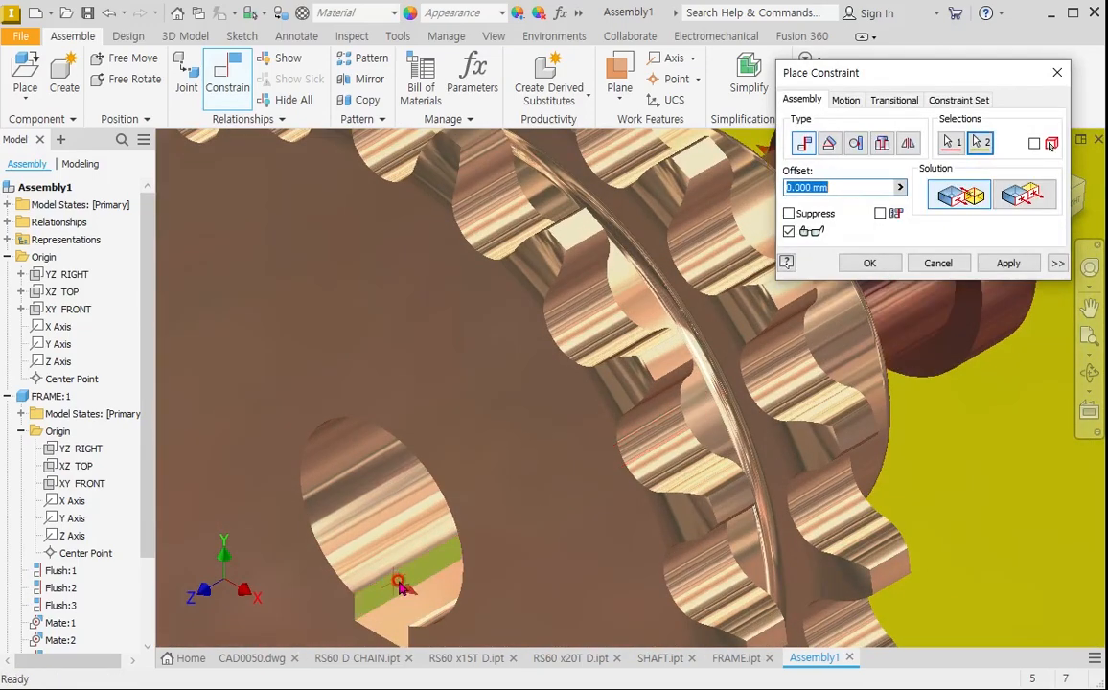
pyautogui.click(1008, 263)
# Mate the side face of the first shaft's key with the keyway side face of the 15-tooth sprocket at 0 mm offset.
pyautogui.scroll(5, 839, 414)
pyautogui.scroll(5, 836, 414)
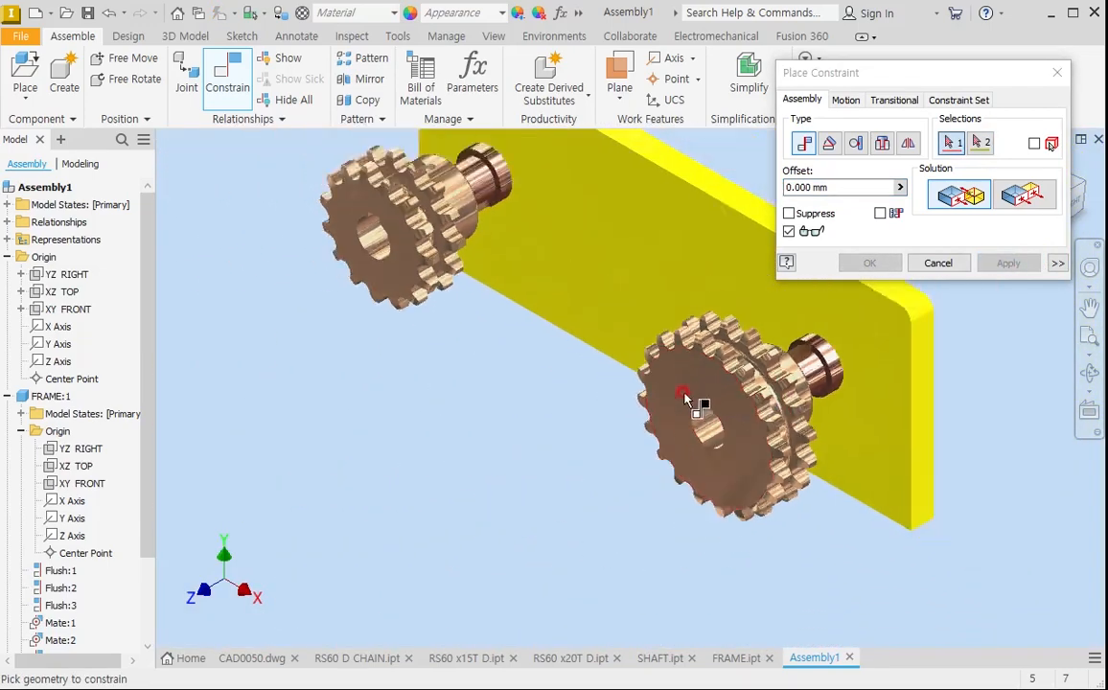
pyautogui.scroll(-6, 476, 260)
pyautogui.scroll(-3, 476, 261)
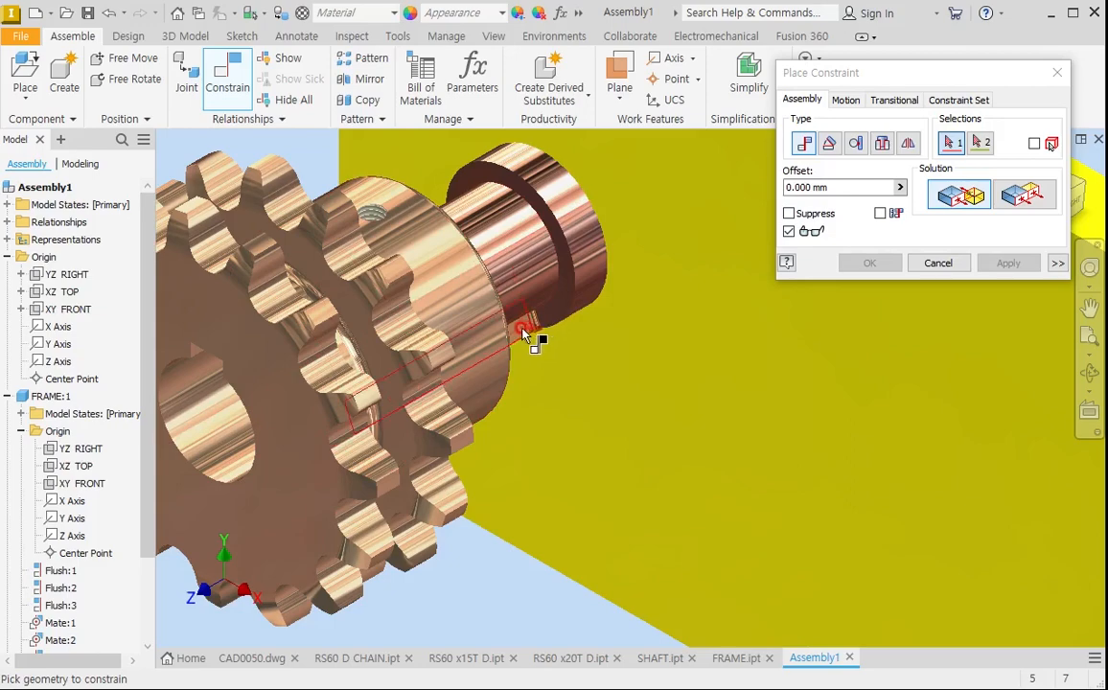
pyautogui.click(520, 333)
pyautogui.scroll(4, 470, 366)
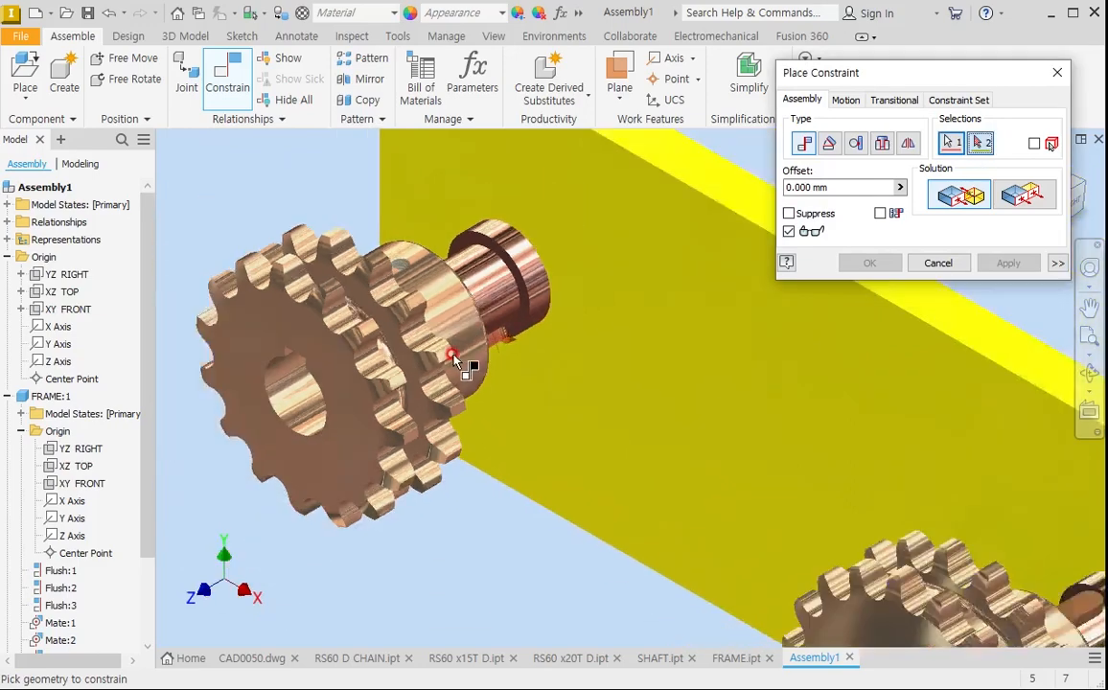
pyautogui.scroll(-6, 345, 354)
pyautogui.scroll(-5, 345, 359)
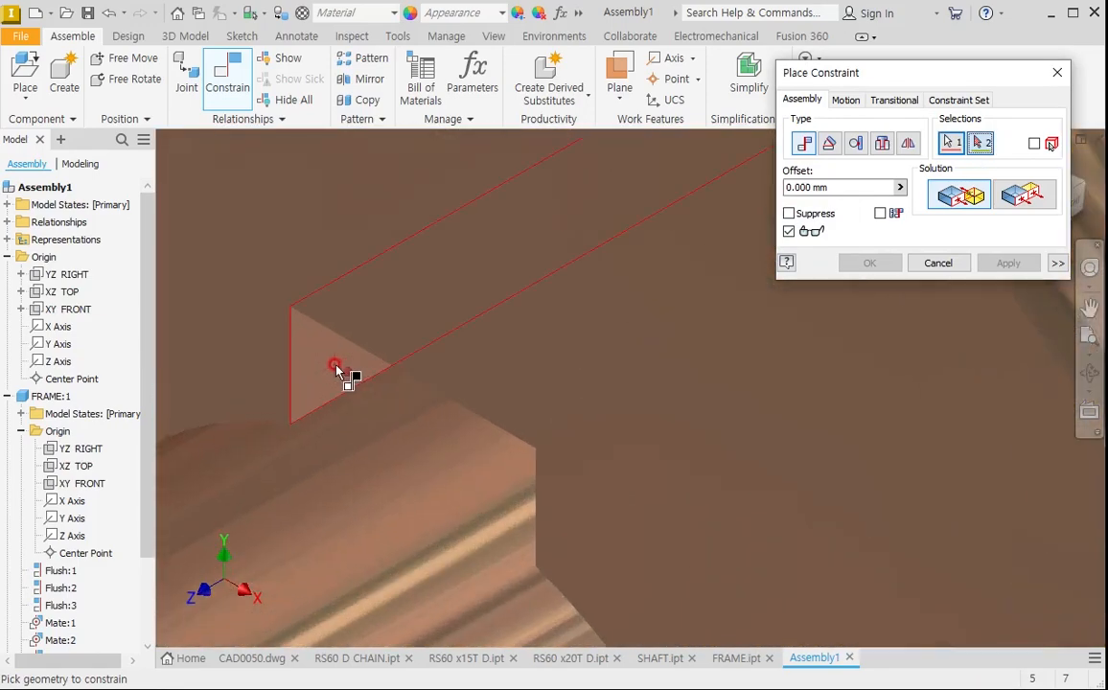
pyautogui.click(333, 369)
pyautogui.scroll(3, 518, 321)
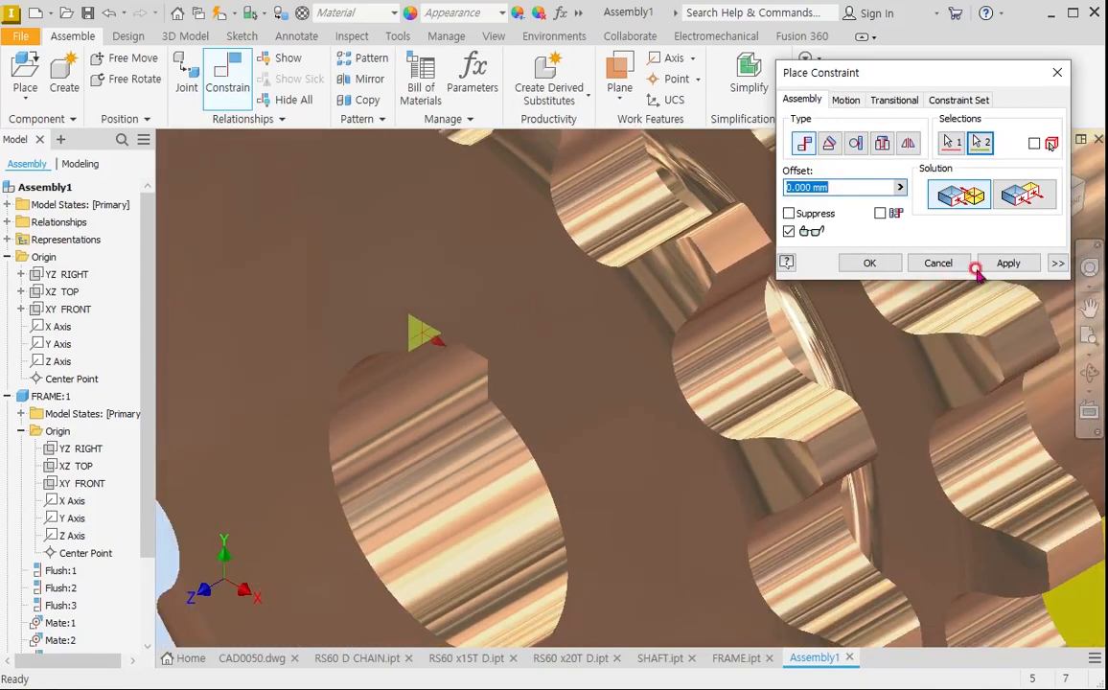
pyautogui.click(1008, 262)
pyautogui.scroll(5, 613, 398)
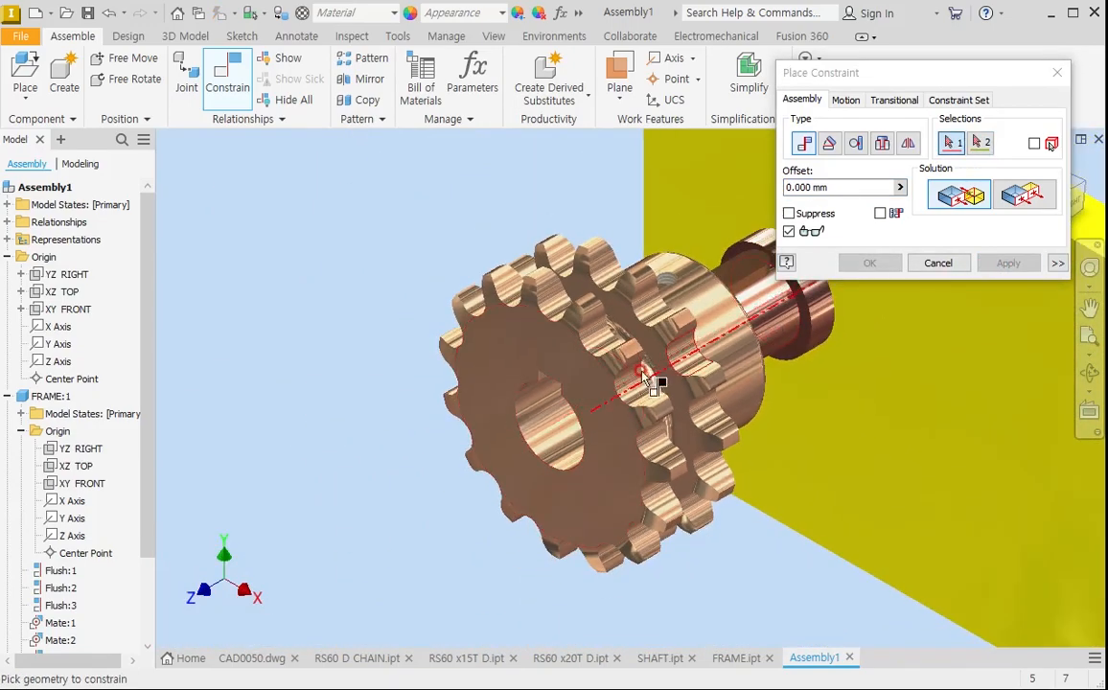
pyautogui.scroll(3, 655, 381)
pyautogui.scroll(-8, 648, 369)
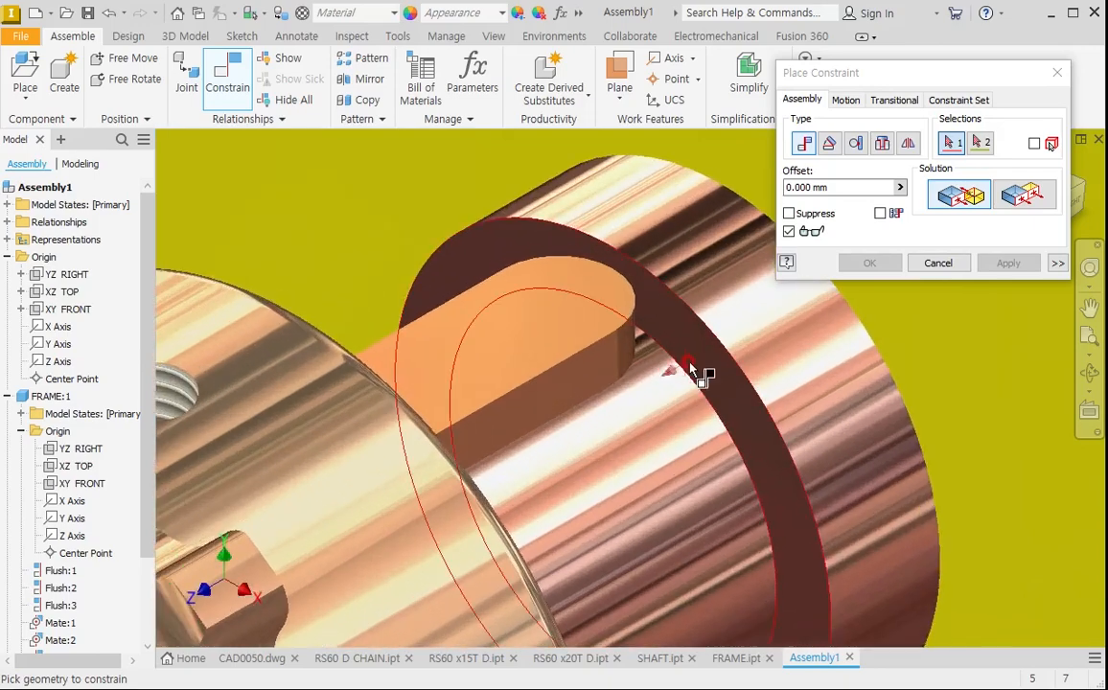
pyautogui.click(704, 362)
pyautogui.scroll(3, 709, 374)
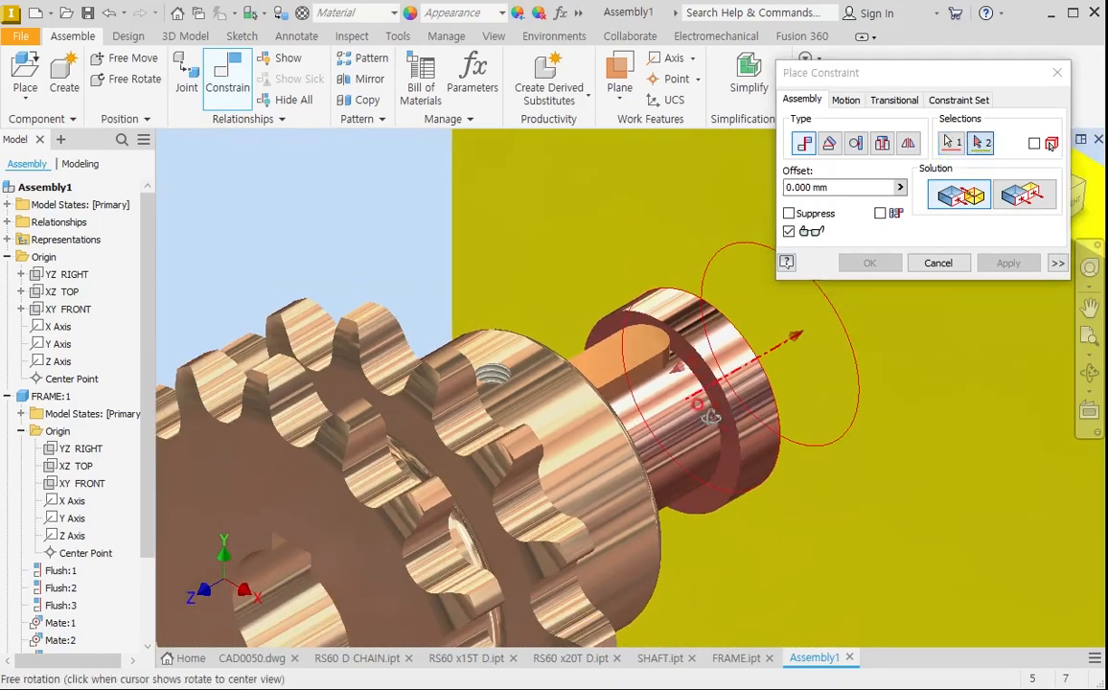
pyautogui.keyDown('shift'); pyautogui.moveTo(717, 388); pyautogui.dragTo(710, 409, button='middle'); pyautogui.keyUp('shift')
pyautogui.click(556, 473)
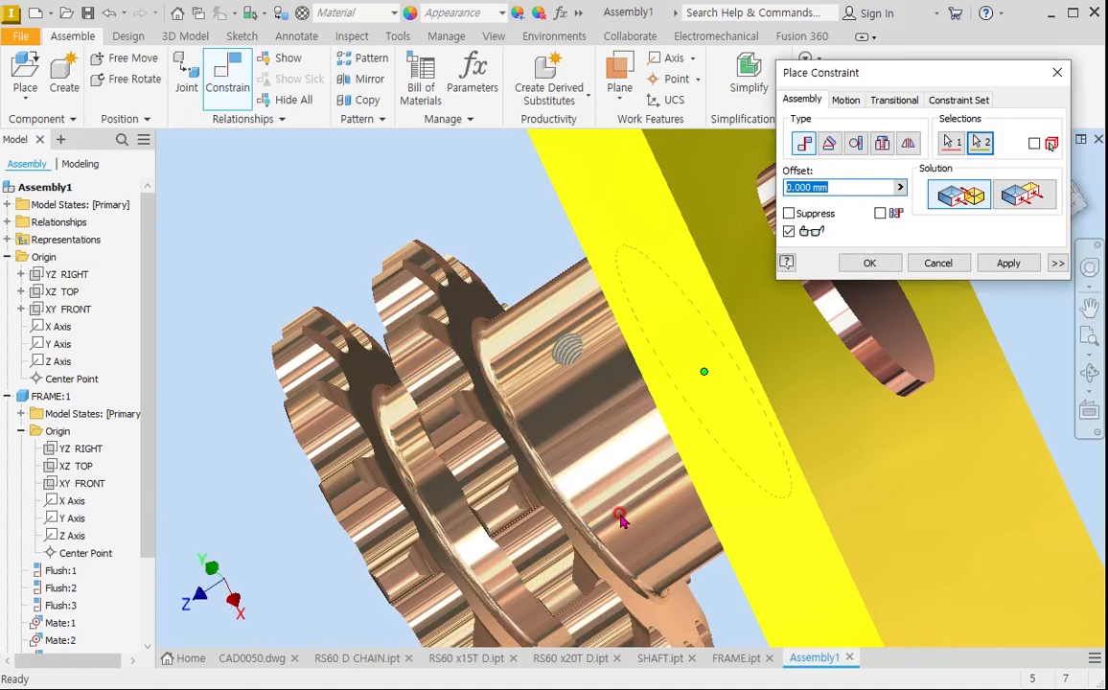
pyautogui.press('Return')
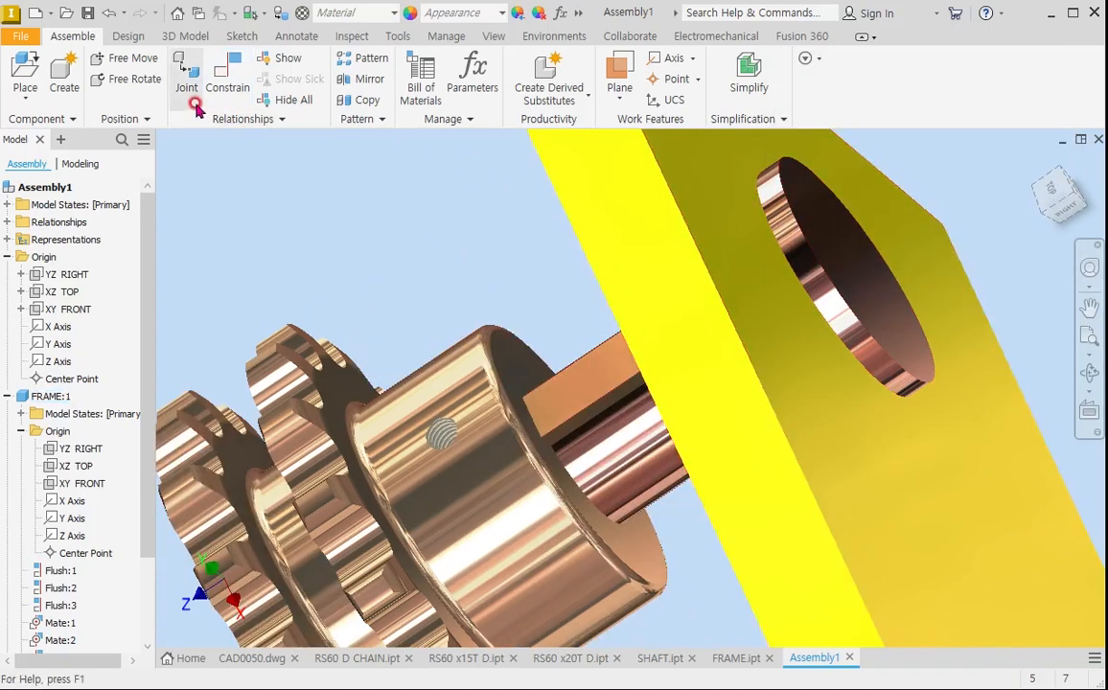
# Mate the hub end face of the 15-tooth sprocket with the first shaft's shoulder face at 0 mm offset.
pyautogui.click(226, 73)
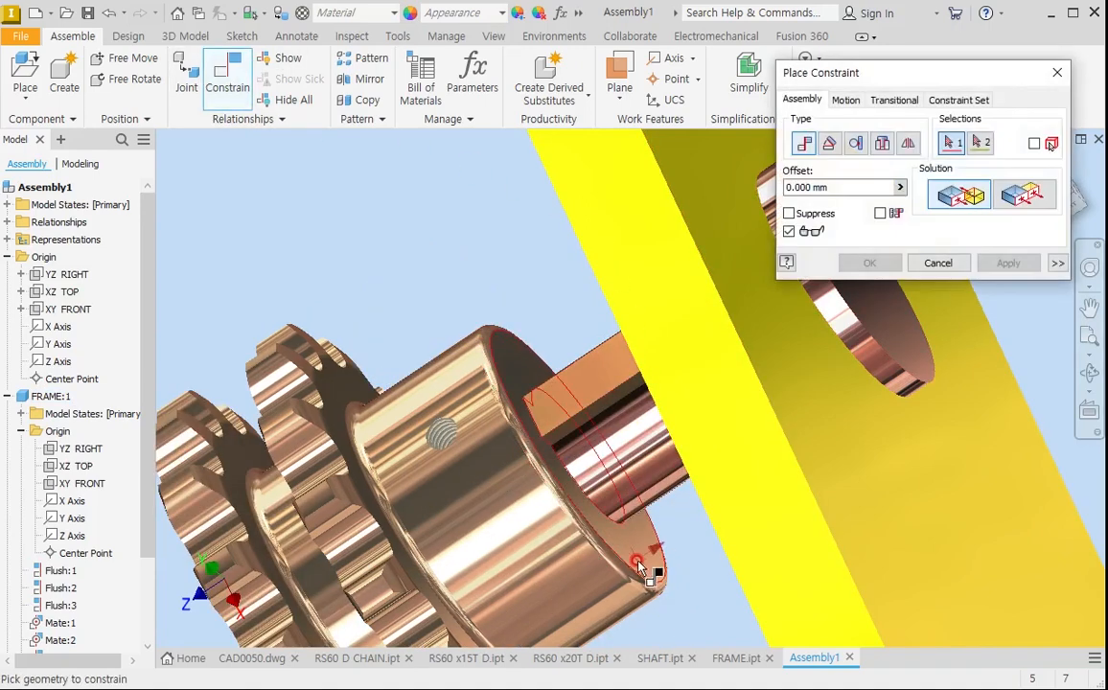
pyautogui.click(646, 567)
pyautogui.scroll(-3, 677, 521)
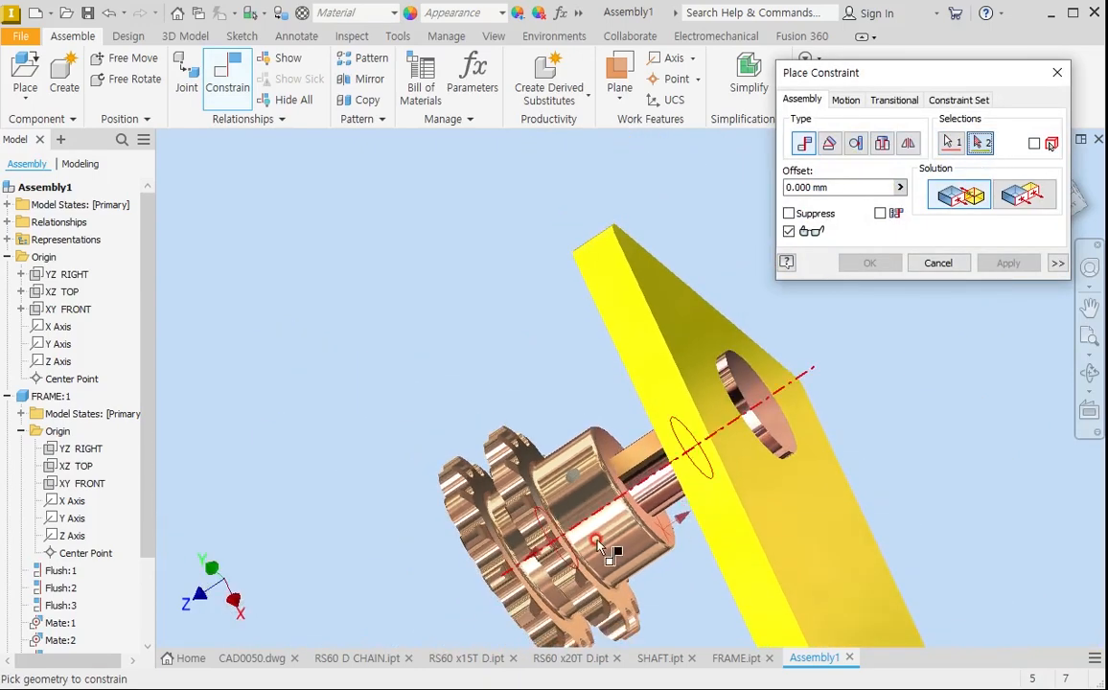
pyautogui.keyDown('shift'); pyautogui.moveTo(597, 533); pyautogui.dragTo(660, 515, button='middle'); pyautogui.keyUp('shift')
pyautogui.scroll(5, 640, 488)
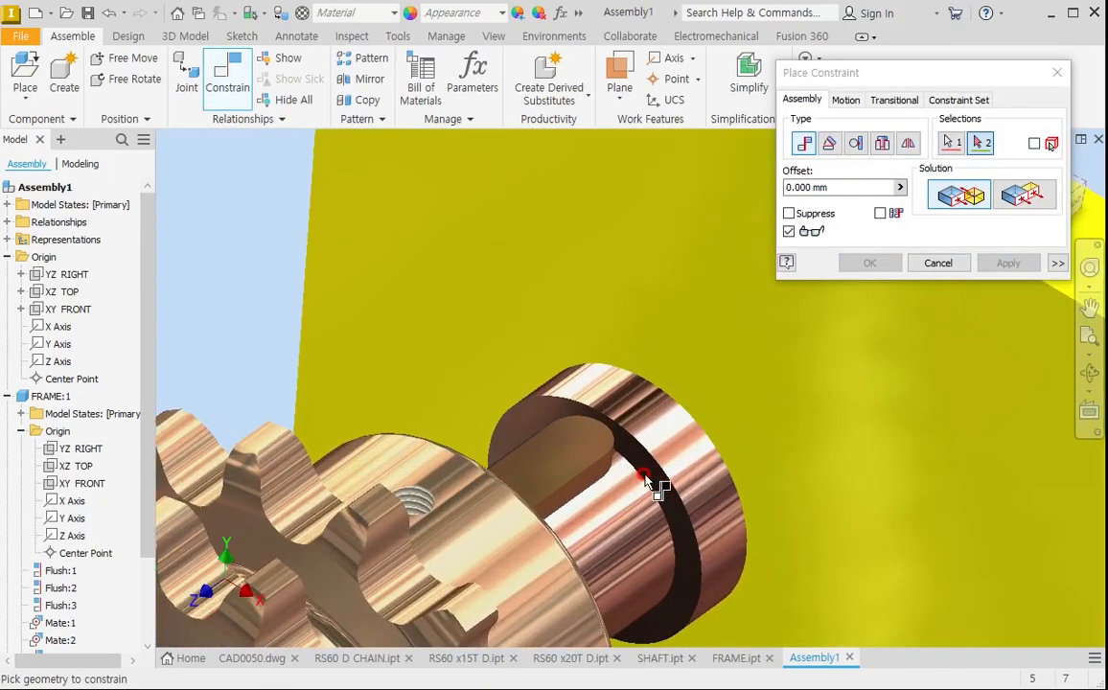
pyautogui.click(641, 455)
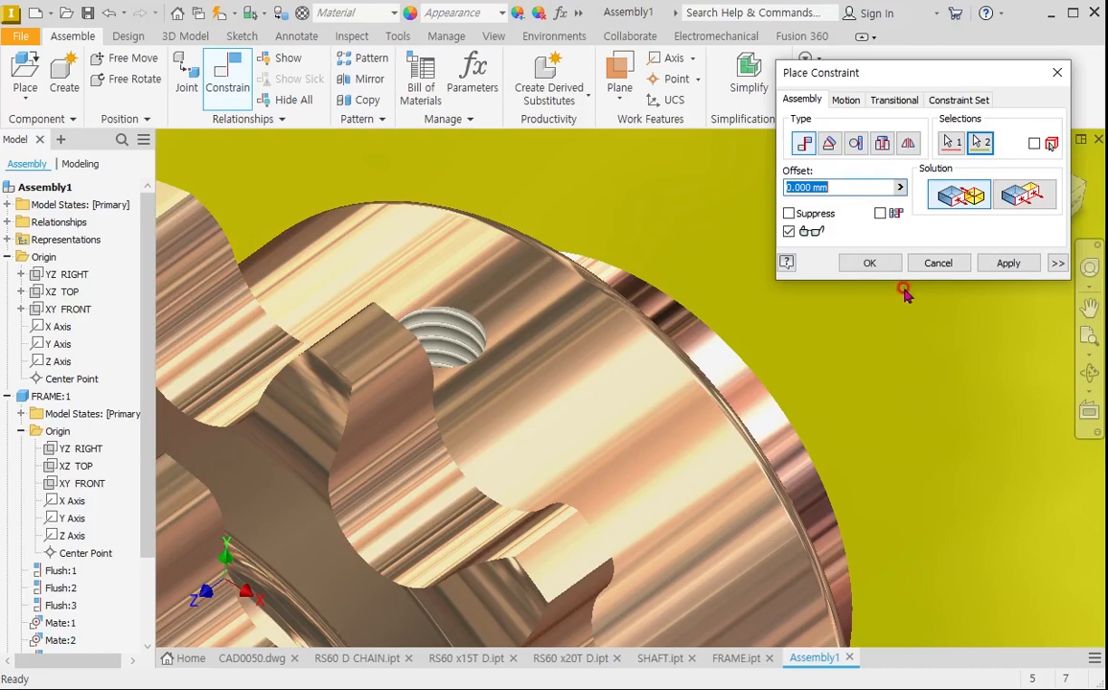
pyautogui.click(1007, 262)
# Mate the second shaft's shoulder face with the hub end face of the 20-tooth sprocket at 0 mm offset, and finish constraining.
pyautogui.scroll(-5, 575, 244)
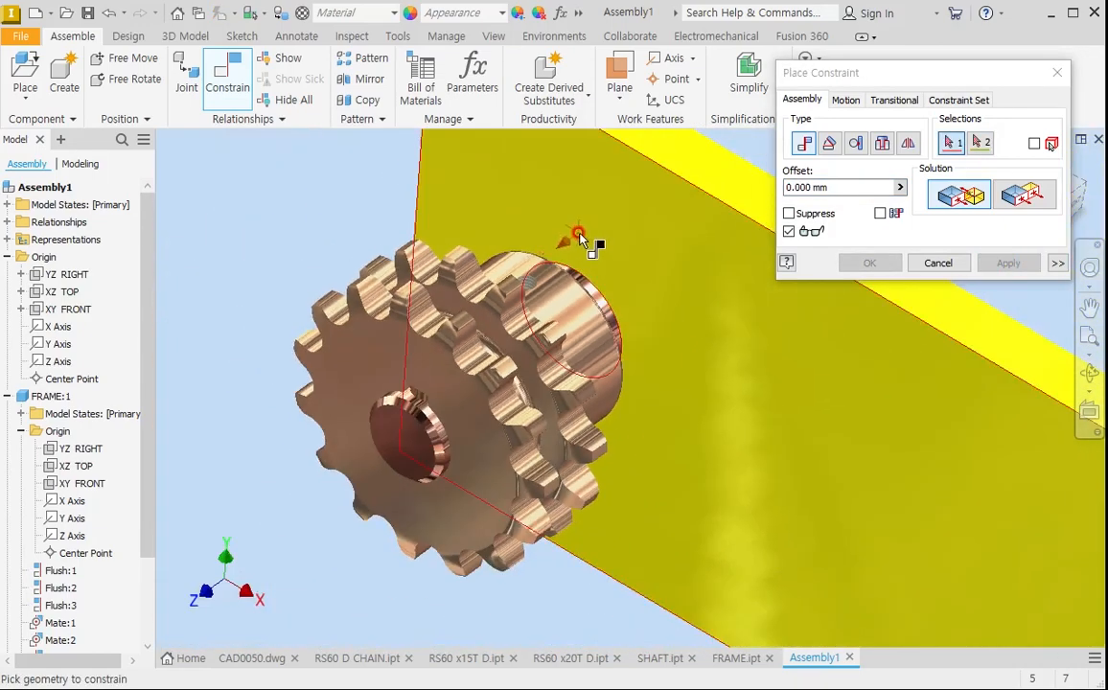
pyautogui.scroll(8, 698, 359)
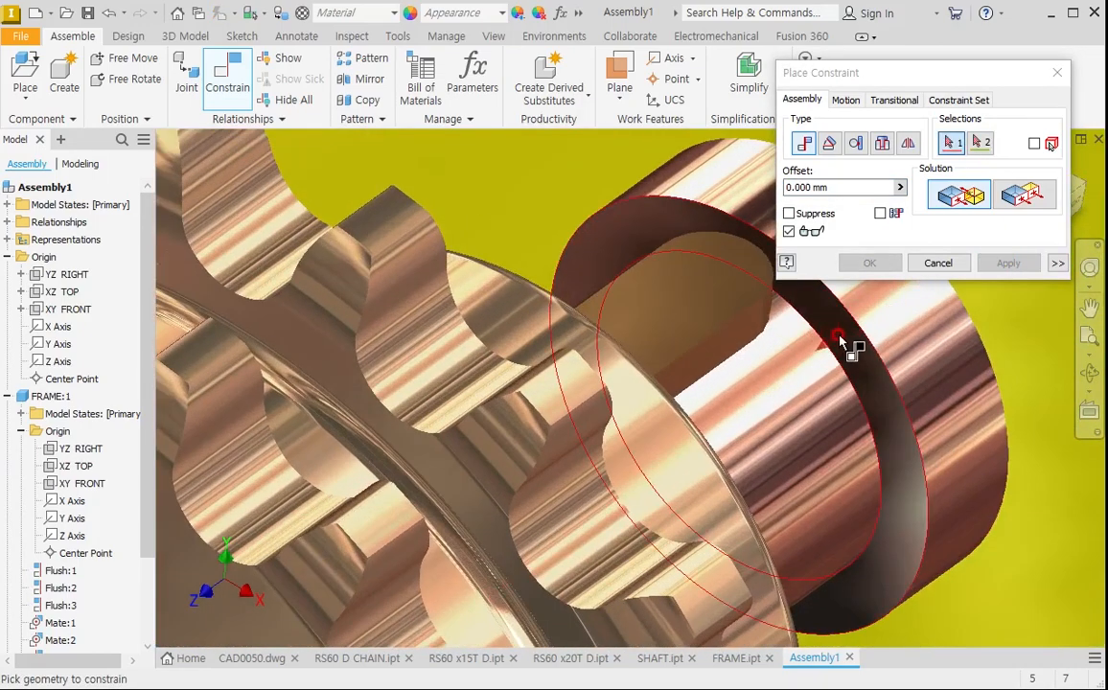
pyautogui.click(840, 339)
pyautogui.scroll(-2, 840, 372)
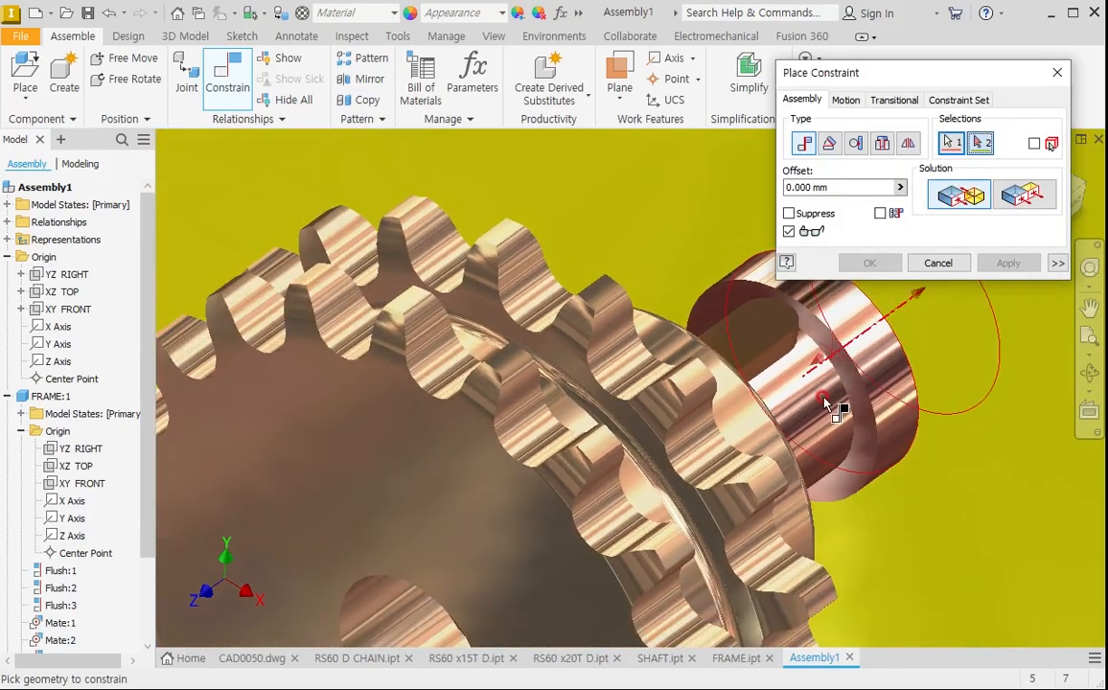
pyautogui.keyDown('shift'); pyautogui.moveTo(823, 397); pyautogui.dragTo(750, 446, button='middle'); pyautogui.keyUp('shift')
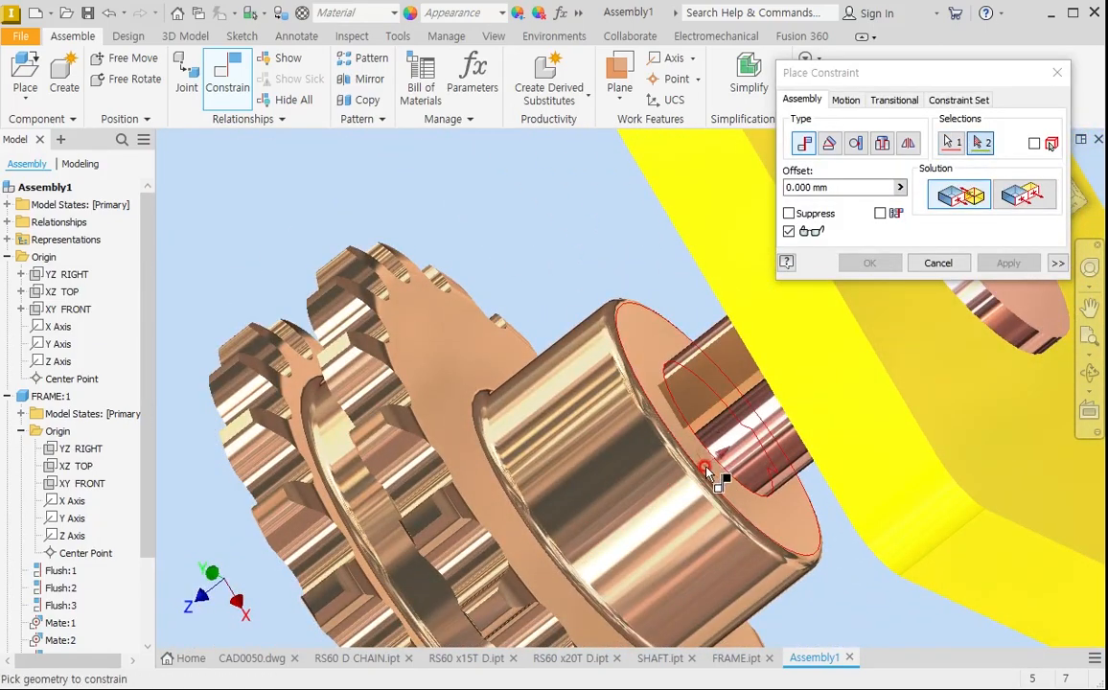
pyautogui.click(671, 347)
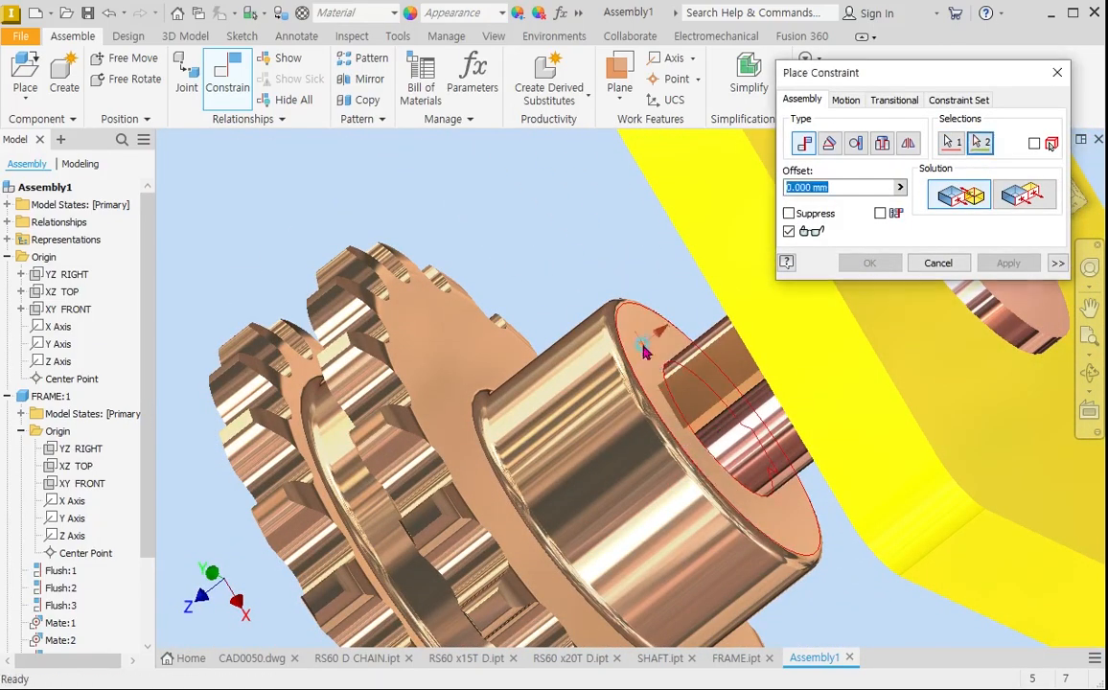
pyautogui.click(1009, 264)
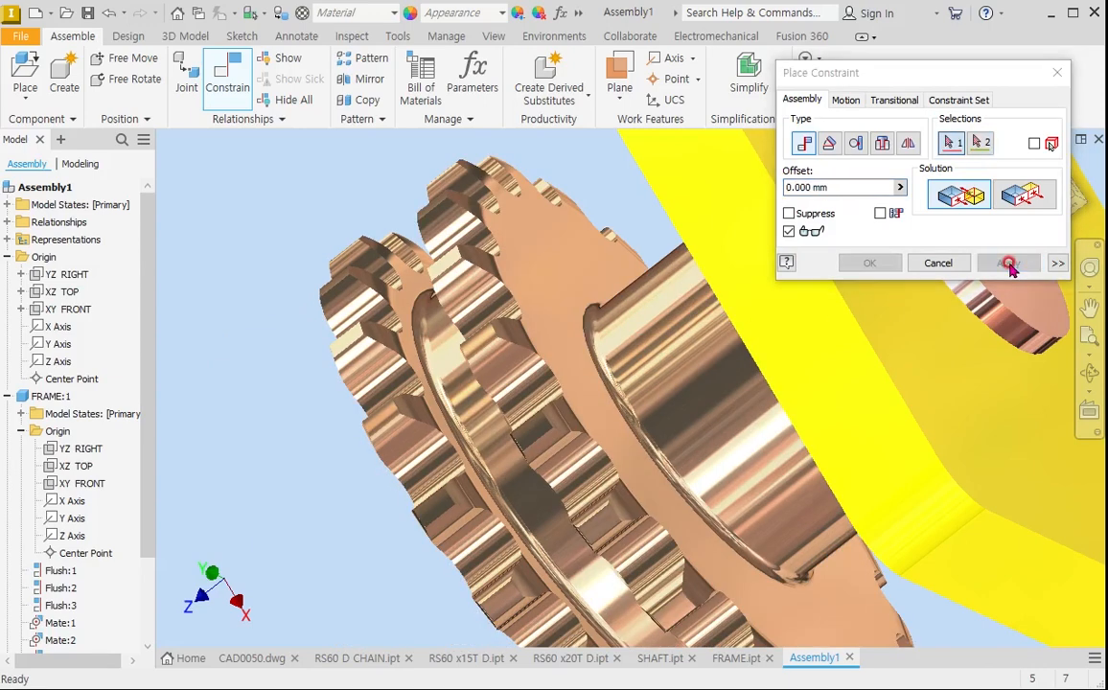
pyautogui.click(1057, 73)
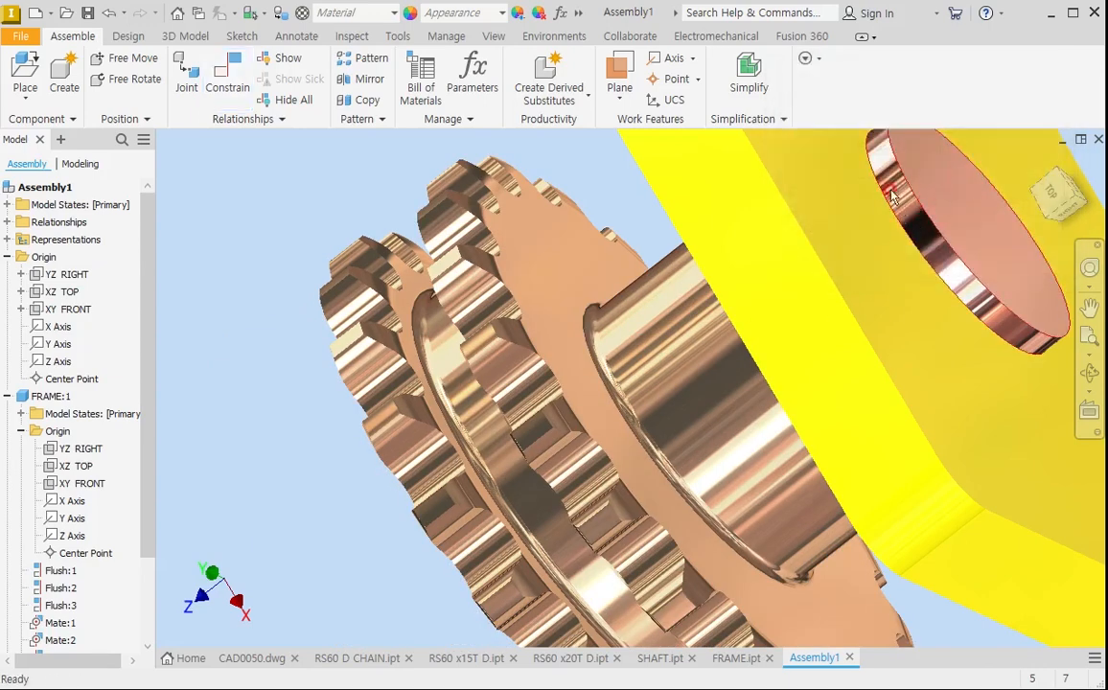
# Test the rotation of the 20-tooth and 15-tooth sprockets on the frame in the home view.
pyautogui.click(1034, 161)
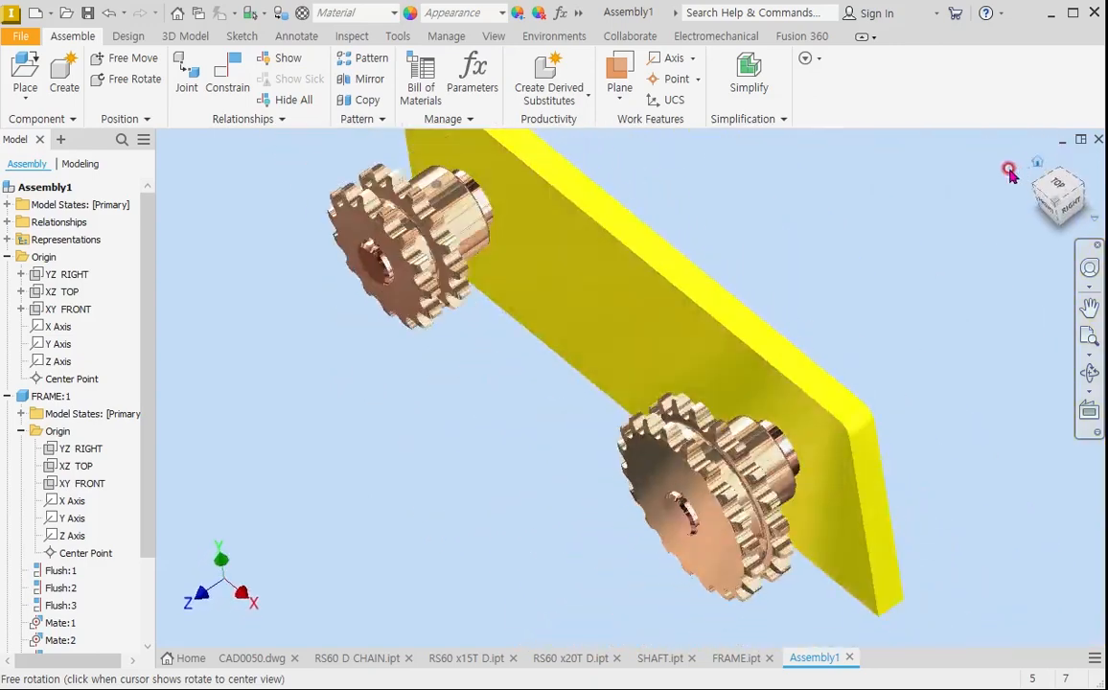
pyautogui.scroll(2, 780, 461)
pyautogui.moveTo(738, 466); pyautogui.dragTo(690, 518)
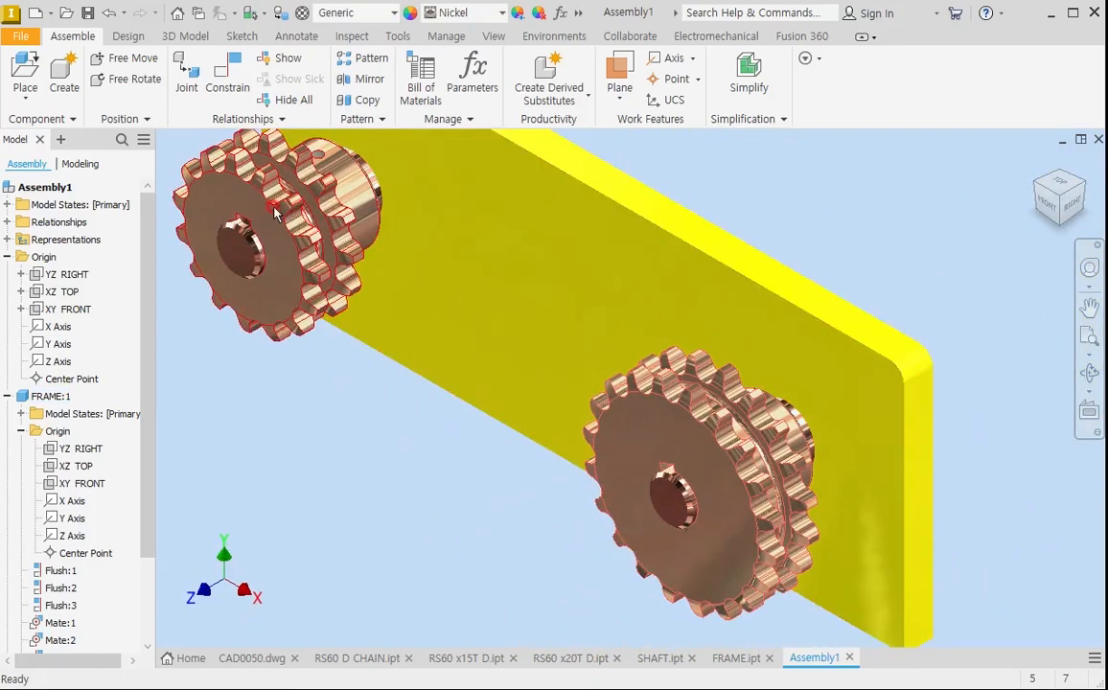
pyautogui.moveTo(288, 245); pyautogui.dragTo(318, 222)
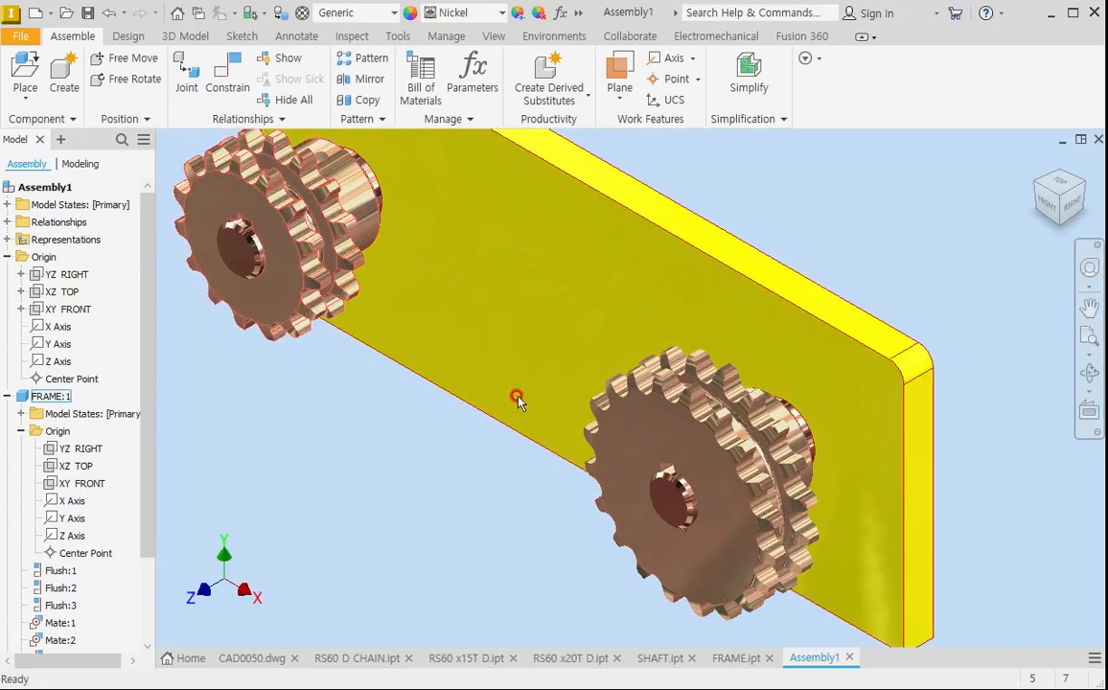
pyautogui.scroll(-2, 516, 396)
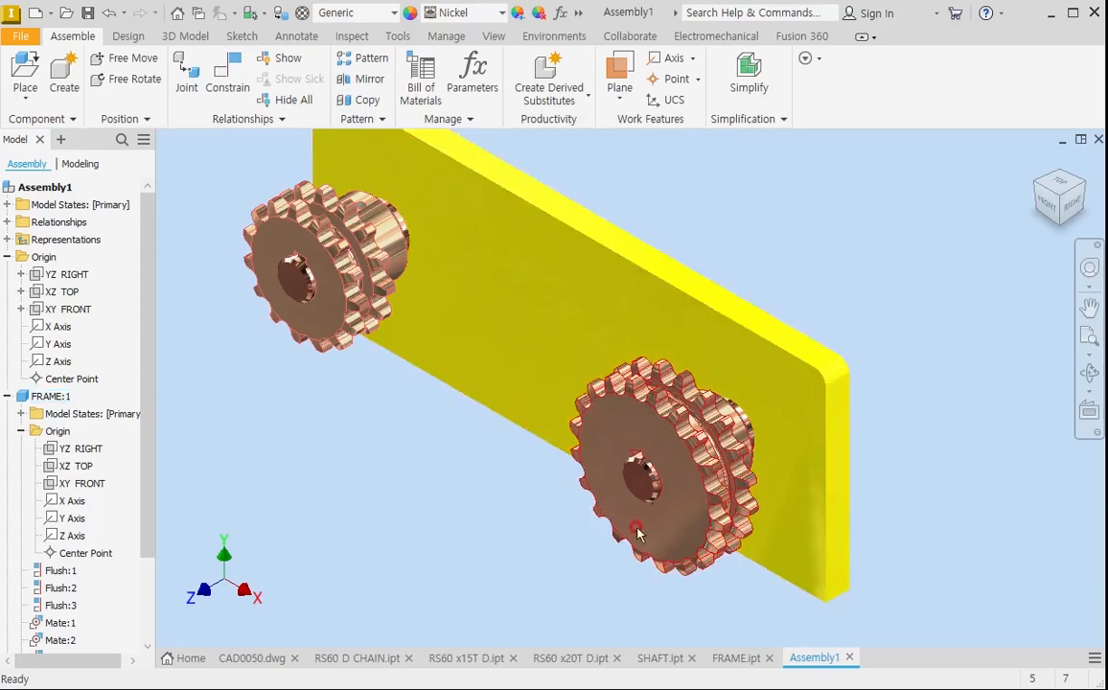
# Examine the side section view in CAD0050.dwg for the distance from the frame face to the centre of the outer sprocket row.
pyautogui.click(251, 657)
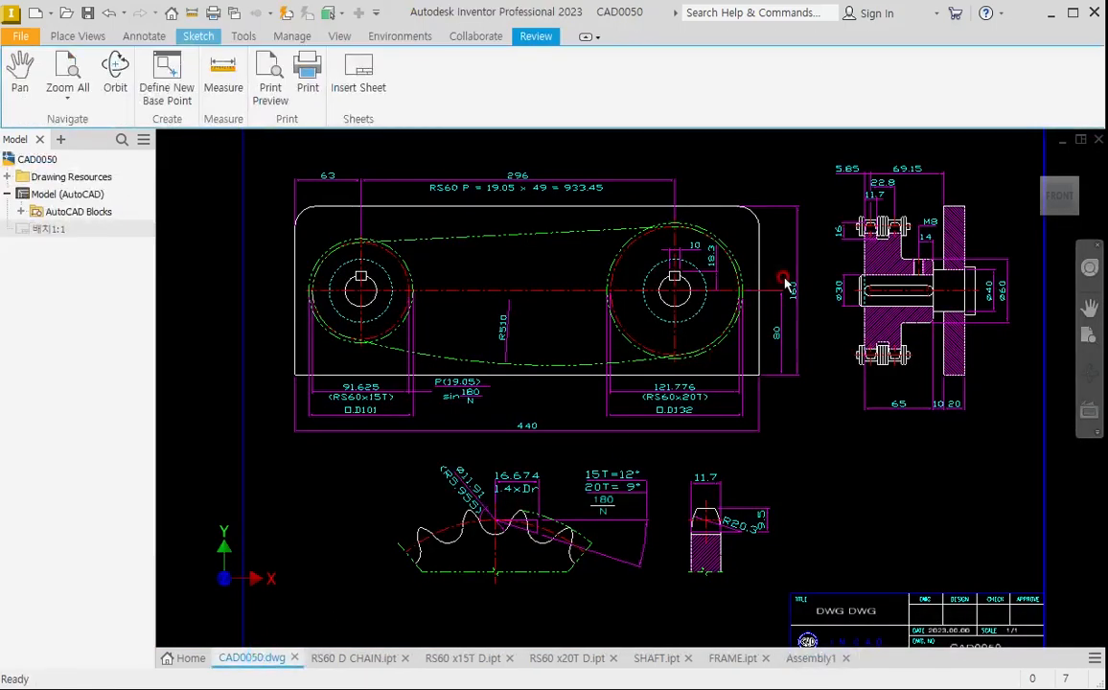
pyautogui.scroll(6, 920, 208)
pyautogui.scroll(-4, 906, 219)
pyautogui.scroll(3, 917, 153)
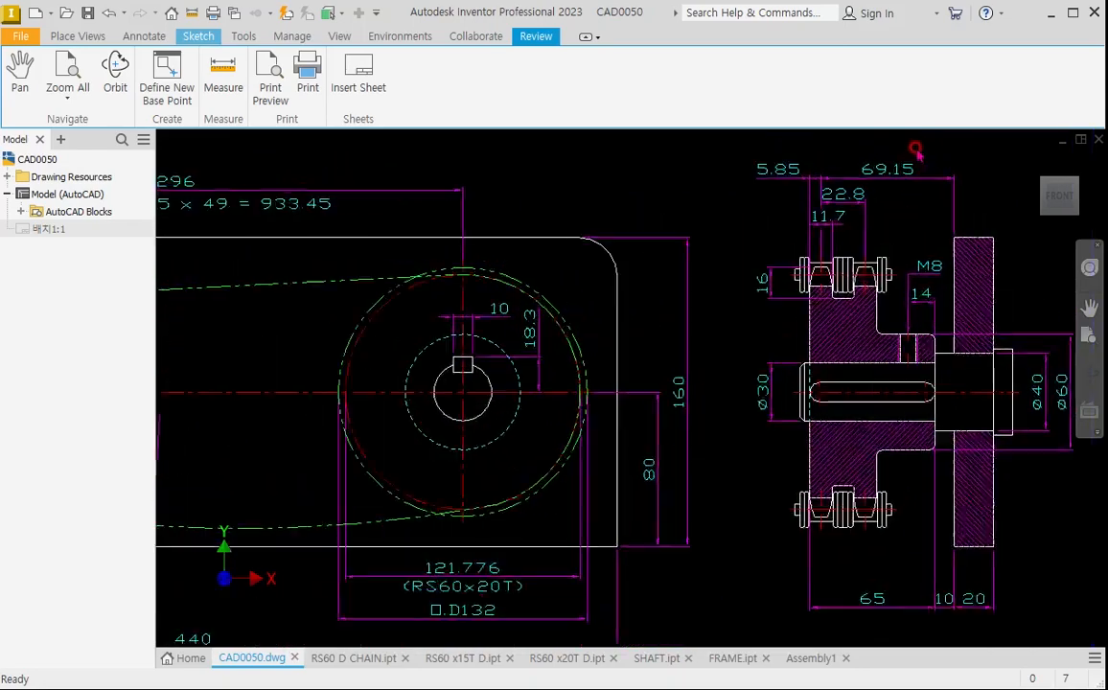
pyautogui.scroll(1, 916, 151)
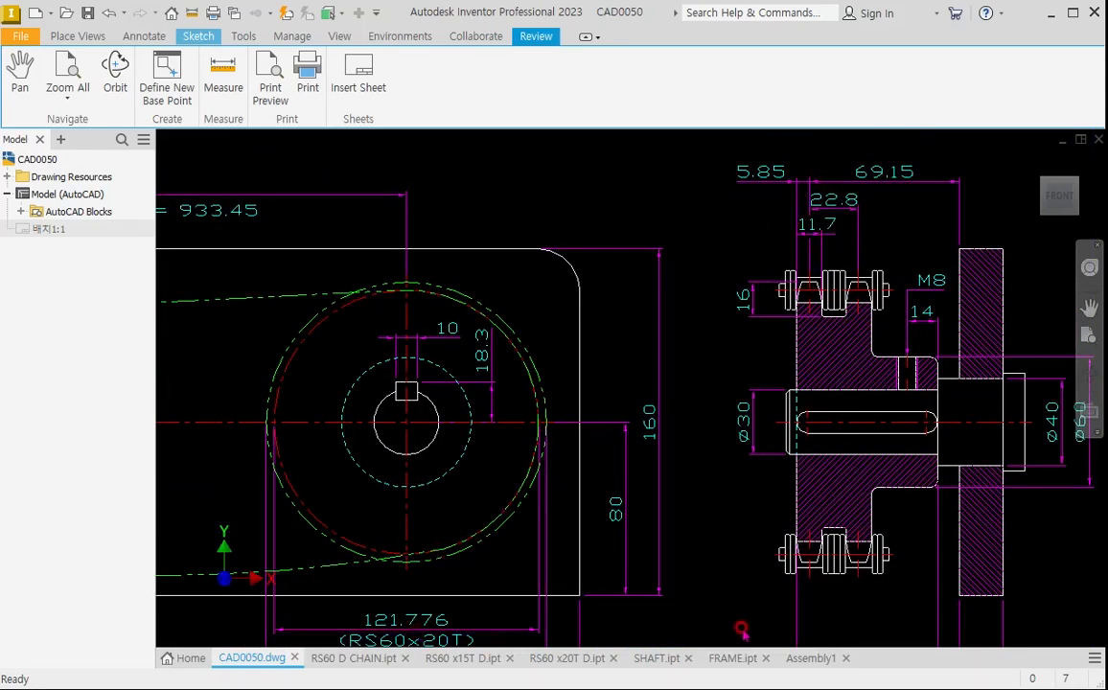
# In Assembly1, create a work plane offset 69.15 mm from the assembly's XY FRONT plane, on the sprocket side of the frame.
pyautogui.click(810, 659)
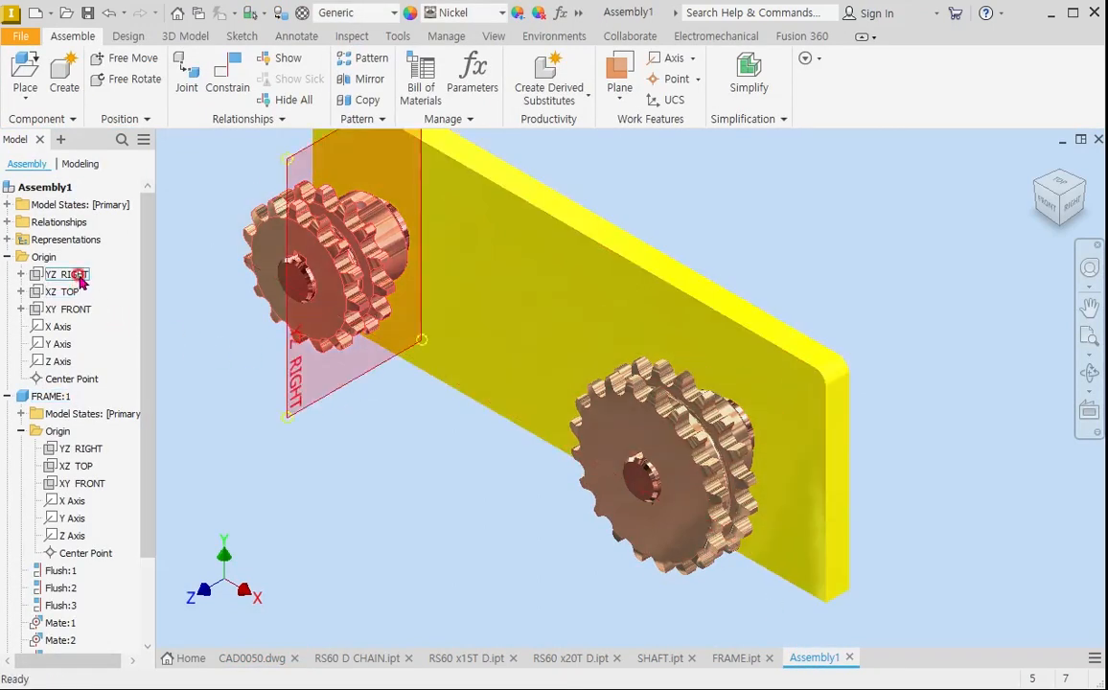
pyautogui.click(69, 308)
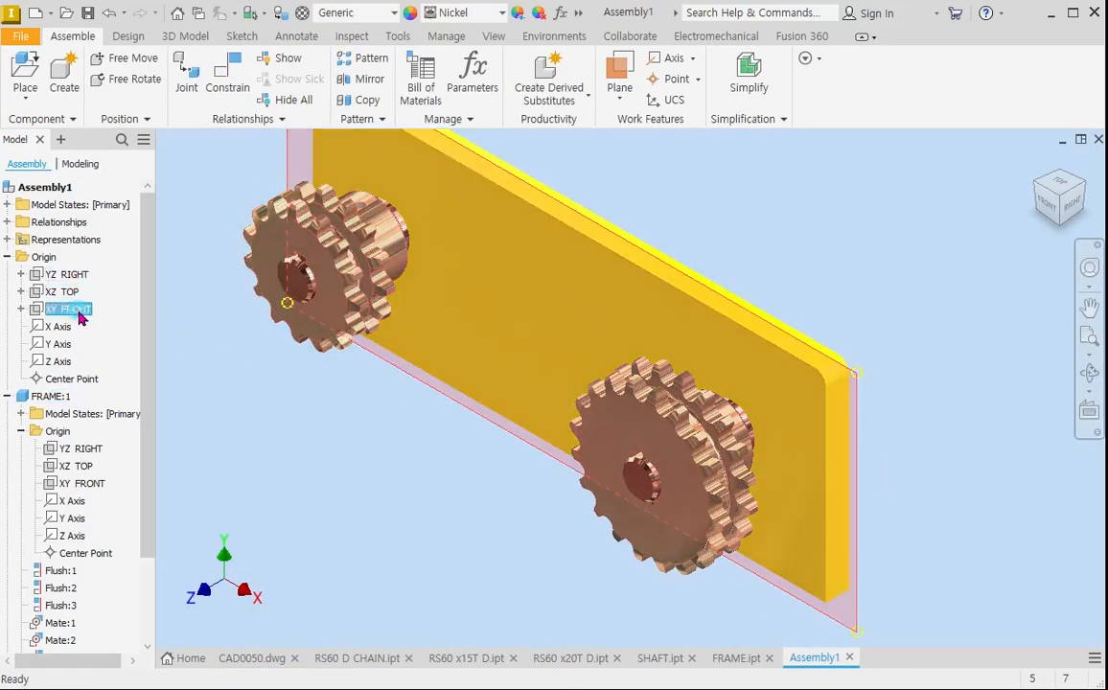
pyautogui.click(1072, 203)
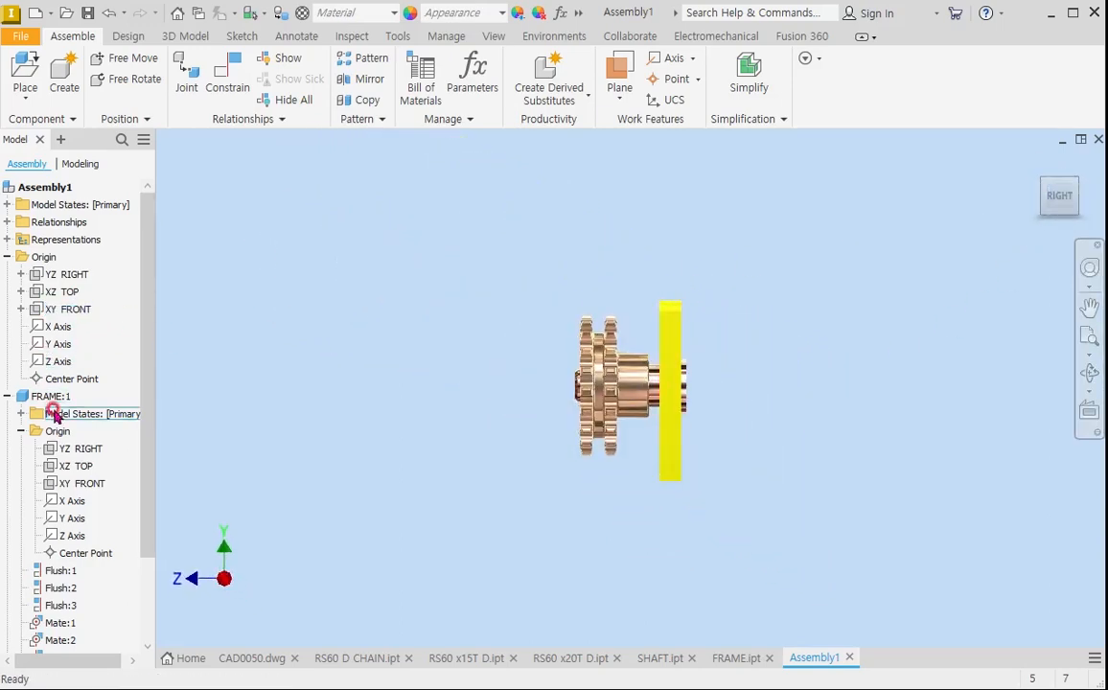
pyautogui.click(72, 311)
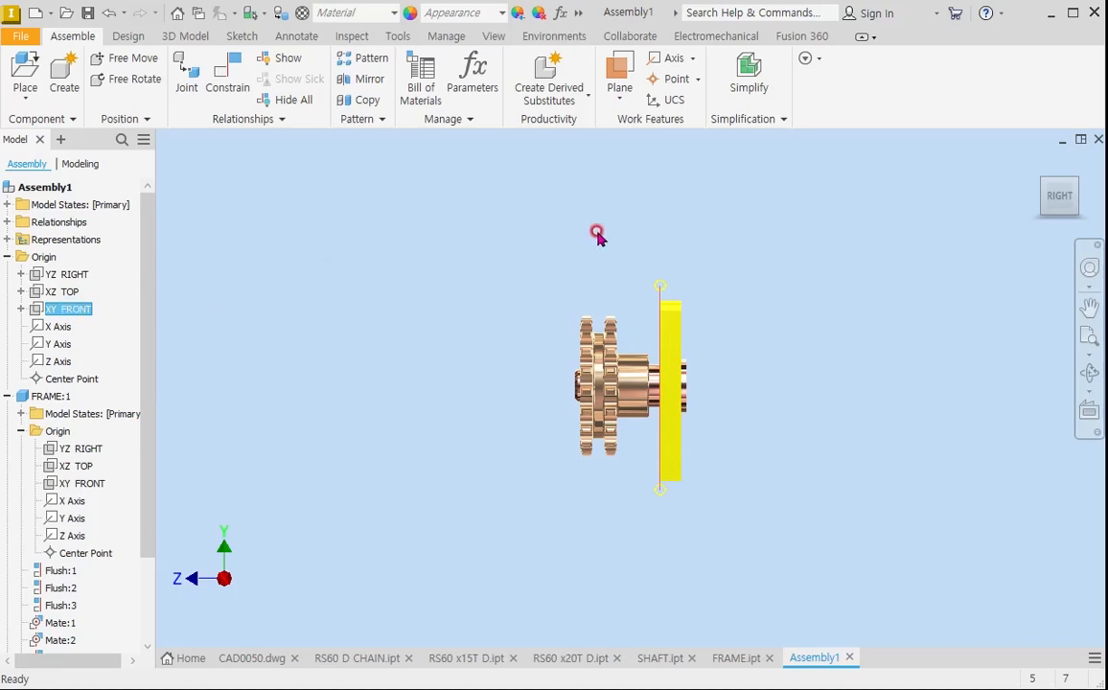
pyautogui.click(619, 69)
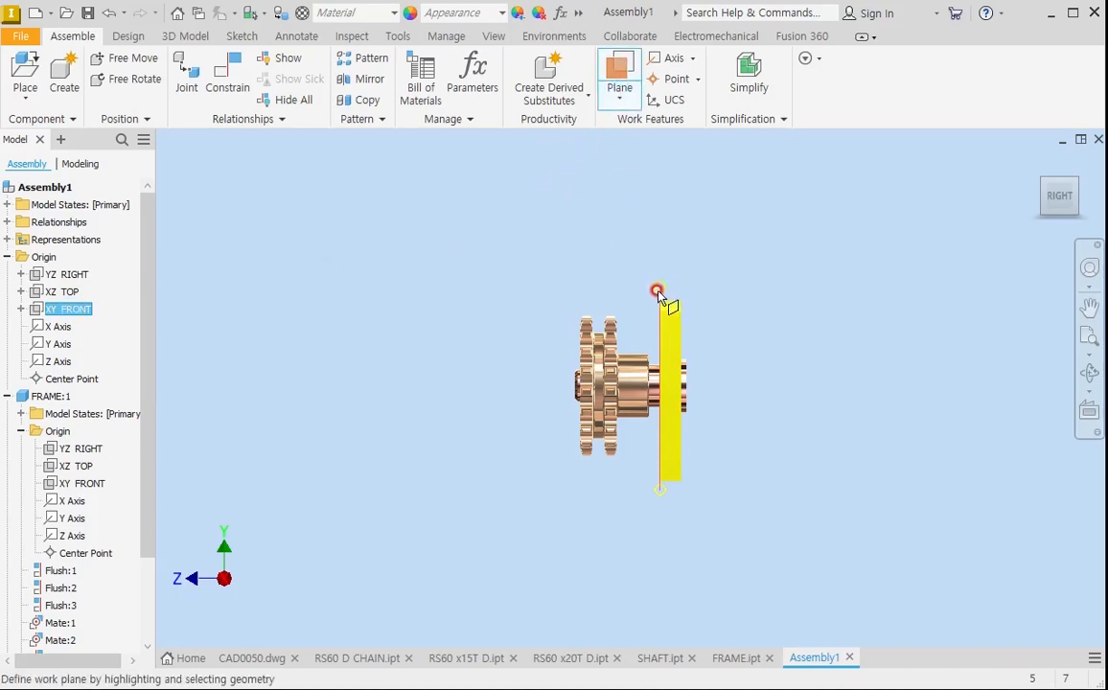
pyautogui.moveTo(657, 291); pyautogui.dragTo(616, 302)
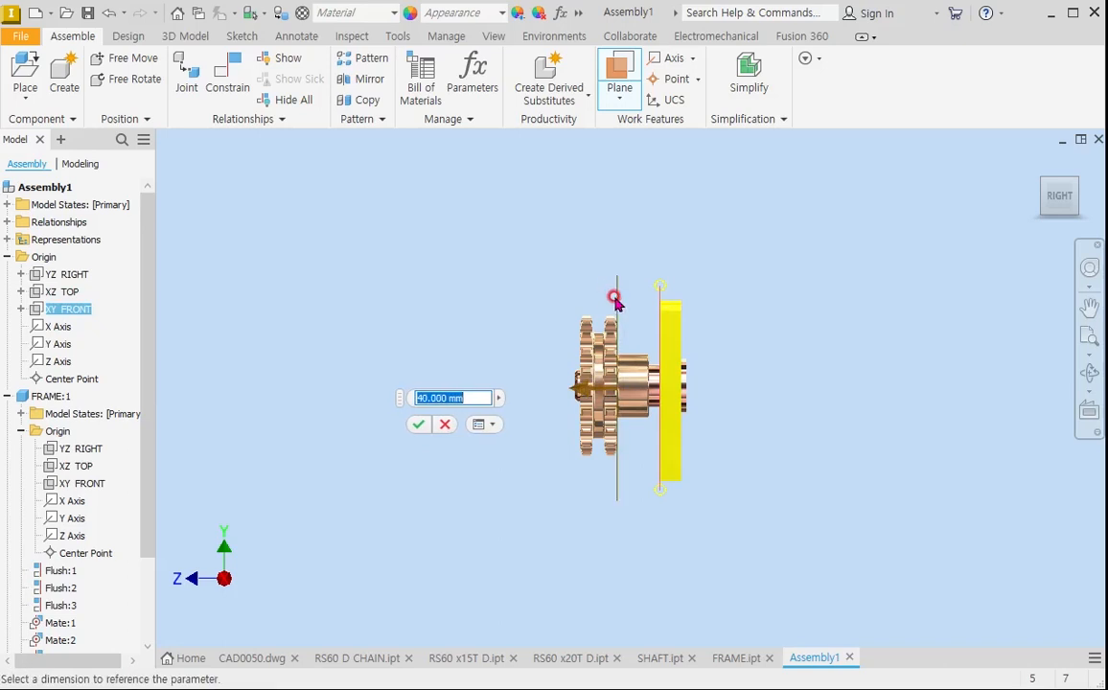
pyautogui.write('69.')
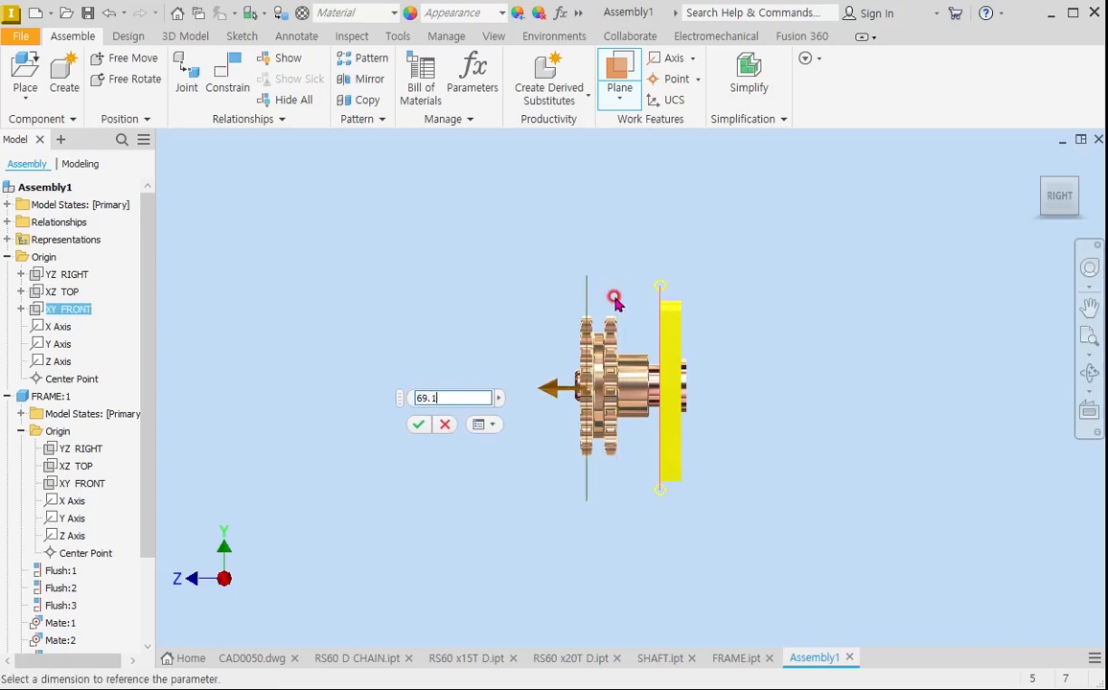
pyautogui.write('15')
pyautogui.press('Return')
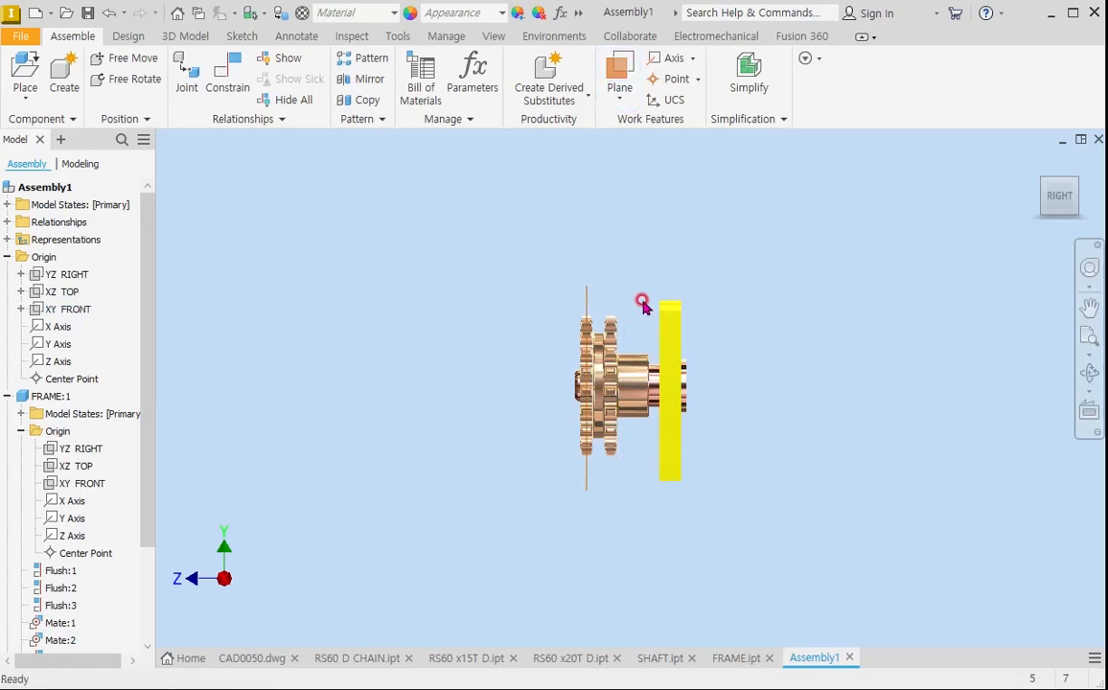
pyautogui.scroll(-8, 642, 302)
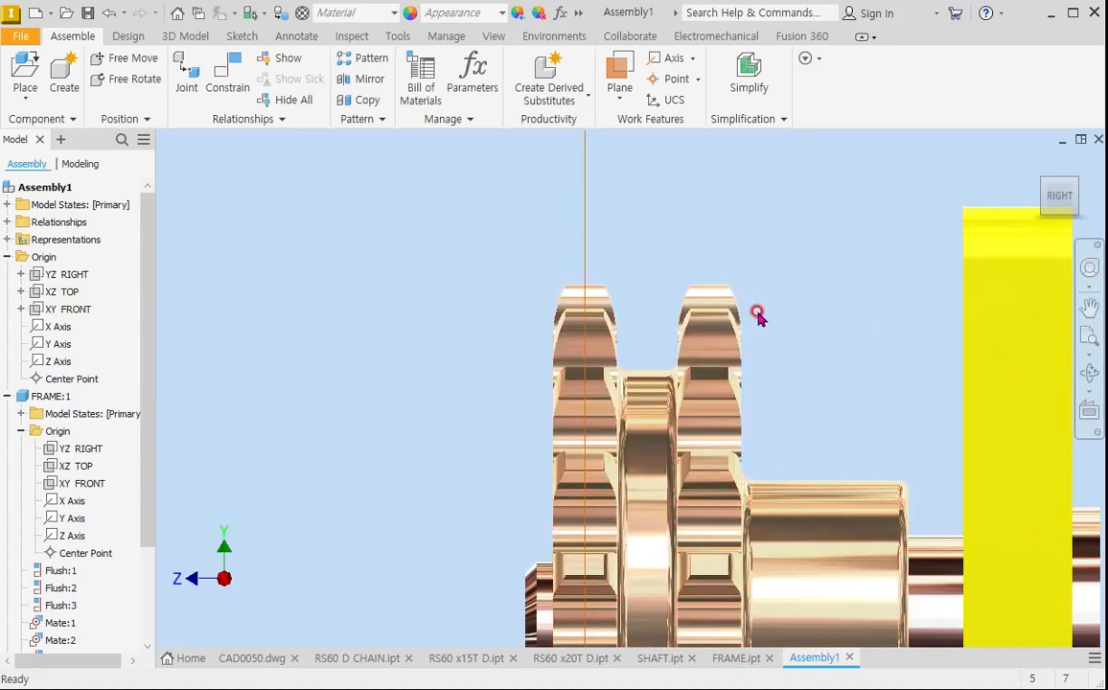
pyautogui.scroll(3, 786, 285)
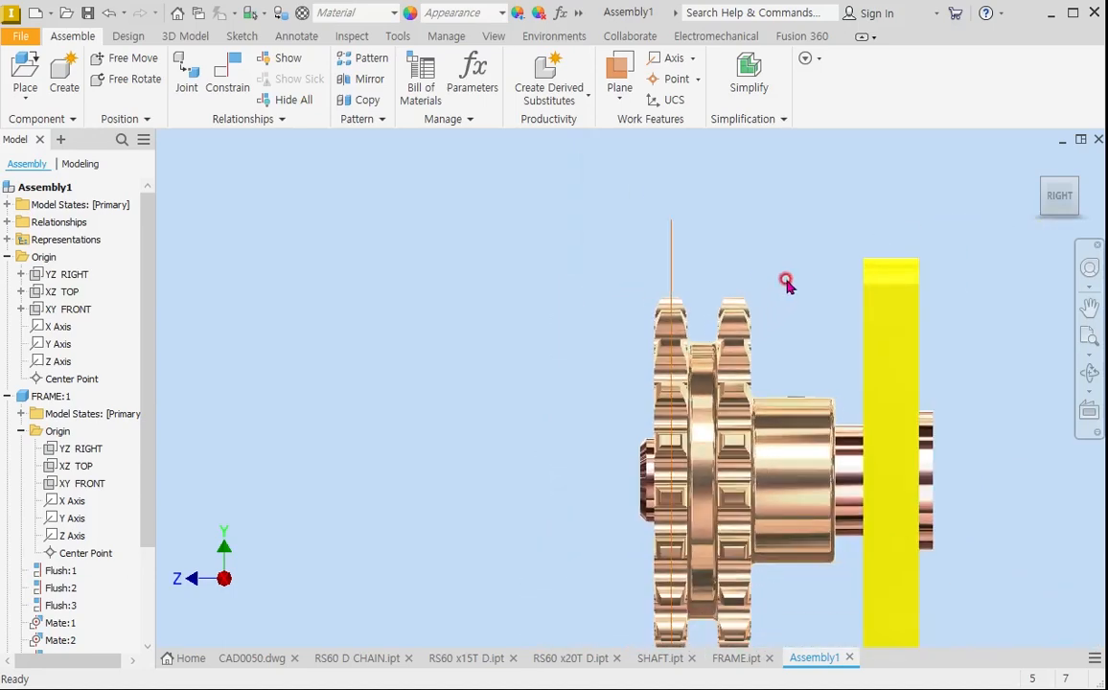
# Return the assembly to the home view and save it as RS60 DC DRIVE.
pyautogui.click(1040, 169)
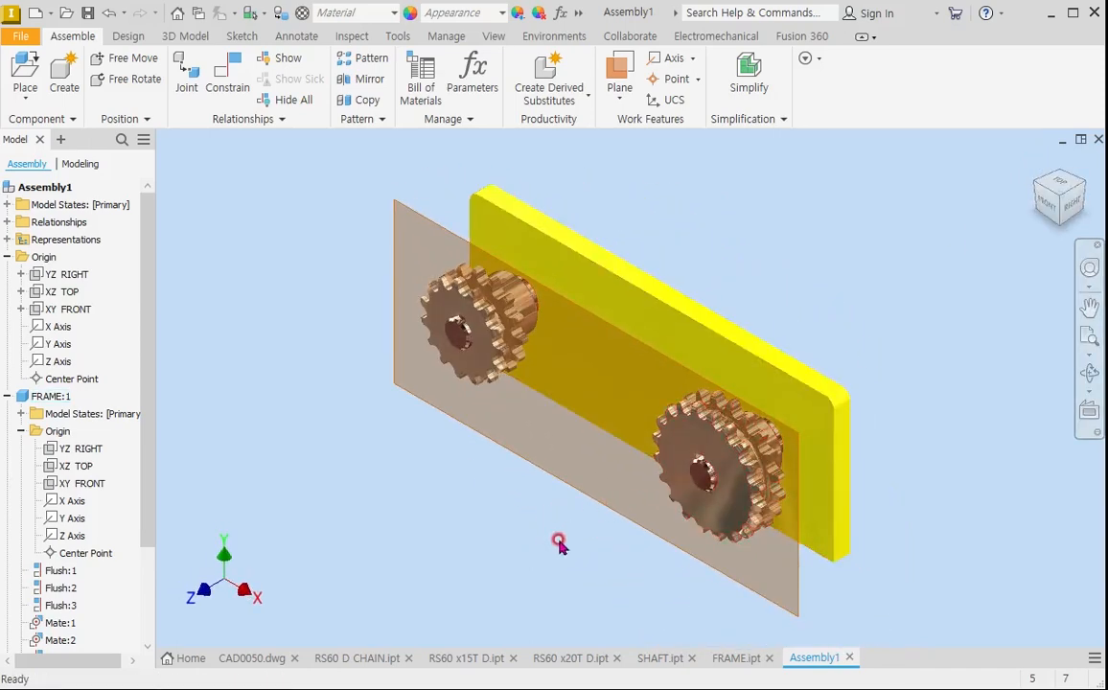
pyautogui.click(87, 13)
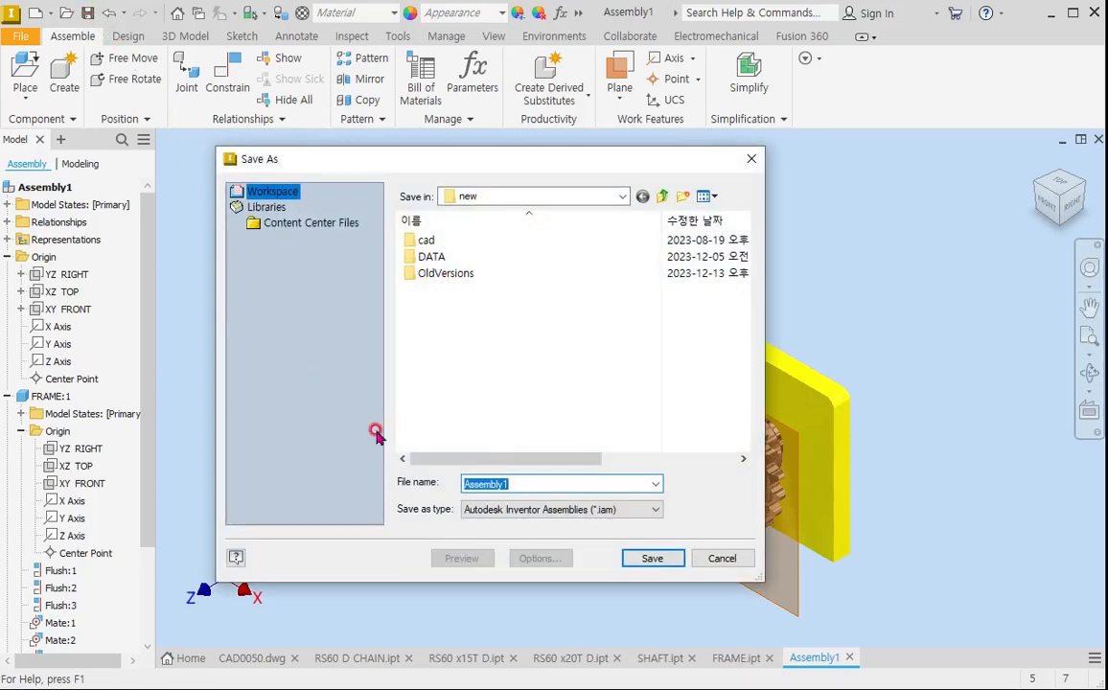
pyautogui.write('RS')
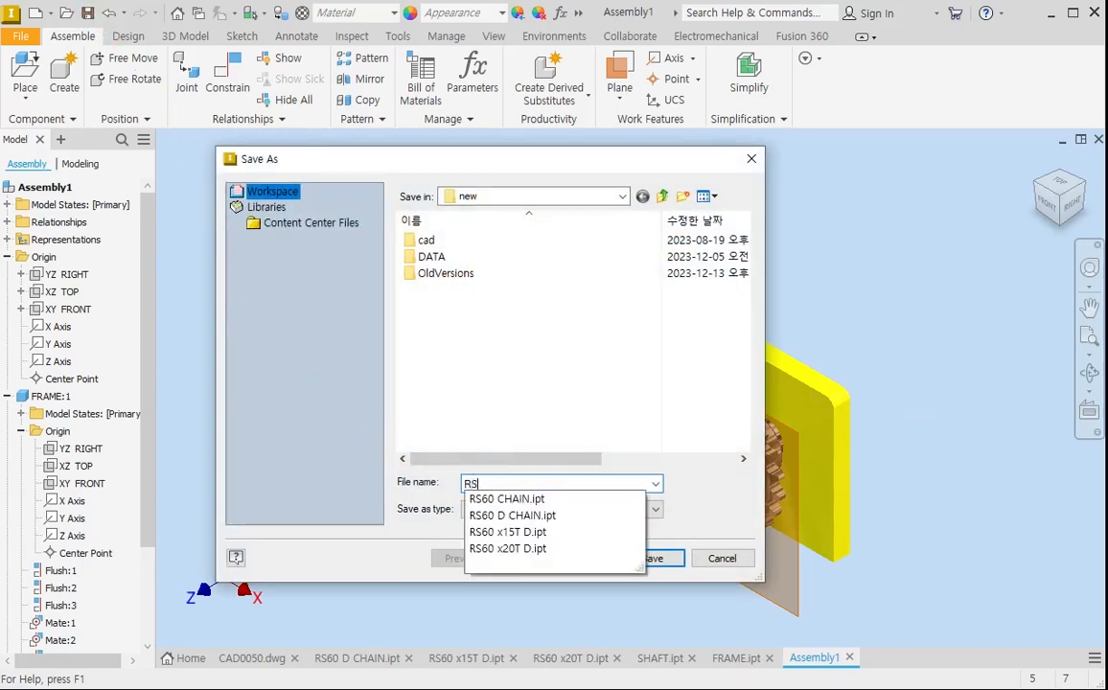
pyautogui.write('60 DC DRIVE')
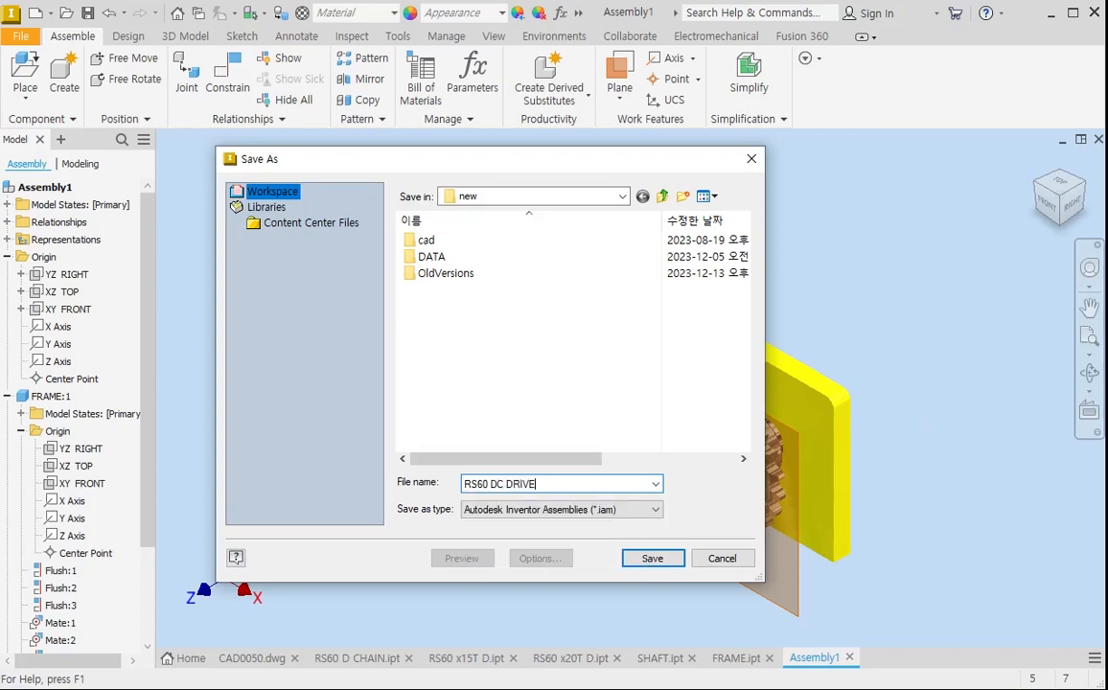
pyautogui.press('Return')
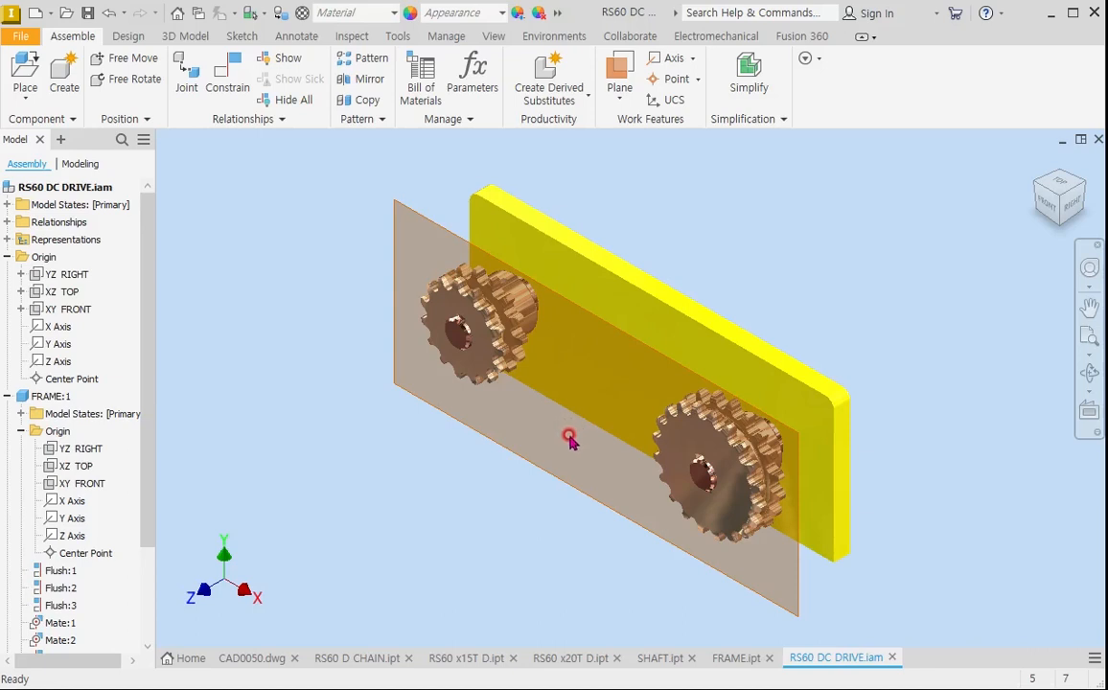
# Create a new part from the in cad.ipt template and start a 2D sketch on the XY FRONT plane.
pyautogui.click(35, 15)
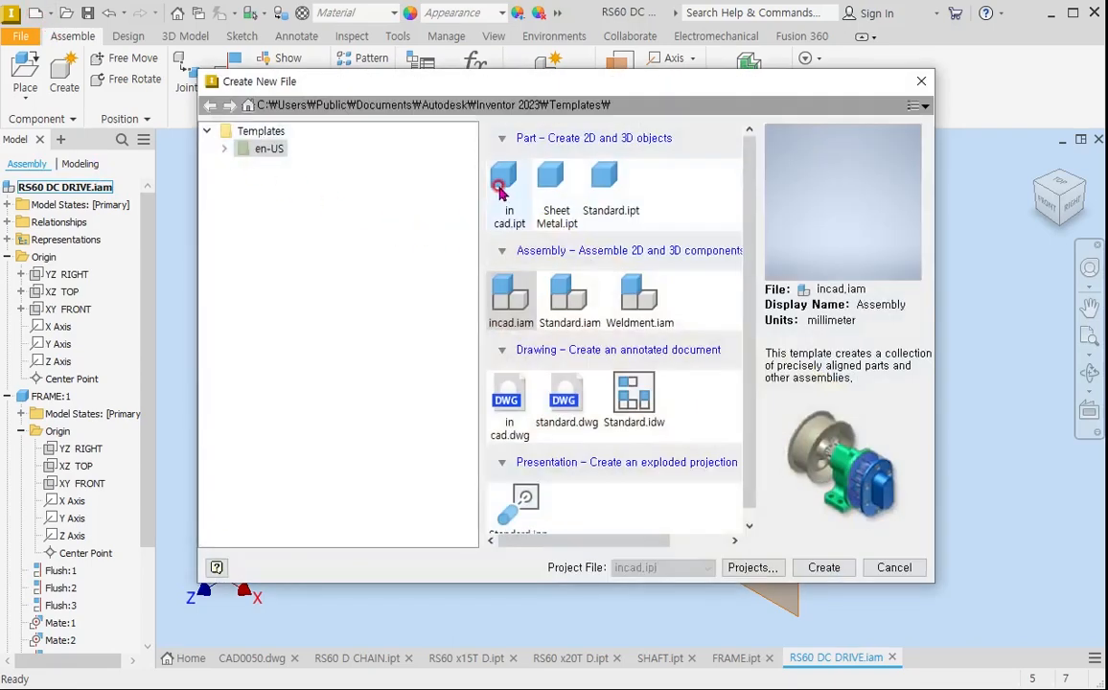
pyautogui.click(502, 189)
pyautogui.doubleClick(501, 189)
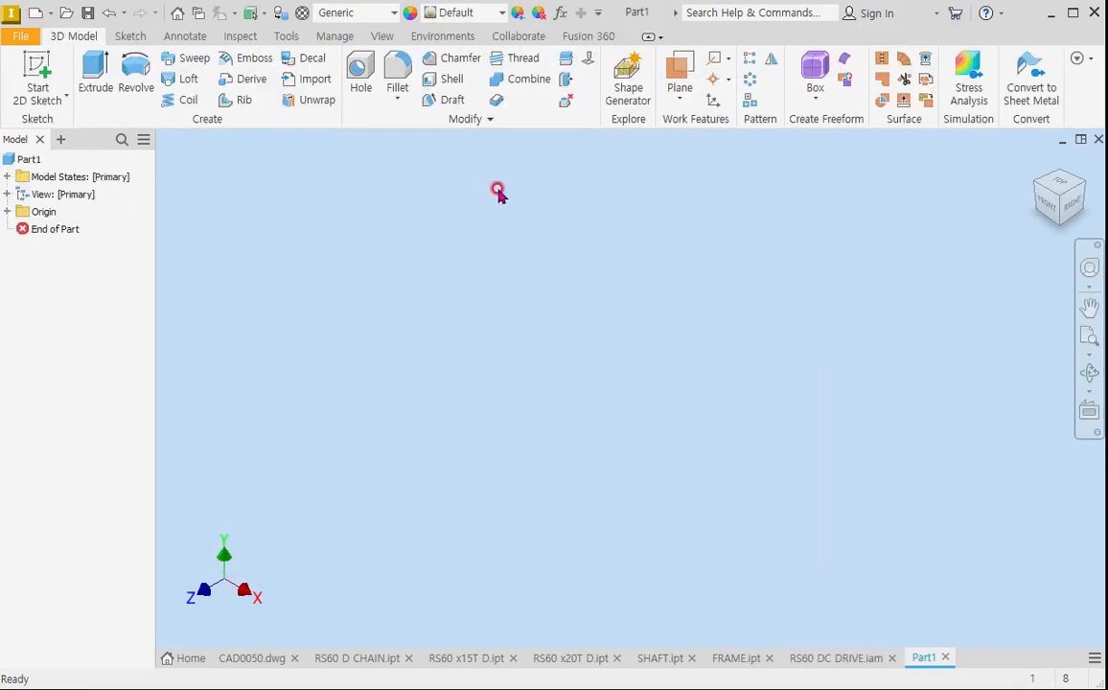
pyautogui.click(34, 72)
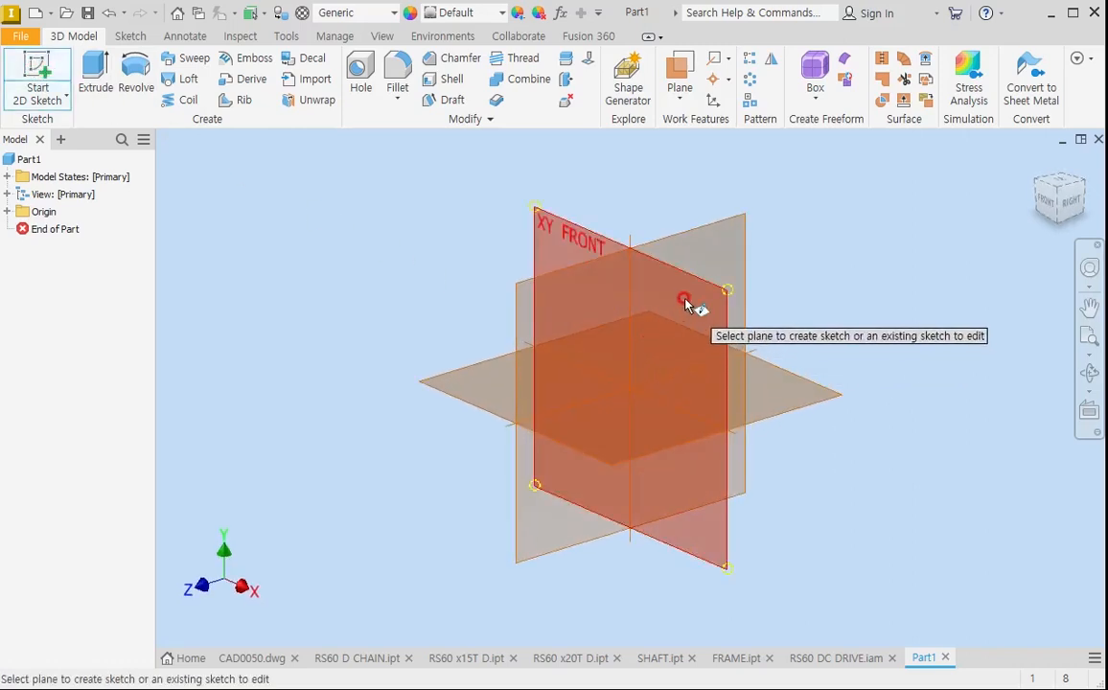
pyautogui.click(682, 302)
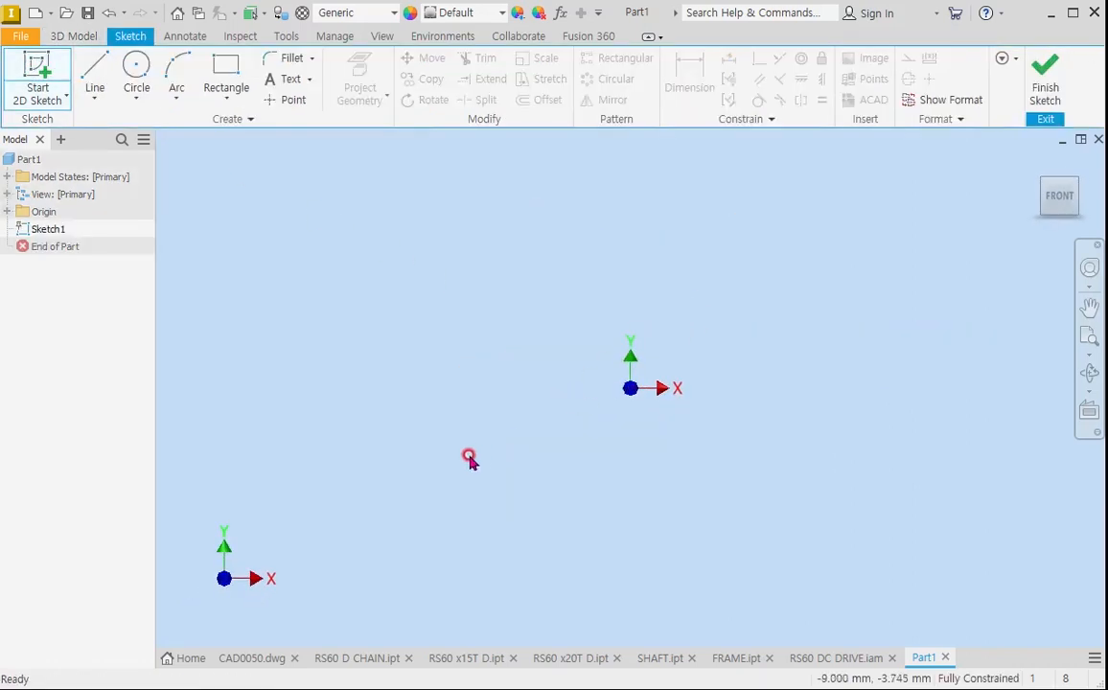
# Examine the front view in CAD0050.dwg for the chain path's centre distance, pitch diameters and slack arc, and return to Part1.
pyautogui.click(255, 658)
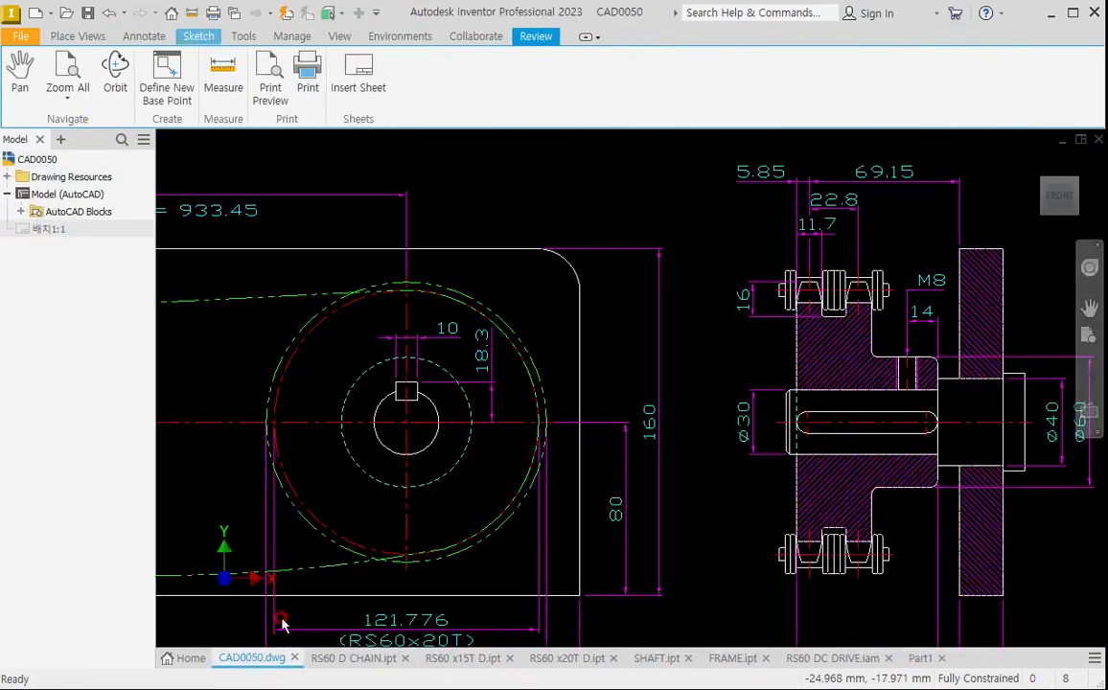
pyautogui.scroll(3, 661, 468)
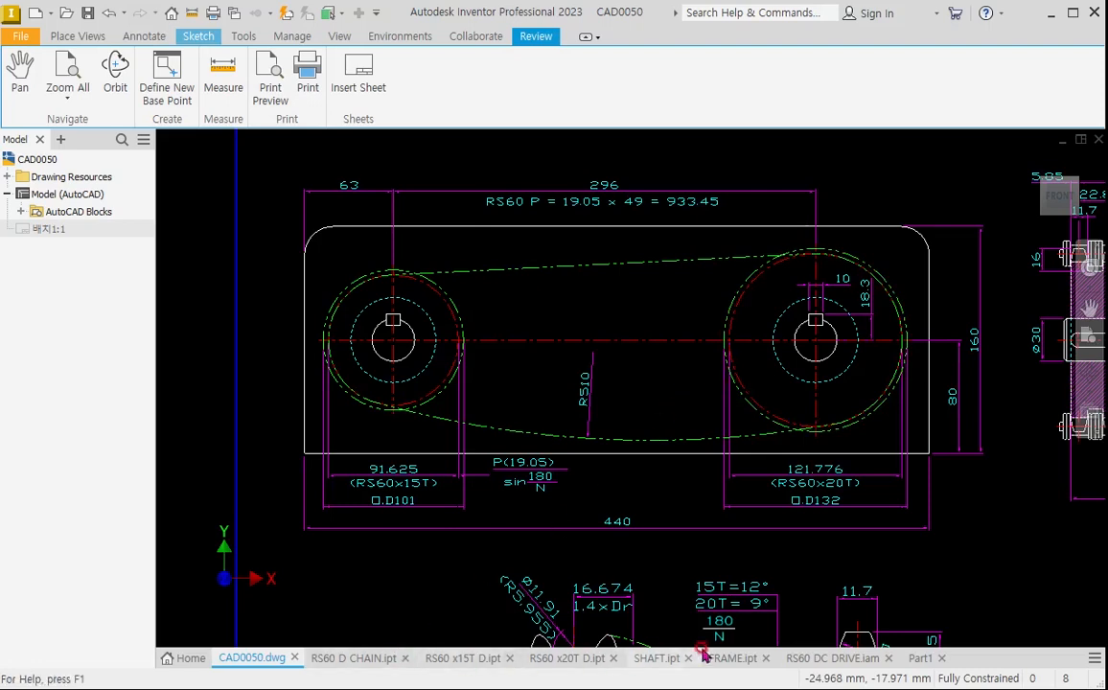
pyautogui.click(928, 660)
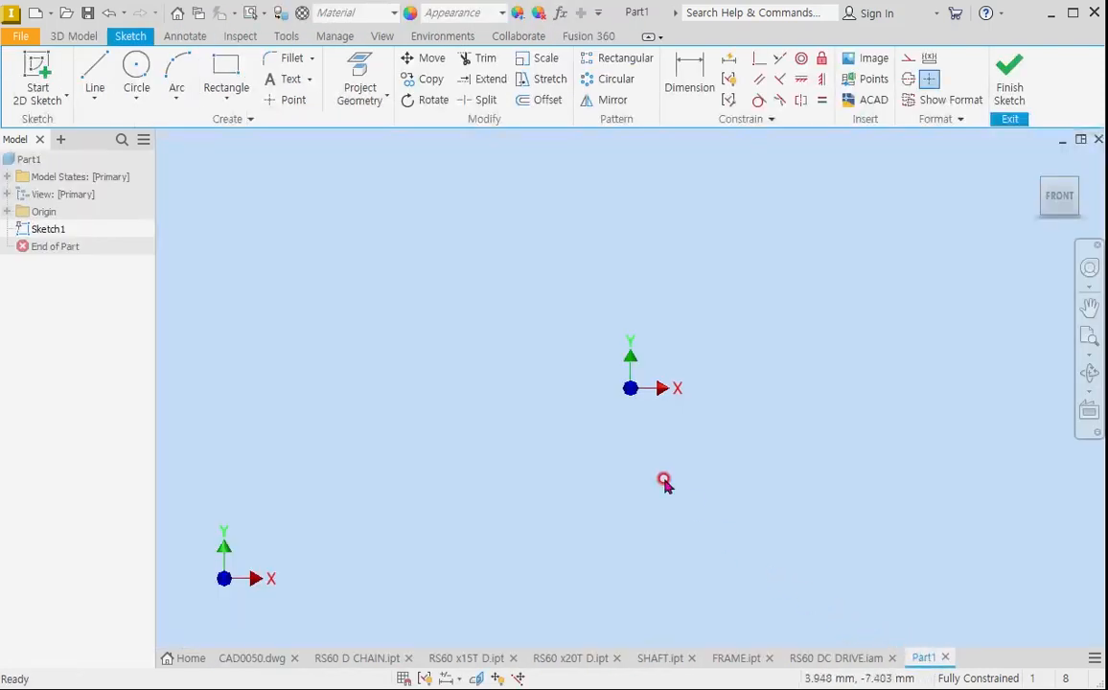
# Sketch a horizontal line from the origin along X, dimension it to 296 mm and convert it to construction geometry.
pyautogui.click(96, 69)
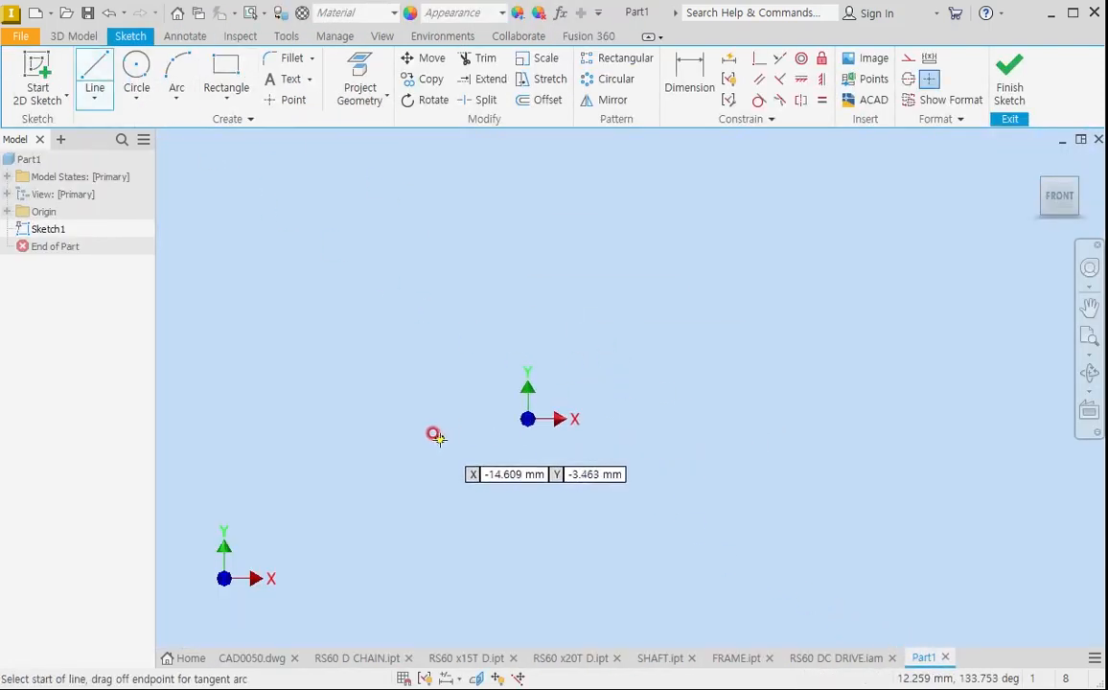
pyautogui.click(527, 418)
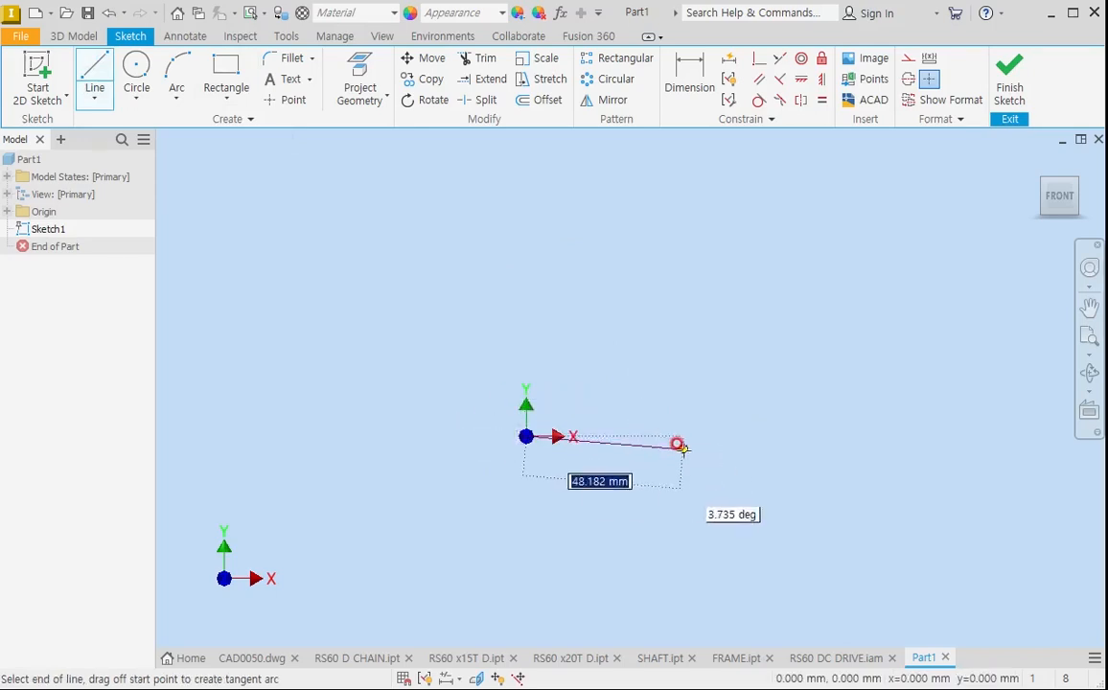
pyautogui.click(764, 431)
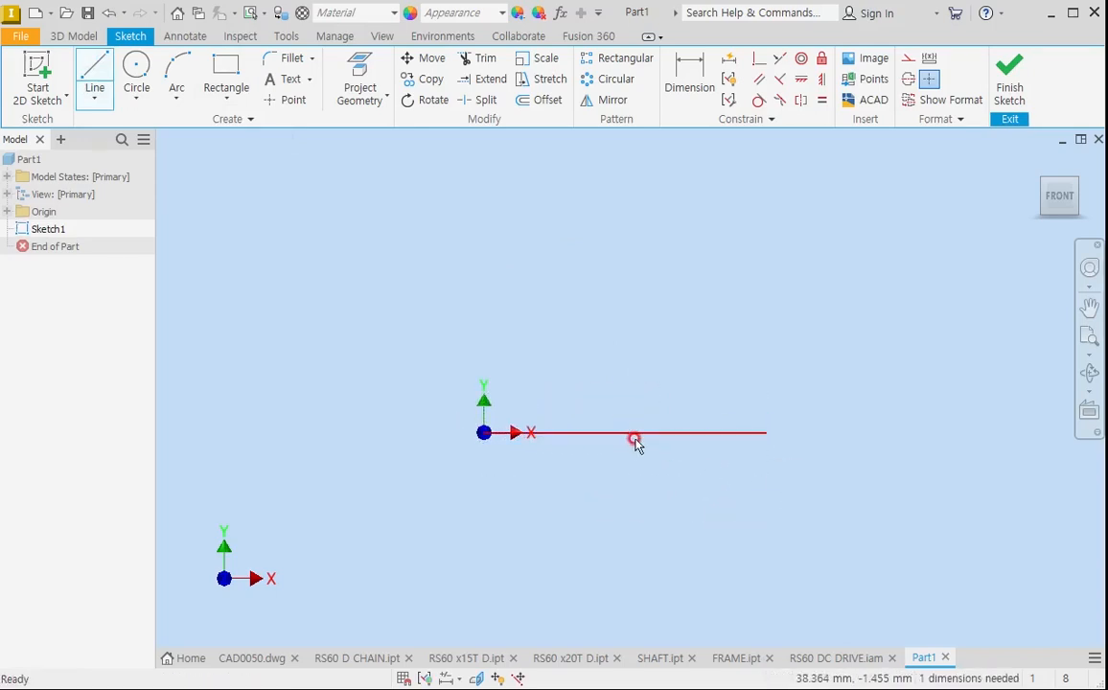
pyautogui.click(690, 77)
pyautogui.click(663, 433)
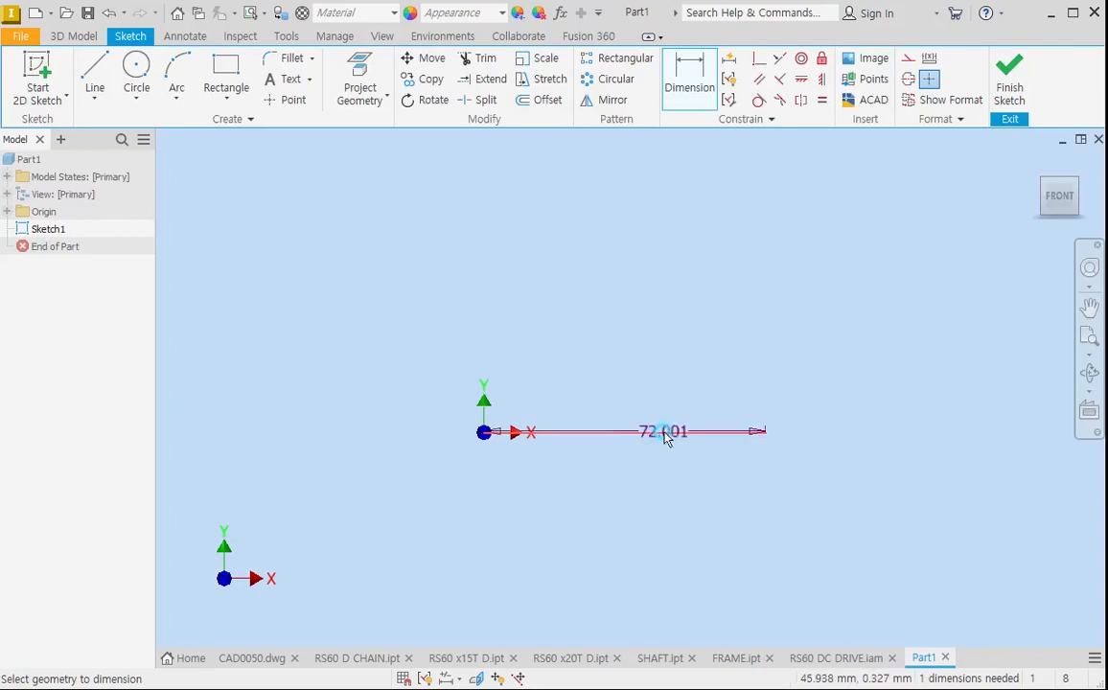
pyautogui.click(634, 484)
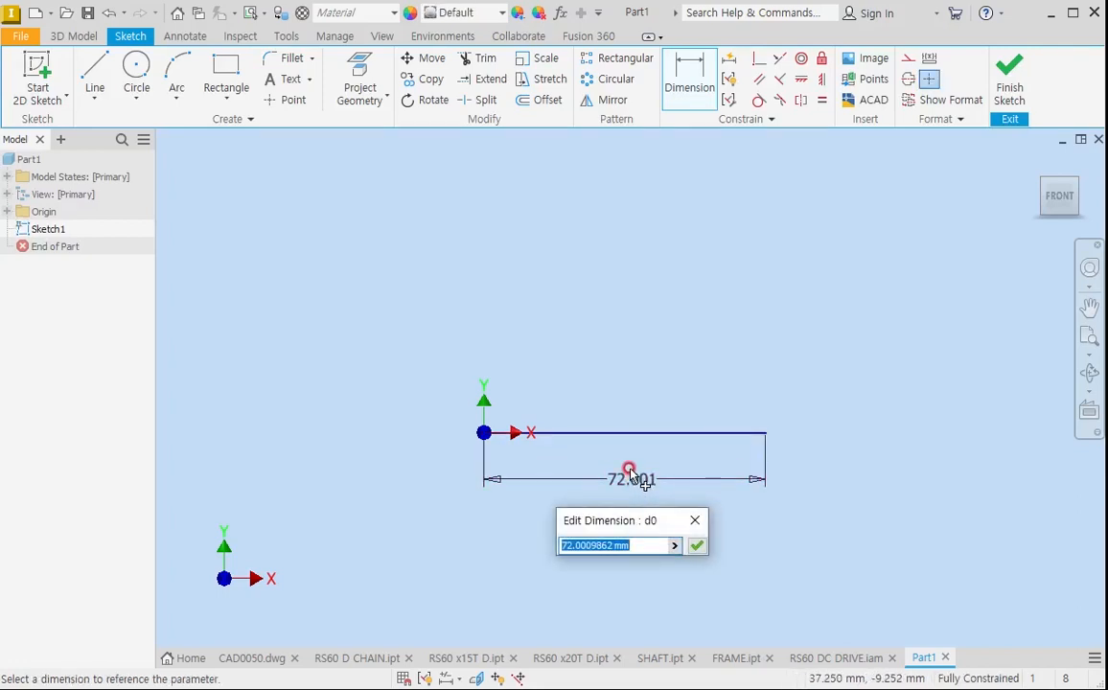
pyautogui.write('296')
pyautogui.press('Return')
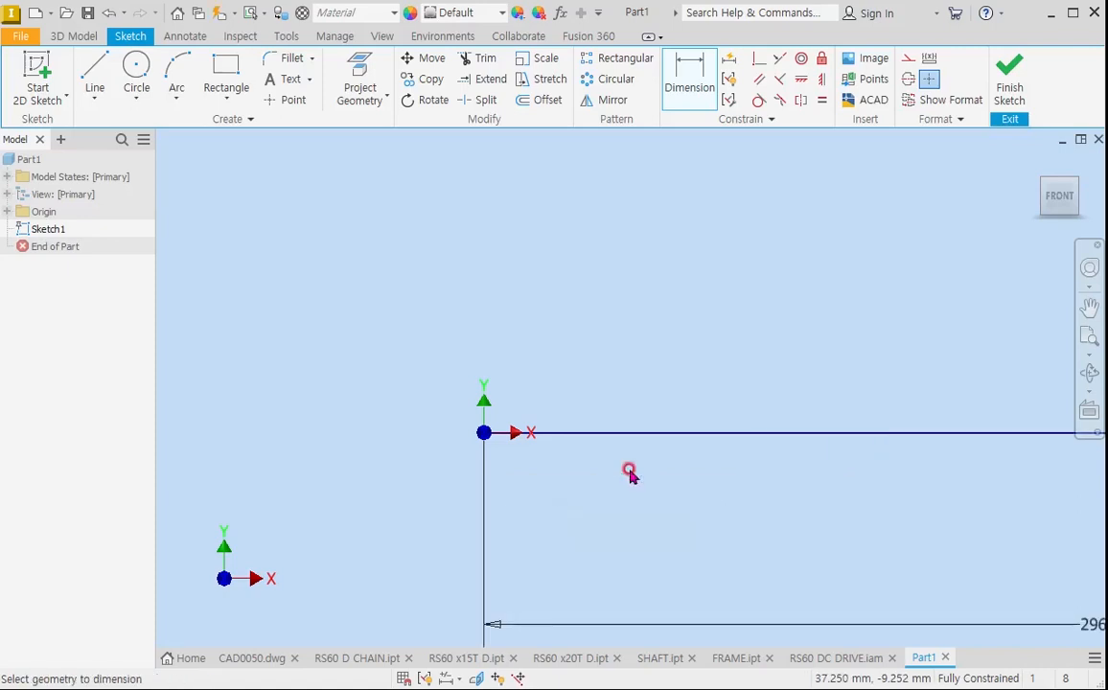
pyautogui.scroll(5, 546, 391)
pyautogui.scroll(-2, 679, 400)
pyautogui.press('Escape')
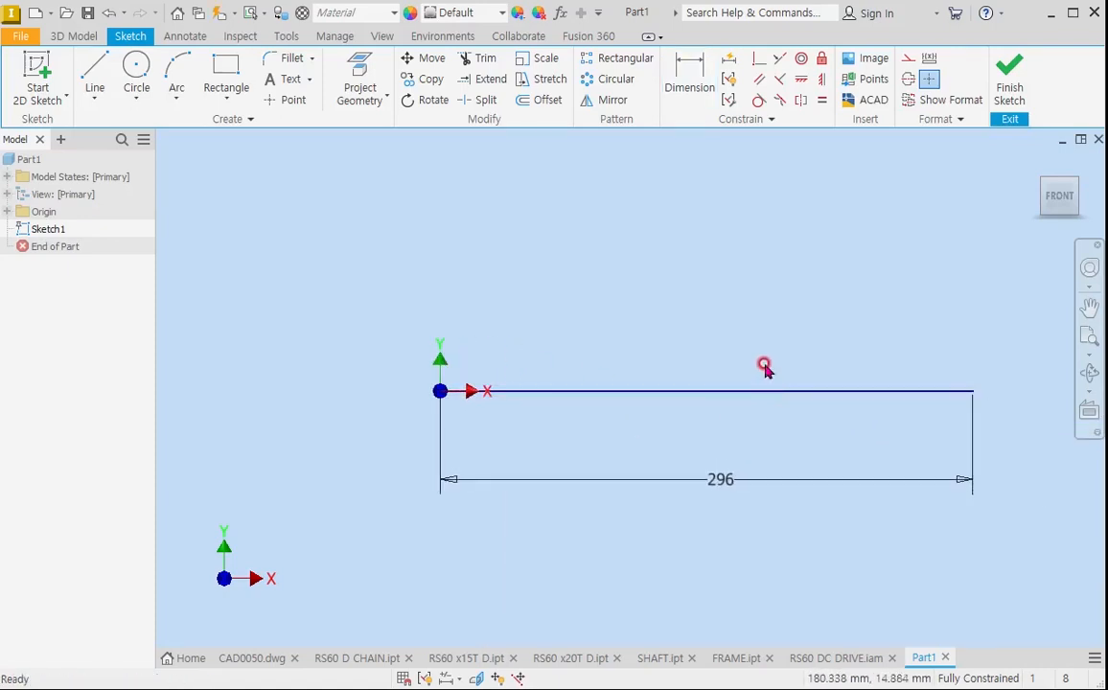
pyautogui.click(908, 59)
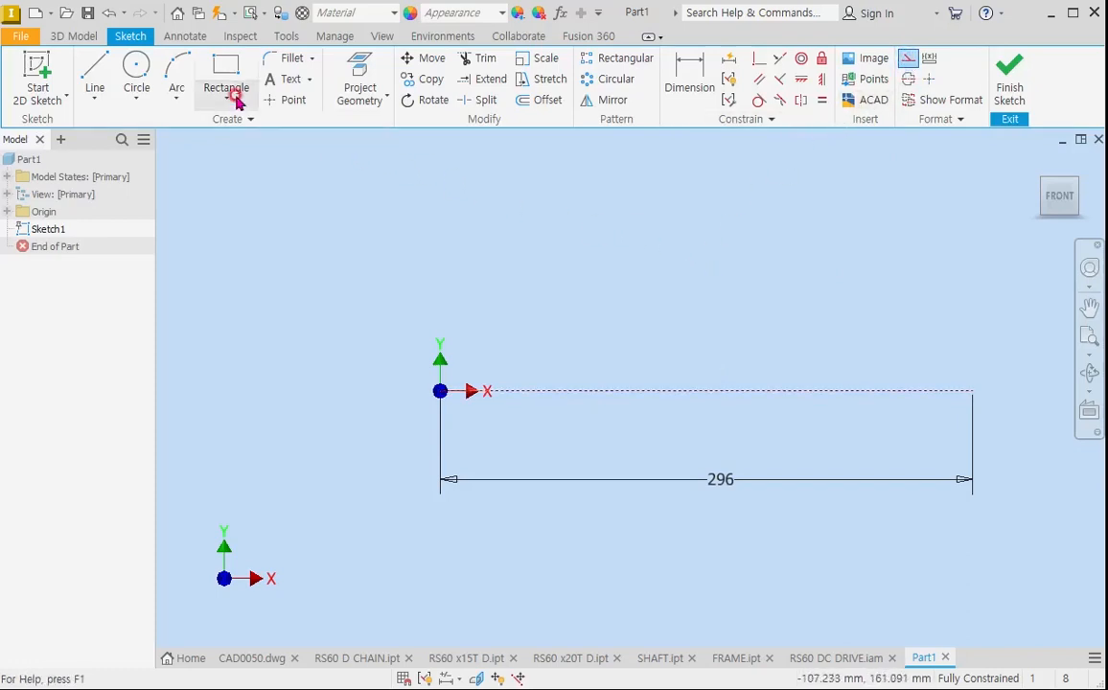
# Draw a 91.625 mm diameter circle centred on the origin for the 15-tooth sprocket's pitch circle.
pyautogui.click(136, 77)
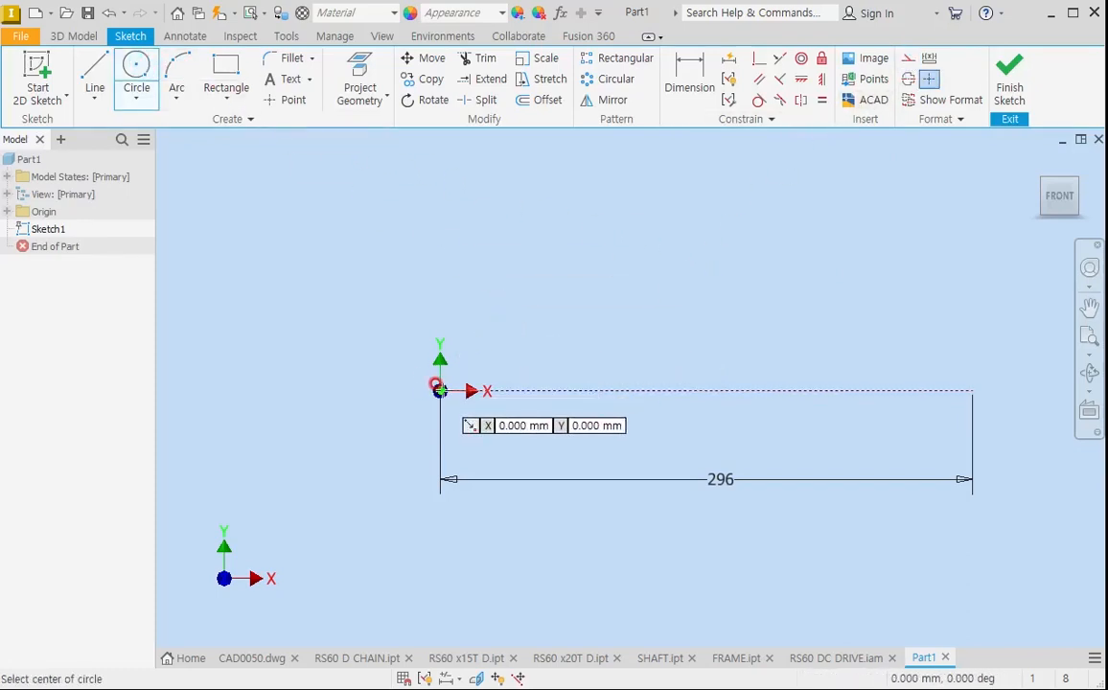
pyautogui.click(440, 390)
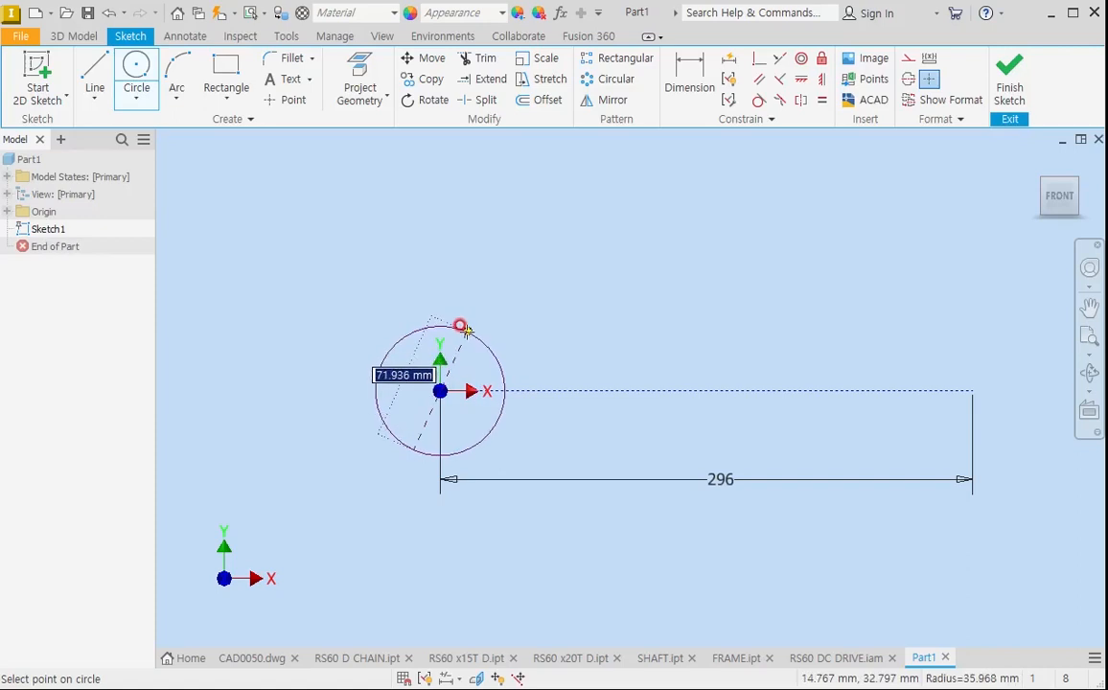
pyautogui.write('91.6')
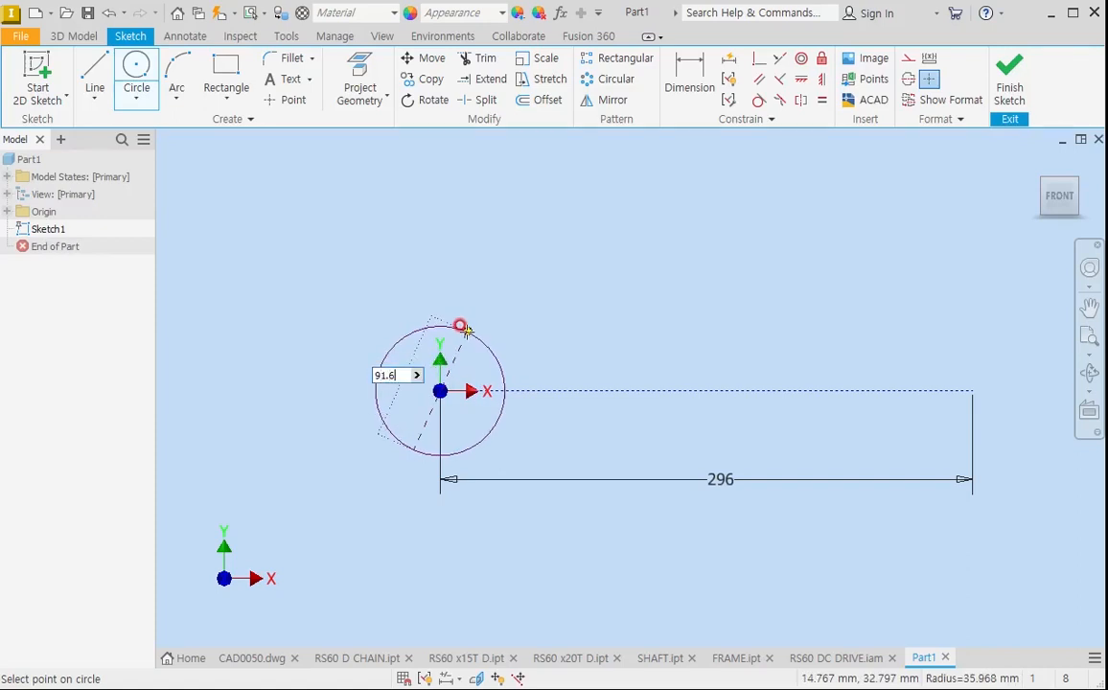
pyautogui.write('25')
pyautogui.press('Return')
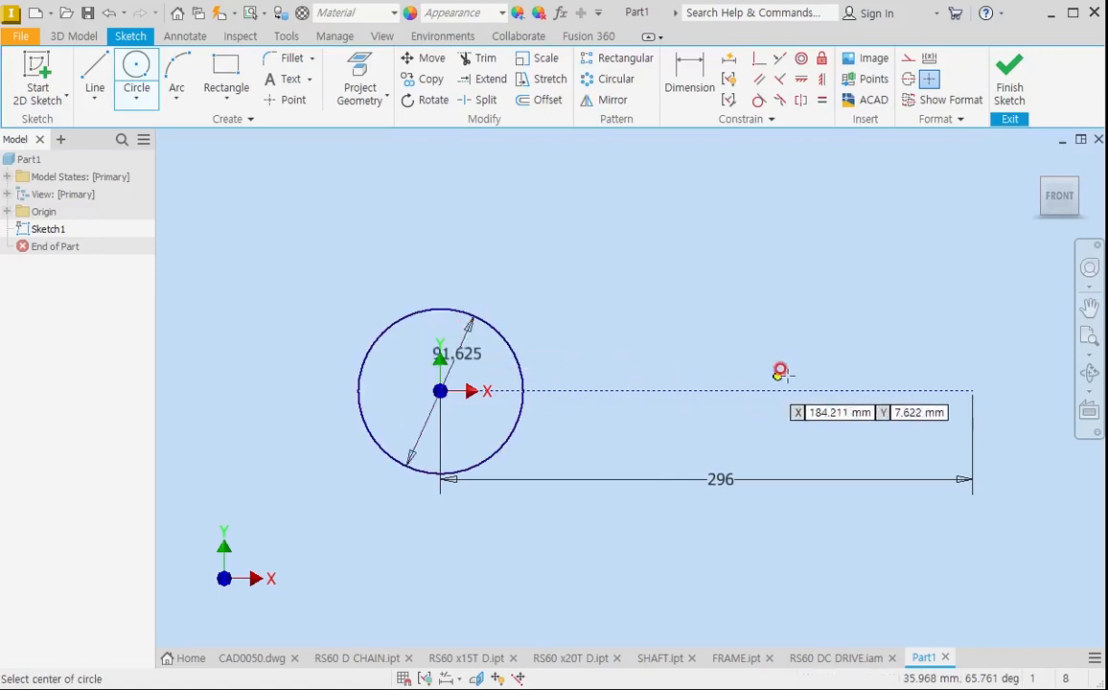
# Draw a 121.776 mm diameter circle centred on the far end of the construction line for the 20-tooth sprocket's pitch circle.
pyautogui.click(970, 390)
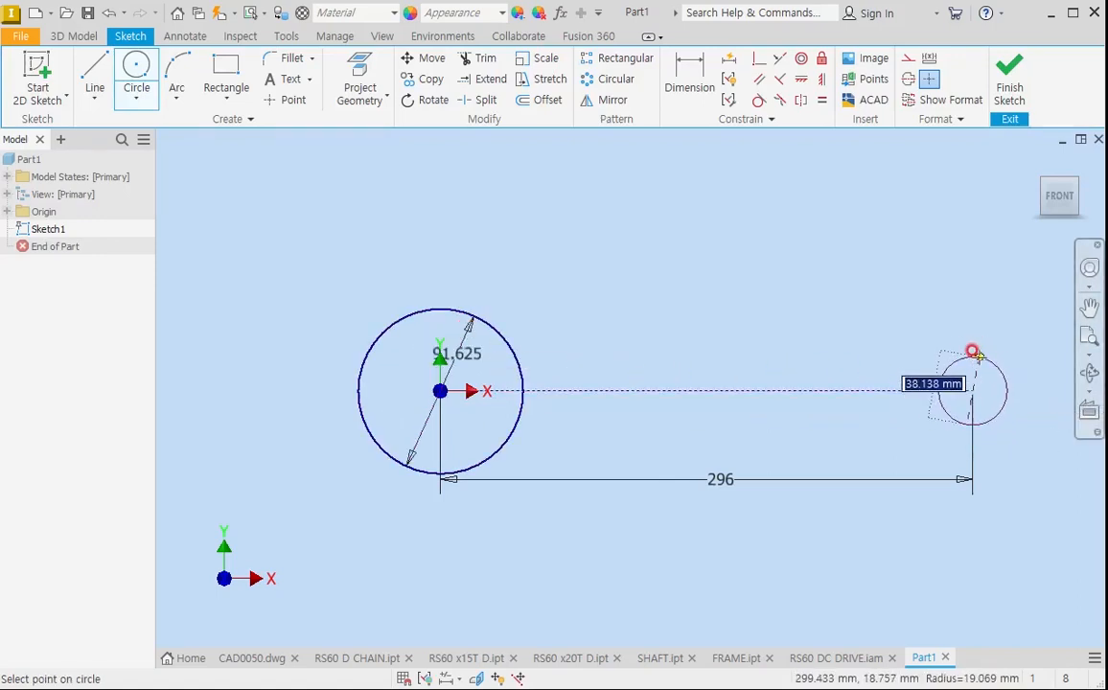
pyautogui.write('121.776')
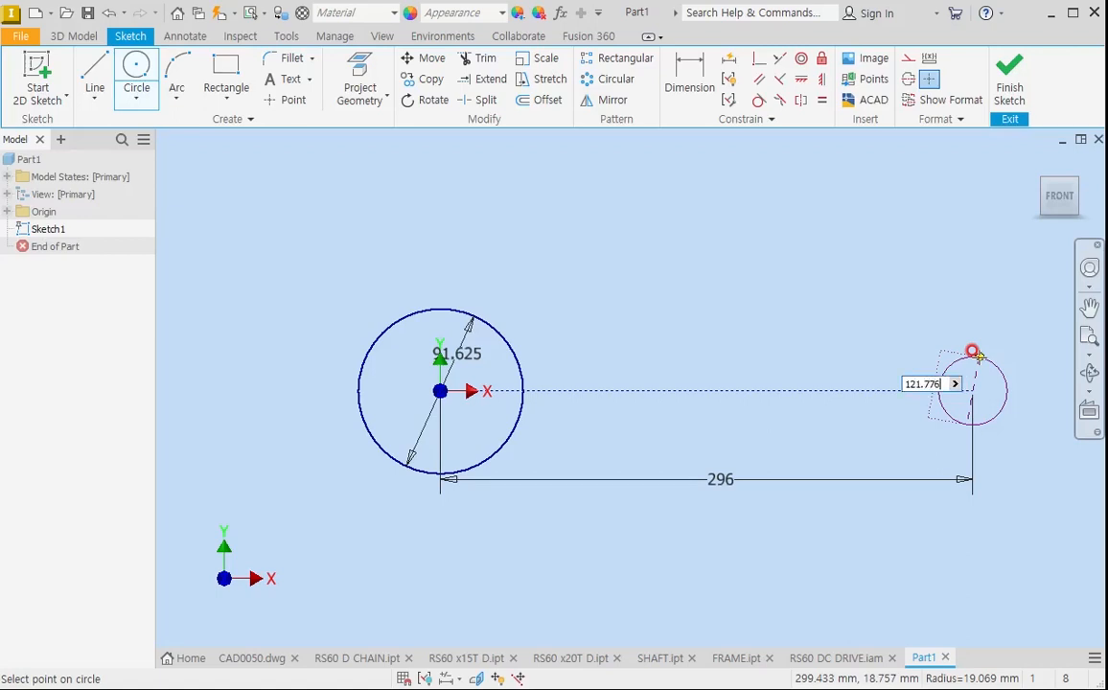
pyautogui.press('Return')
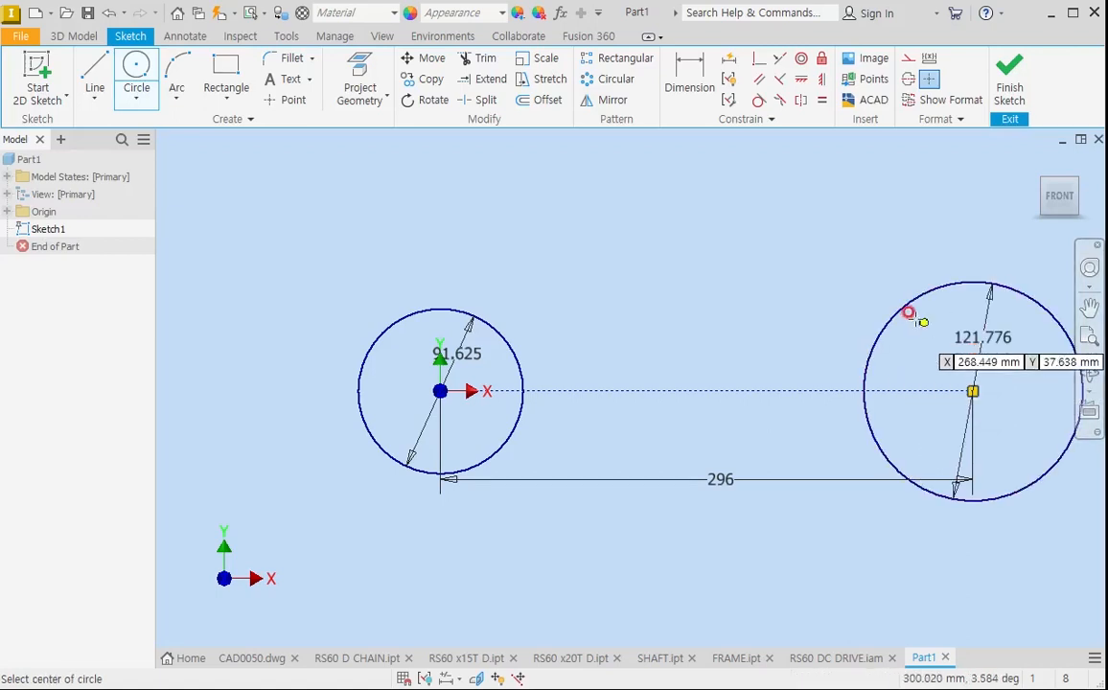
pyautogui.scroll(-2, 628, 372)
pyautogui.scroll(1, 879, 380)
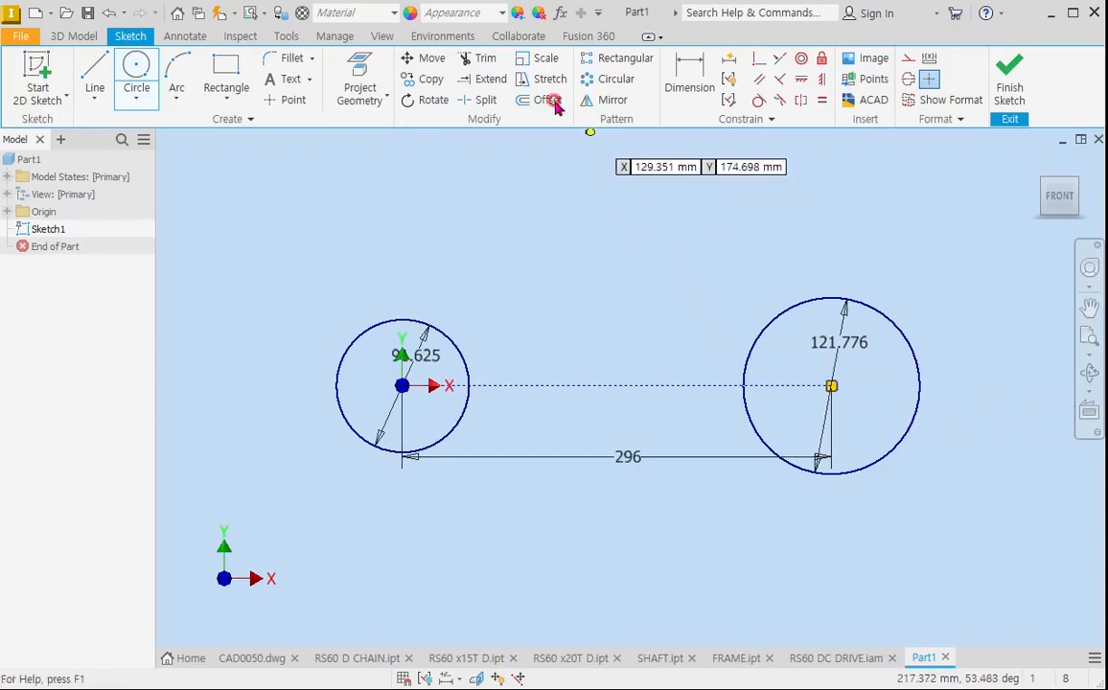
pyautogui.press('Escape')
# Draw a straight line joining the top of the small circle to the top of the large circle.
pyautogui.click(95, 67)
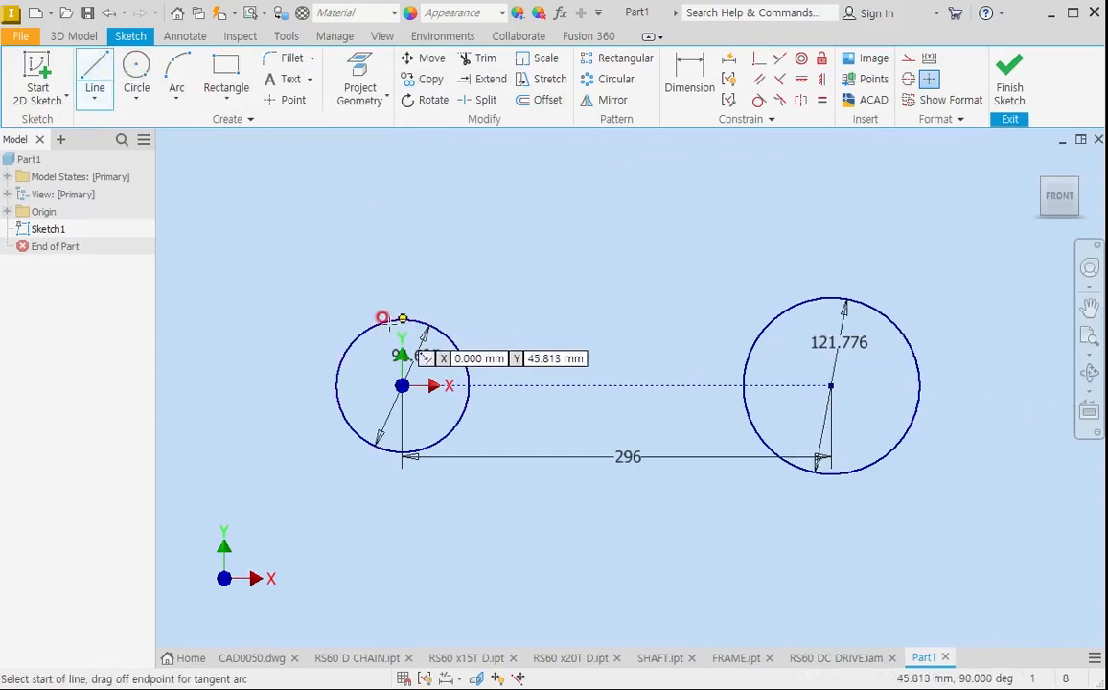
pyautogui.moveTo(401, 319)
pyautogui.mouseDown()
pyautogui.moveTo(636, 272)
pyautogui.moveTo(821, 287)
pyautogui.moveTo(826, 298)
pyautogui.mouseUp()
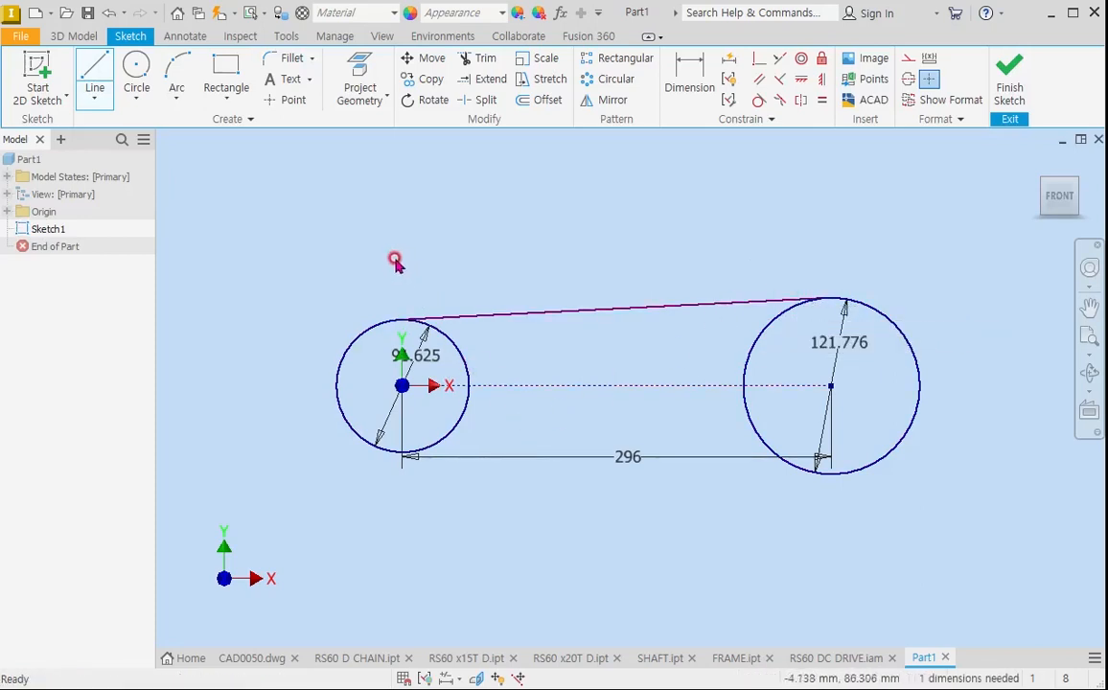
pyautogui.press('Escape')
# Draw a downward-bulging three-point arc below the circles, from the small circle's lower left to the large circle's lower right, ends about 357 mm apart.
pyautogui.click(177, 69)
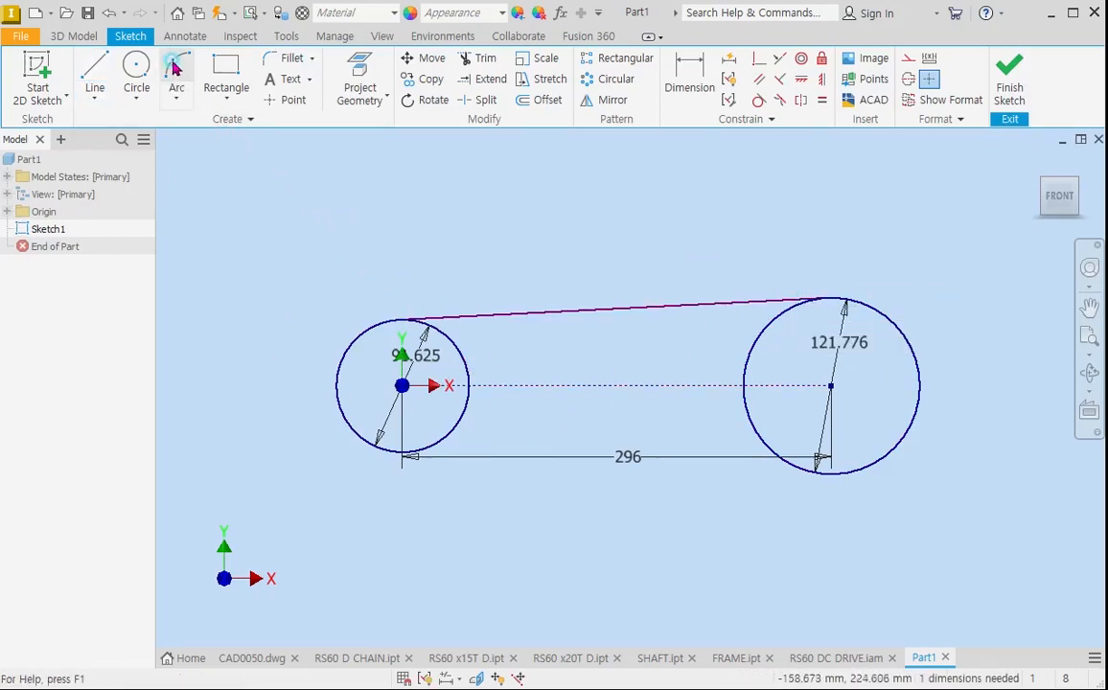
pyautogui.click(369, 442)
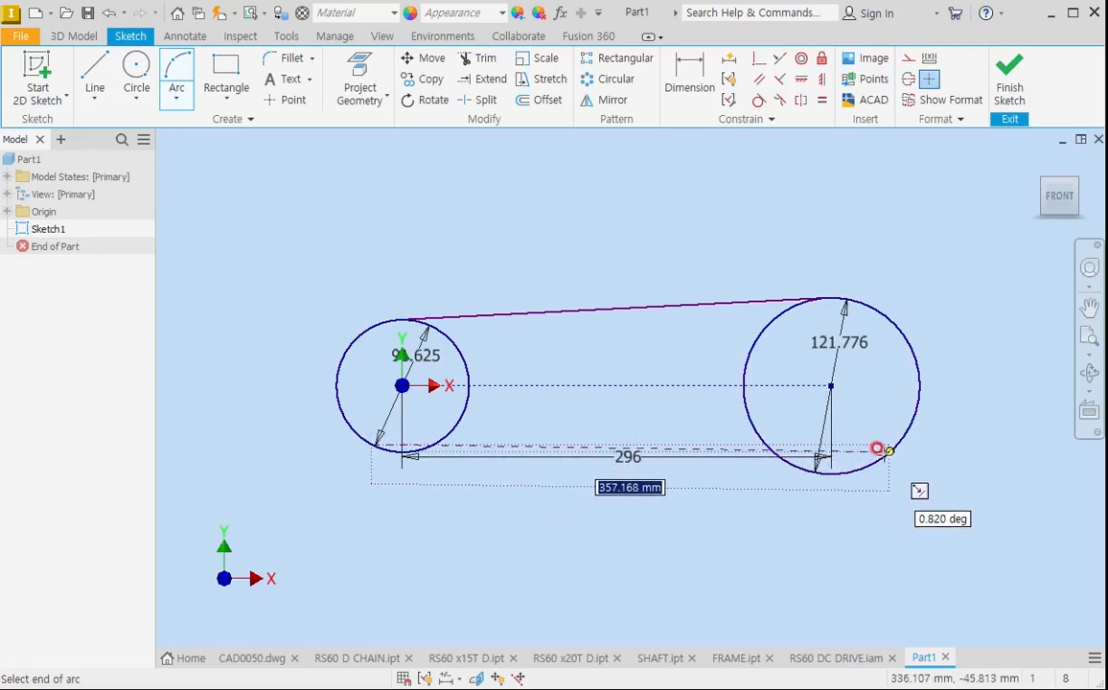
pyautogui.click(880, 449)
pyautogui.click(643, 509)
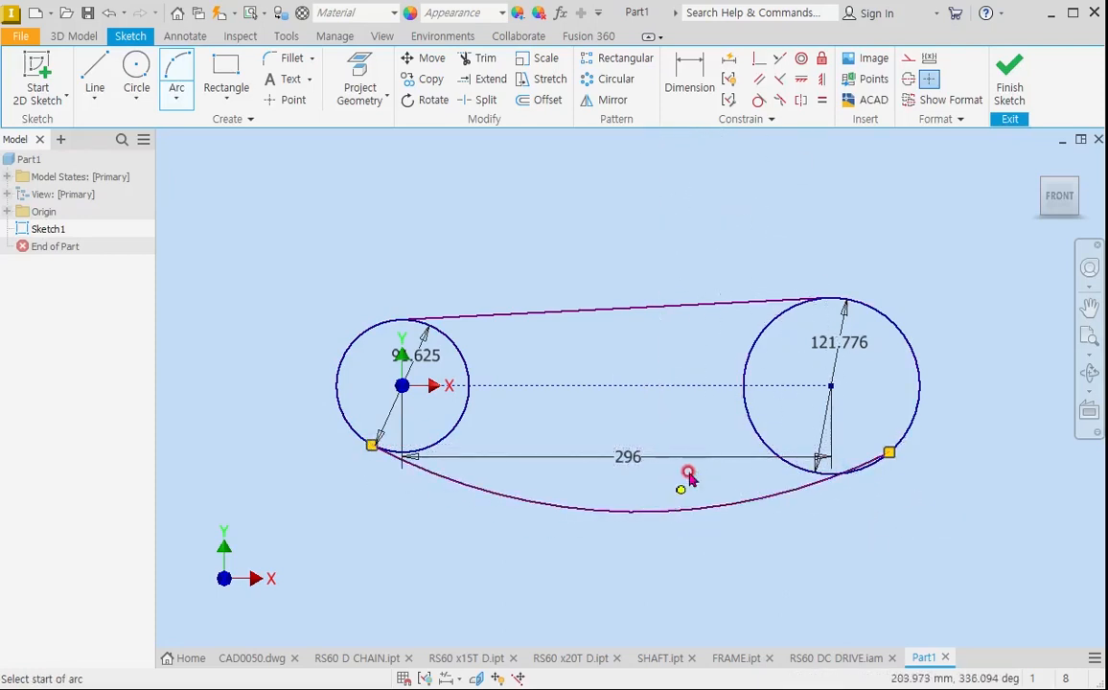
pyautogui.press('Escape')
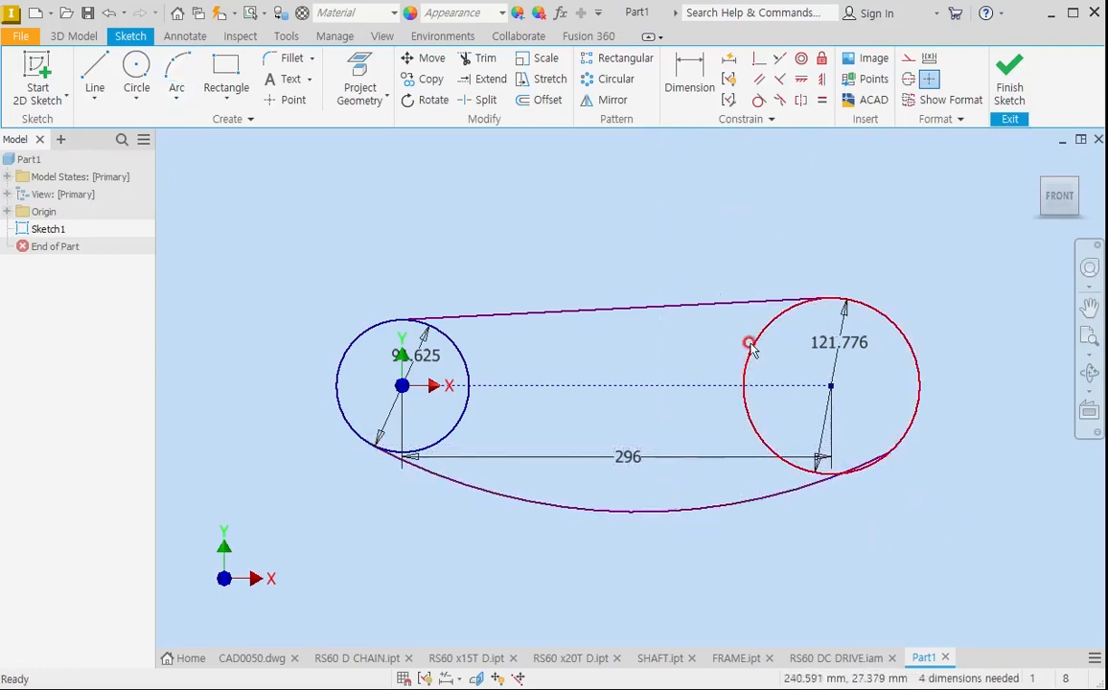
# Make the upper line tangent to the small circle, and the lower arc tangent to both the small and large circles.
pyautogui.click(758, 101)
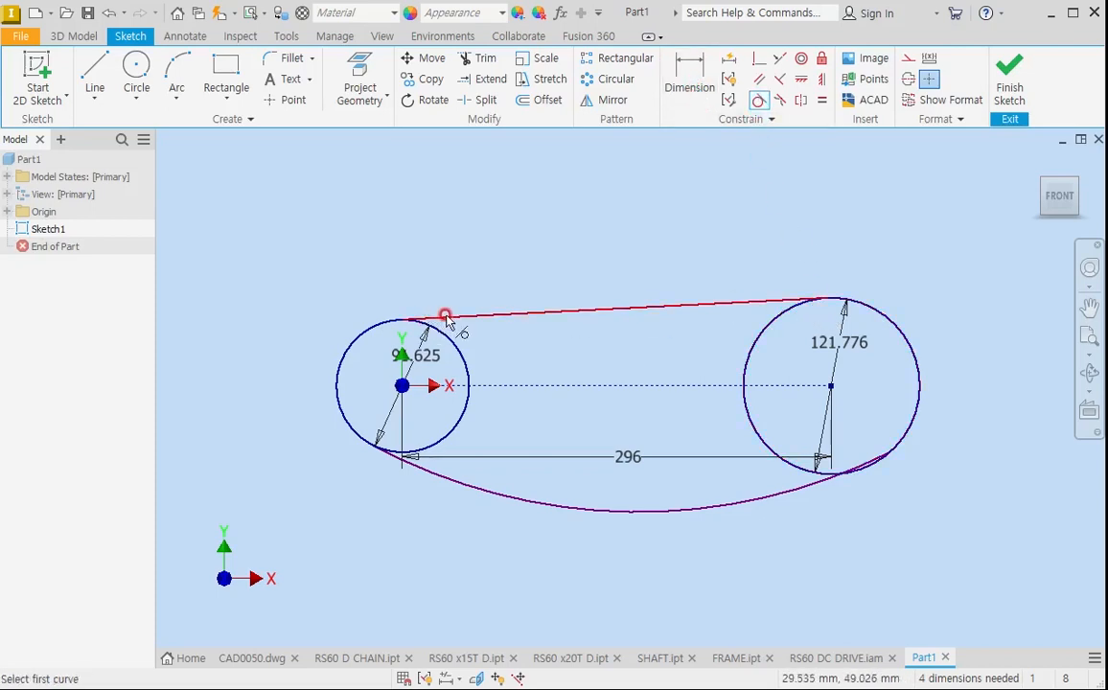
pyautogui.click(446, 317)
pyautogui.click(448, 339)
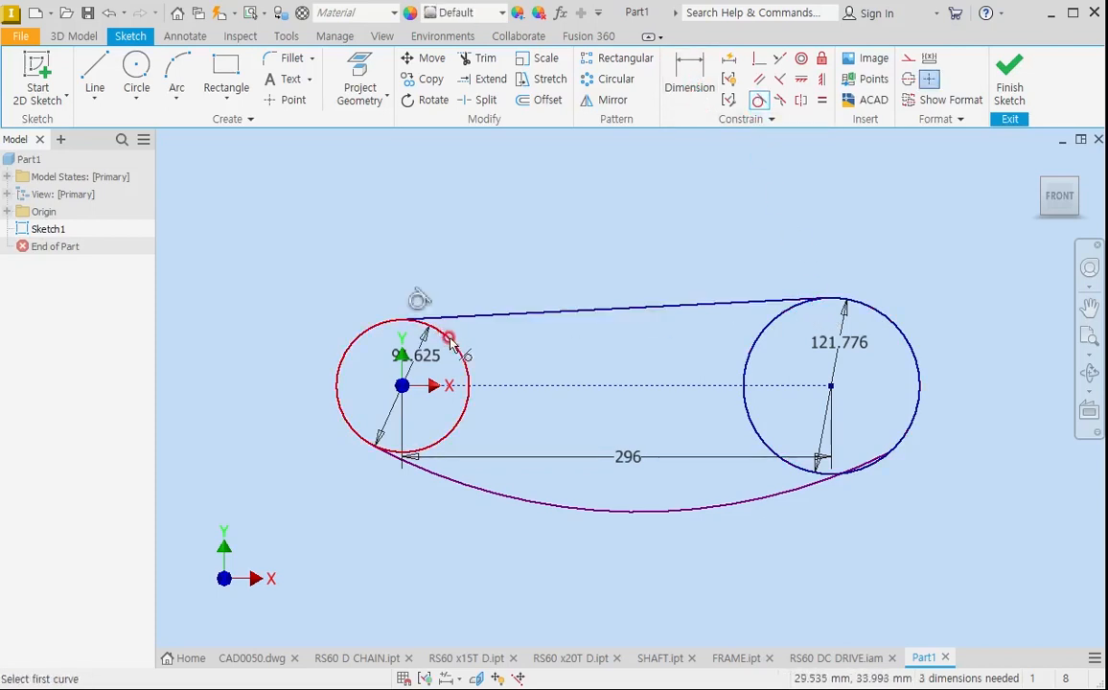
pyautogui.click(477, 485)
pyautogui.click(436, 441)
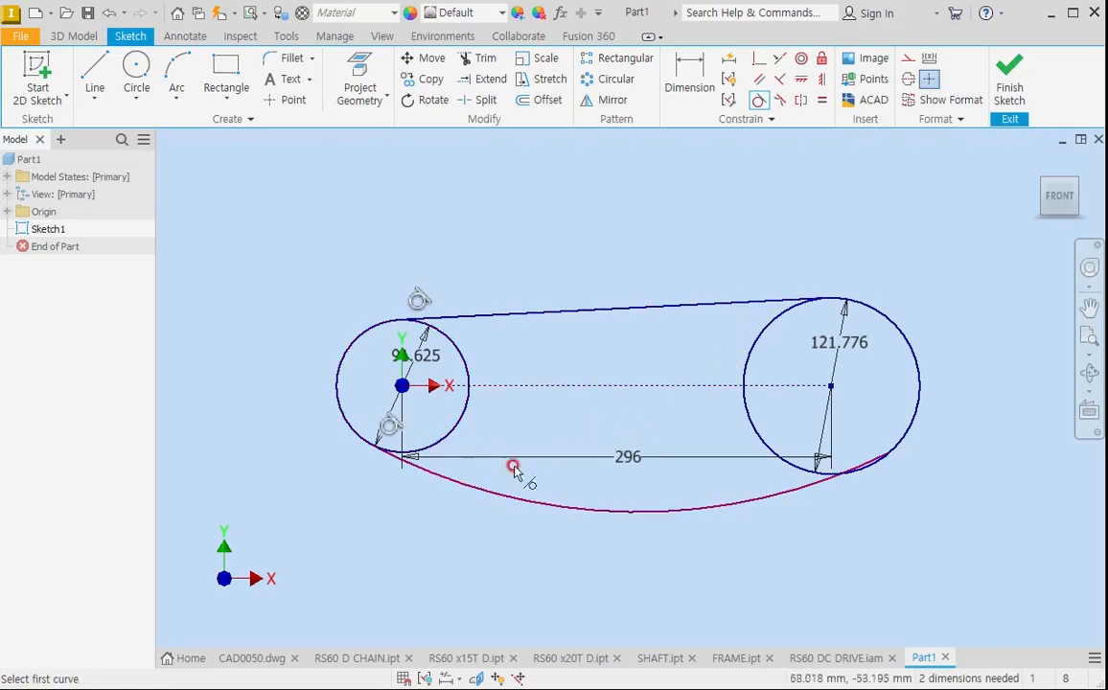
pyautogui.click(750, 500)
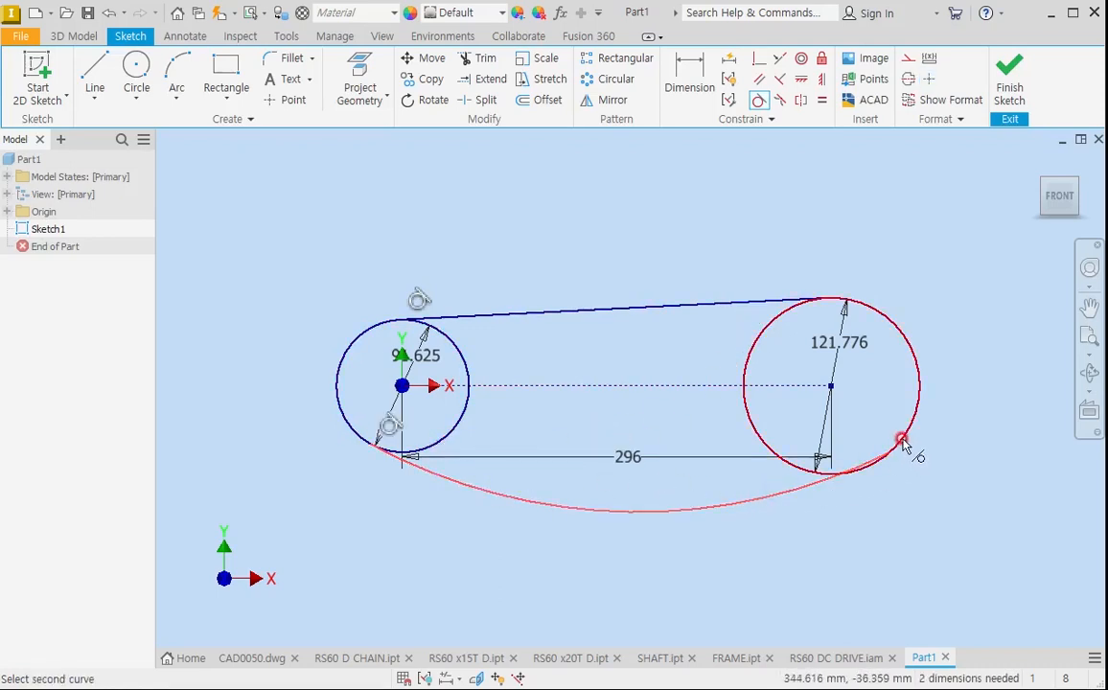
pyautogui.click(901, 441)
pyautogui.press('Escape')
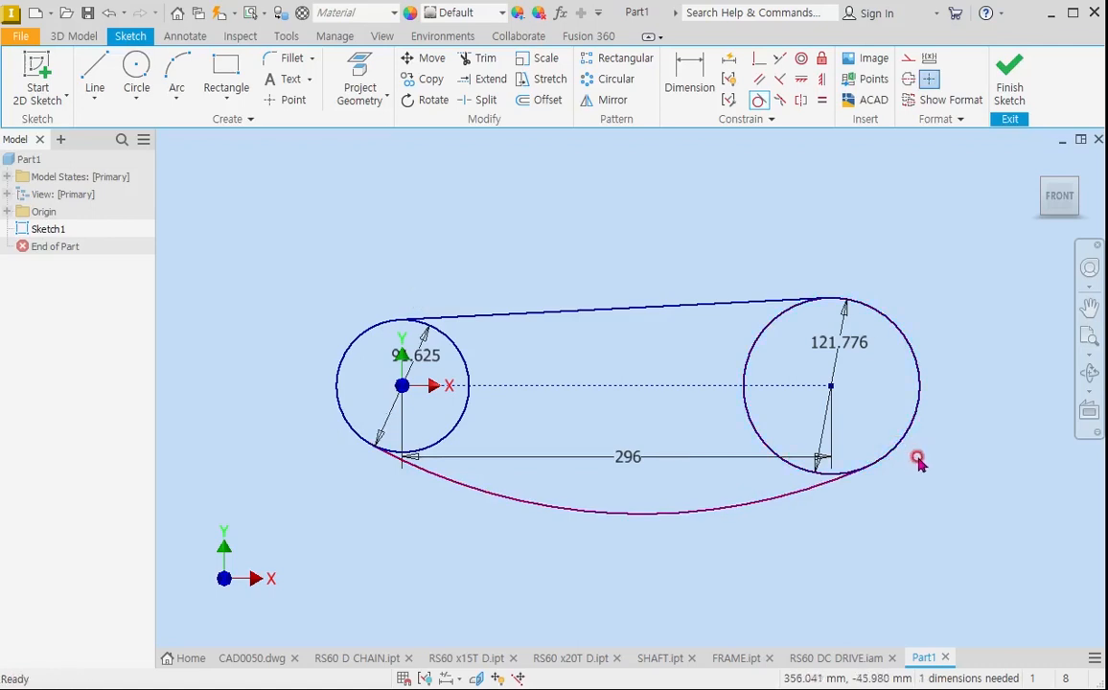
# Dimension the lower arc with a radius of 510 mm.
pyautogui.click(689, 74)
pyautogui.click(584, 513)
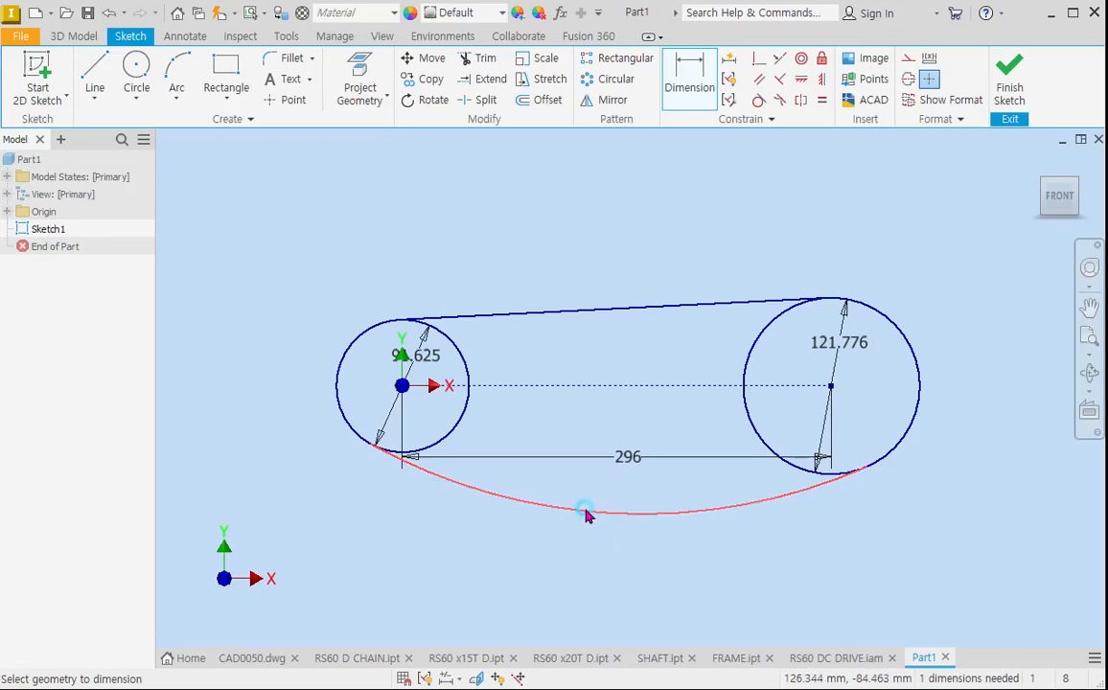
pyautogui.click(589, 425)
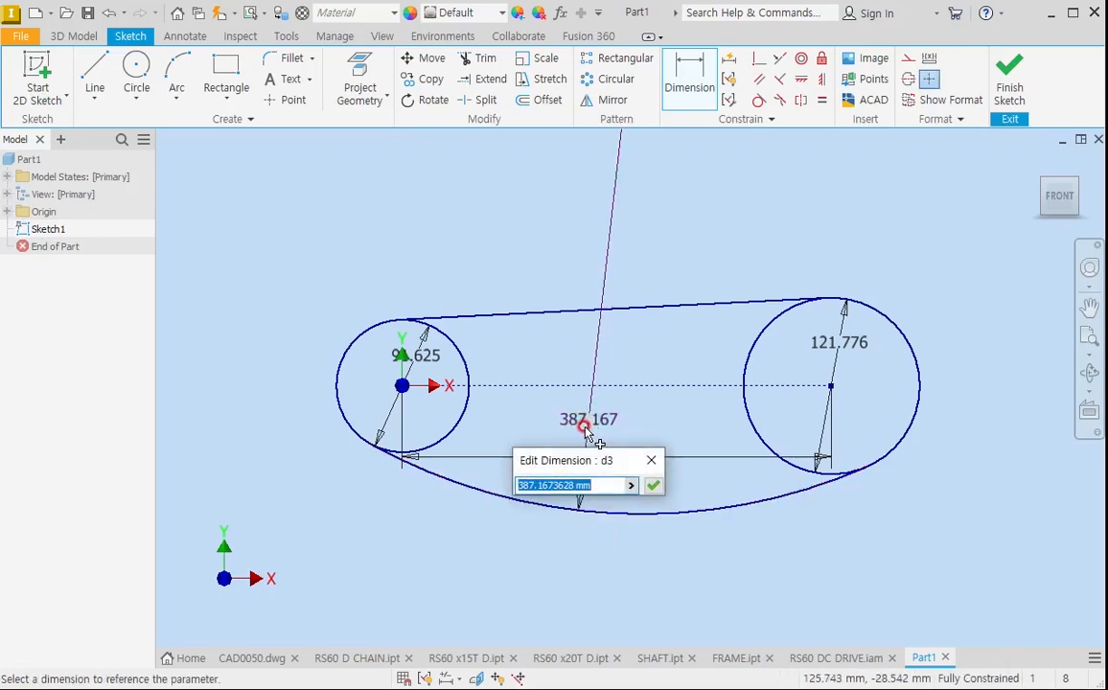
pyautogui.write('5')
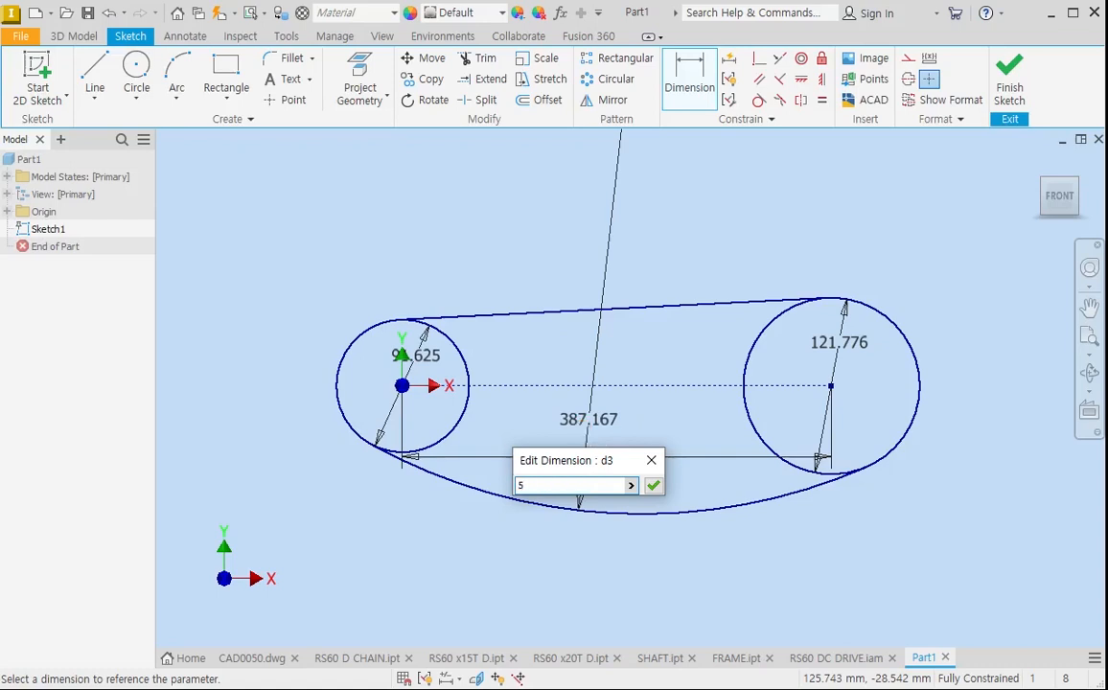
pyautogui.write('10')
pyautogui.press('Return')
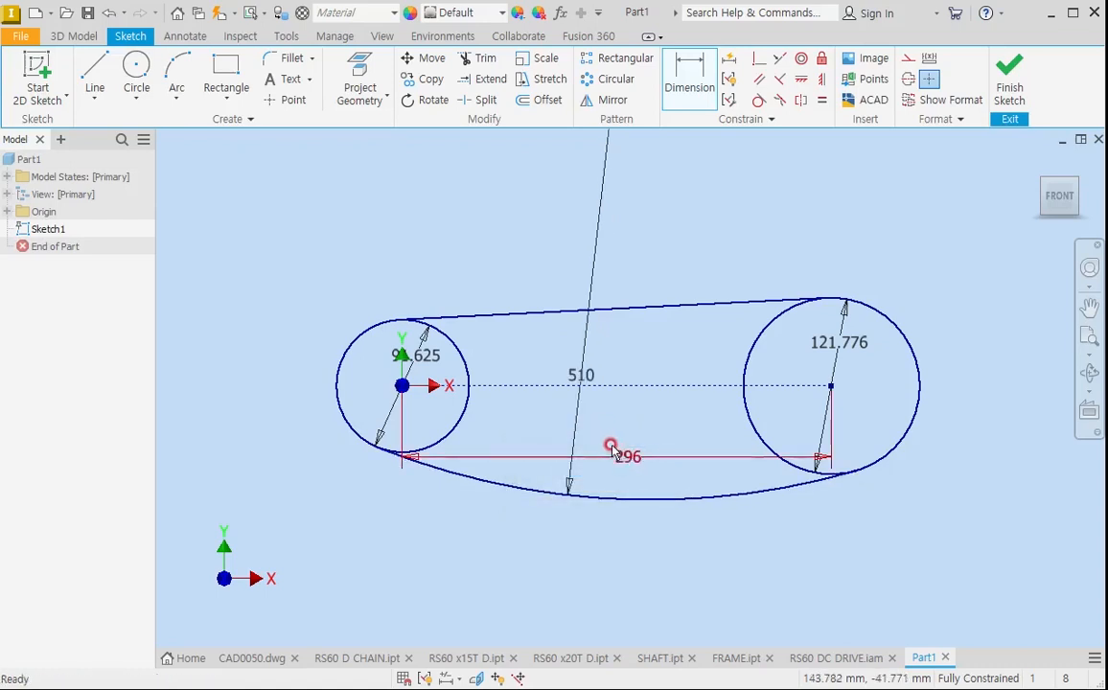
pyautogui.press('Escape')
# Trim away the inner portions of both pitch circles to leave one closed chain-path loop.
pyautogui.click(486, 61)
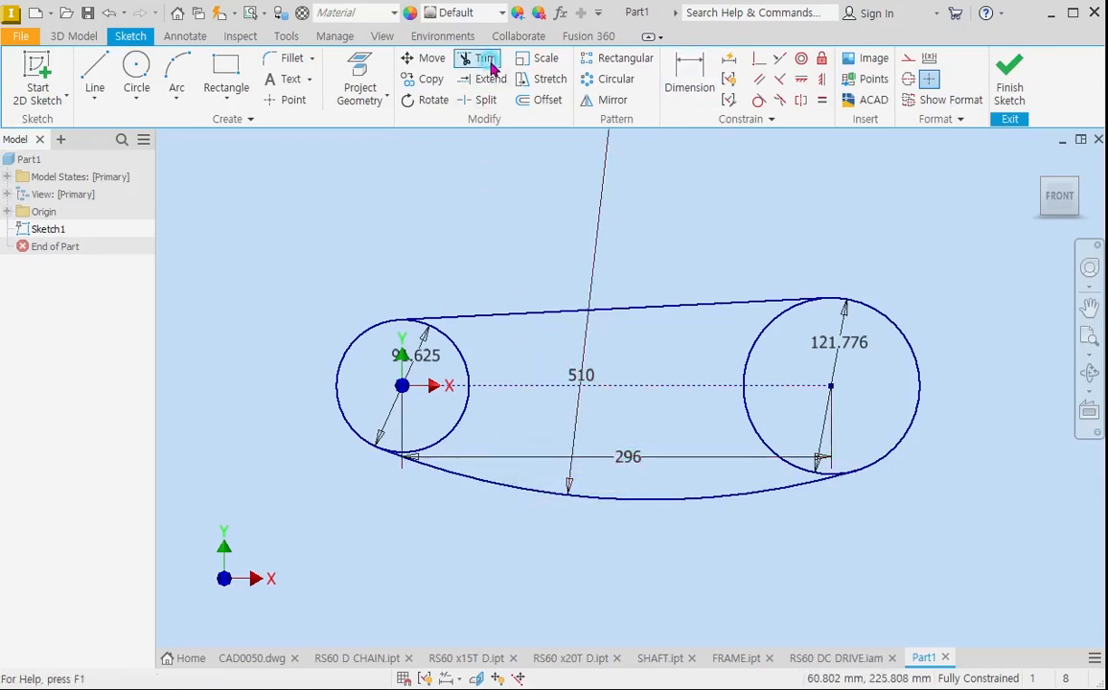
pyautogui.click(458, 420)
pyautogui.click(775, 454)
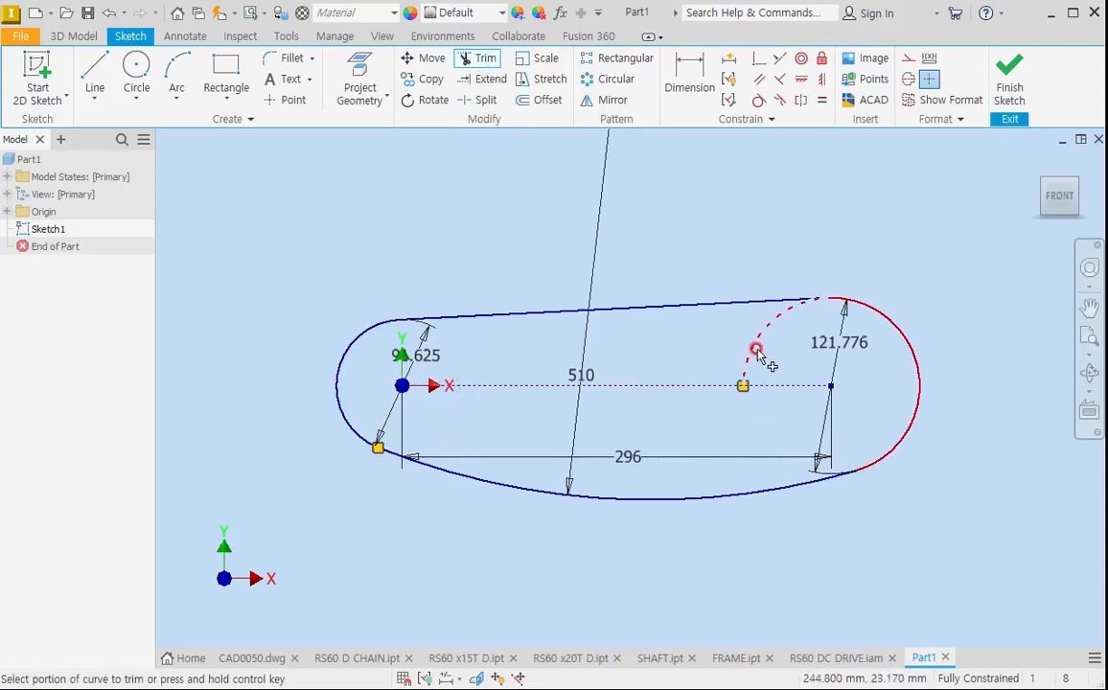
pyautogui.click(753, 345)
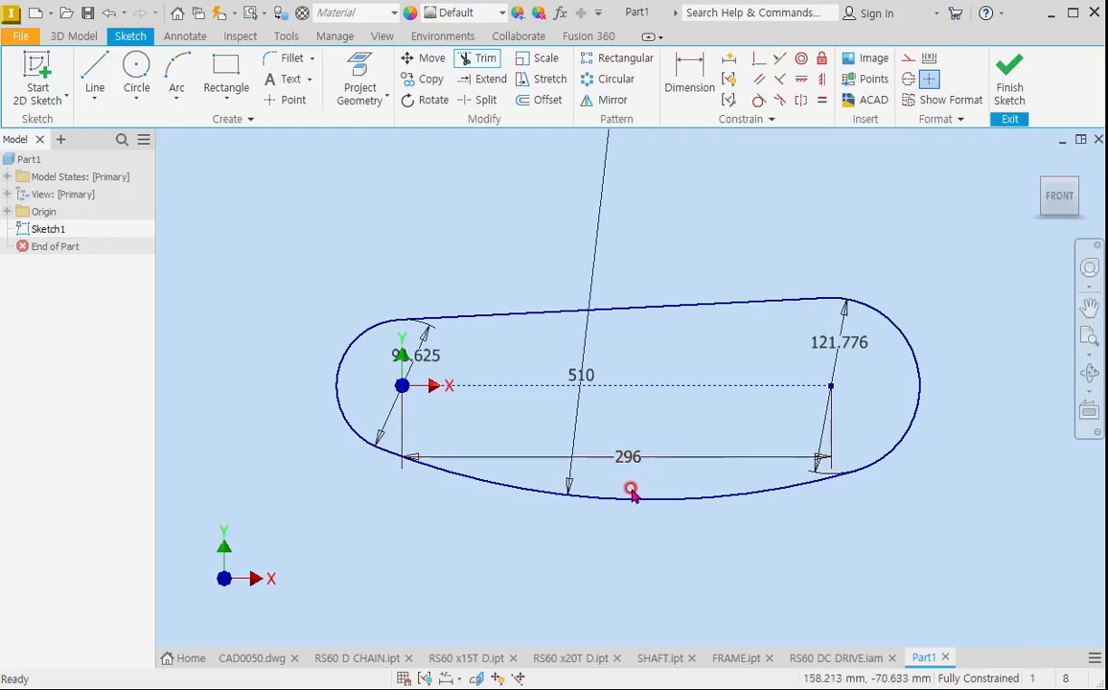
pyautogui.press('Escape')
# Check the RS60 chain length note and pitch calculation in the CAD0050.dwg drawing, then return to the Part1 sketch.
pyautogui.click(283, 661)
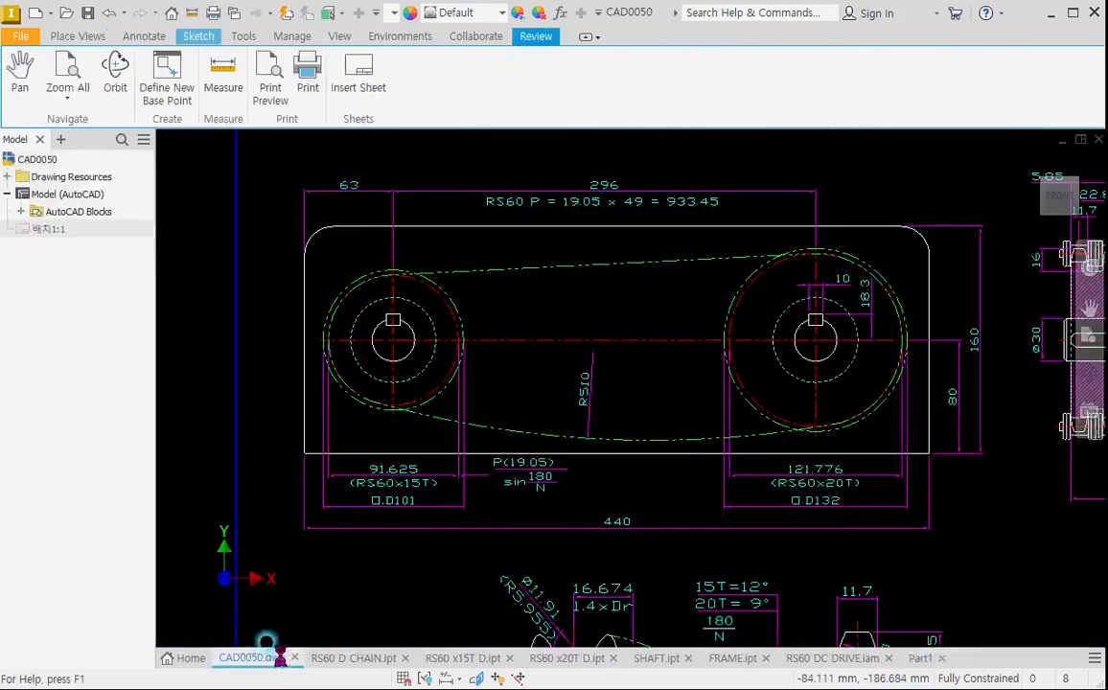
pyautogui.scroll(3, 539, 212)
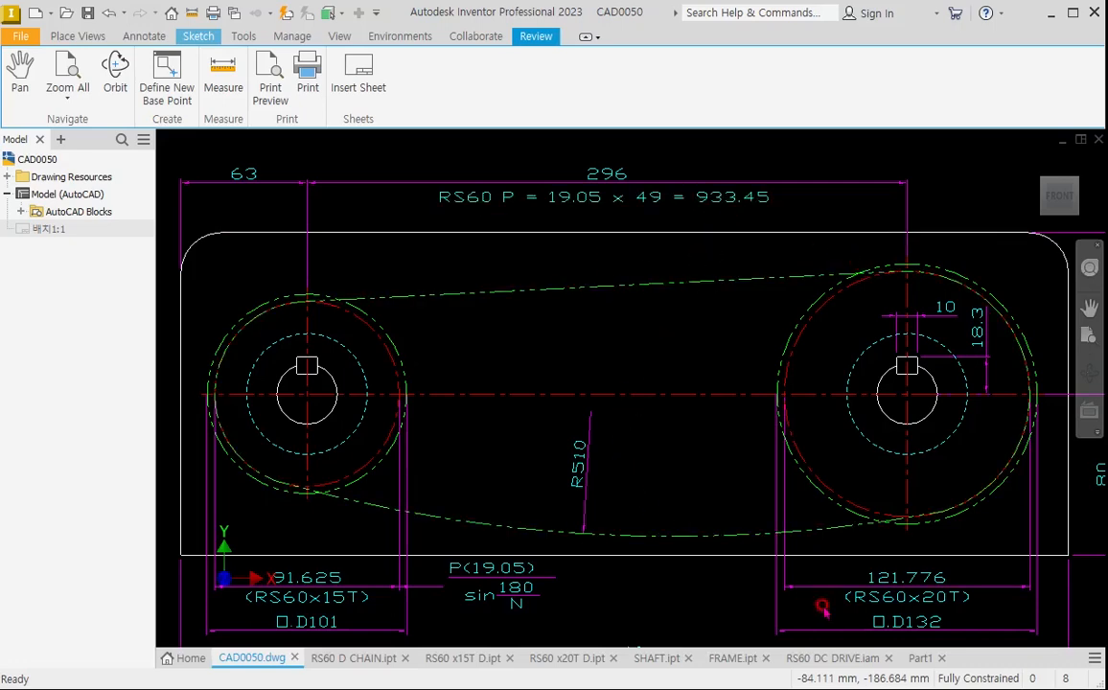
pyautogui.click(917, 659)
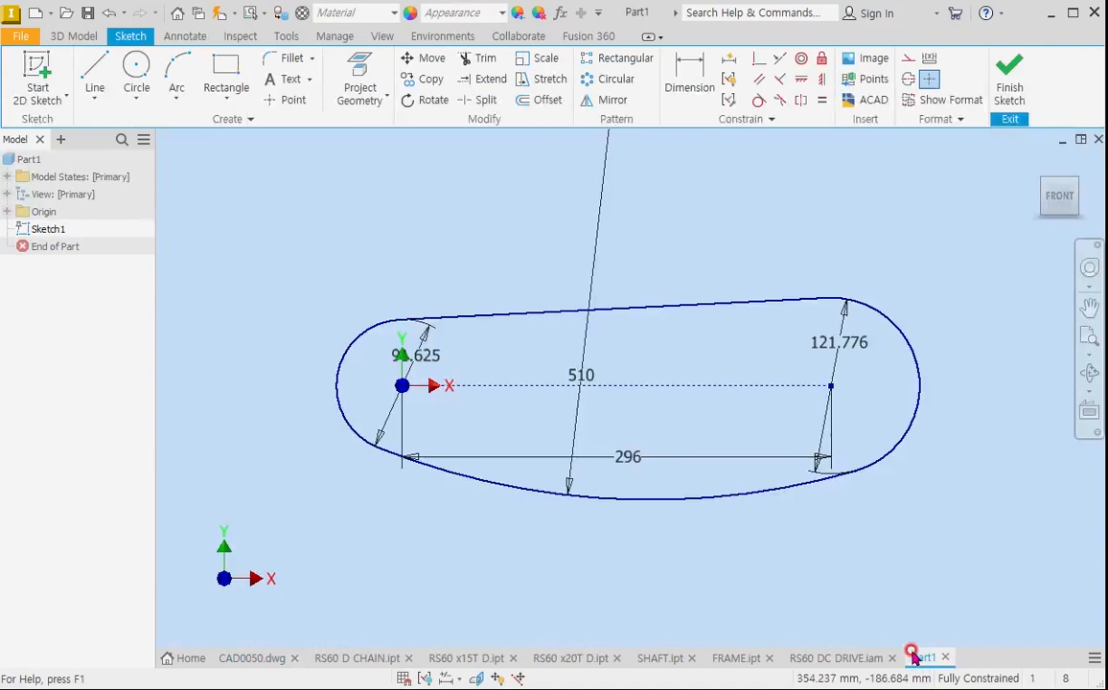
# Calculate the region properties of the closed chain loop and check its perimeter.
pyautogui.rightClick(660, 362)
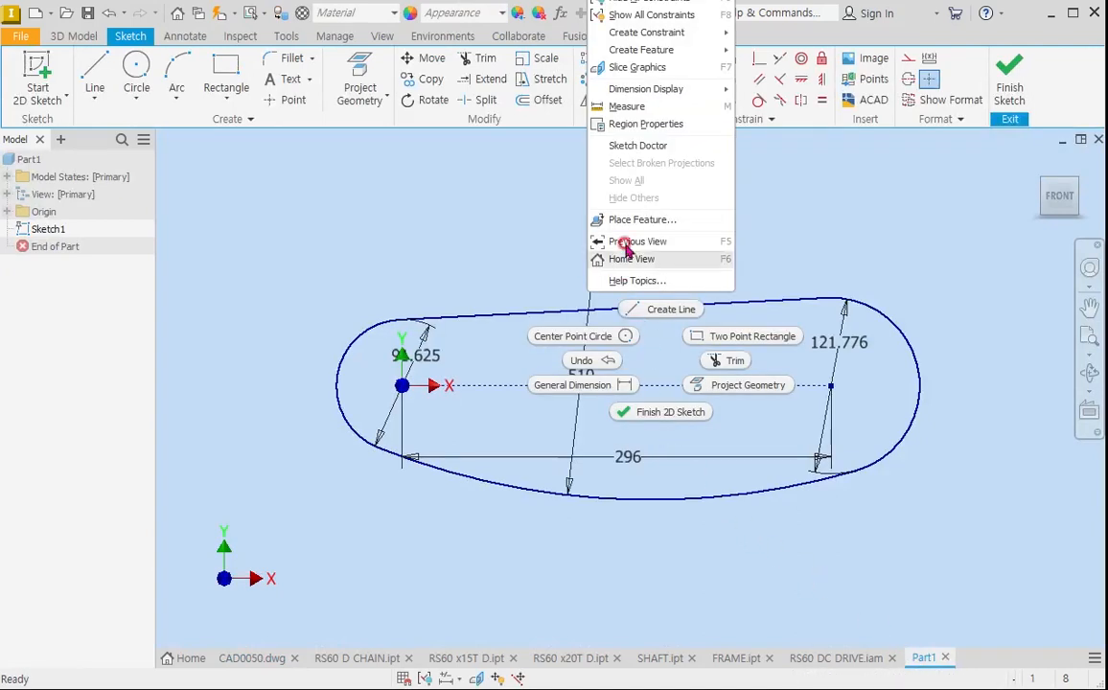
pyautogui.click(647, 123)
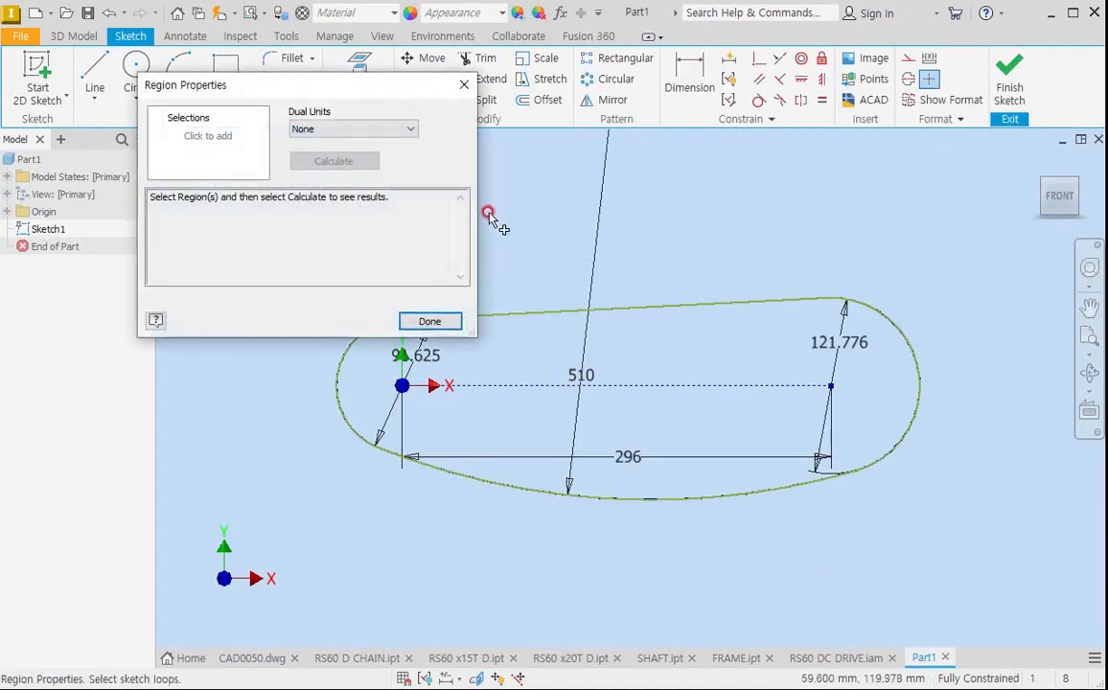
pyautogui.click(551, 357)
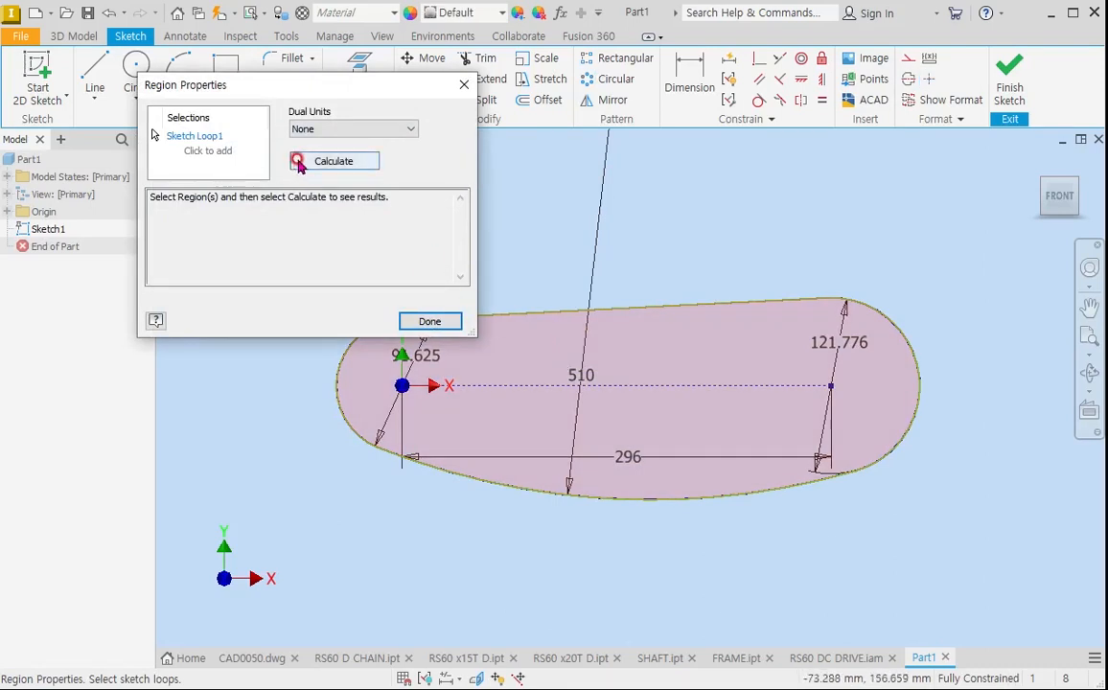
pyautogui.click(335, 163)
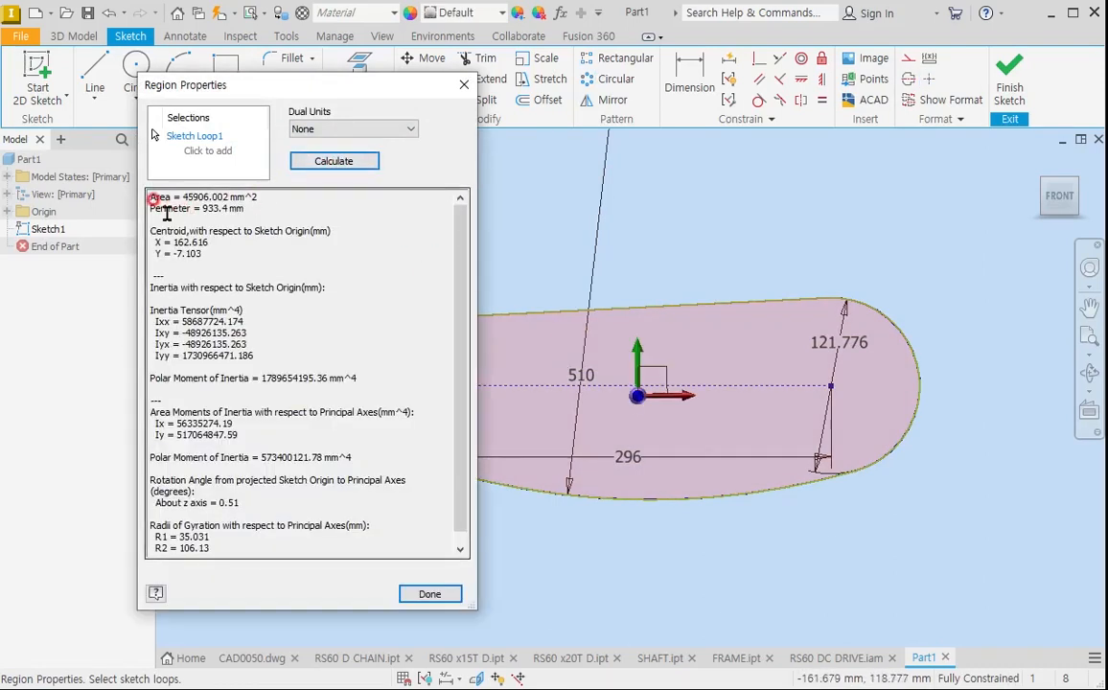
pyautogui.moveTo(145, 208); pyautogui.dragTo(244, 210)
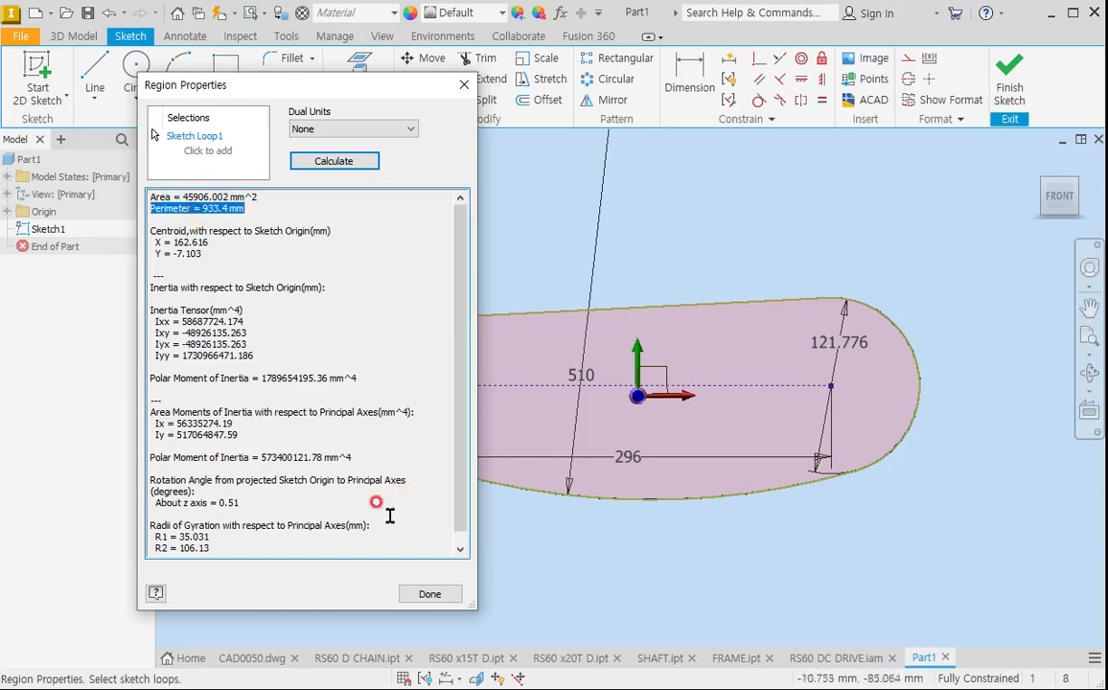
pyautogui.click(429, 593)
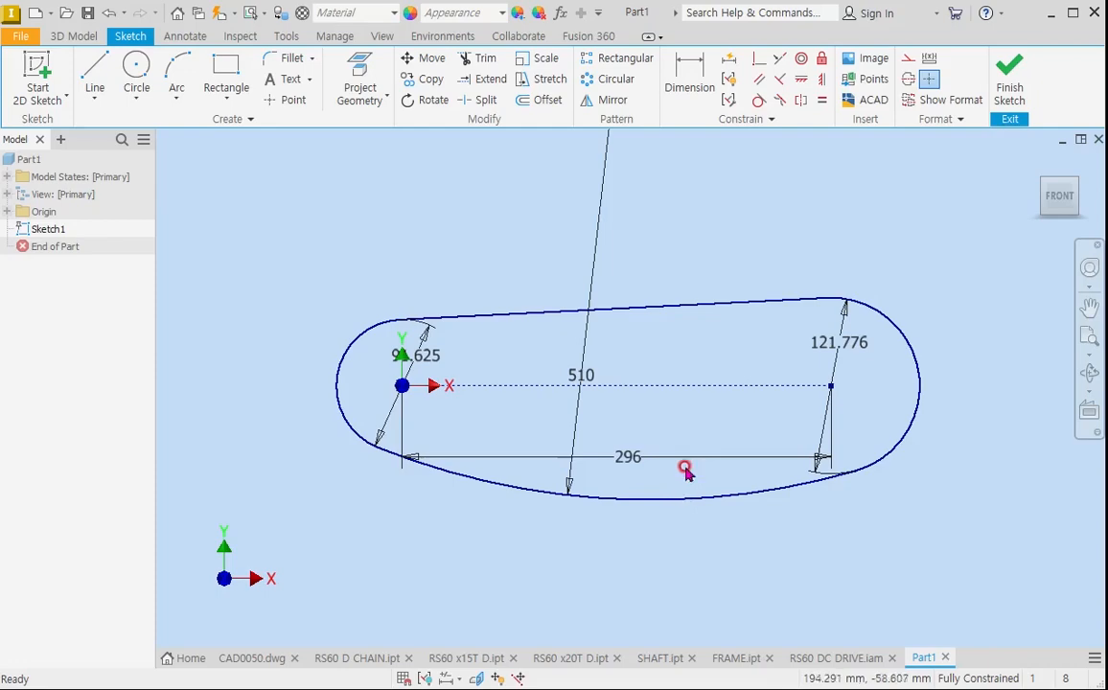
# Finish the chain-path sketch and create a work plane normal to the upper line at its end on the small arc.
pyautogui.click(1009, 88)
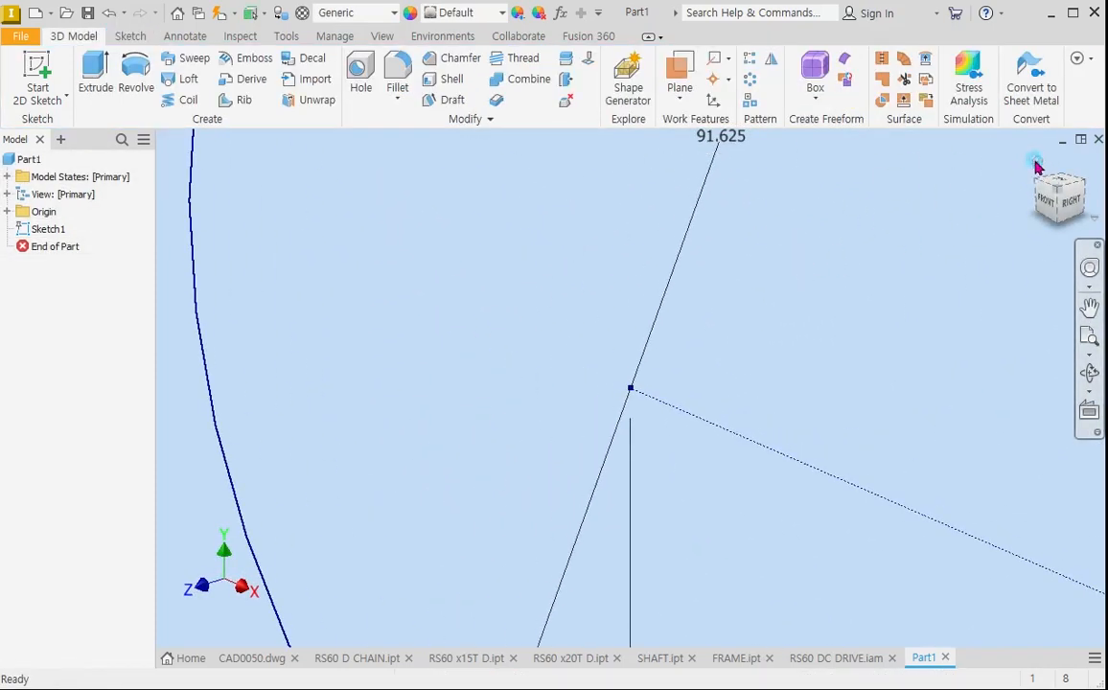
pyautogui.click(1033, 163)
pyautogui.scroll(3, 668, 614)
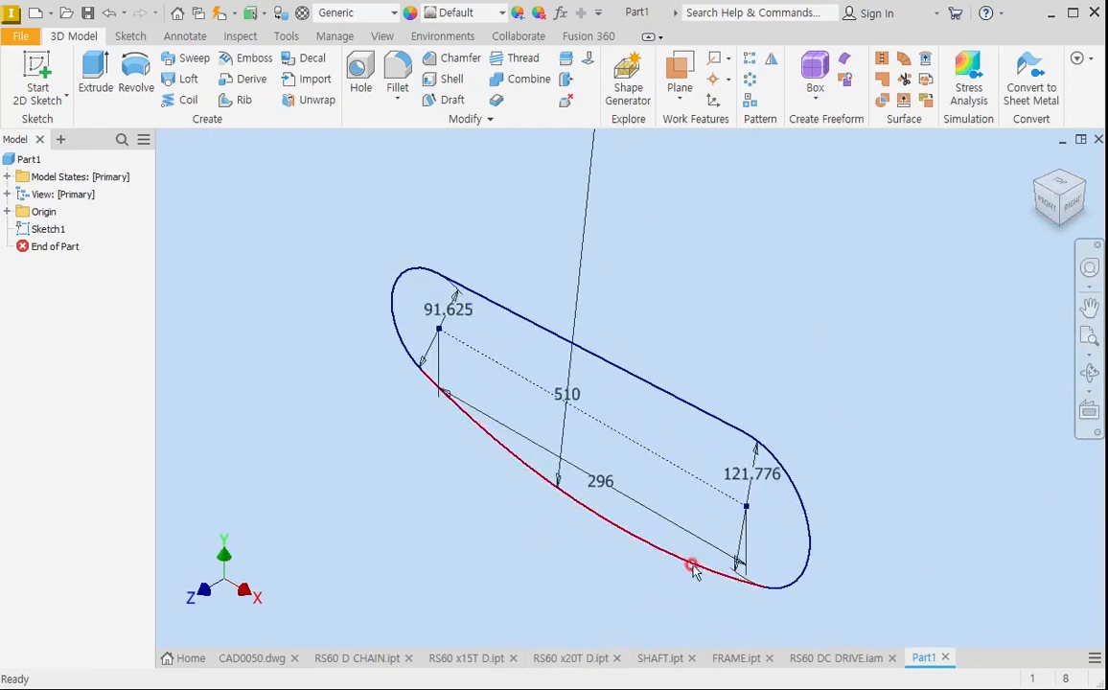
pyautogui.scroll(1, 694, 571)
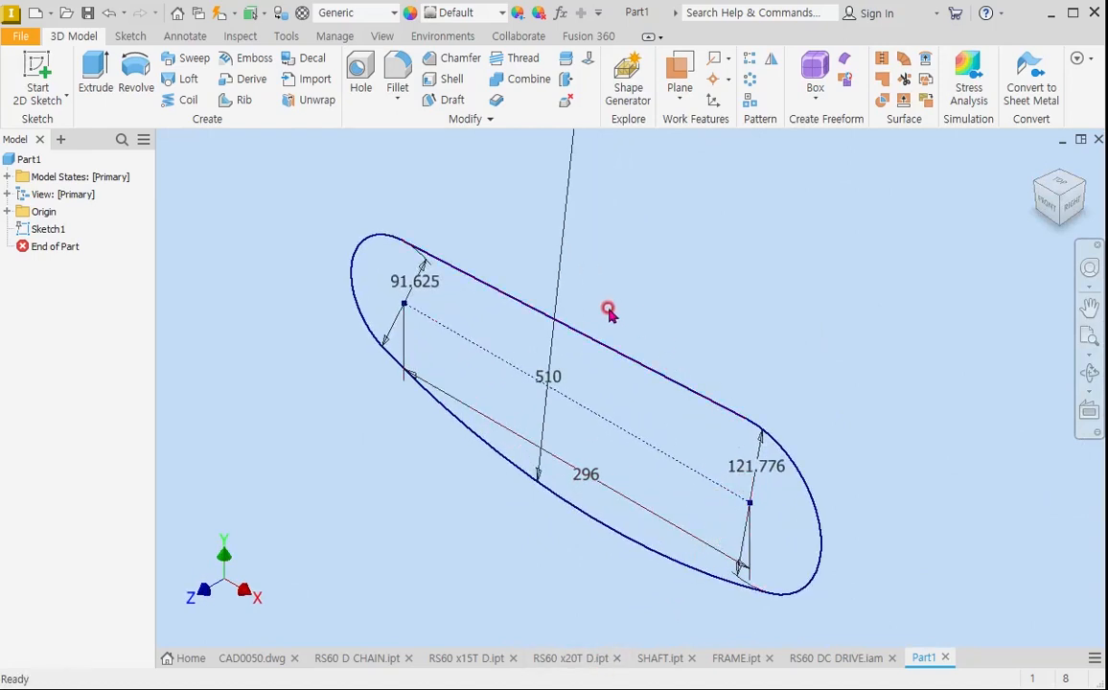
pyautogui.click(677, 88)
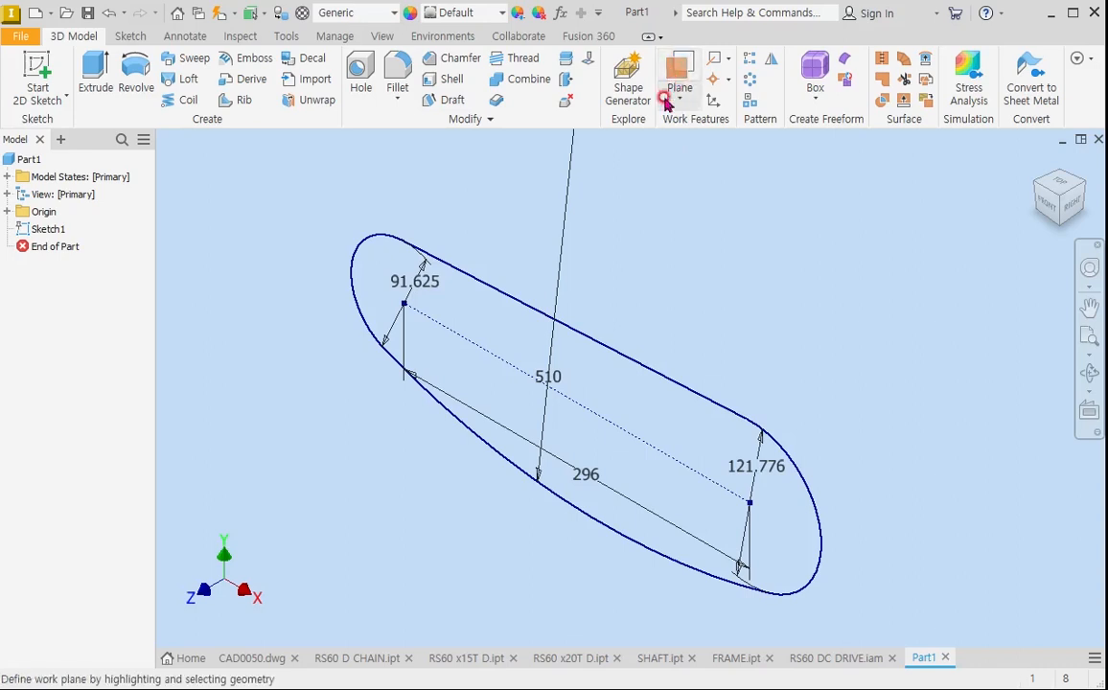
pyautogui.click(450, 264)
pyautogui.click(402, 239)
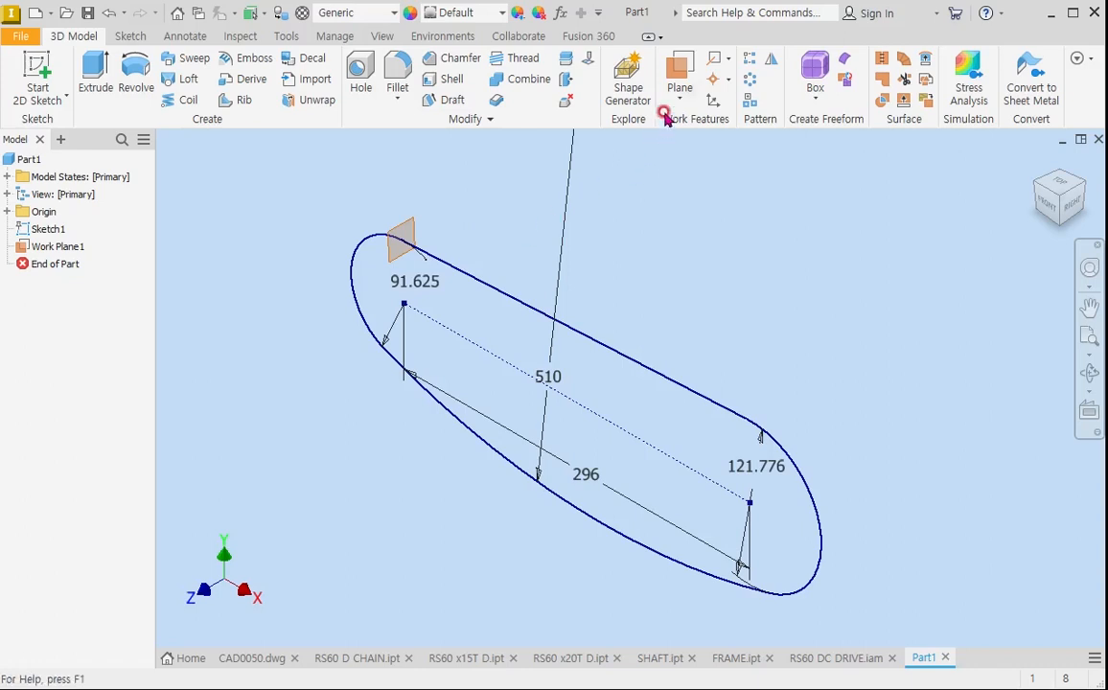
# Create a second work plane offset 30 mm from the first, along the upper line toward the large arc.
pyautogui.click(678, 70)
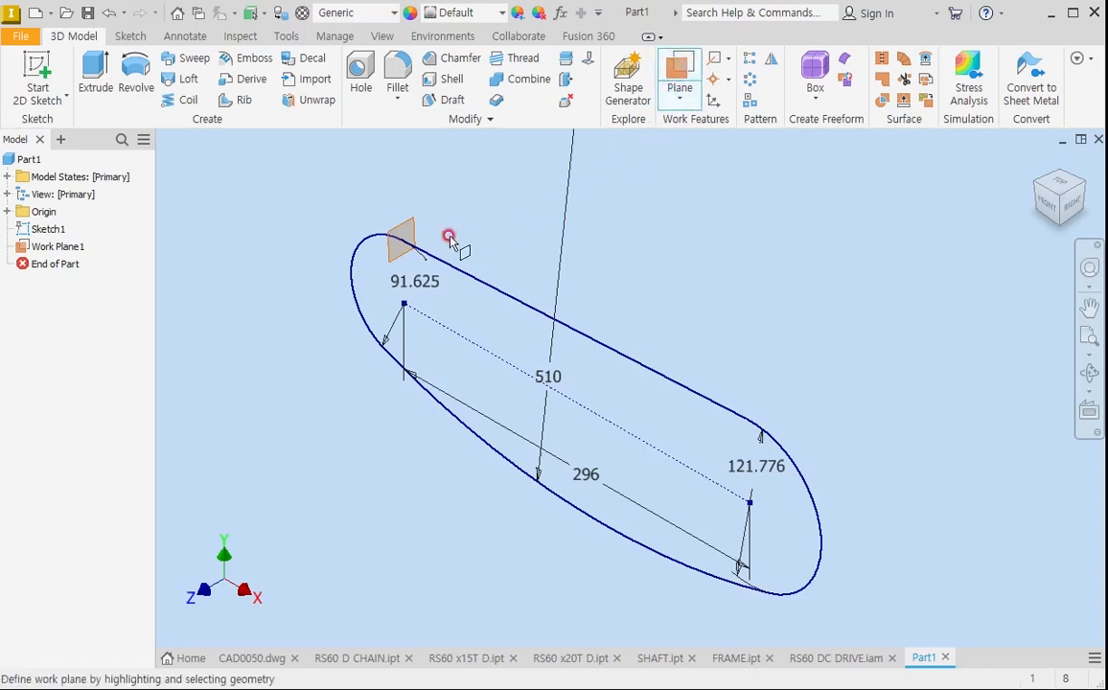
pyautogui.click(418, 235)
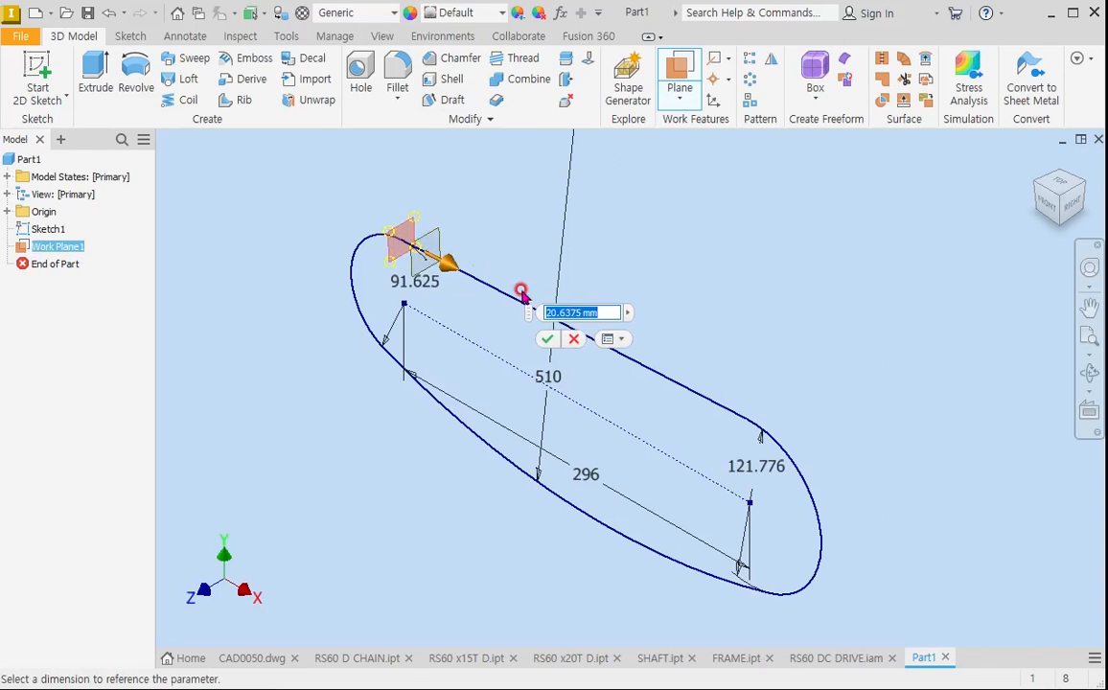
pyautogui.write('30')
pyautogui.press('Return')
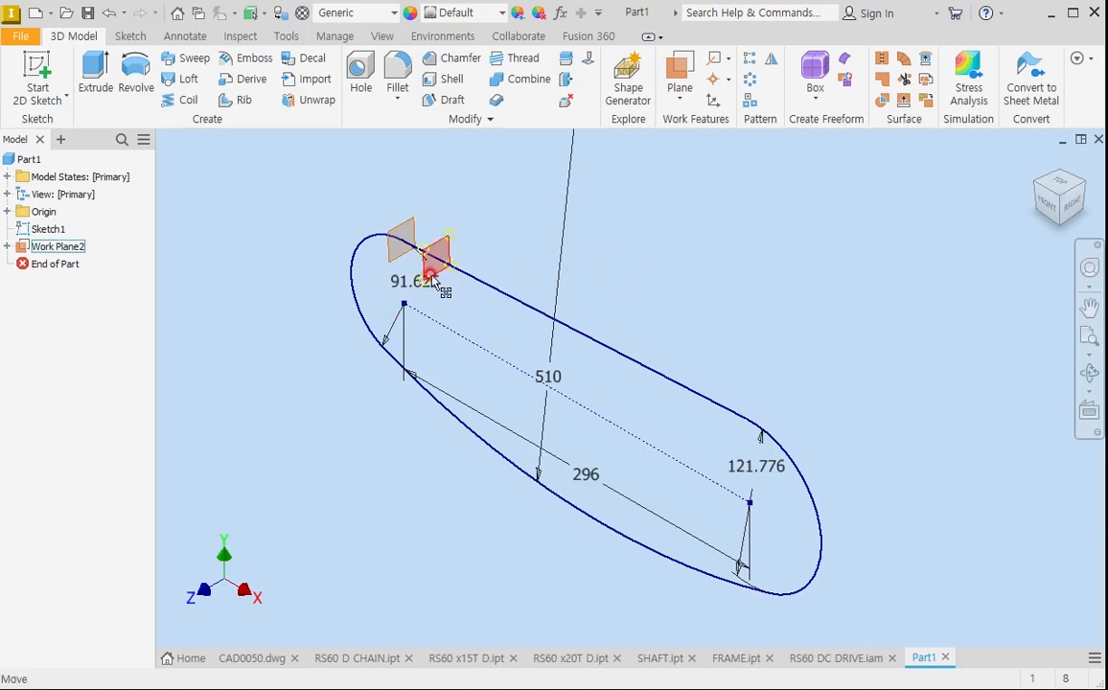
# Start a sketch on the XY FRONT plane and add a driven dimension for the distance between the two work planes.
pyautogui.click(37, 76)
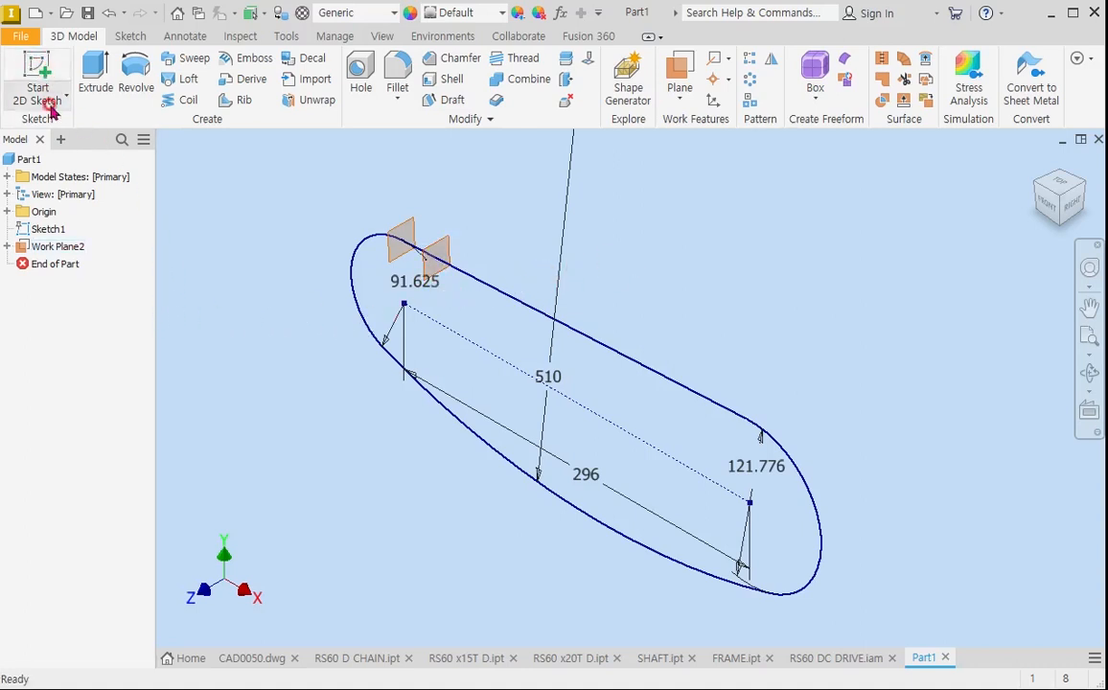
pyautogui.click(8, 212)
pyautogui.click(71, 266)
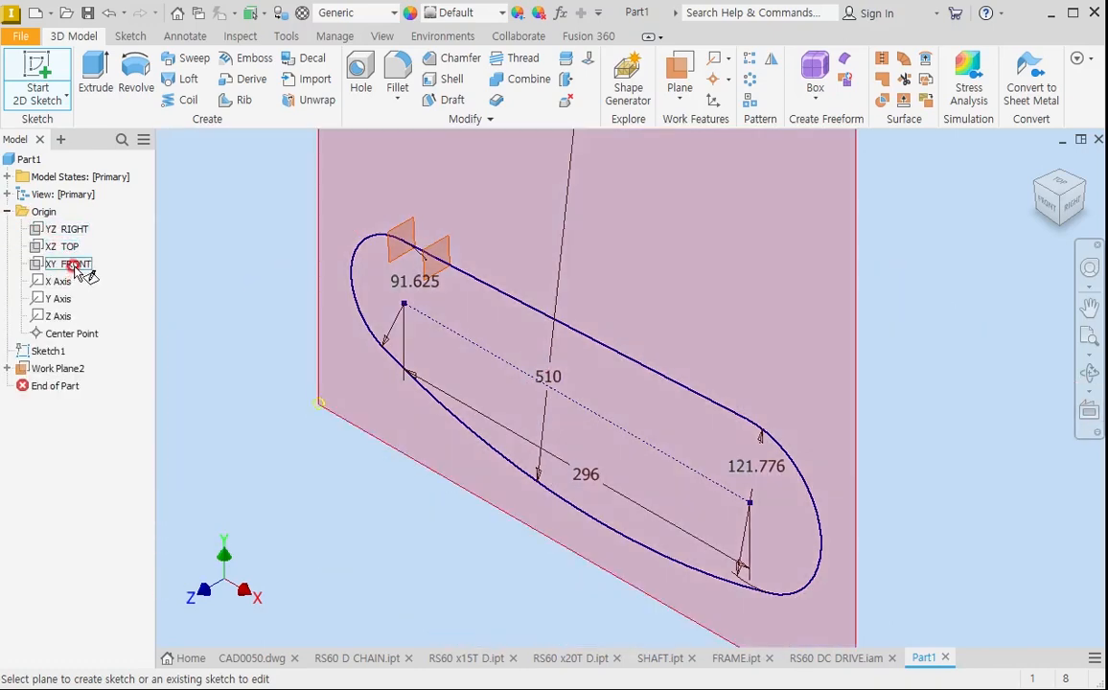
pyautogui.scroll(2, 740, 283)
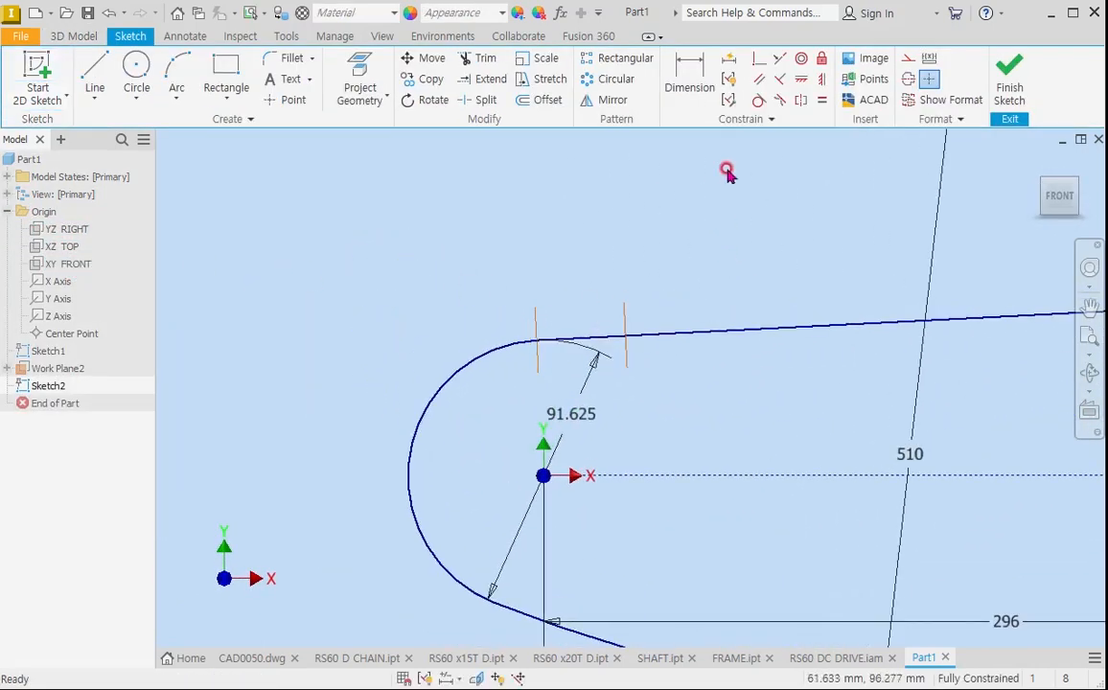
pyautogui.click(689, 74)
pyautogui.click(536, 319)
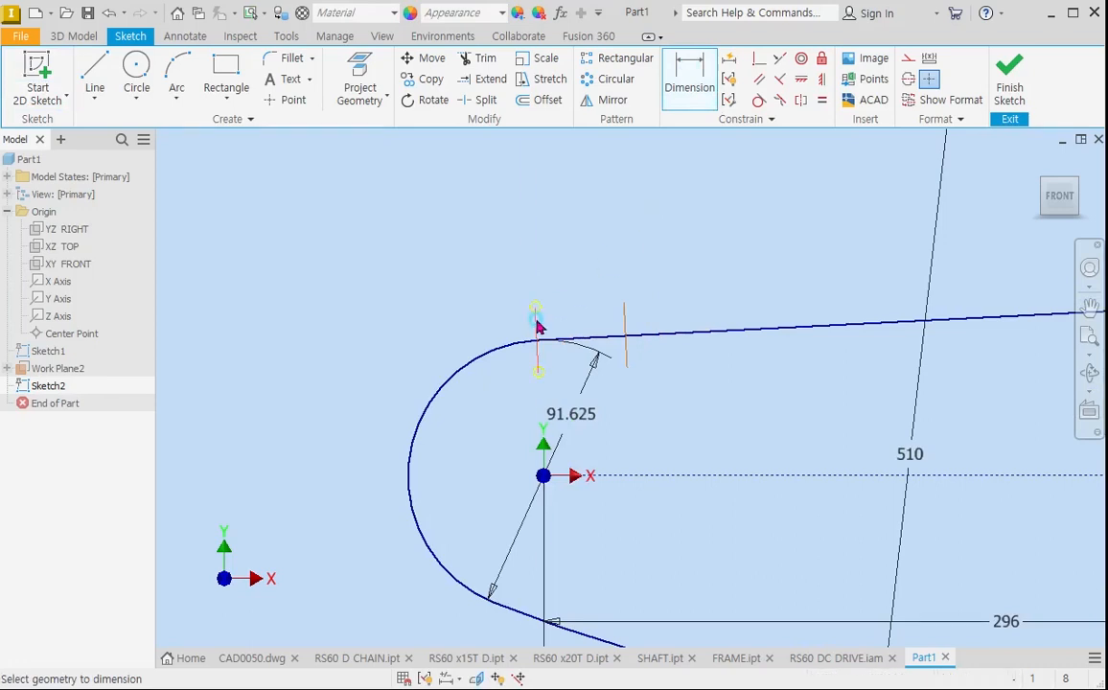
pyautogui.click(624, 311)
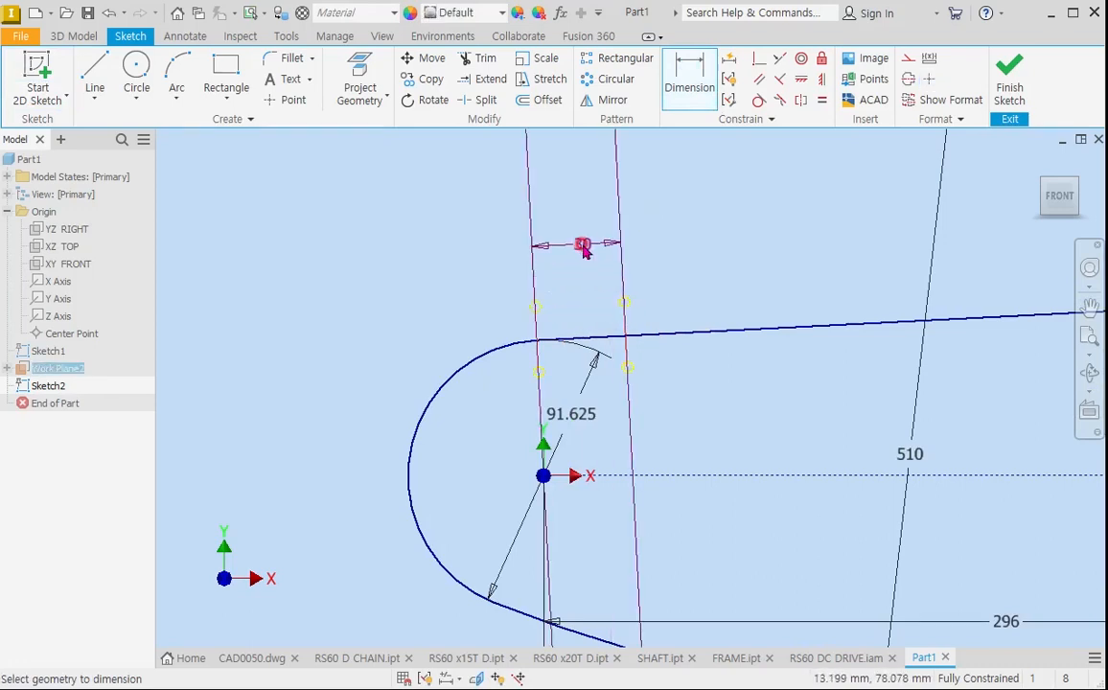
pyautogui.click(579, 242)
pyautogui.click(384, 169)
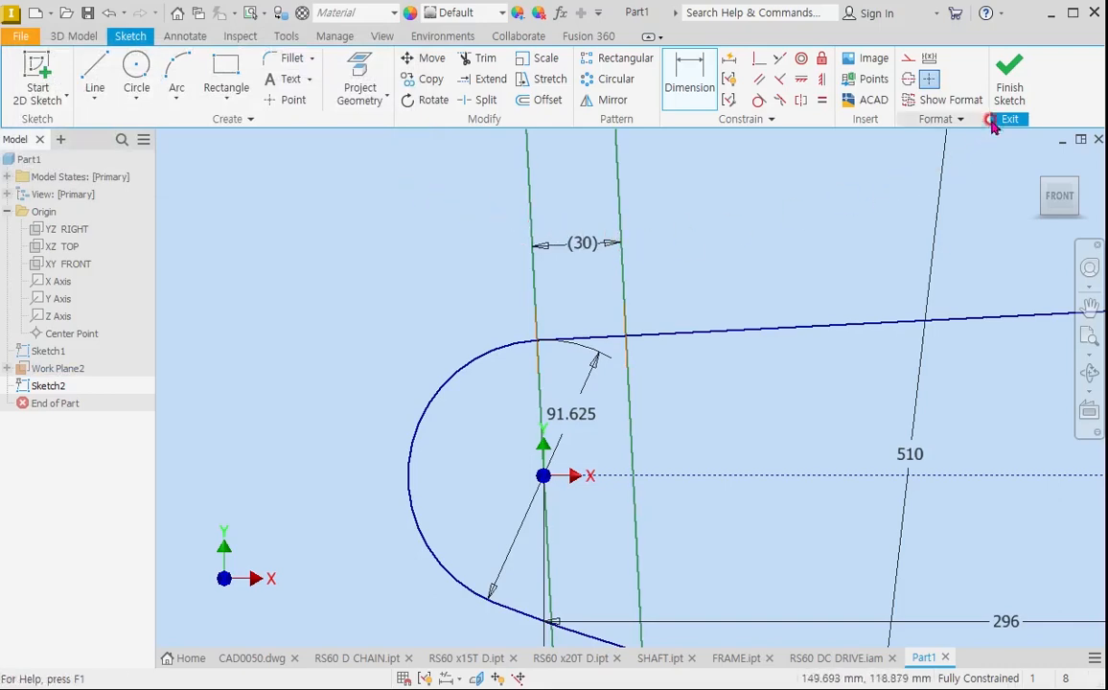
# Finish the sketch and add a numeric user parameter DCDRIVE linked to the driven dimension d5 between the two work planes.
pyautogui.click(1013, 87)
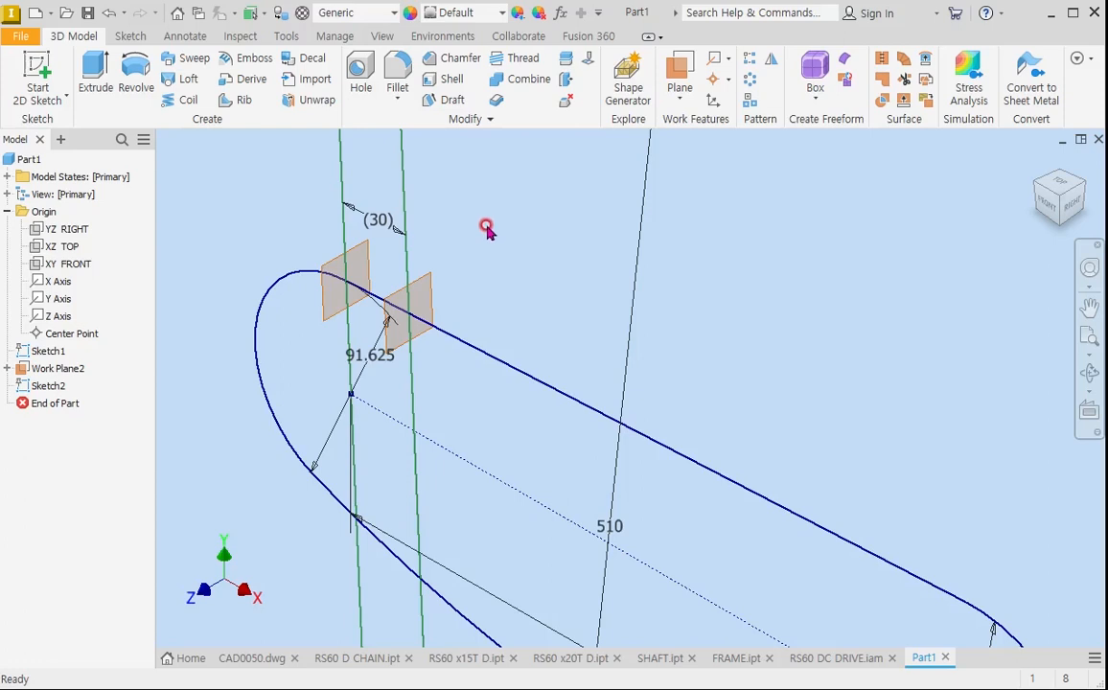
pyautogui.click(336, 37)
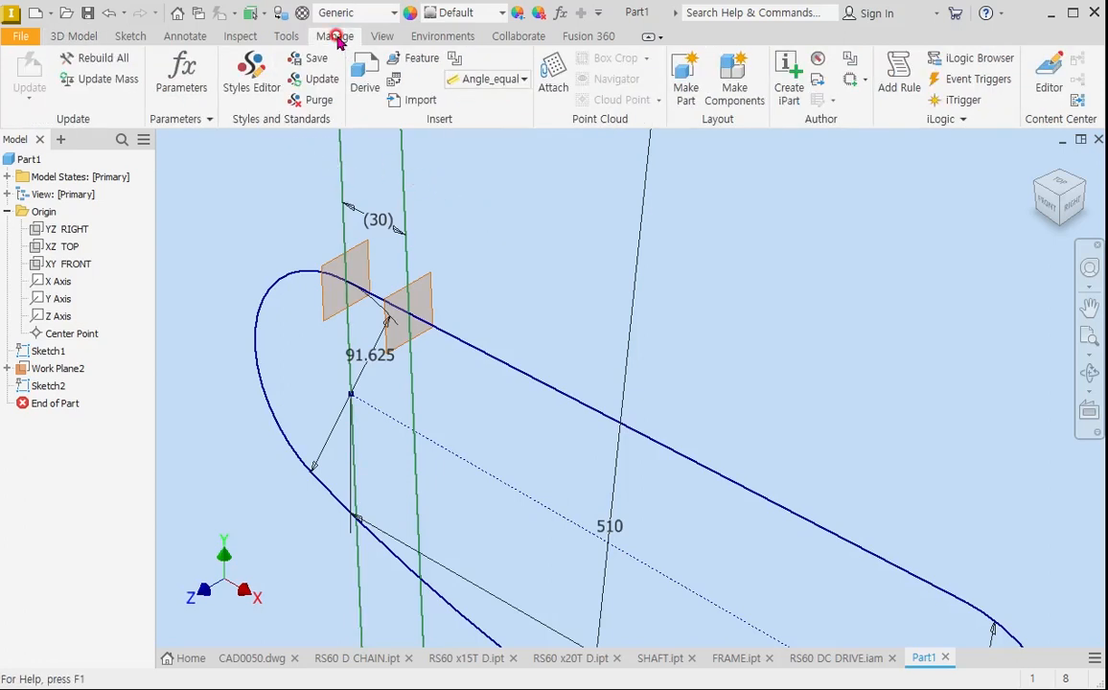
pyautogui.click(179, 69)
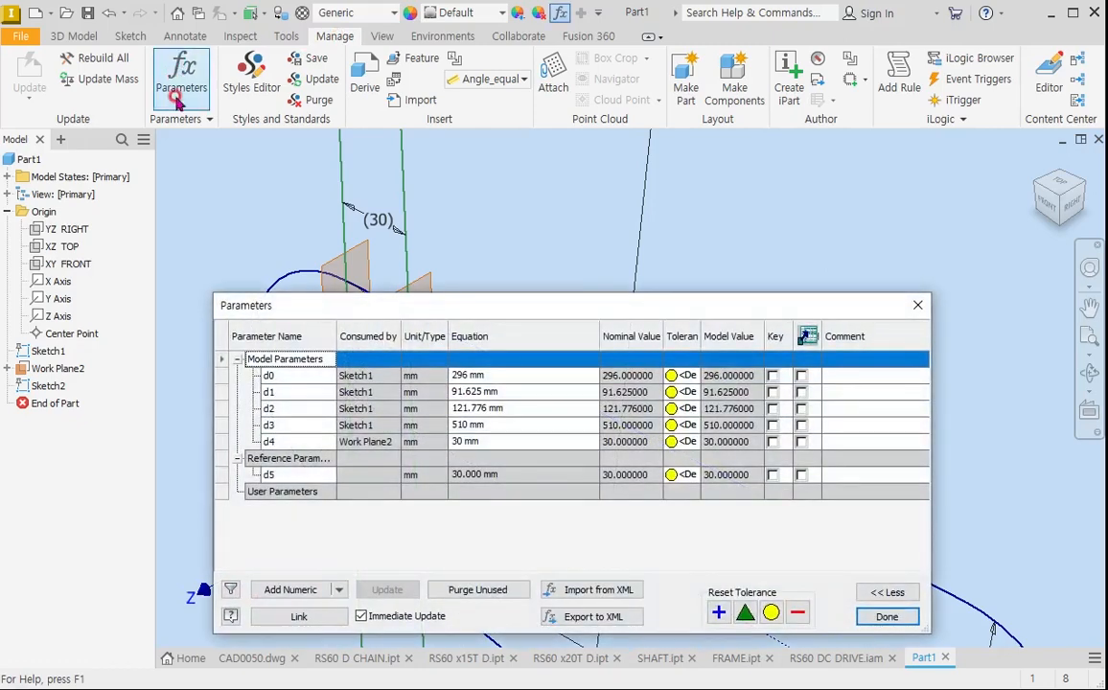
pyautogui.click(295, 589)
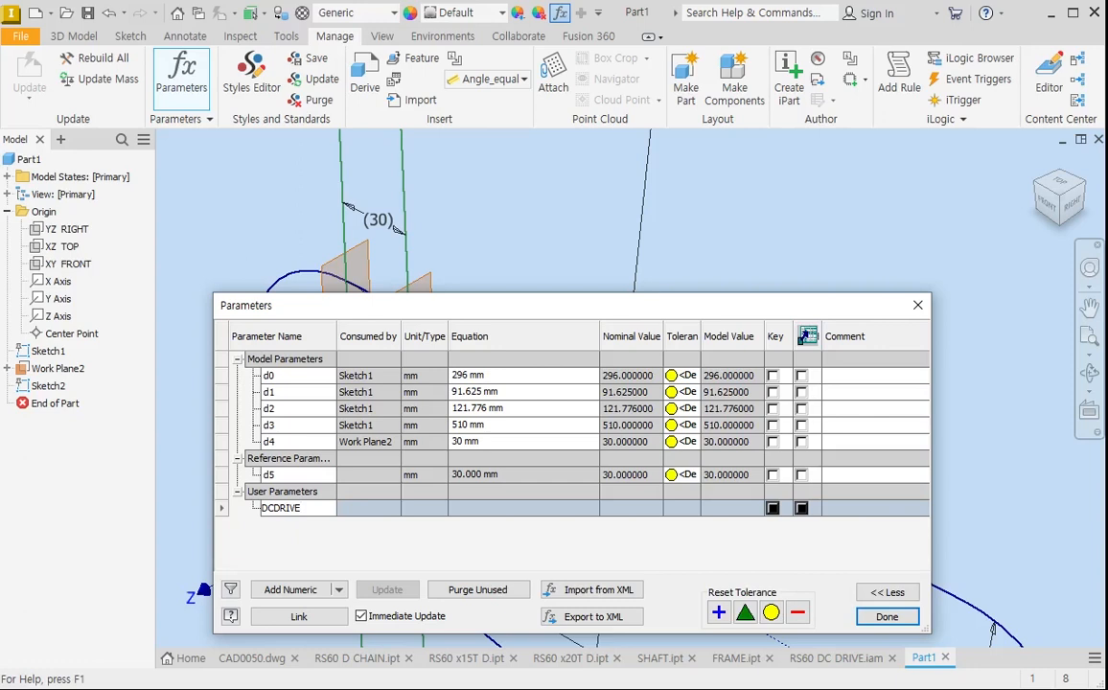
pyautogui.click(487, 508)
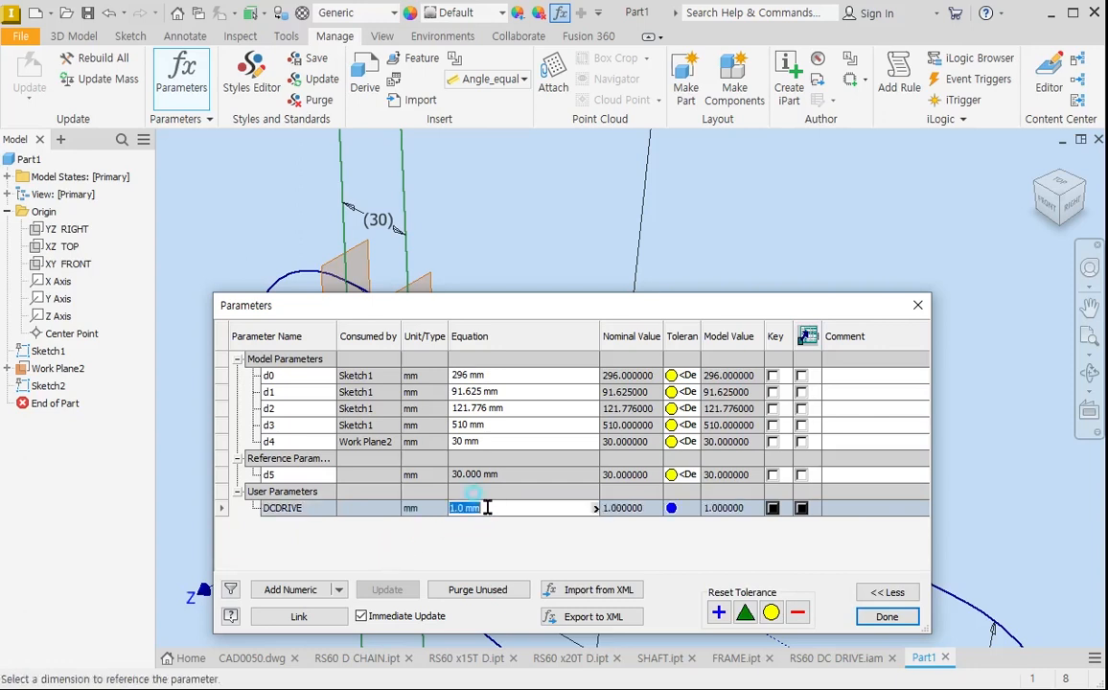
pyautogui.click(384, 231)
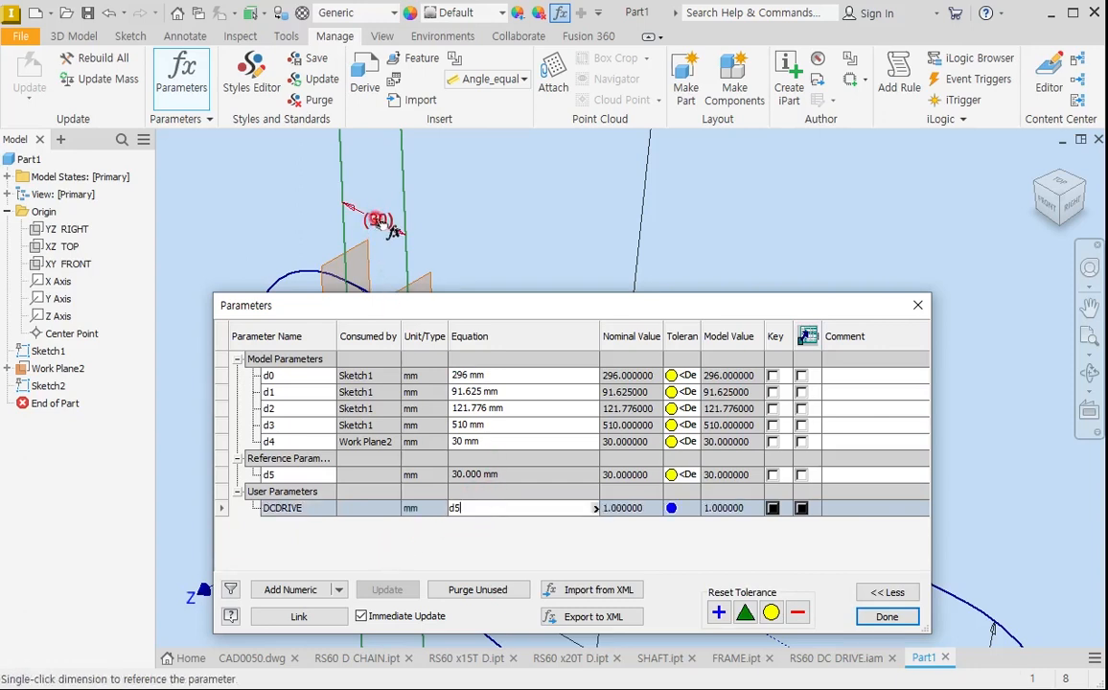
pyautogui.press('Return')
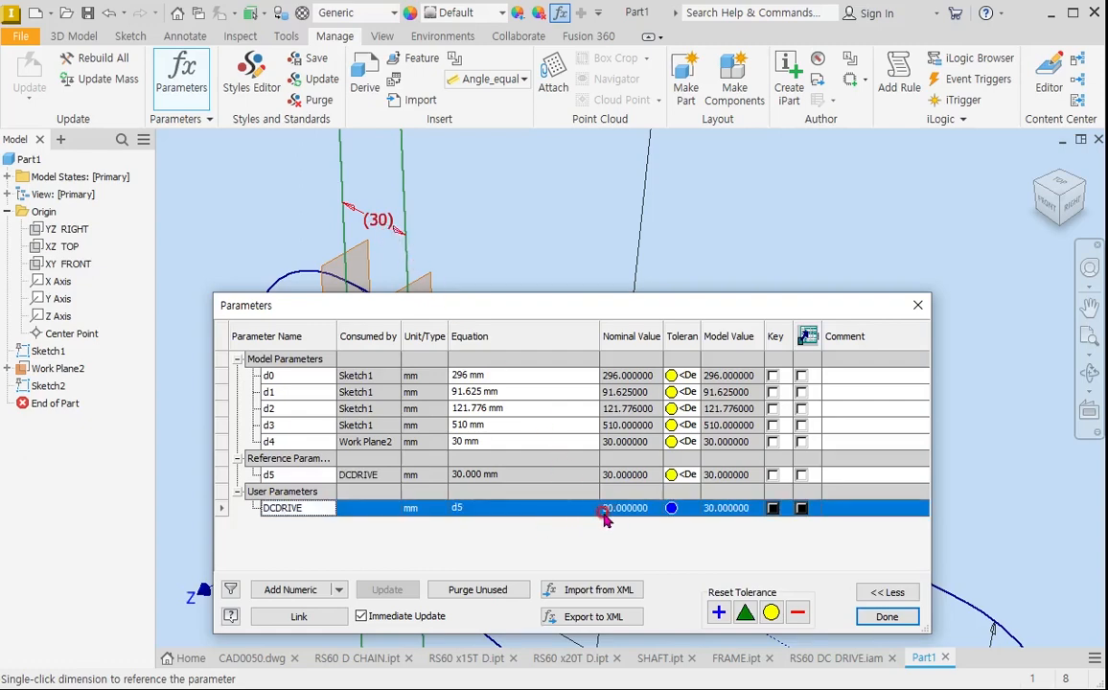
pyautogui.click(885, 616)
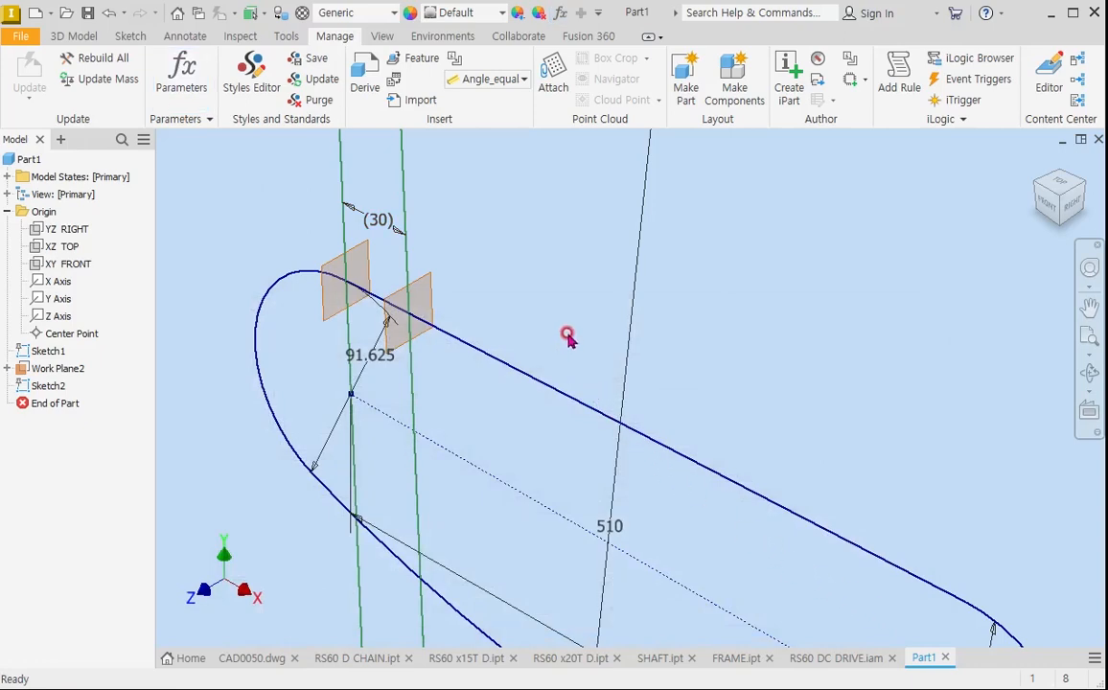
# Create a work point on the chain path where the upper line meets the small arc.
pyautogui.scroll(-2, 637, 303)
pyautogui.scroll(-2, 673, 361)
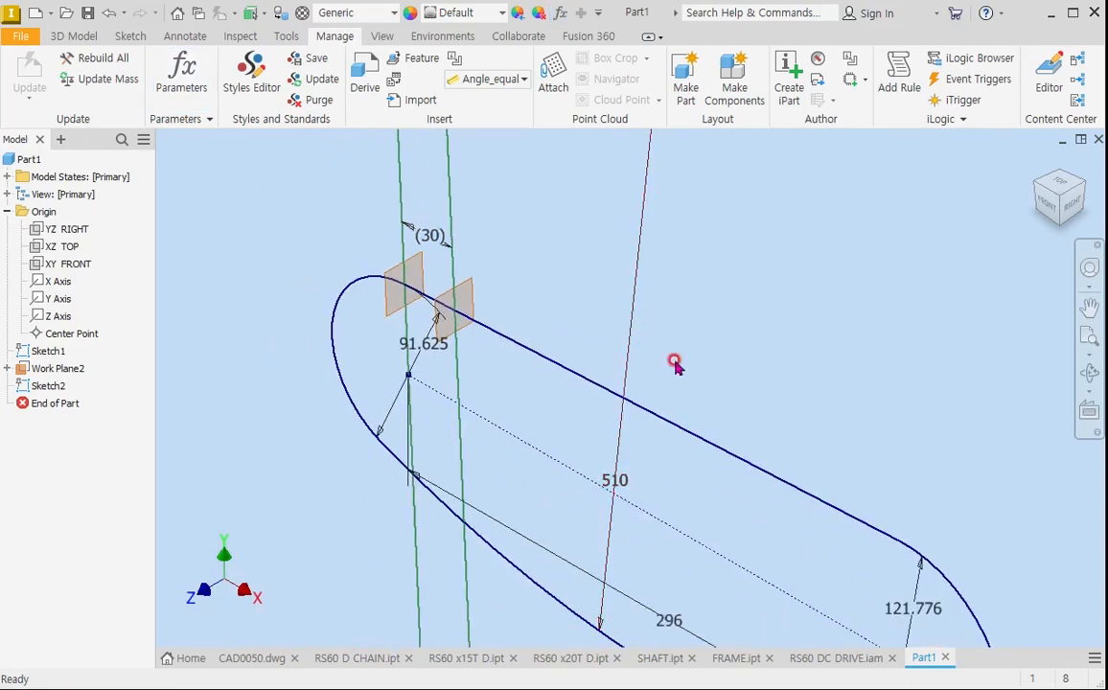
pyautogui.scroll(-3, 614, 321)
pyautogui.scroll(2, 661, 345)
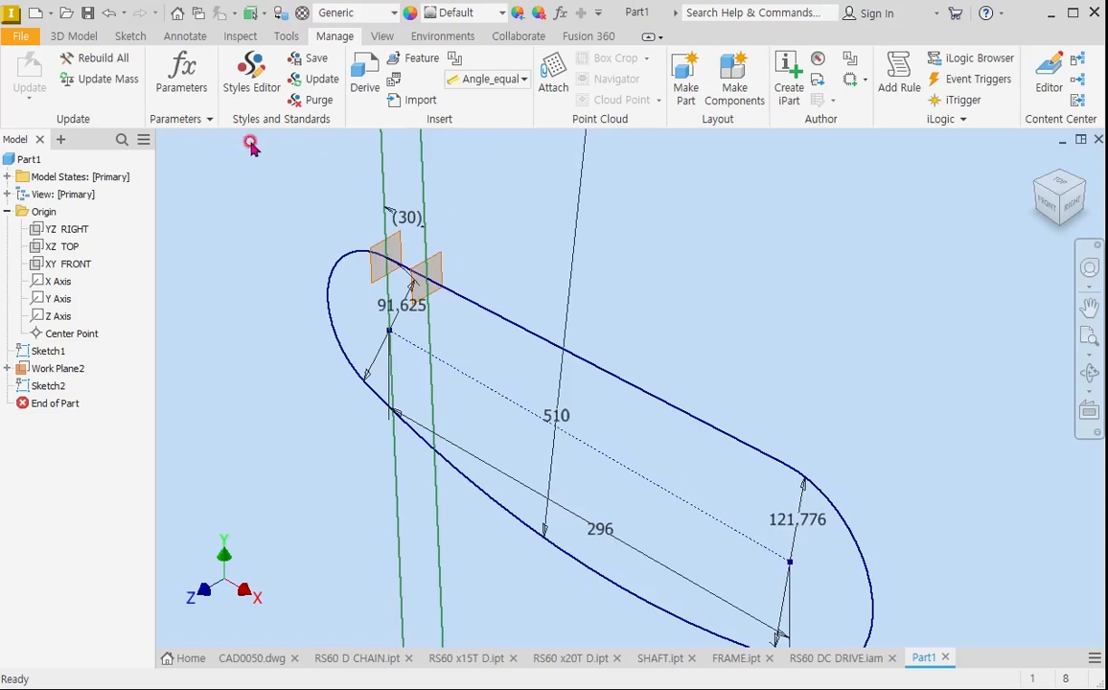
pyautogui.click(82, 35)
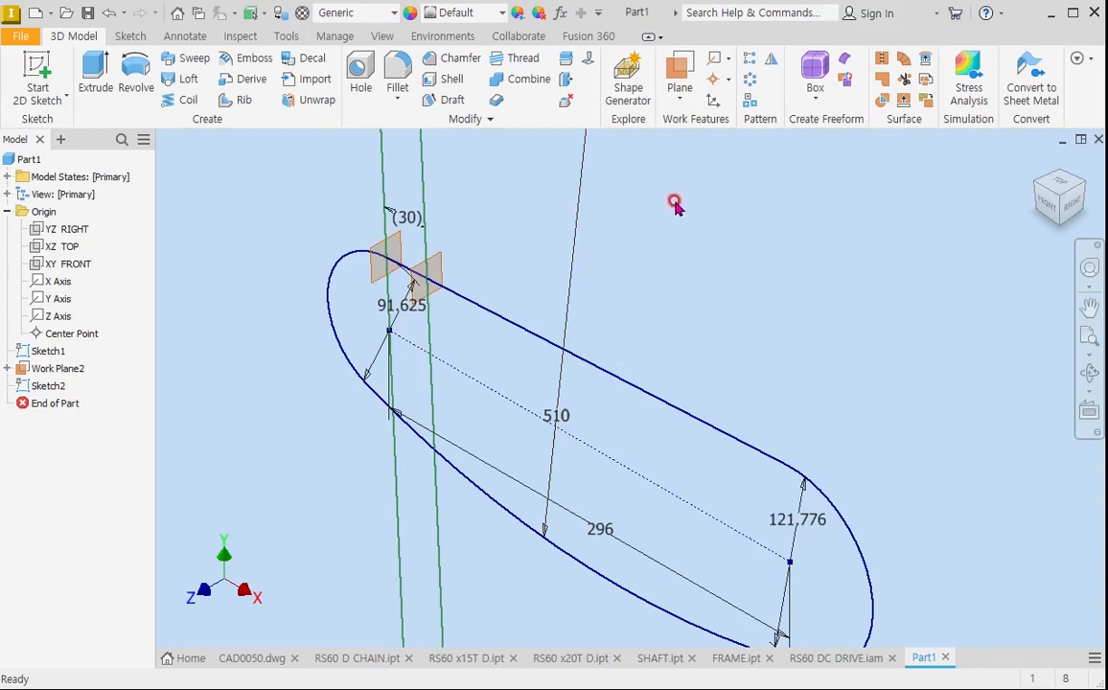
pyautogui.click(711, 81)
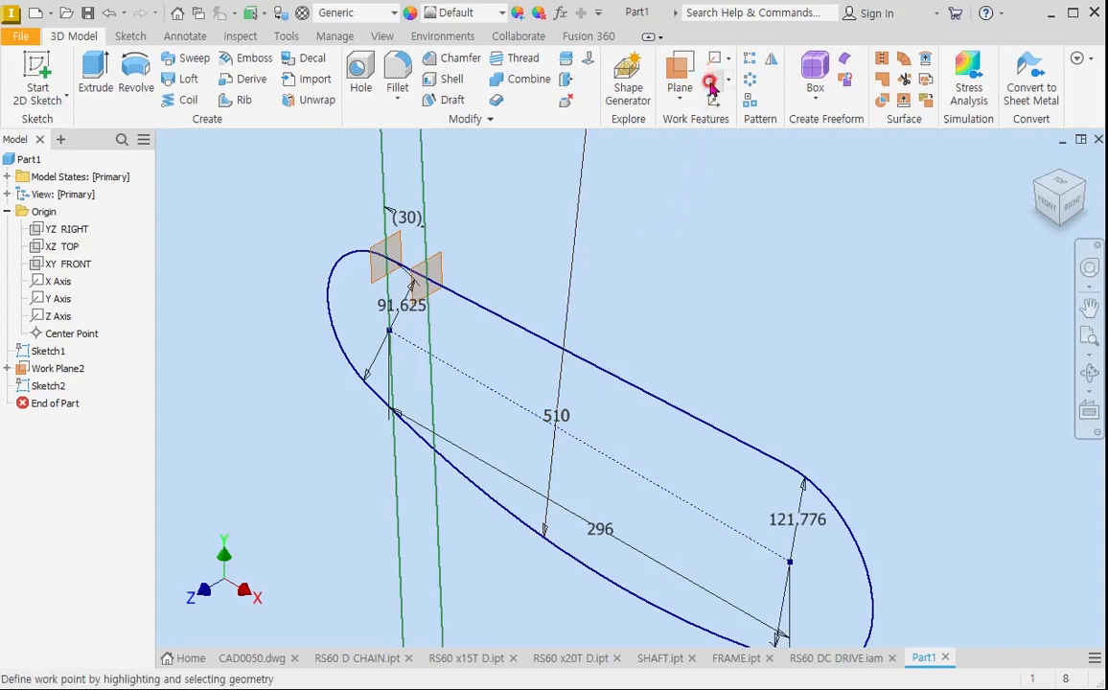
pyautogui.click(388, 258)
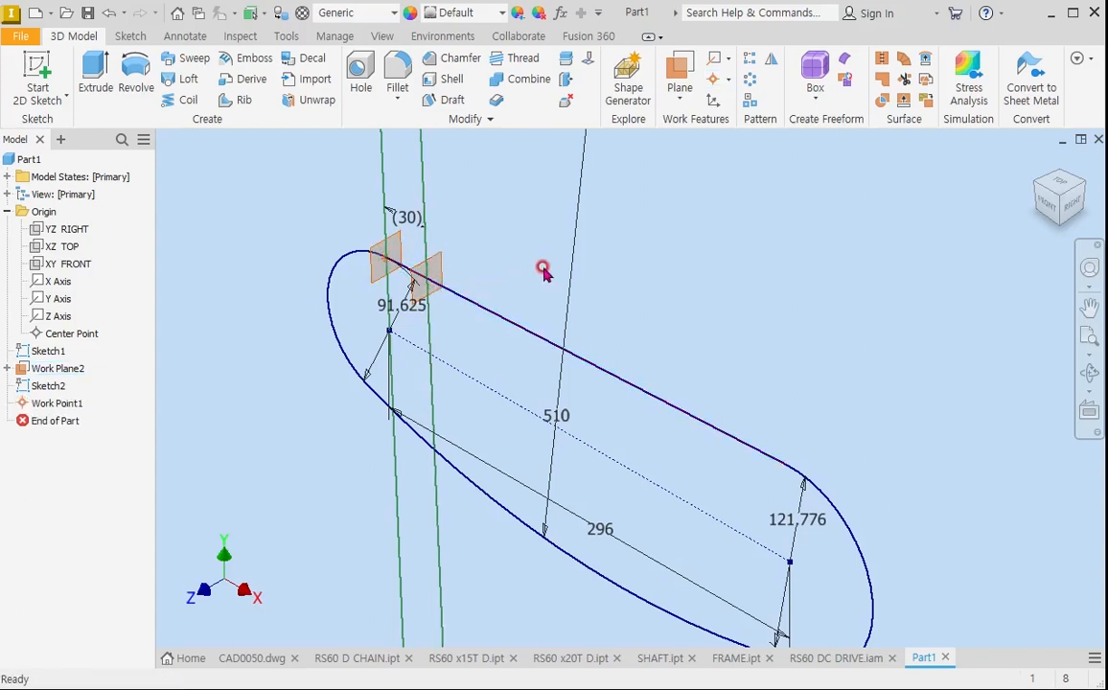
# Create a rectangular pattern of the work point along the chain path with 2 occurrences and spacing DCDRIVE.
pyautogui.scroll(2, 578, 266)
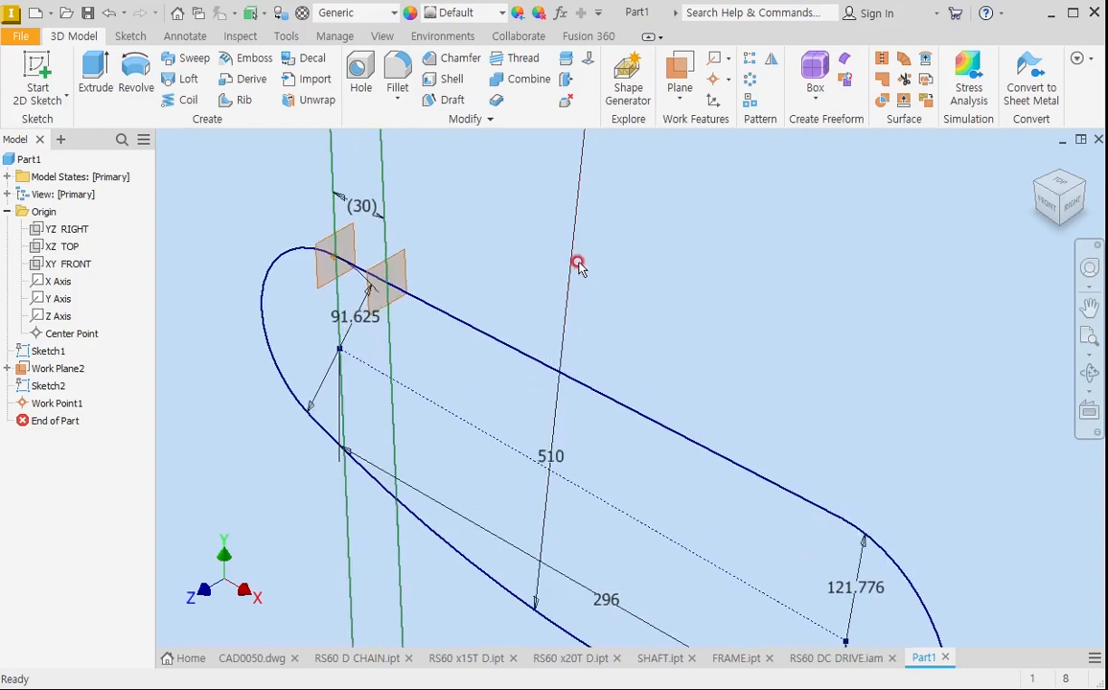
pyautogui.click(750, 60)
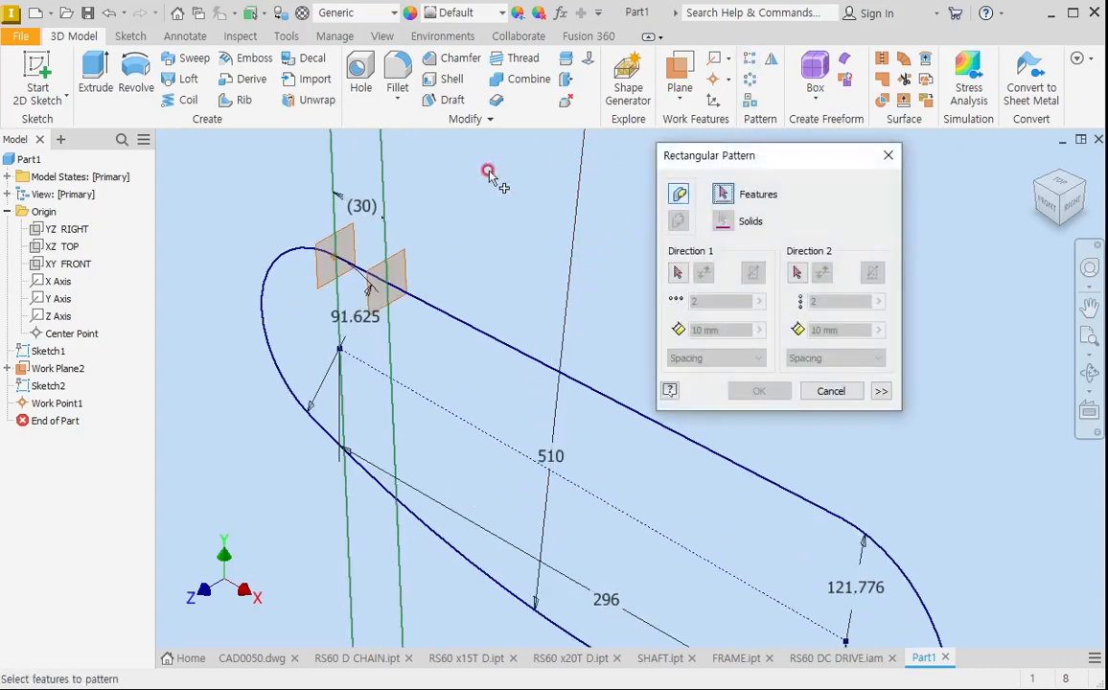
pyautogui.click(340, 257)
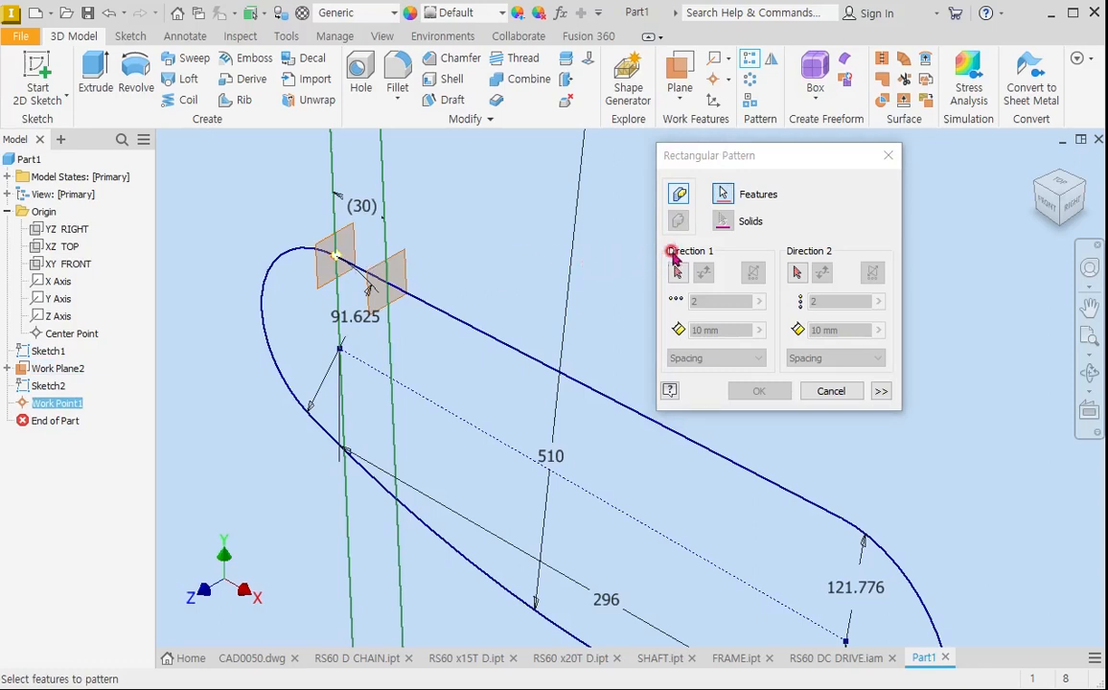
pyautogui.click(676, 274)
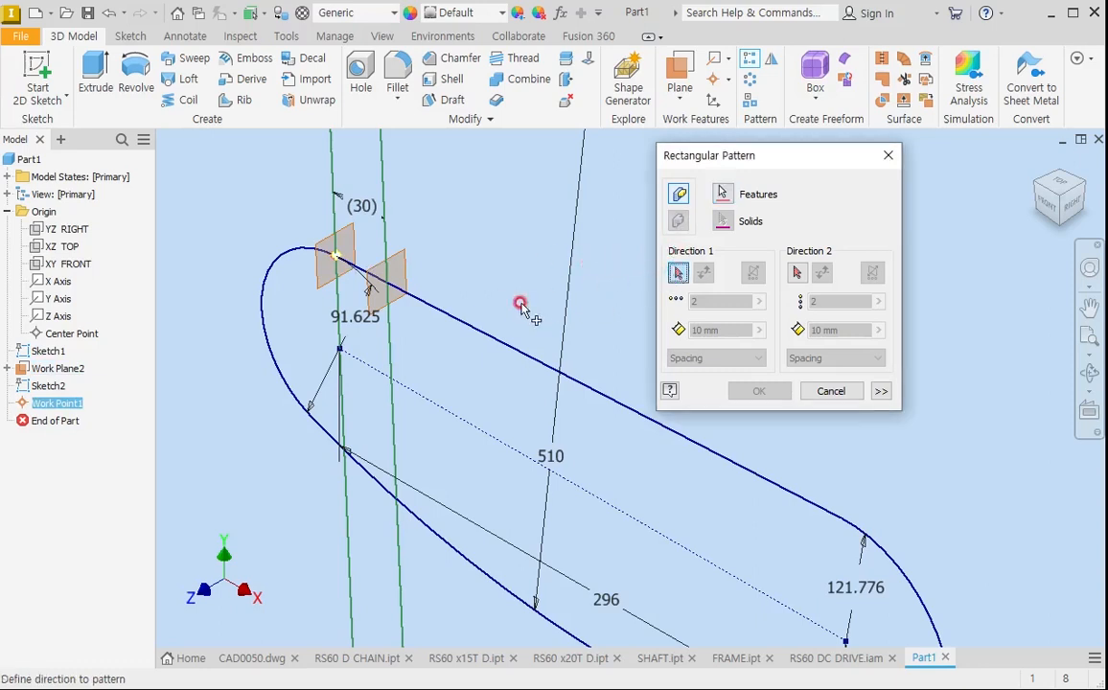
pyautogui.click(469, 325)
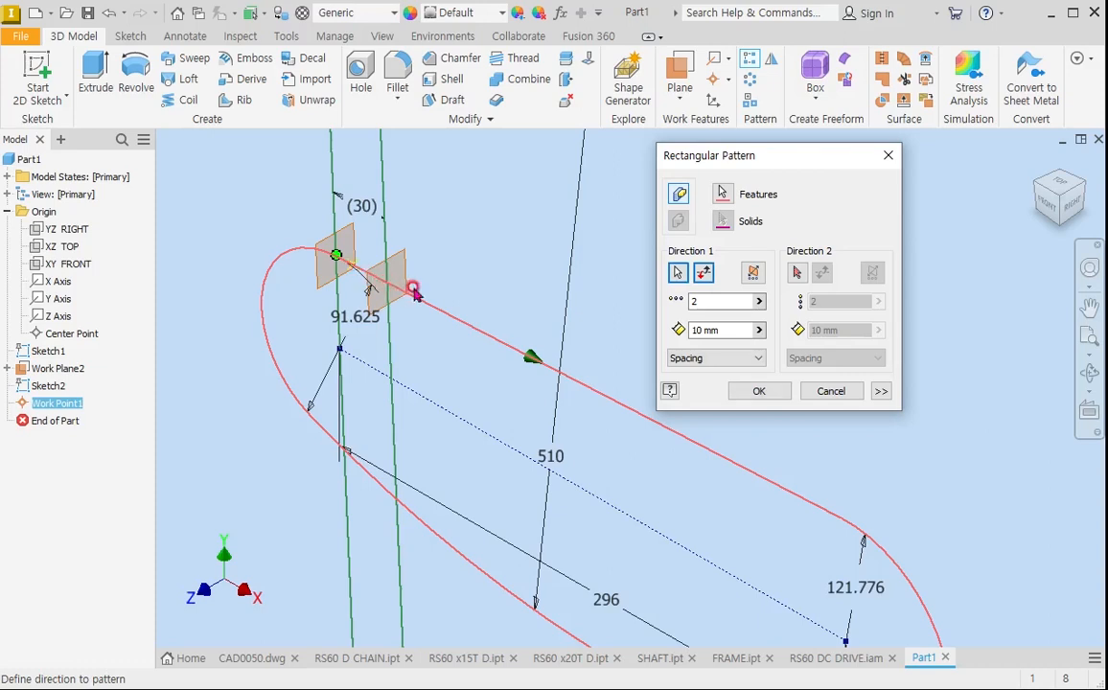
pyautogui.click(758, 331)
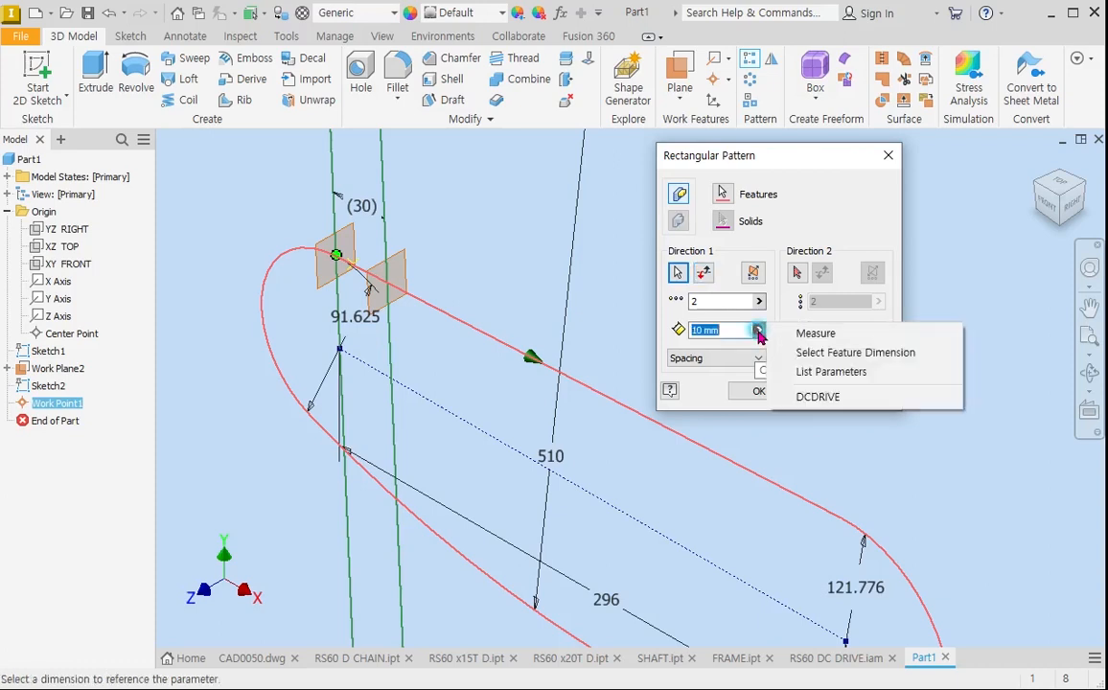
pyautogui.click(819, 397)
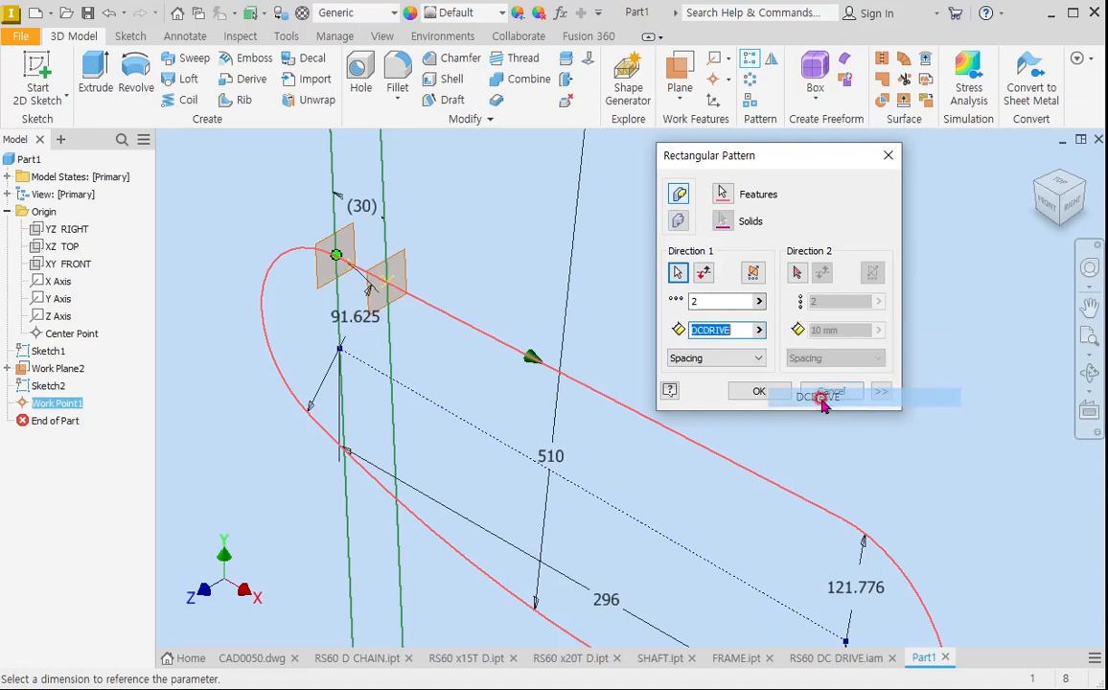
pyautogui.click(759, 391)
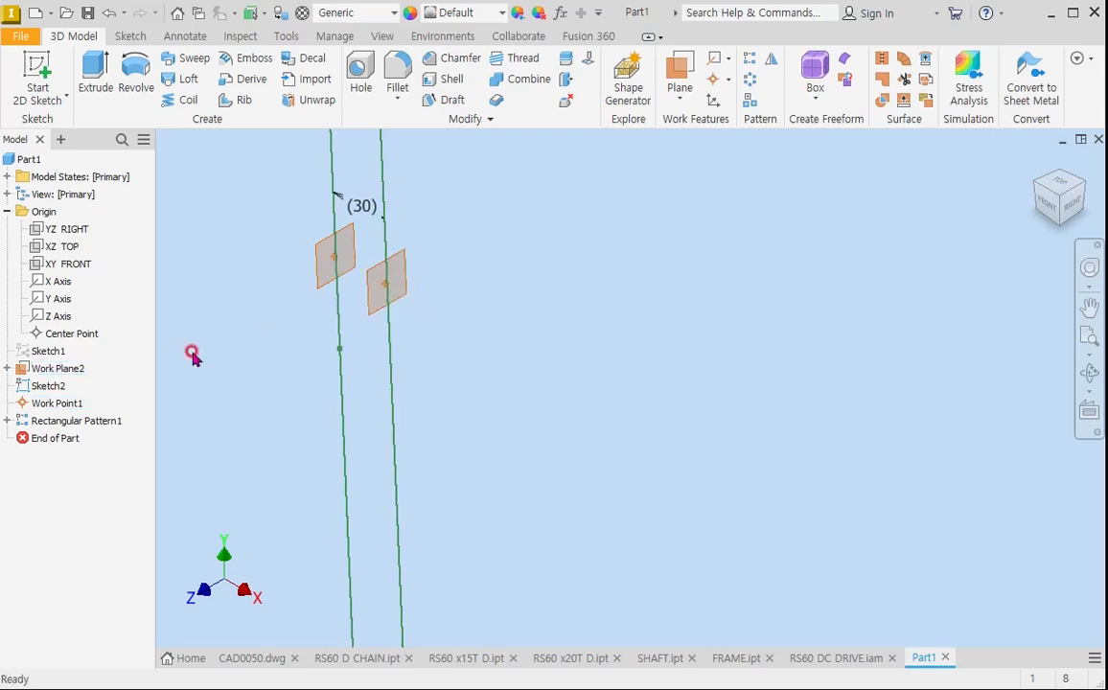
# Make the chain-path sketch Sketch1 visible again.
pyautogui.click(44, 355)
pyautogui.rightClick(45, 355)
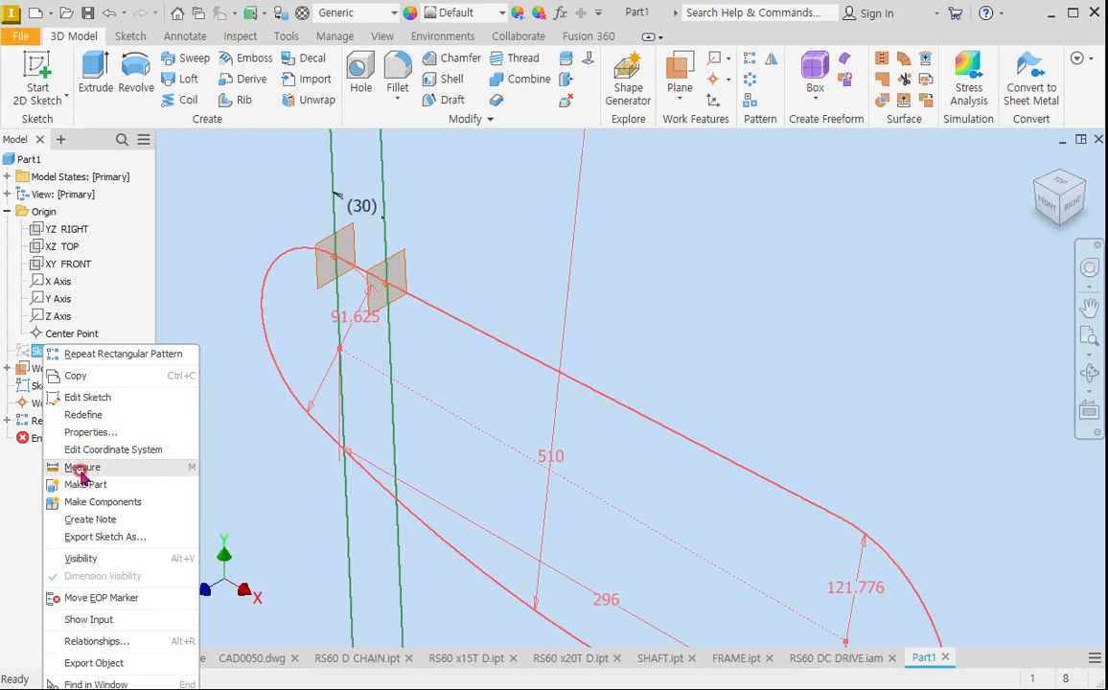
pyautogui.click(86, 556)
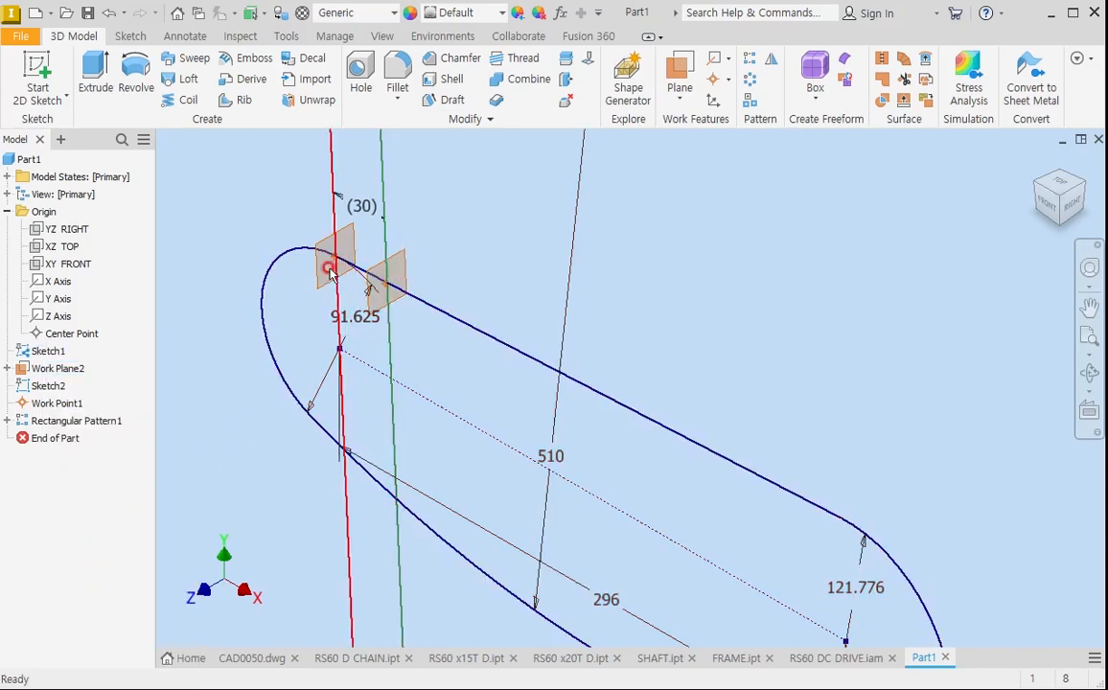
# Hide both work planes, Work Plane1 and Work Plane2.
pyautogui.click(8, 369)
pyautogui.click(71, 388)
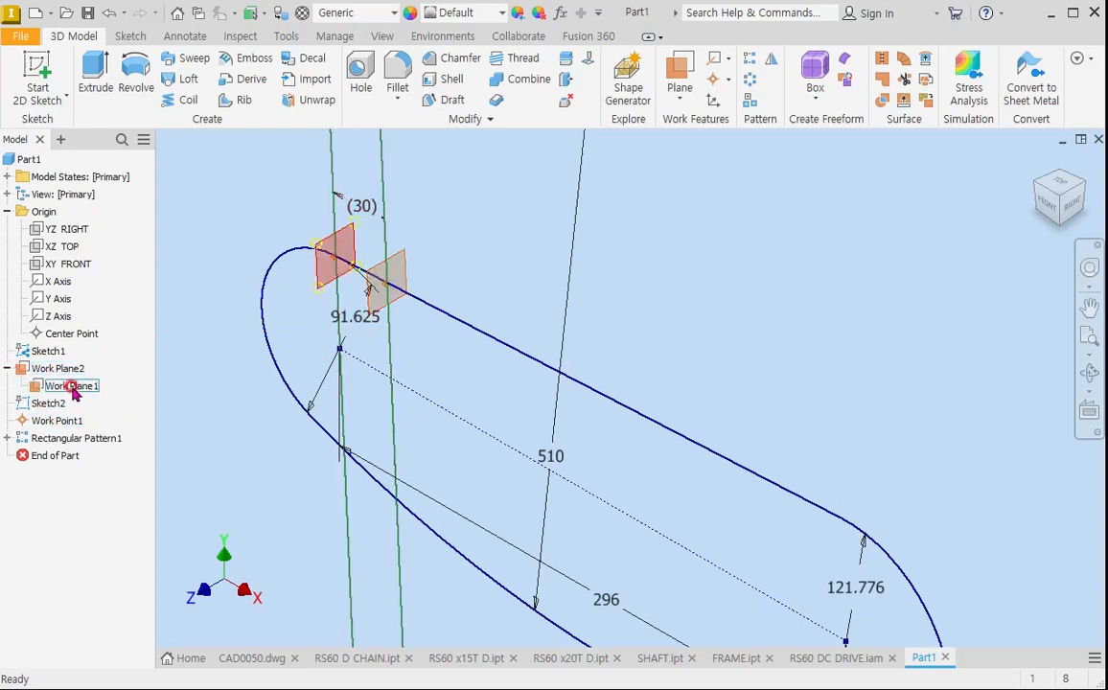
pyautogui.rightClick(75, 393)
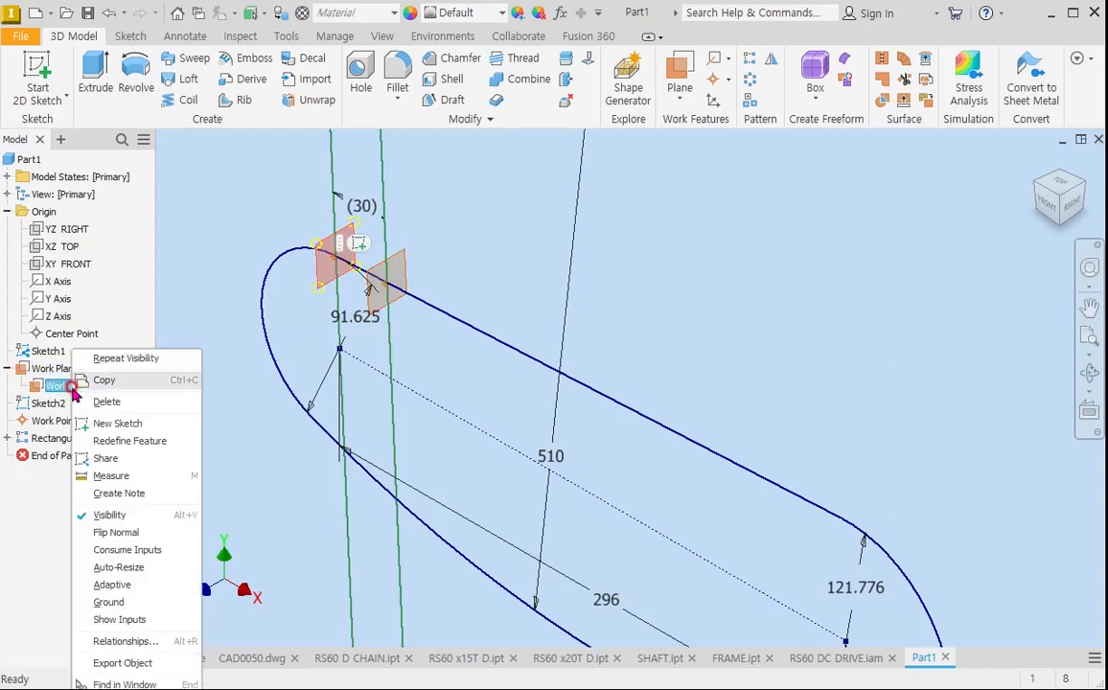
pyautogui.click(107, 443)
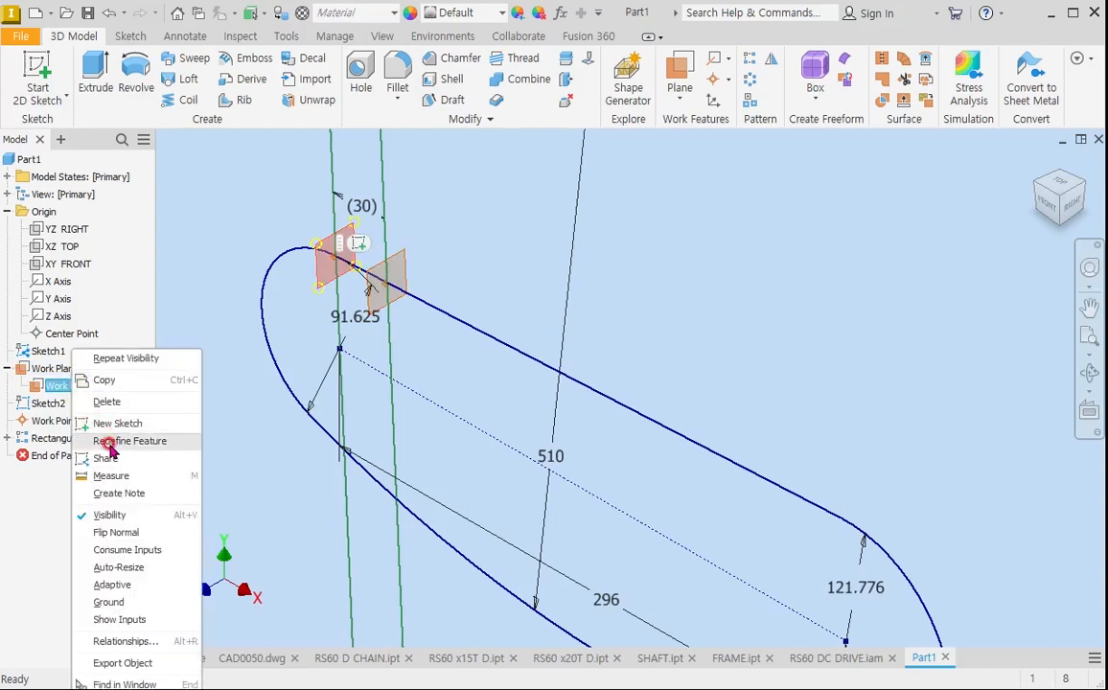
pyautogui.click(108, 516)
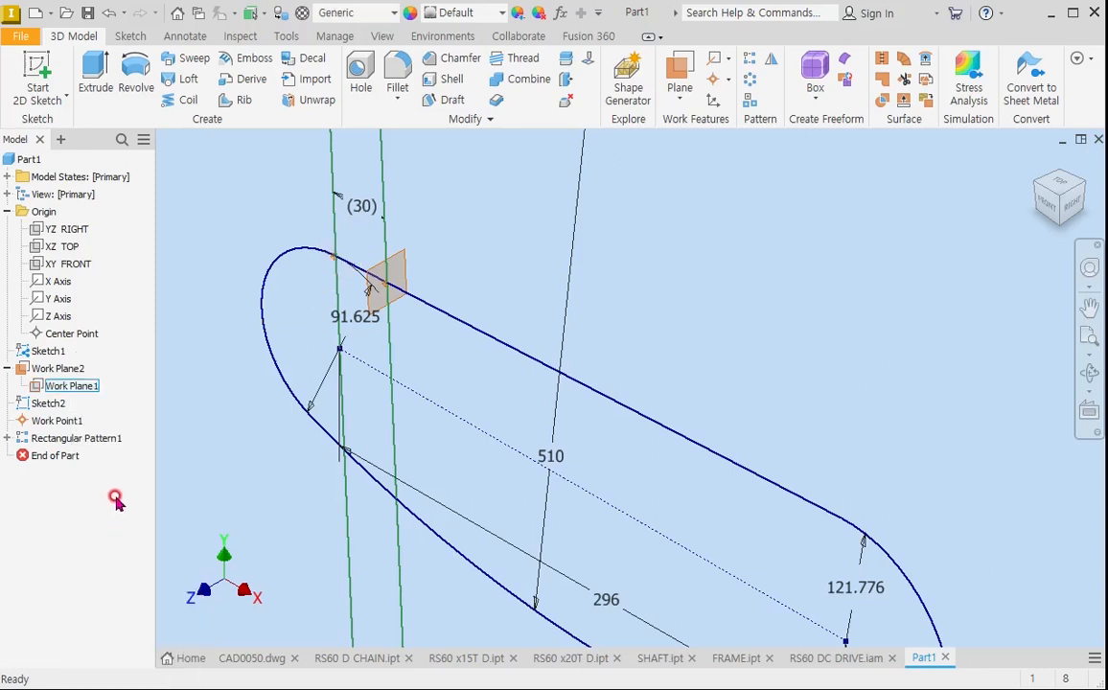
pyautogui.click(56, 370)
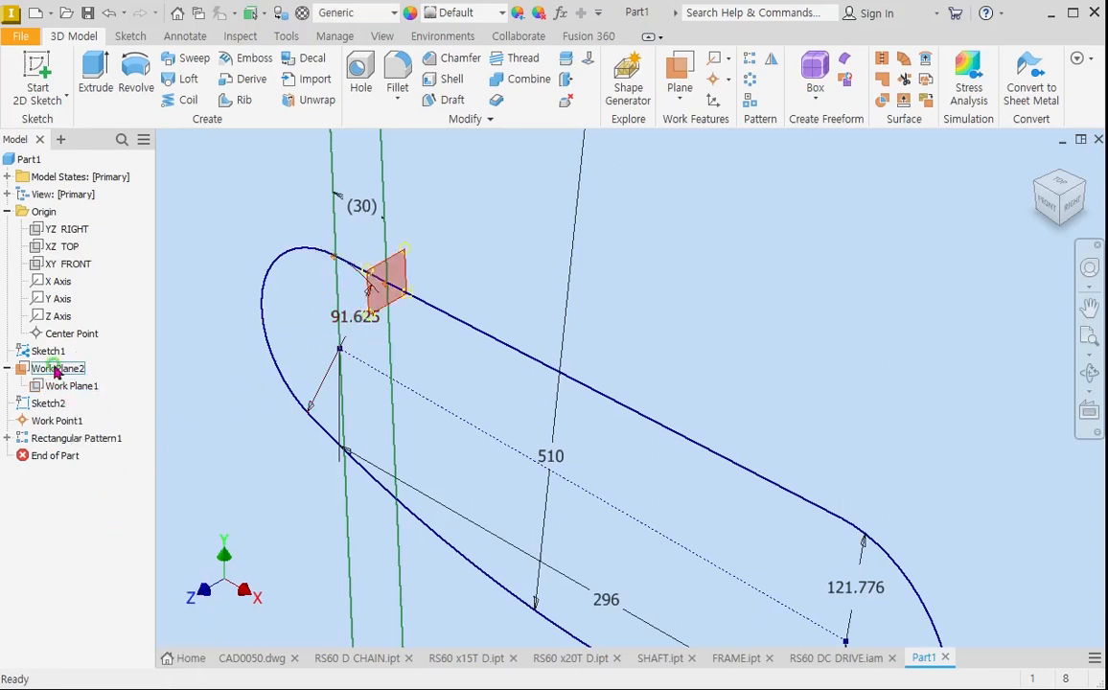
pyautogui.rightClick(55, 370)
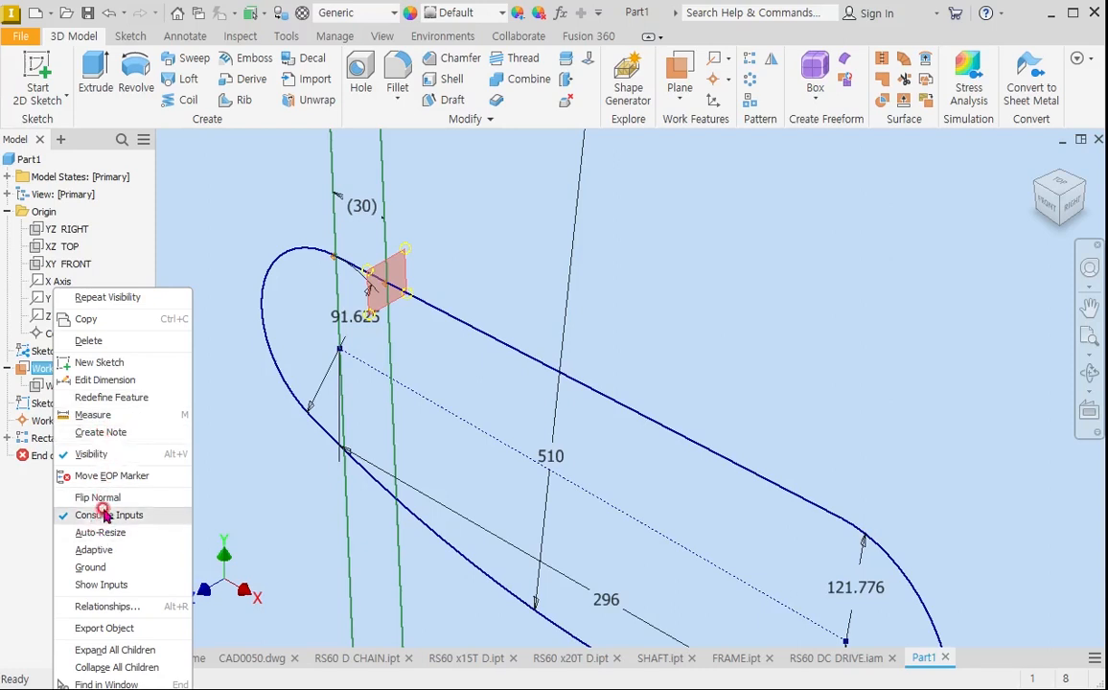
pyautogui.click(104, 454)
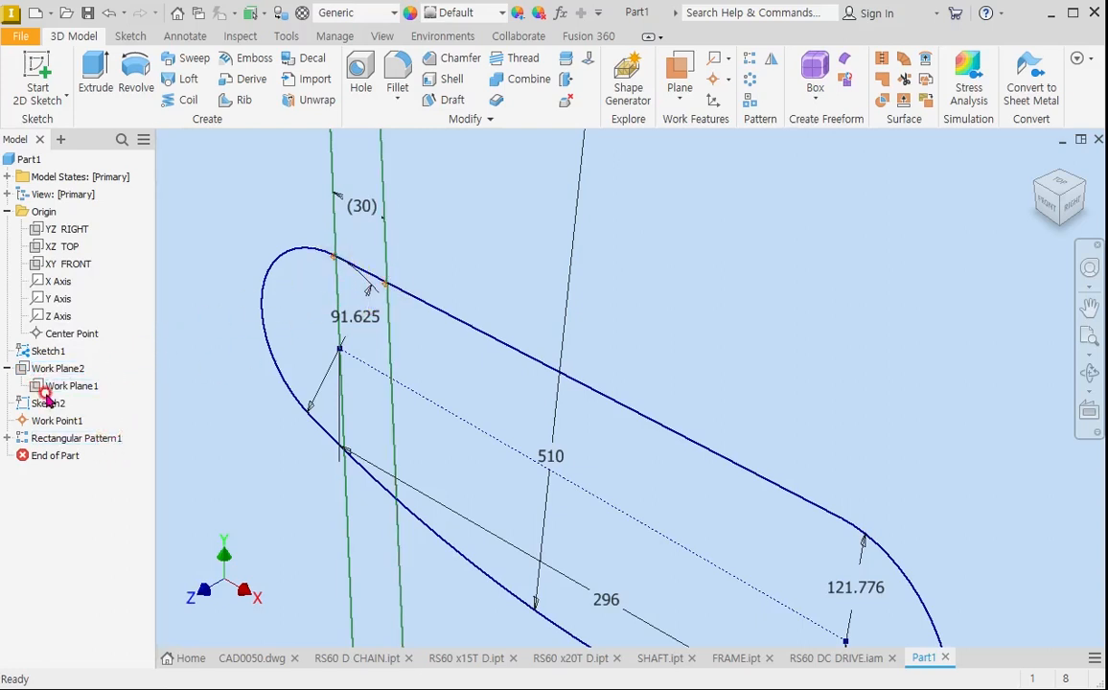
# Hide Work Point1, the source work point inside Rectangular Pattern1.
pyautogui.click(8, 438)
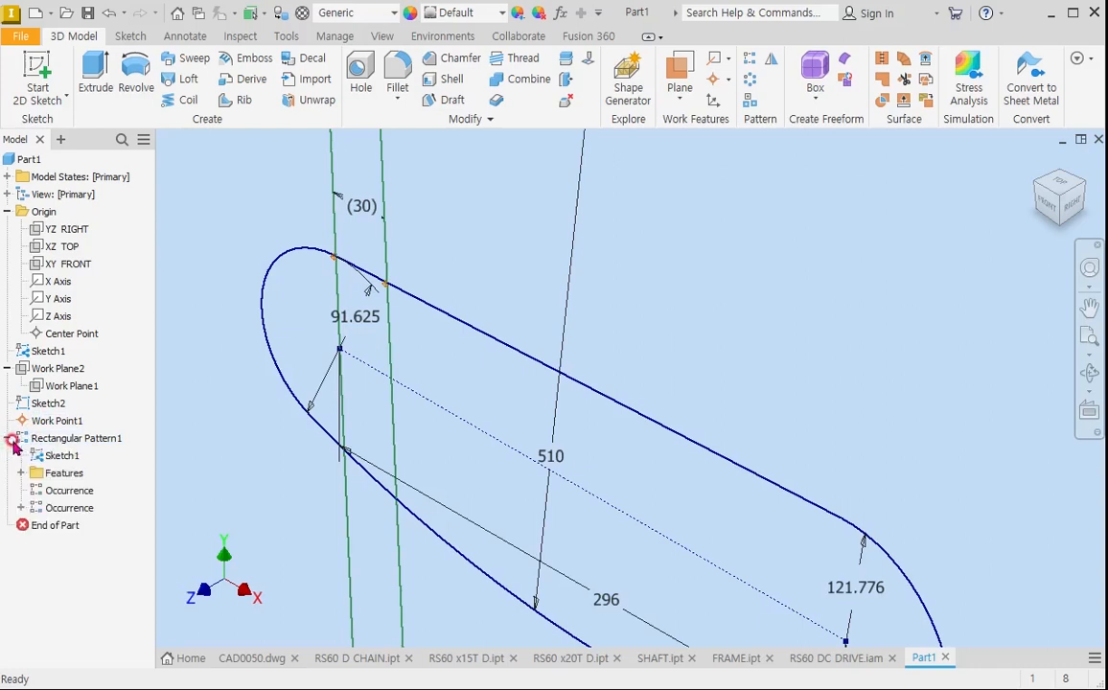
pyautogui.click(49, 492)
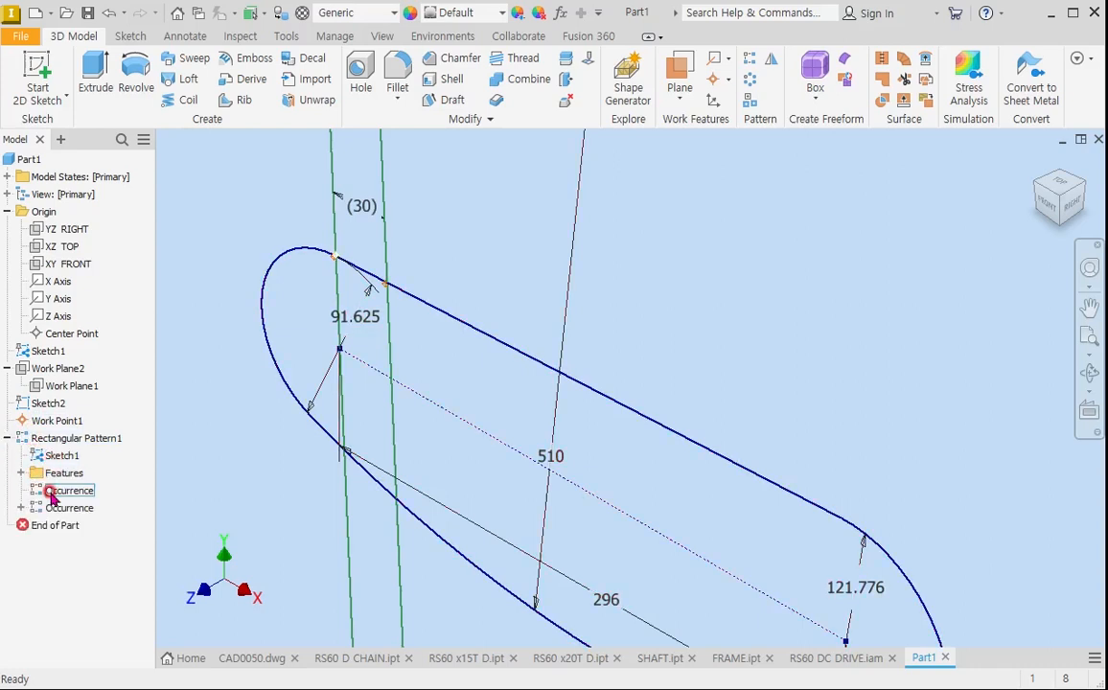
pyautogui.click(26, 474)
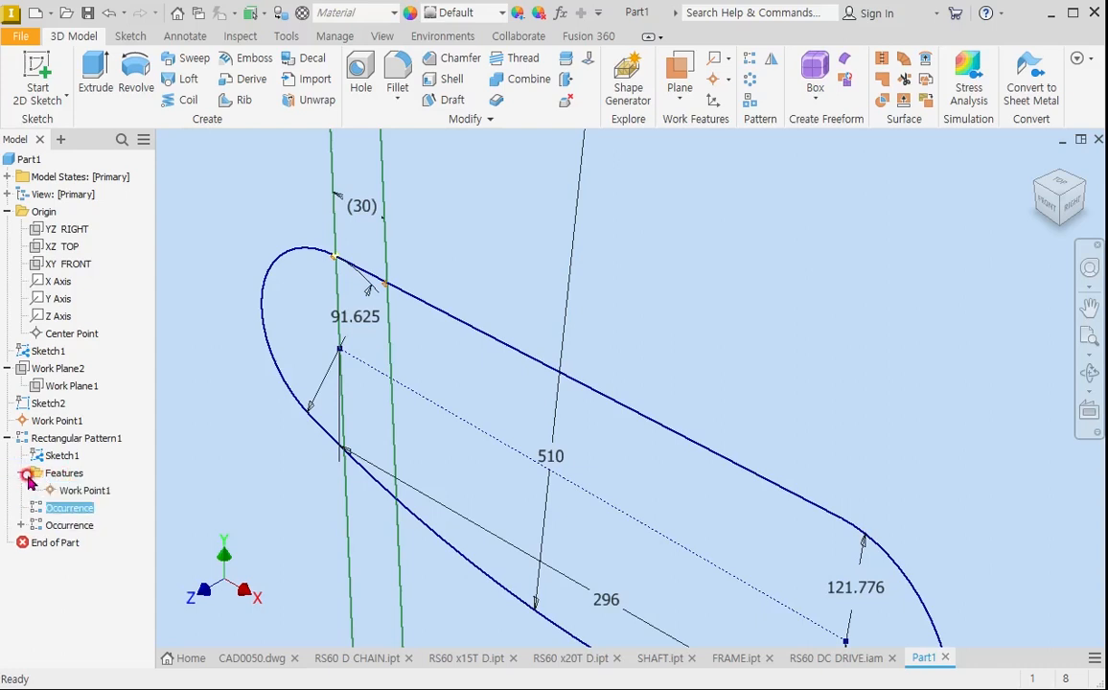
pyautogui.click(76, 491)
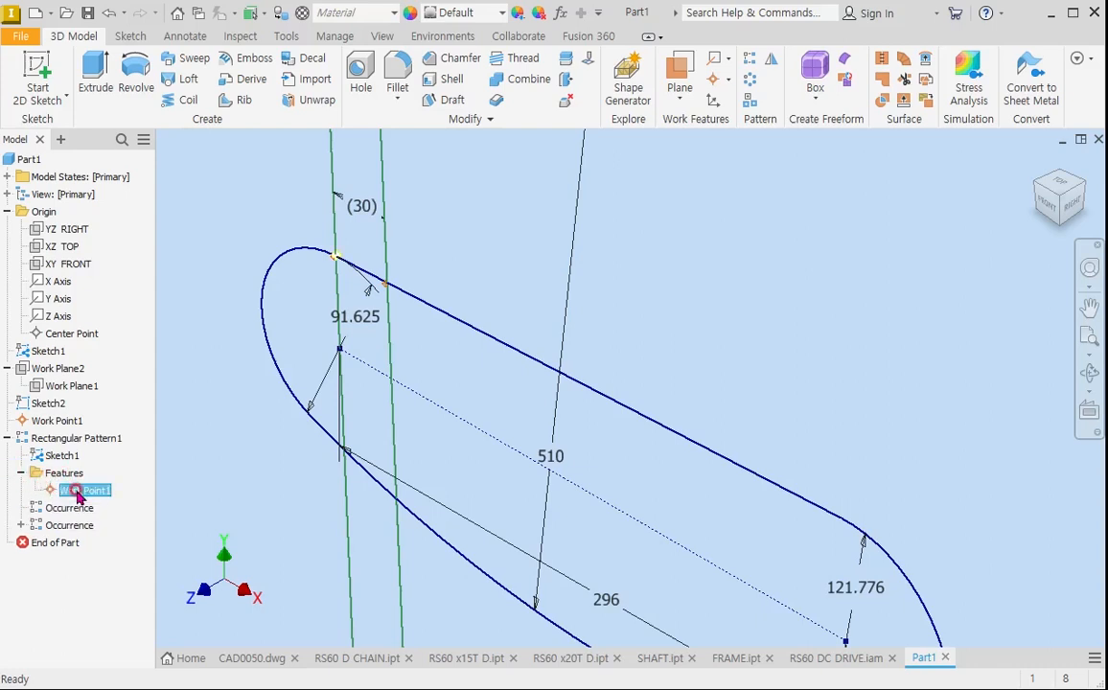
pyautogui.rightClick(77, 492)
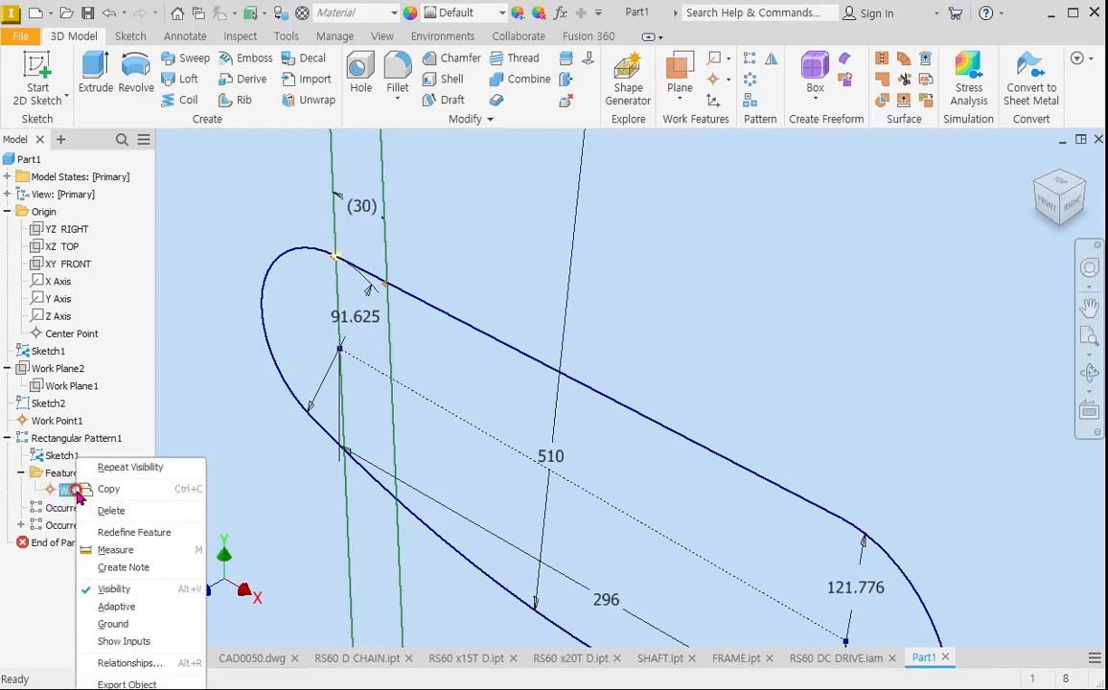
pyautogui.click(110, 591)
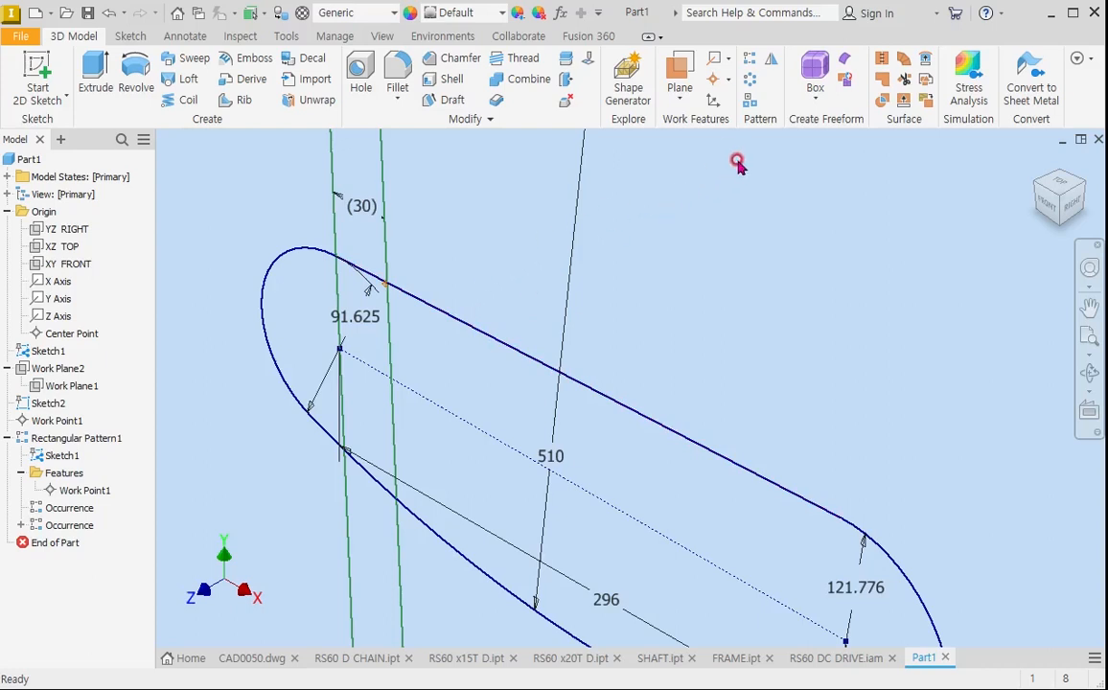
# Set up a rectangular pattern of the remaining visible work point along the chain path with 49 occurrences distributed by Curve Length.
pyautogui.click(750, 58)
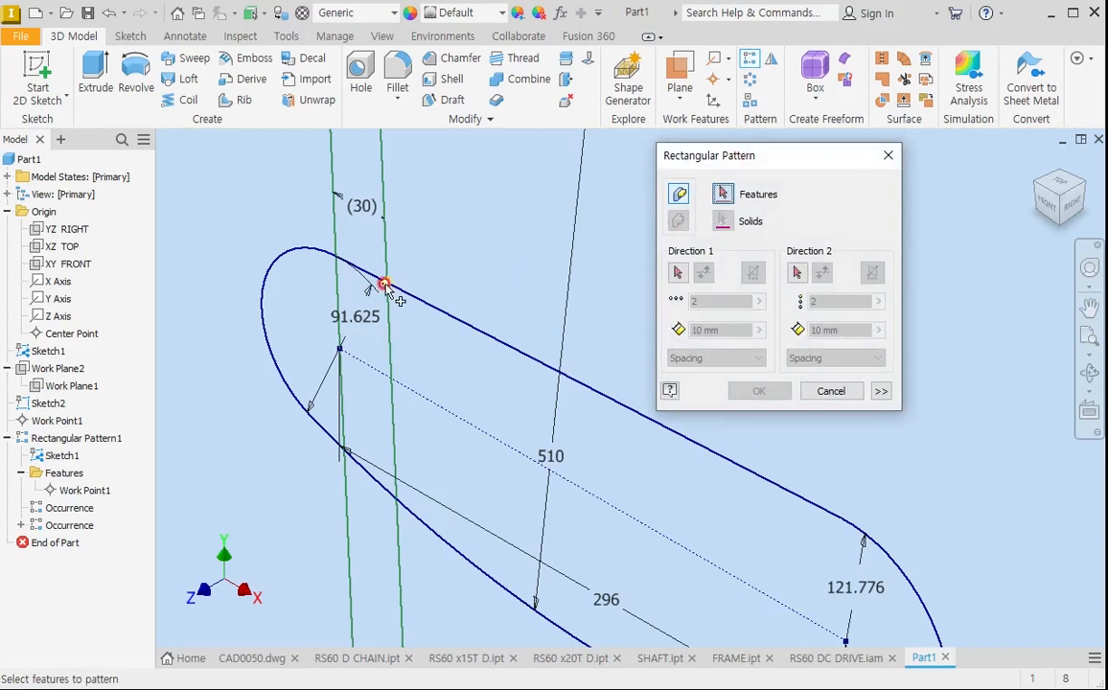
pyautogui.click(678, 273)
pyautogui.click(498, 340)
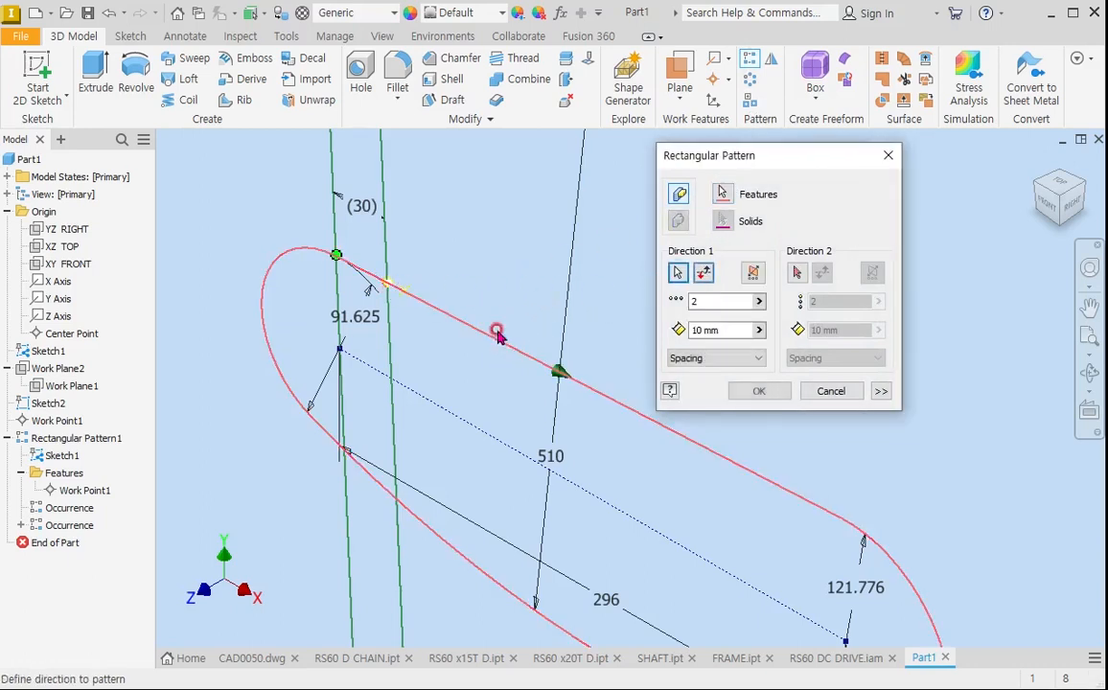
pyautogui.scroll(-3, 423, 255)
pyautogui.scroll(1, 582, 342)
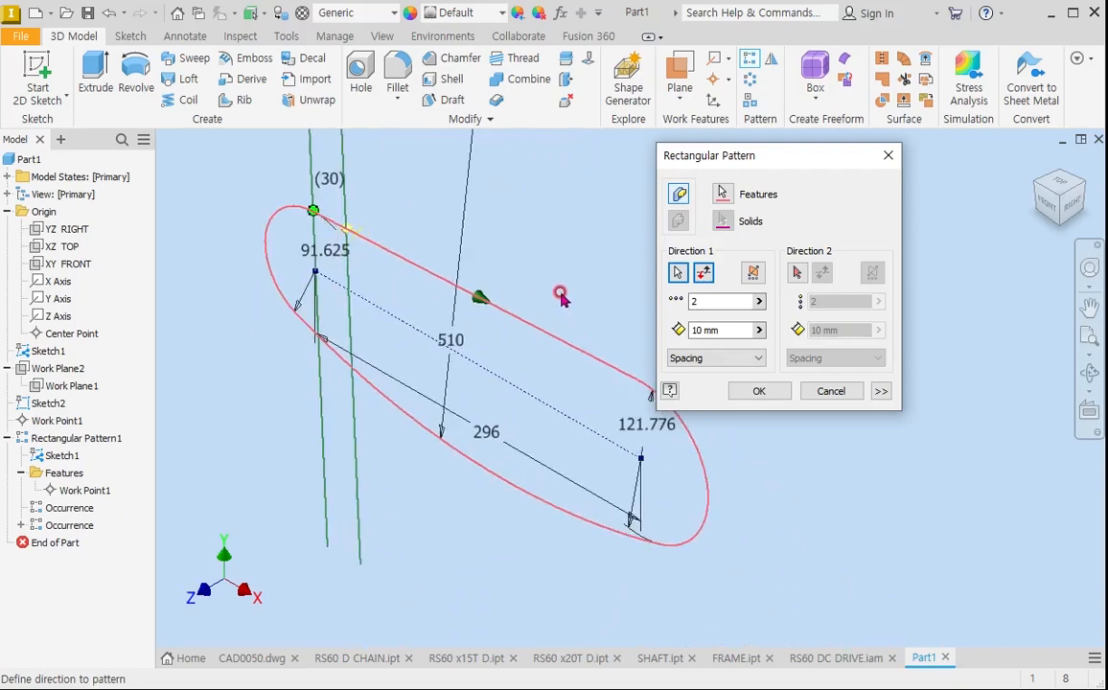
pyautogui.scroll(1, 561, 294)
pyautogui.moveTo(716, 302); pyautogui.dragTo(676, 308)
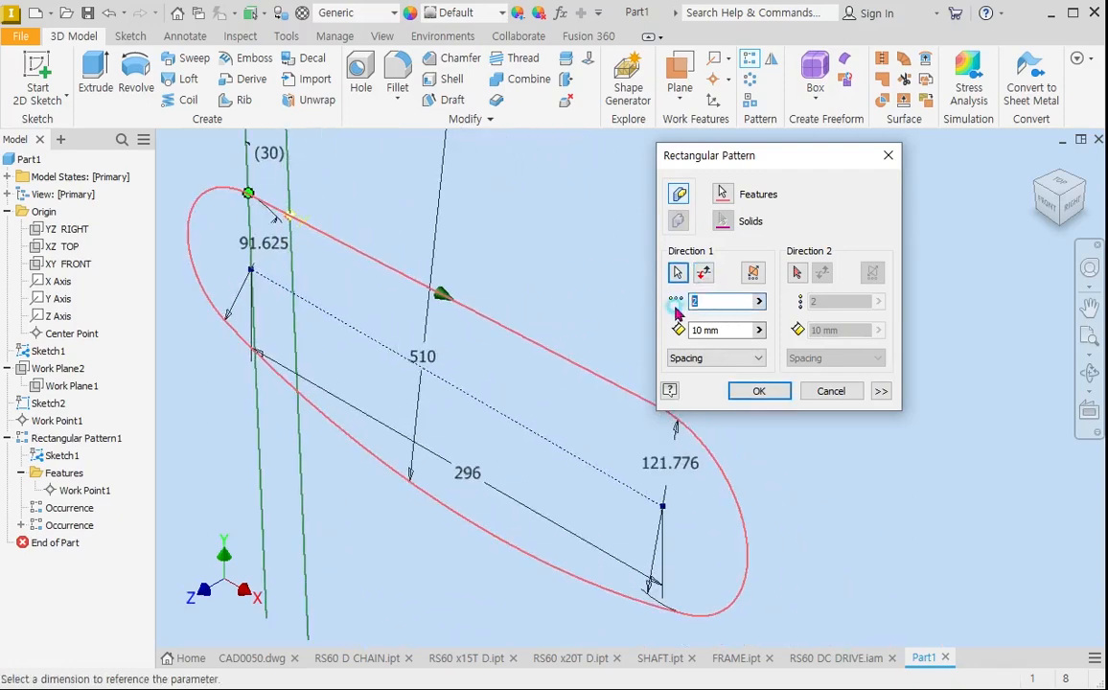
pyautogui.write('49')
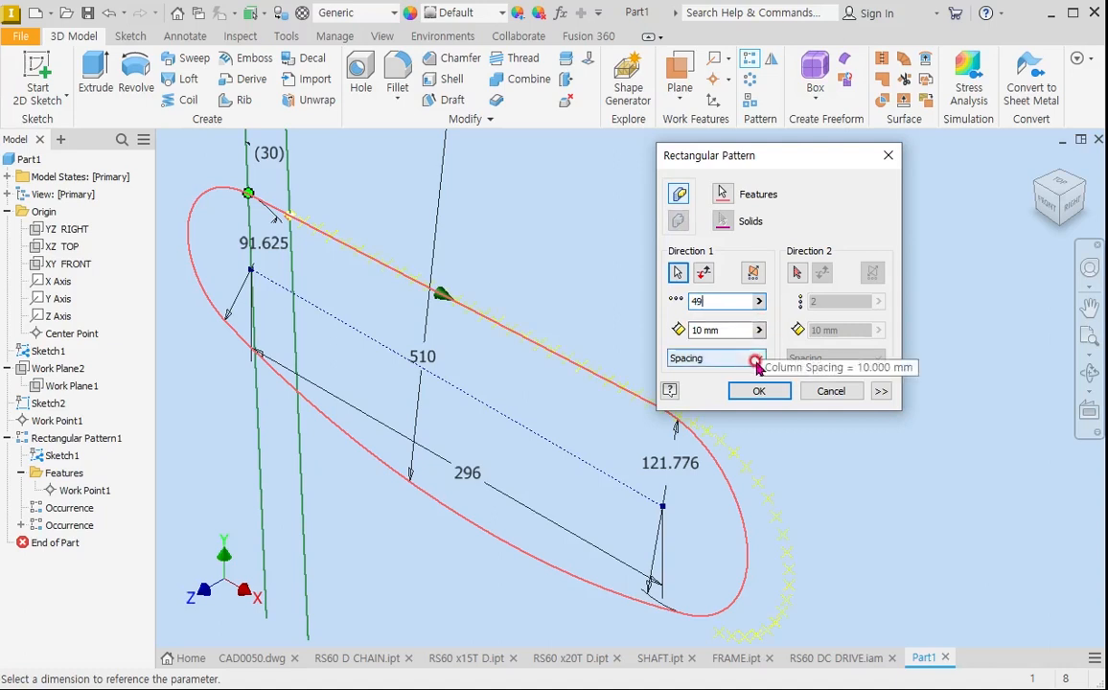
pyautogui.click(759, 358)
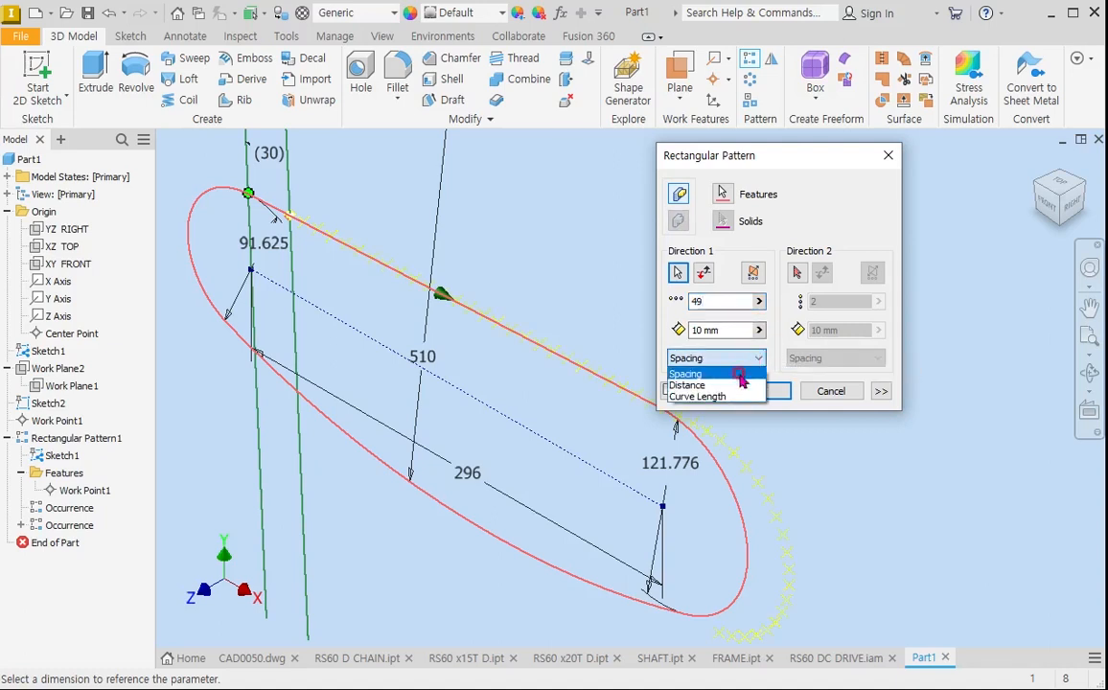
pyautogui.click(698, 397)
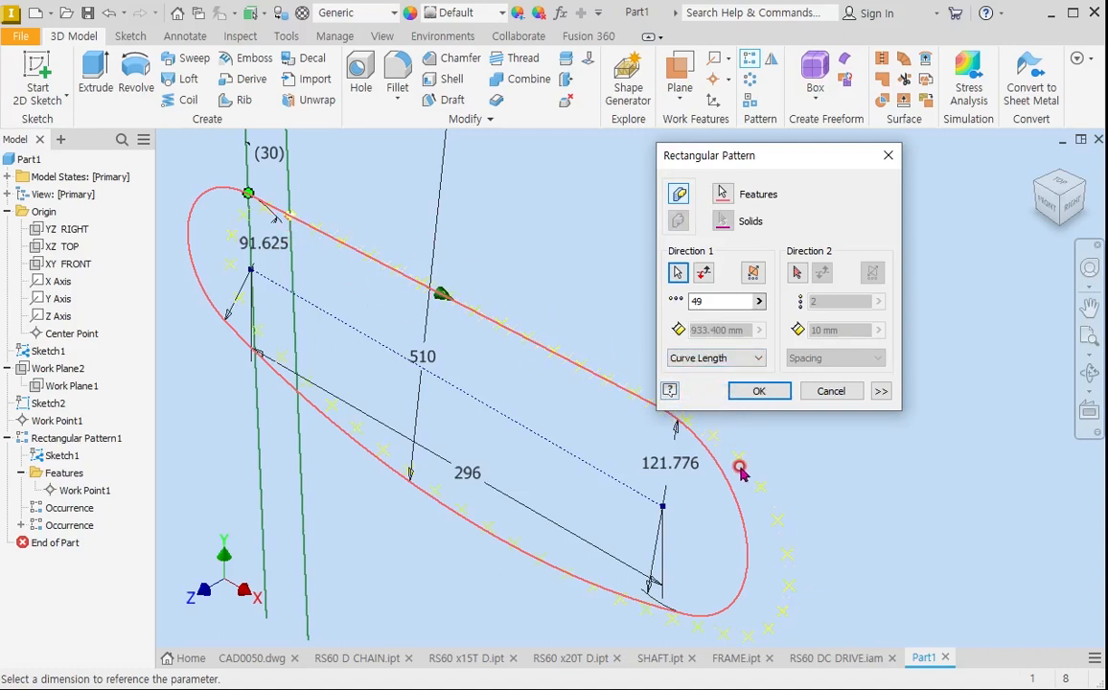
# Start the pattern path at the visible work point, set Compute to Adjust and Orientation to Direction1, and create the pattern.
pyautogui.click(882, 391)
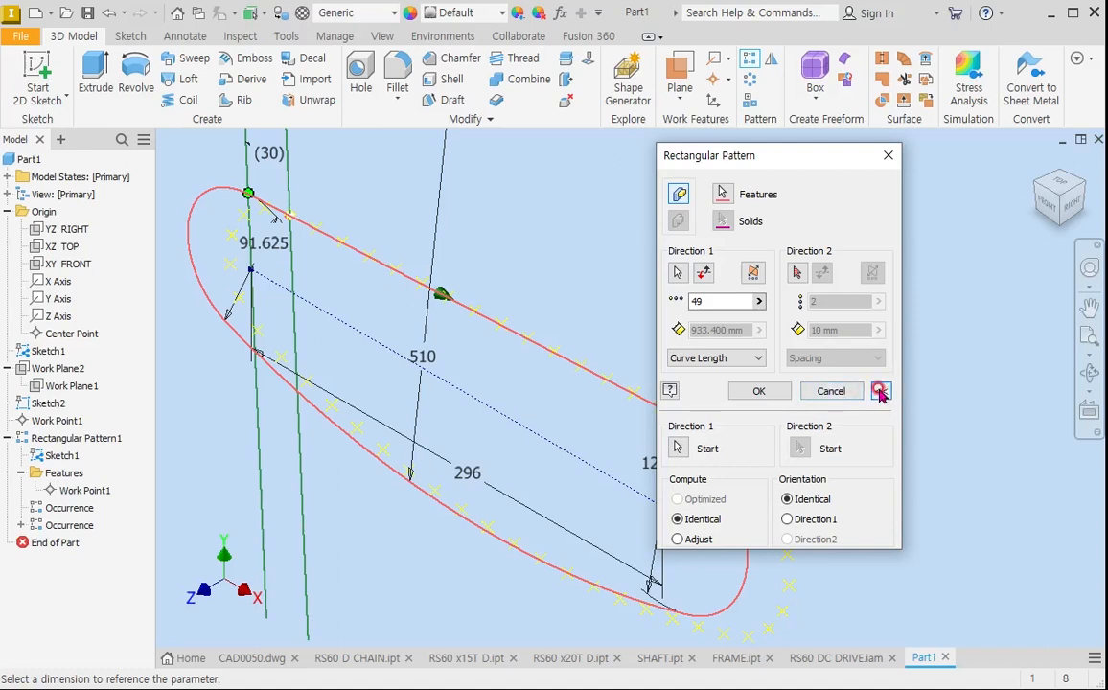
pyautogui.click(677, 447)
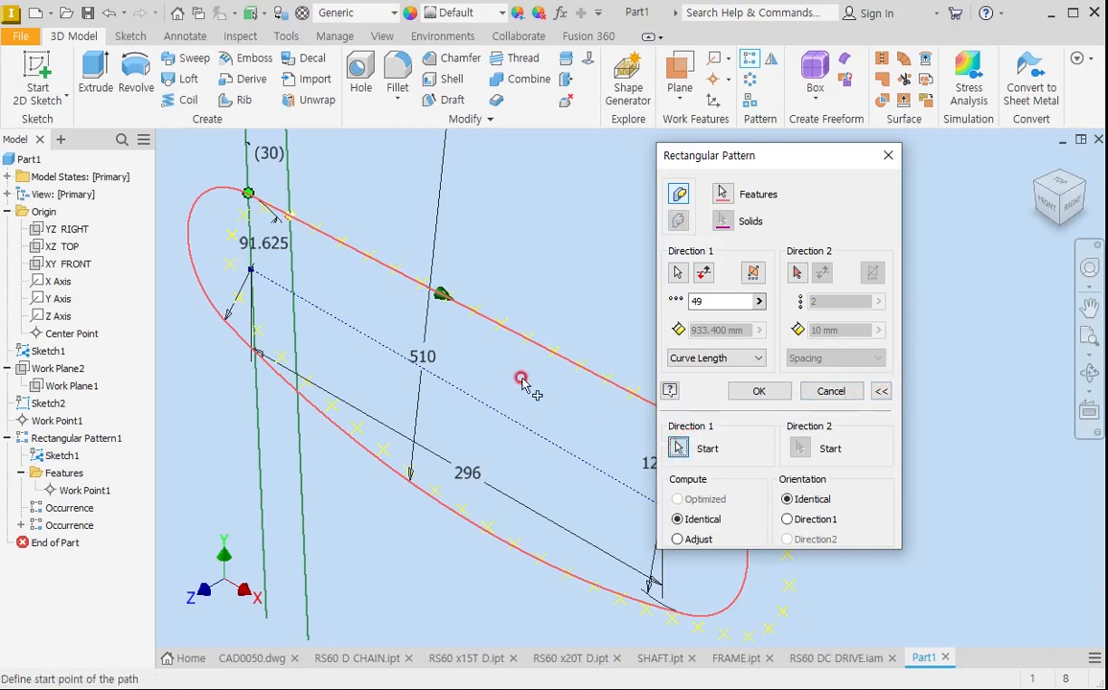
pyautogui.click(289, 215)
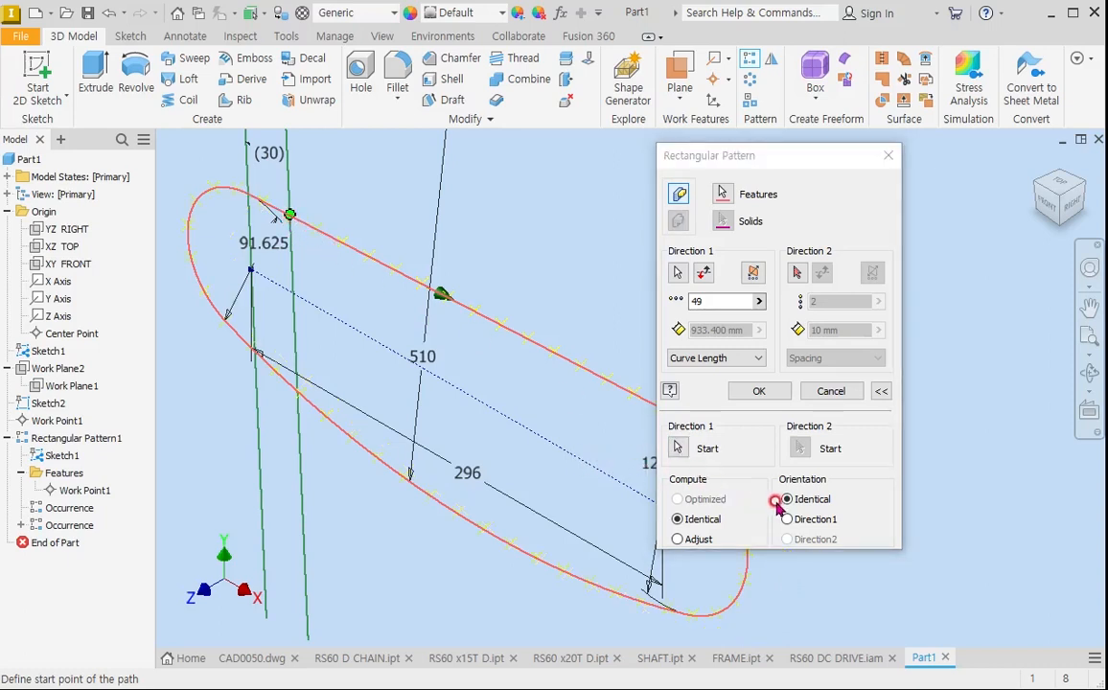
pyautogui.click(678, 540)
pyautogui.click(787, 519)
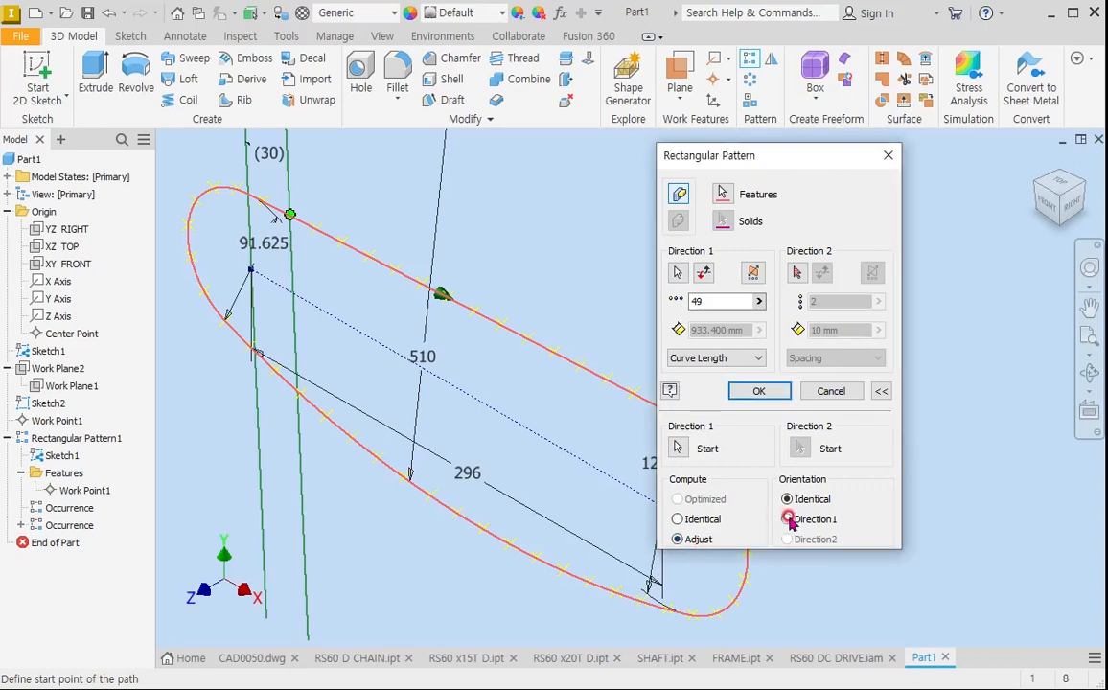
pyautogui.click(814, 518)
pyautogui.click(759, 391)
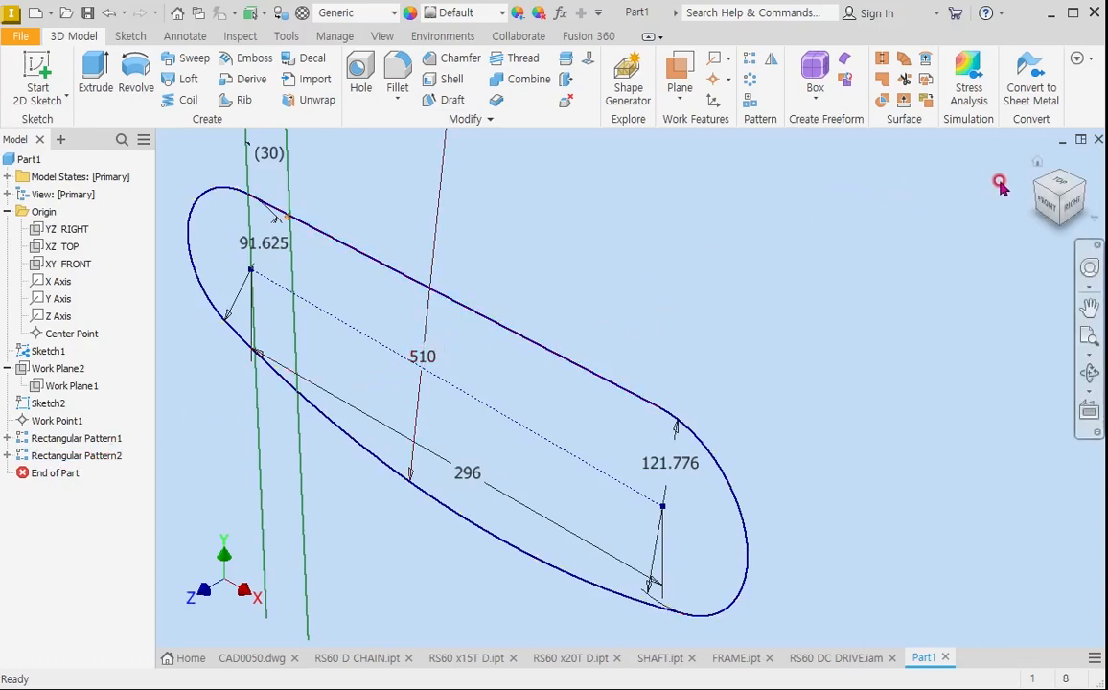
# Save the part as DCPATH in the new folder.
pyautogui.press('F6')
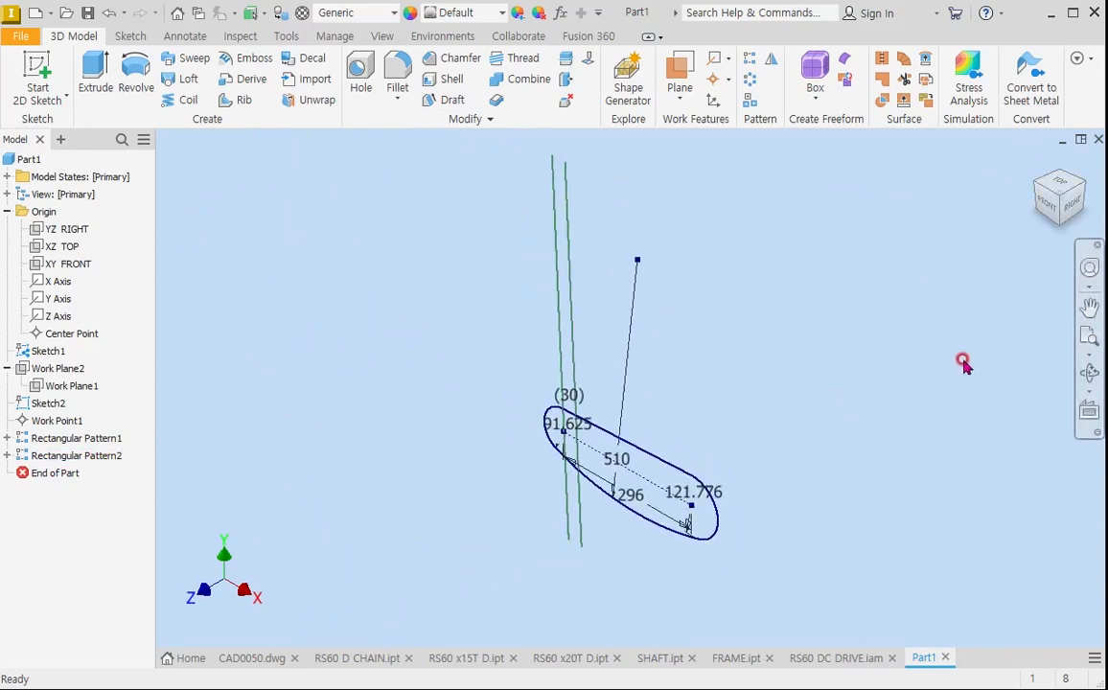
pyautogui.scroll(4, 670, 530)
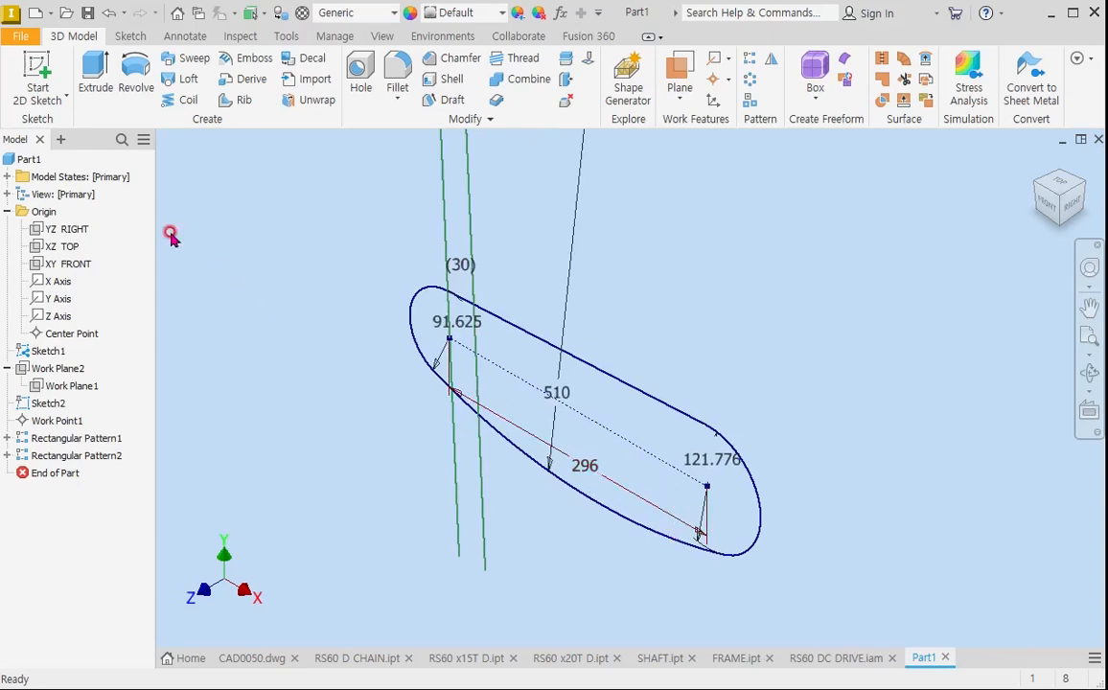
pyautogui.click(87, 14)
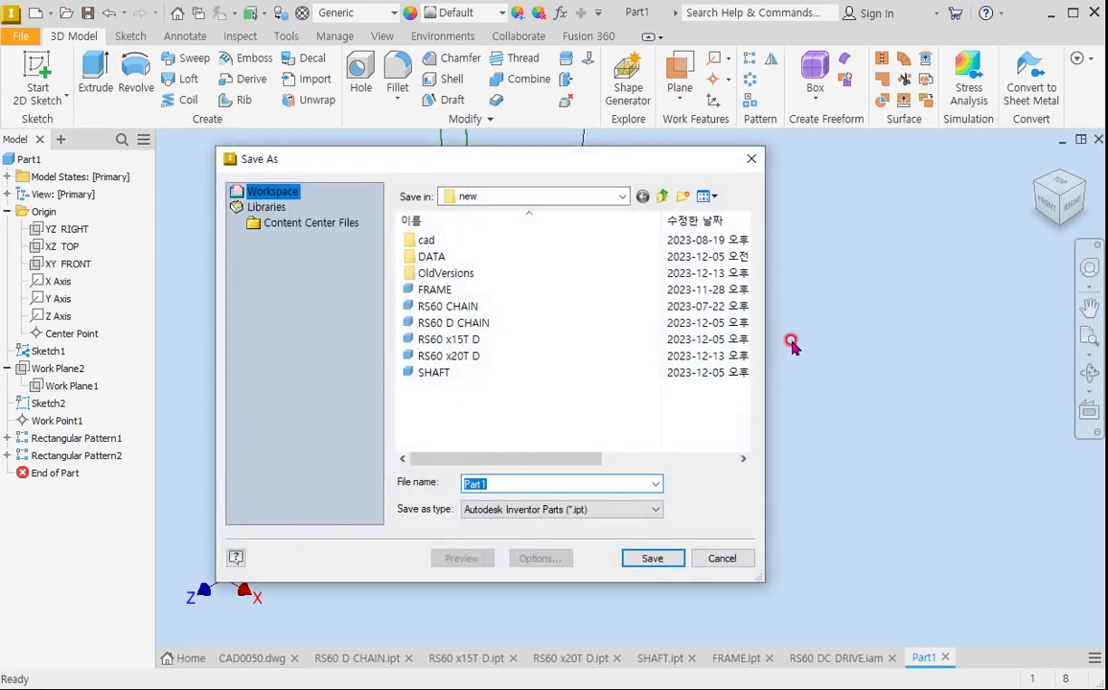
pyautogui.write('DCPATH')
pyautogui.press('Return')
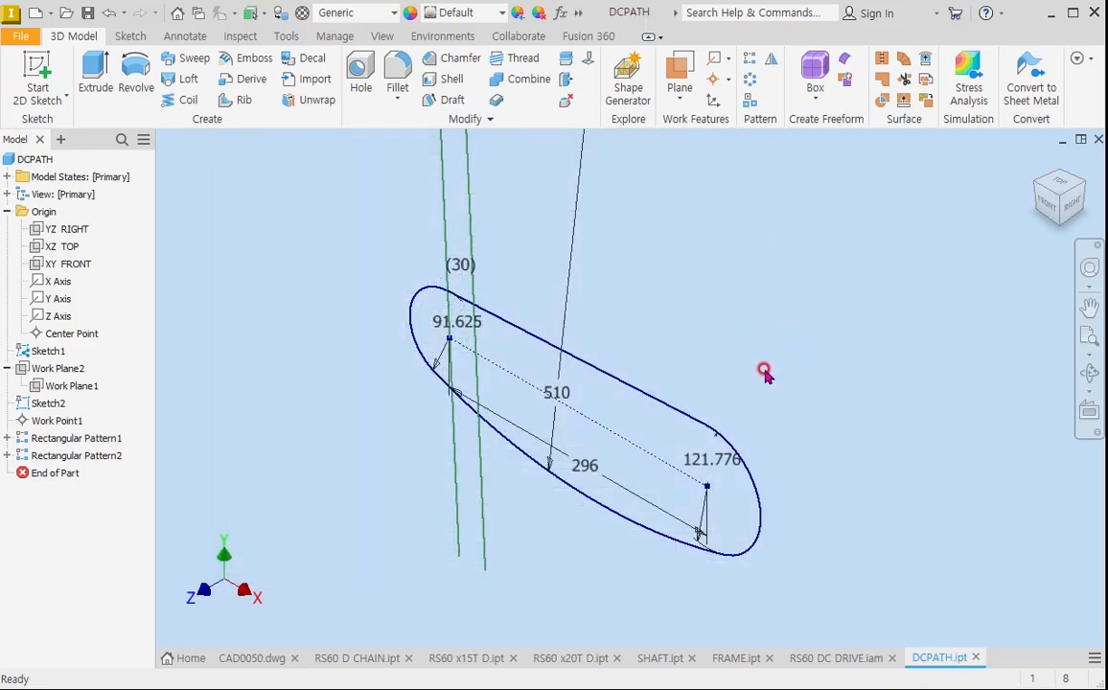
# Switch to the RS60 DC DRIVE assembly and place one DCPATH part beside the sprockets.
pyautogui.click(829, 657)
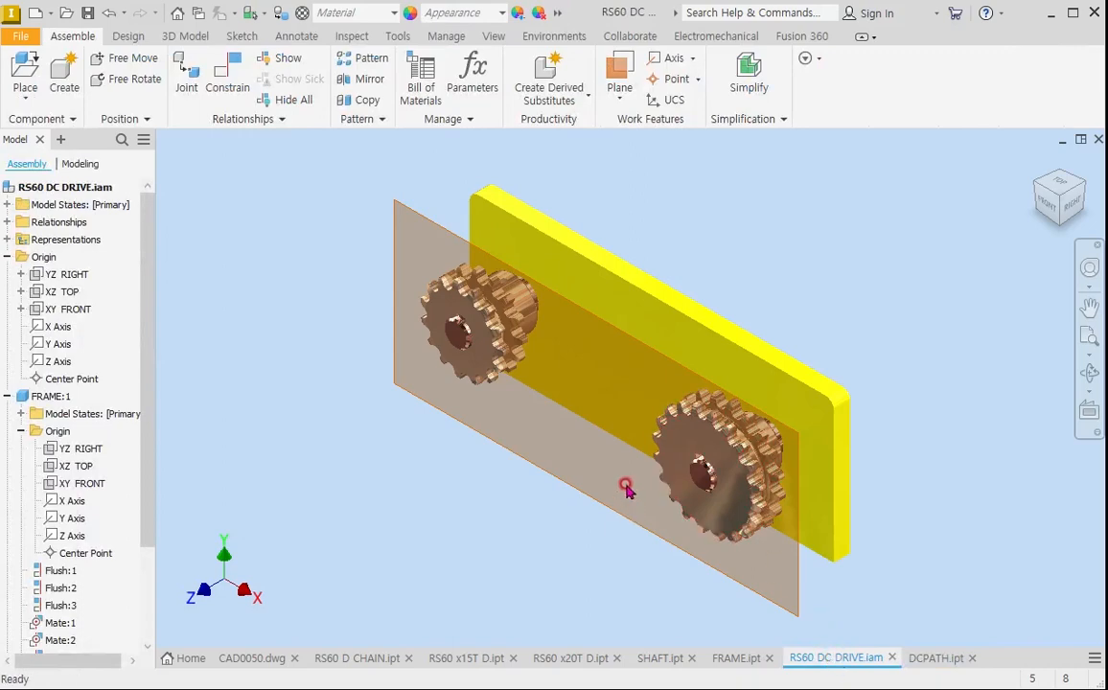
pyautogui.press('p')
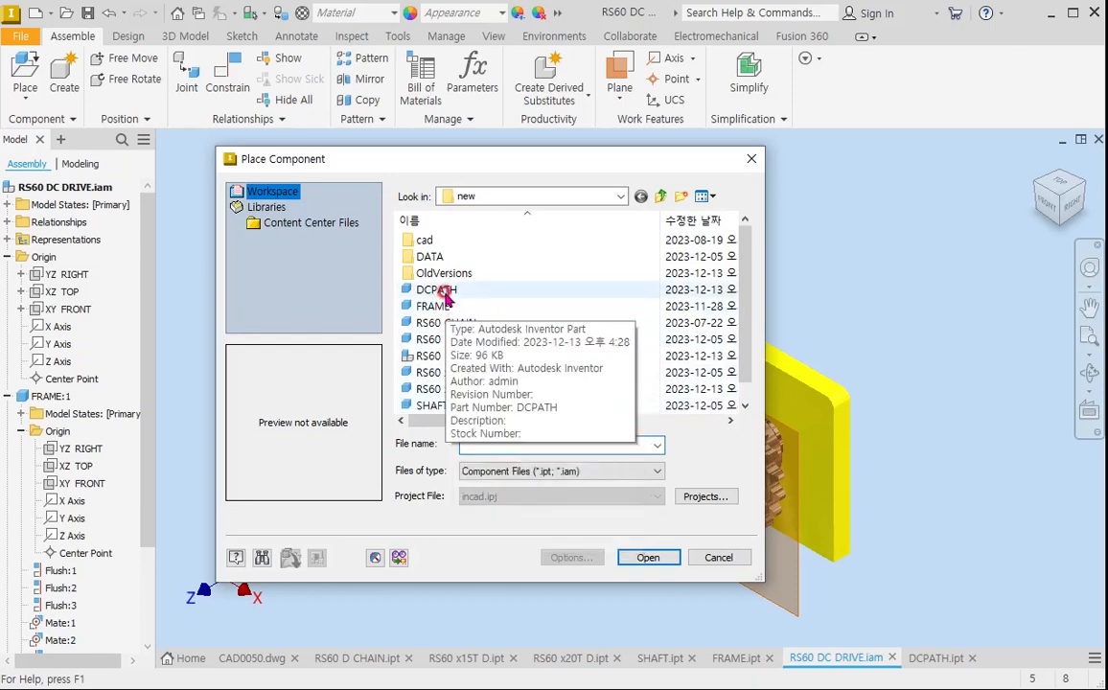
pyautogui.doubleClick(443, 290)
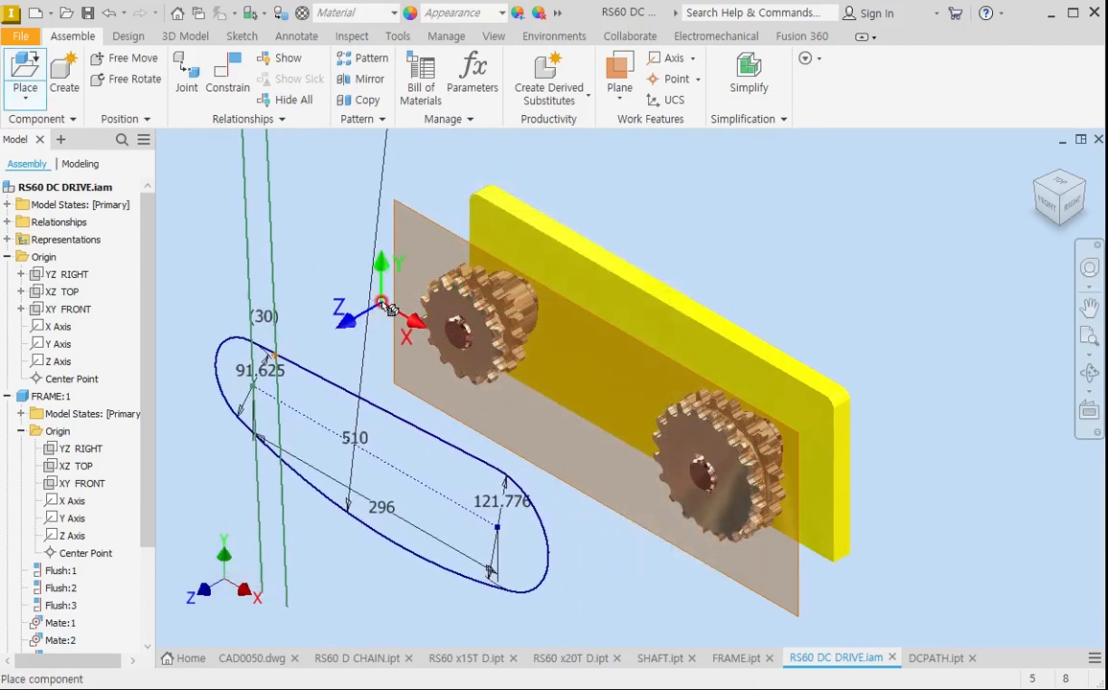
pyautogui.click(388, 307)
pyautogui.press('Escape')
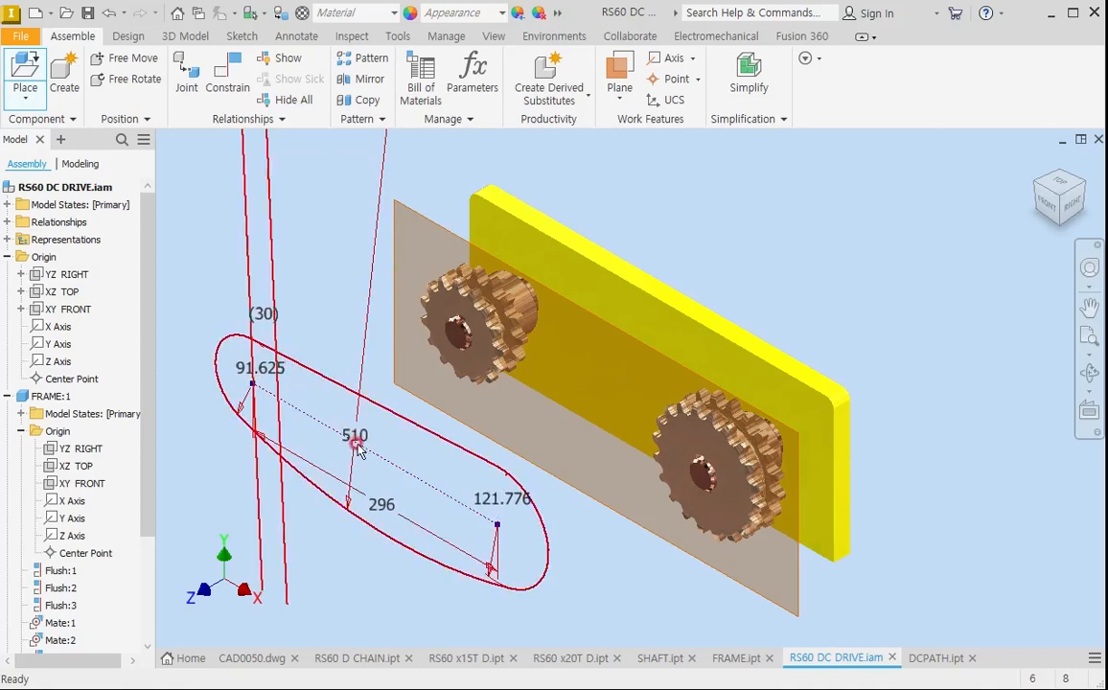
# Create a work axis through the small arc's centre point on the DCPATH sketch, parallel to the assembly's Z axis.
pyautogui.scroll(2, 313, 451)
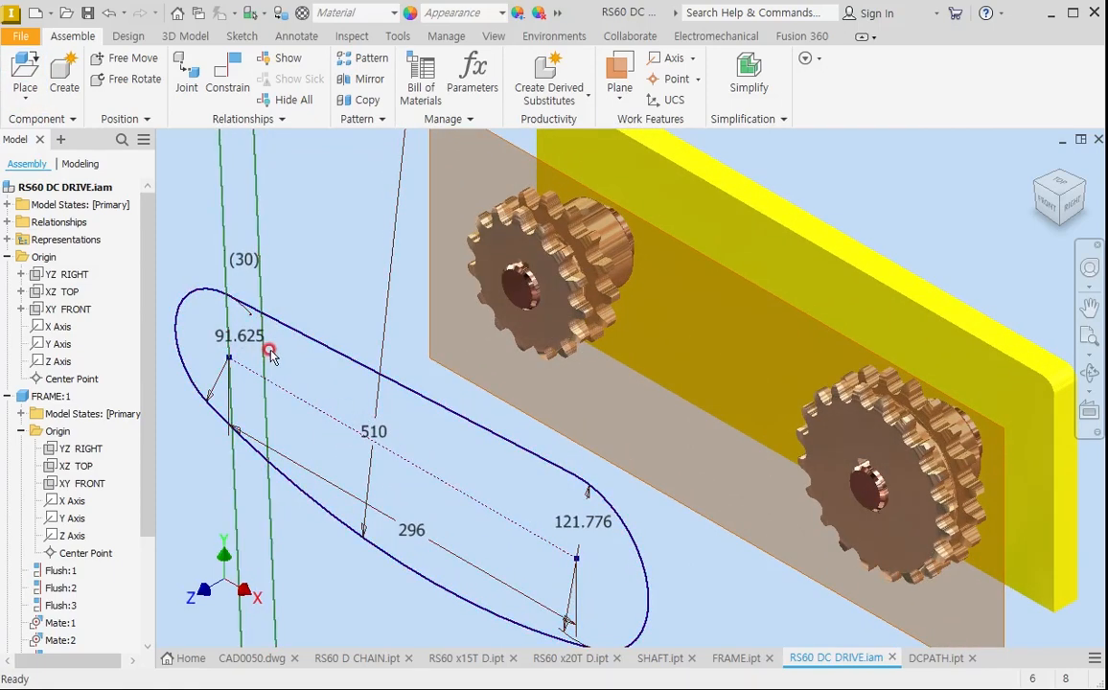
pyautogui.click(306, 291)
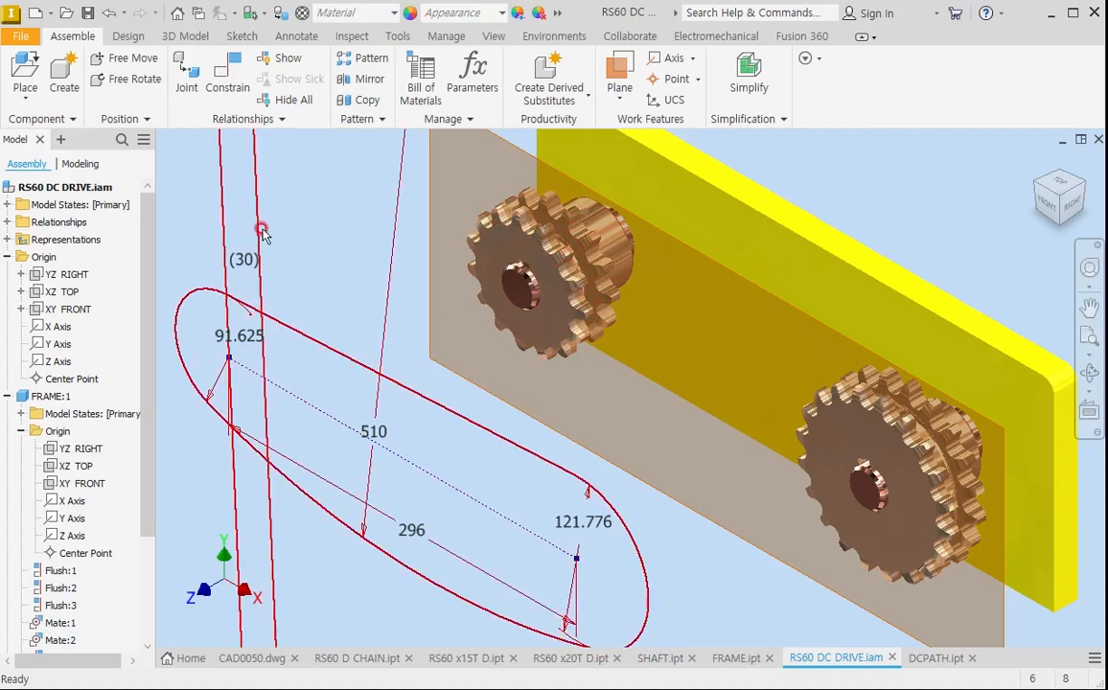
pyautogui.click(658, 60)
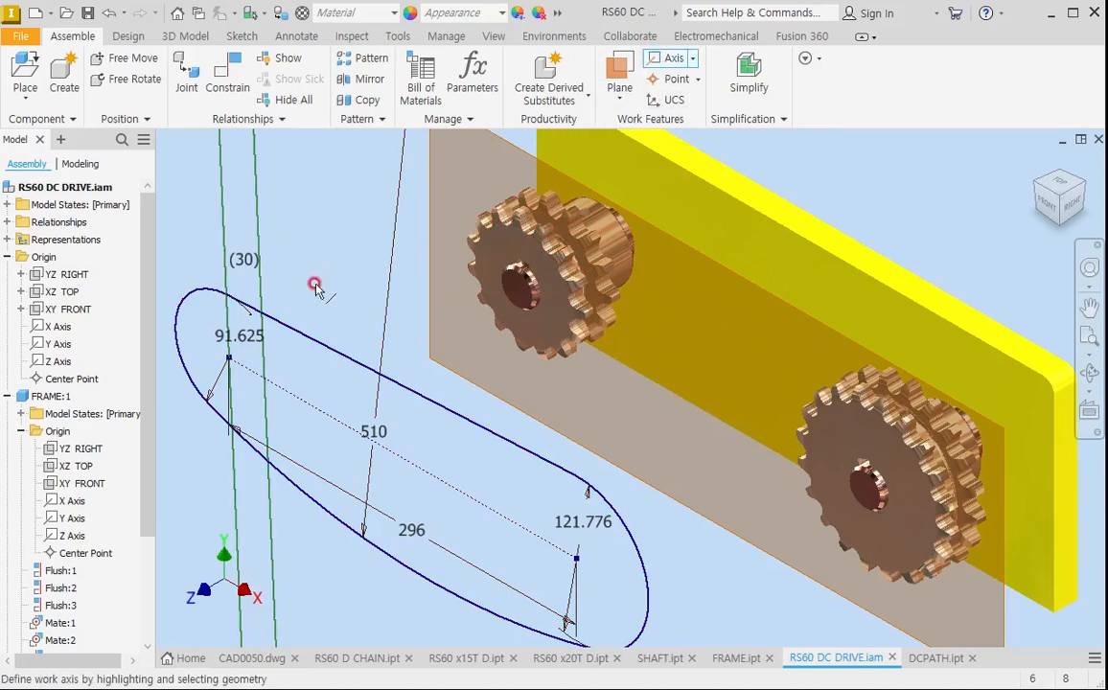
pyautogui.click(232, 357)
pyautogui.click(57, 361)
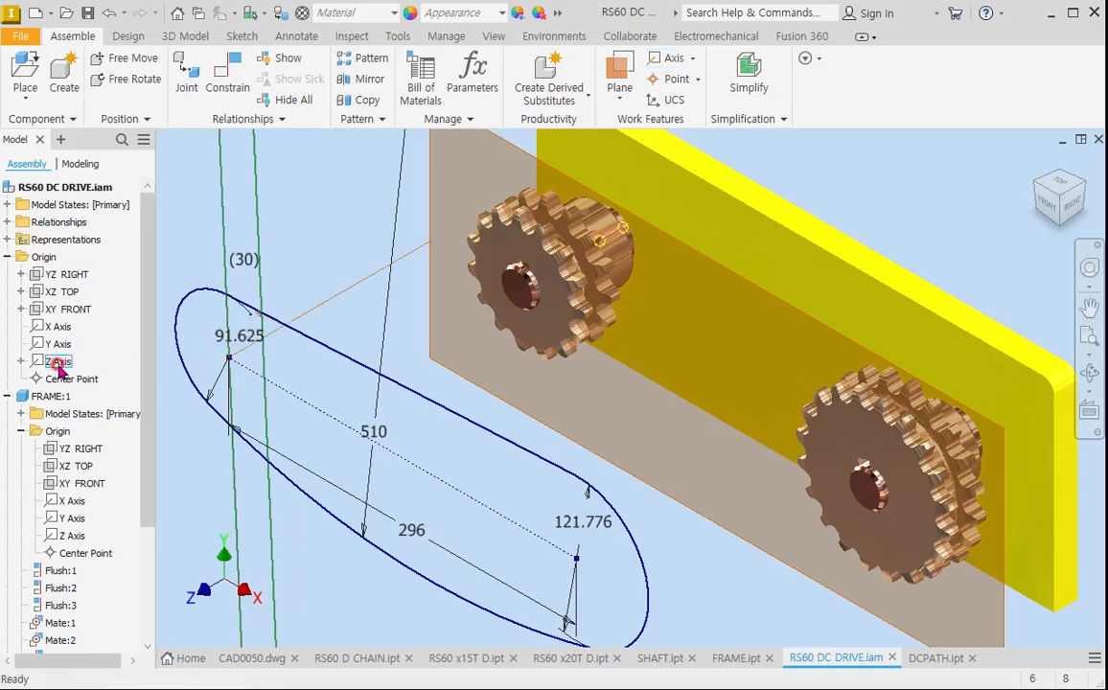
# Create a work axis through the large arc's centre point on the DCPATH sketch, parallel to the assembly's Z axis.
pyautogui.click(673, 58)
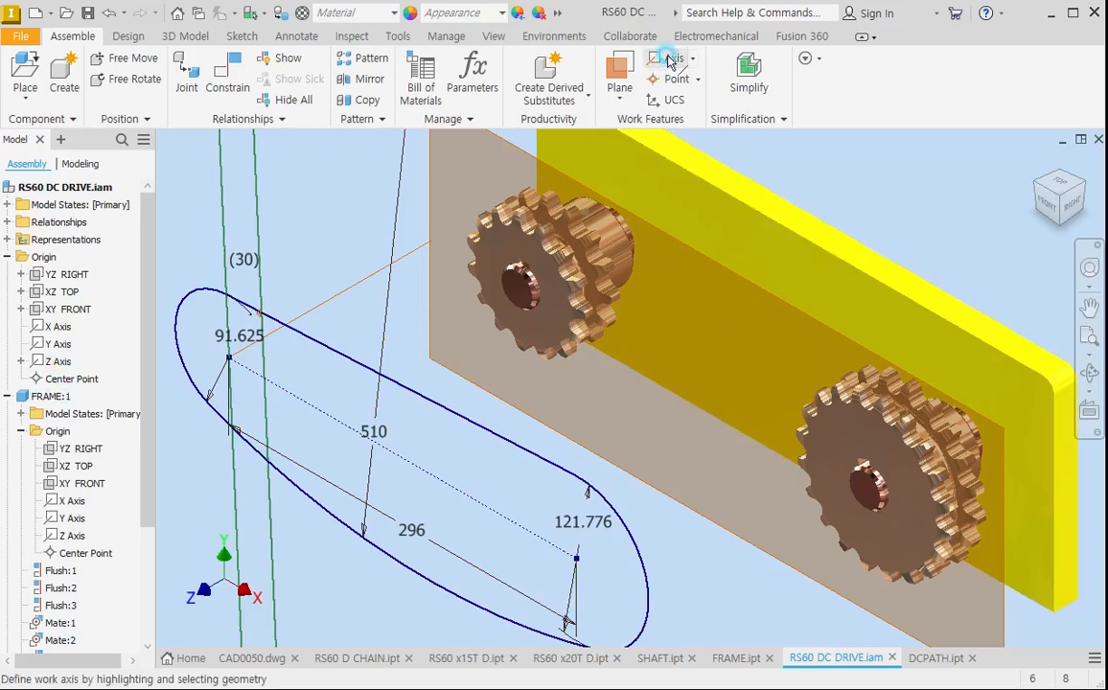
pyautogui.click(577, 561)
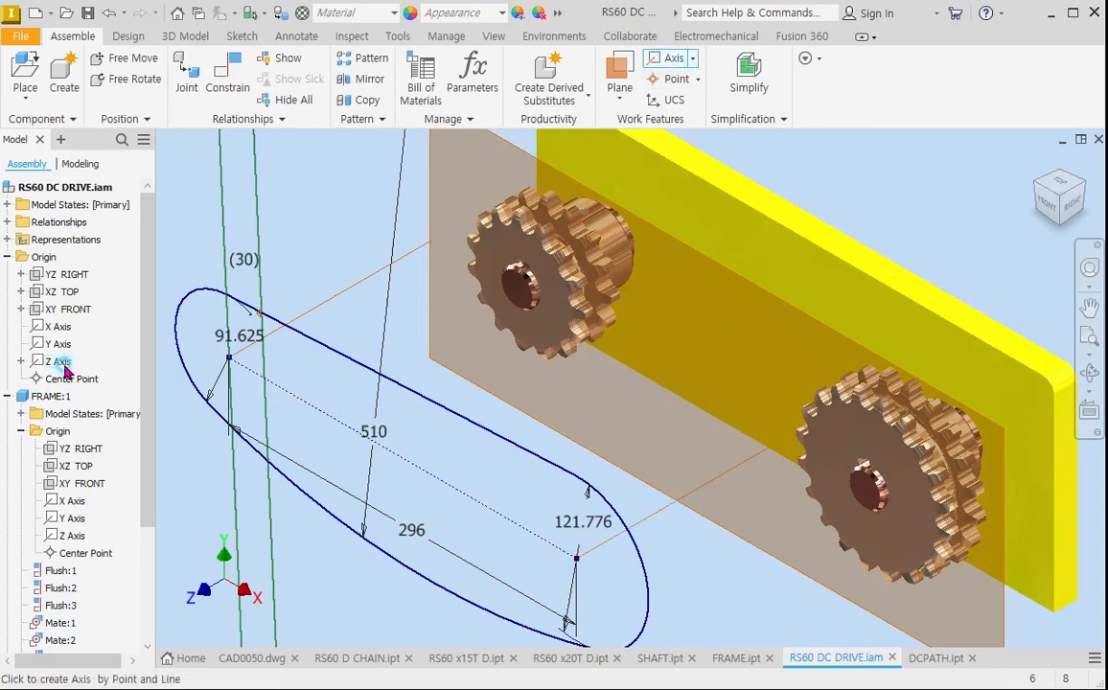
pyautogui.click(61, 364)
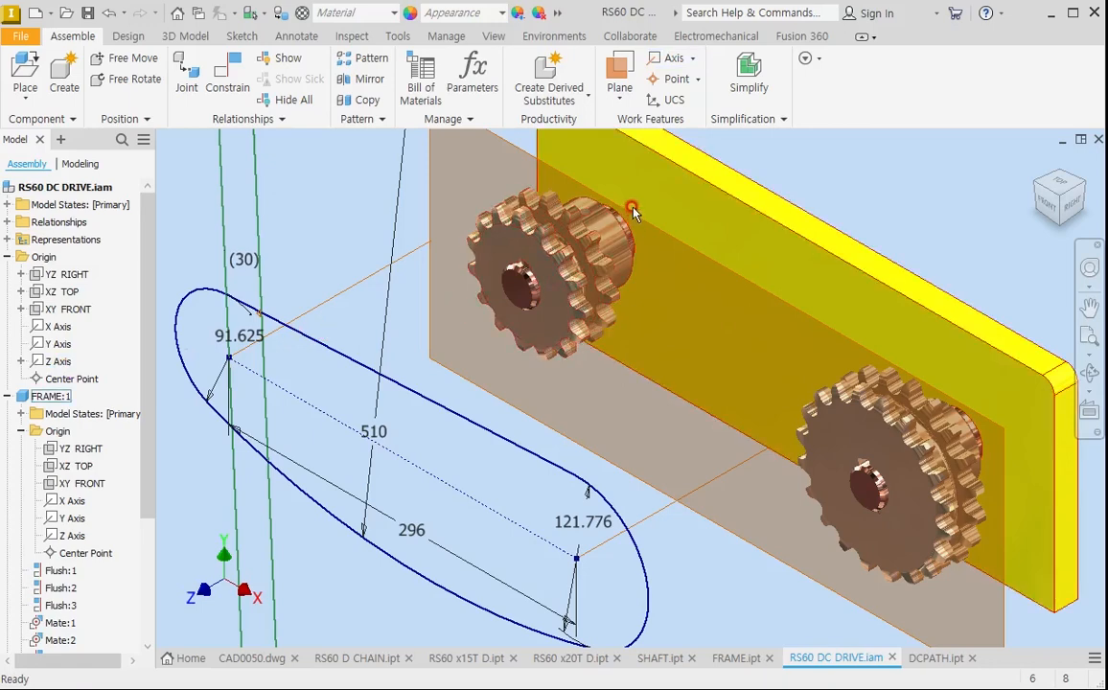
pyautogui.click(282, 330)
pyautogui.scroll(2, 162, 373)
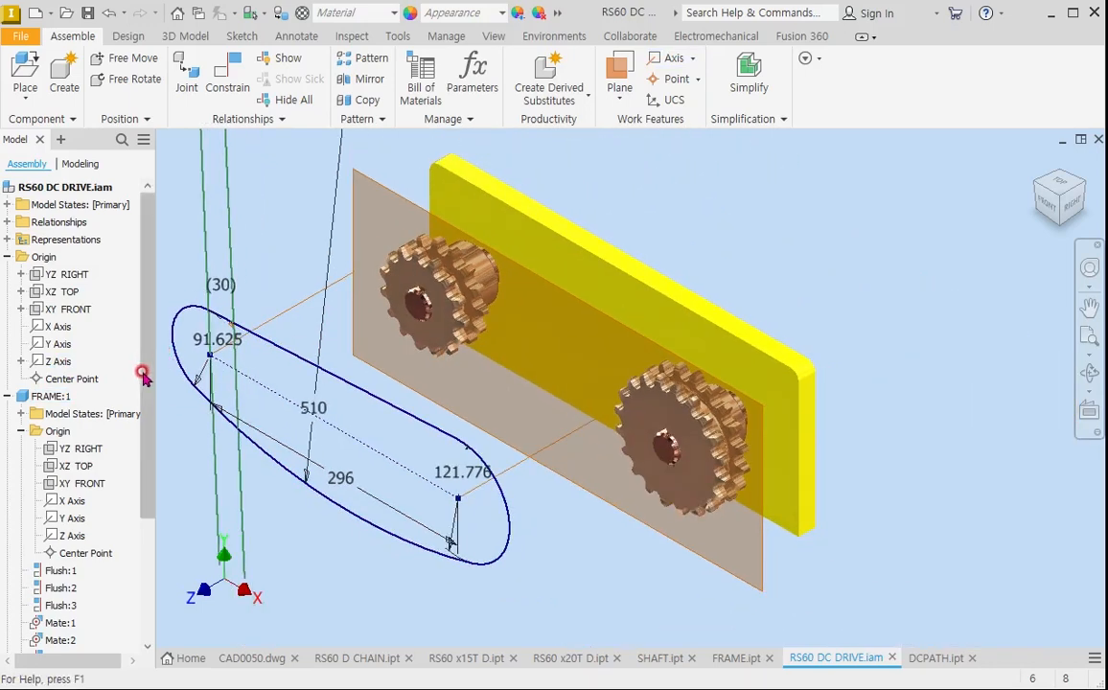
pyautogui.scroll(-1, 137, 425)
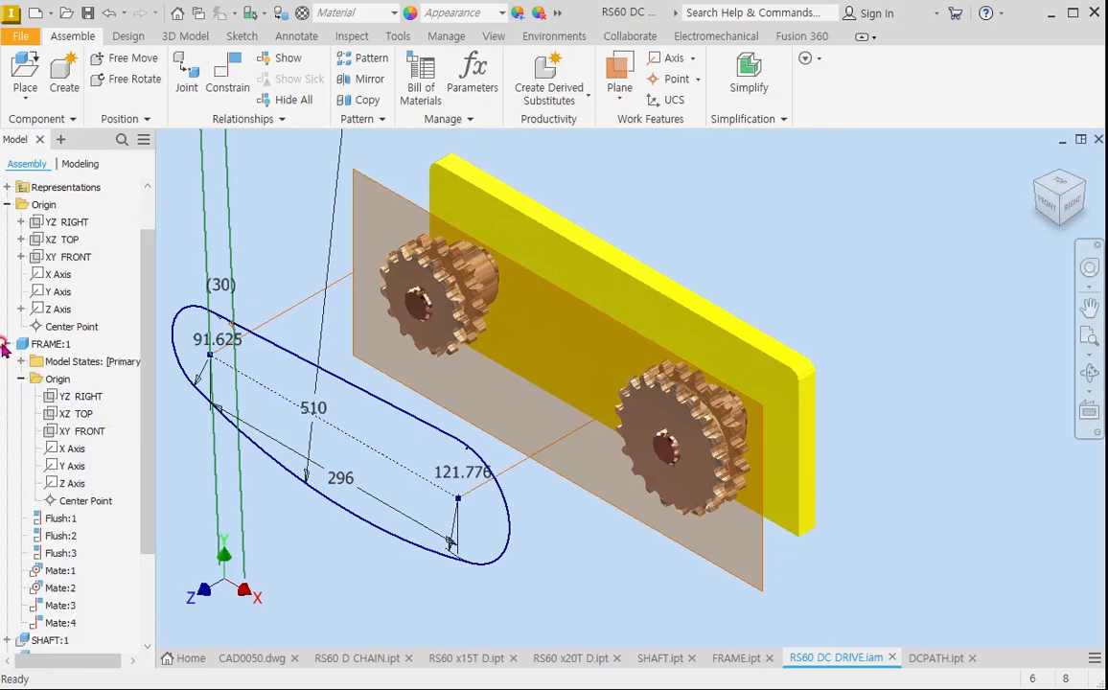
# Add a flush constraint with 0 mm offset between DCPATH's XY FRONT origin plane and the assembly's Work Plane1.
pyautogui.click(6, 344)
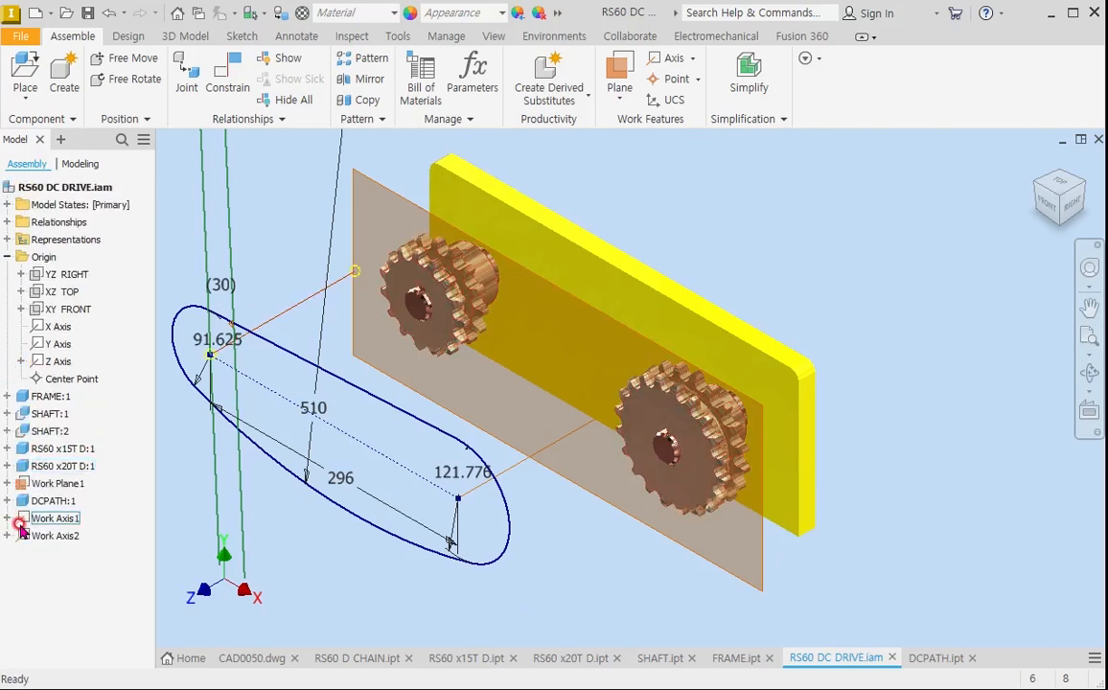
pyautogui.click(7, 502)
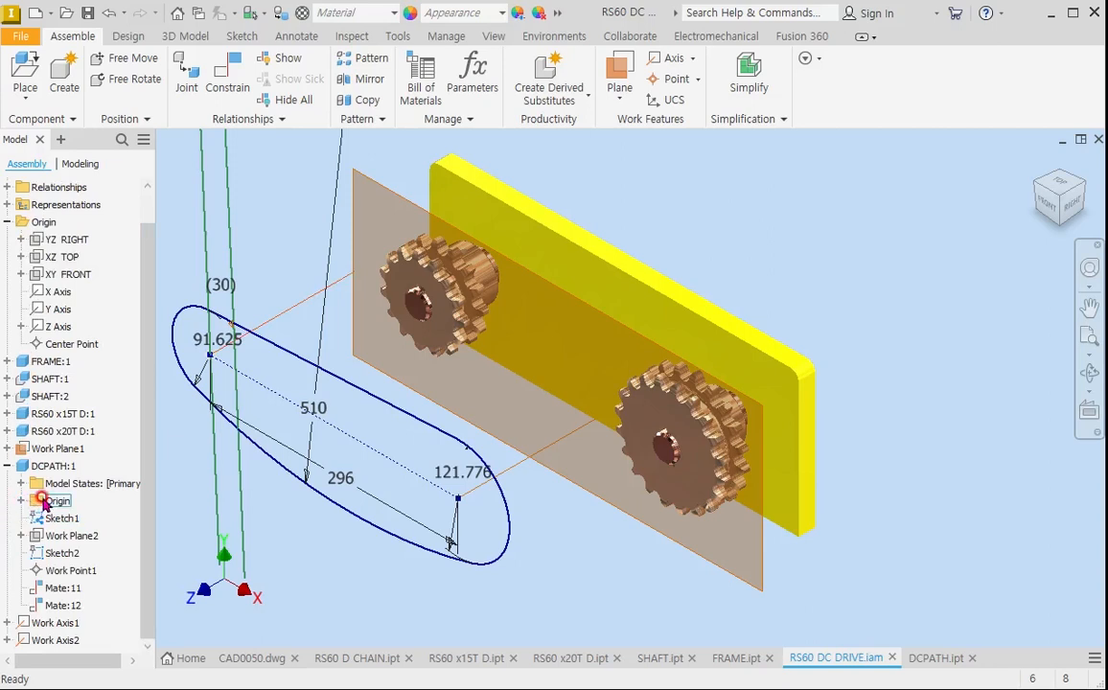
pyautogui.click(20, 501)
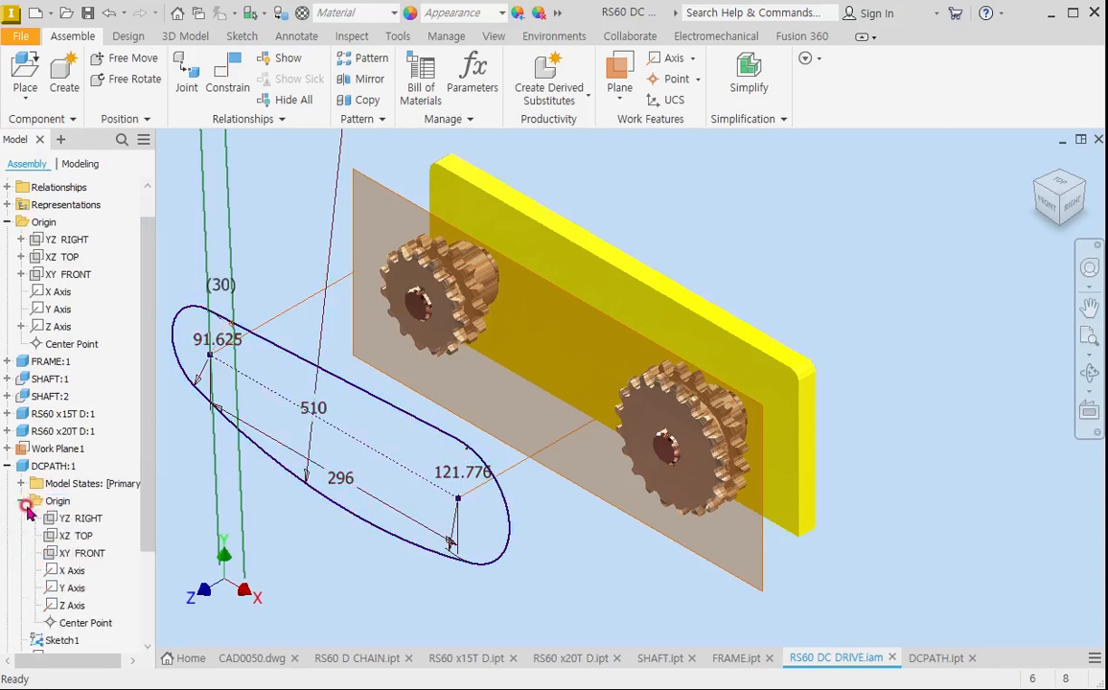
pyautogui.click(84, 555)
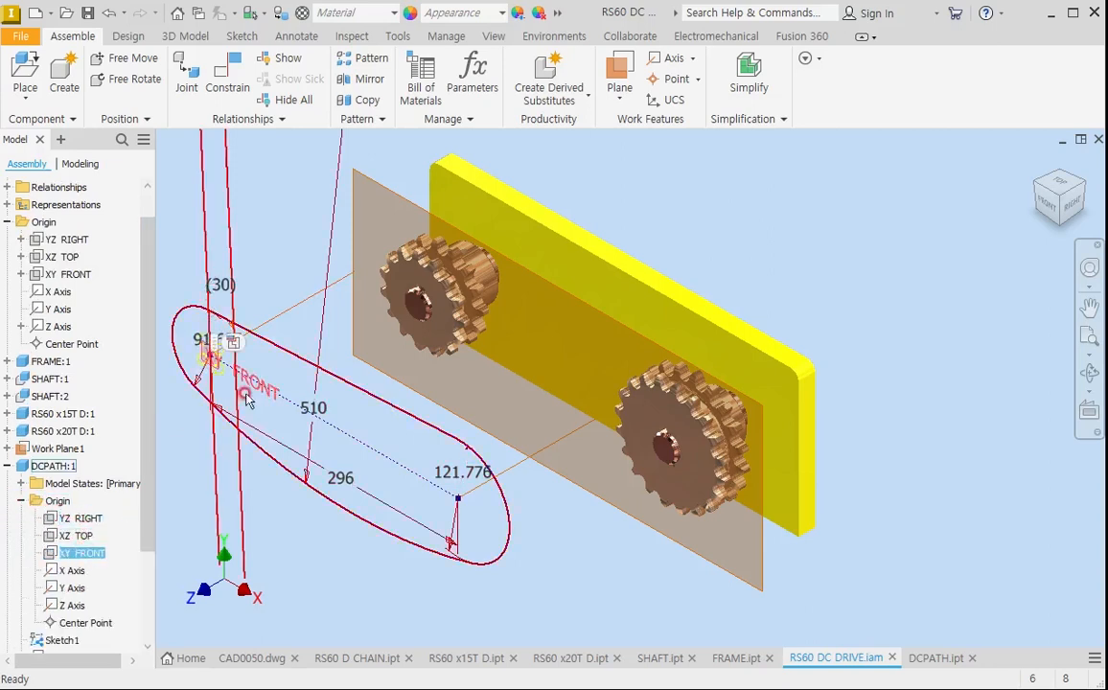
pyautogui.click(228, 76)
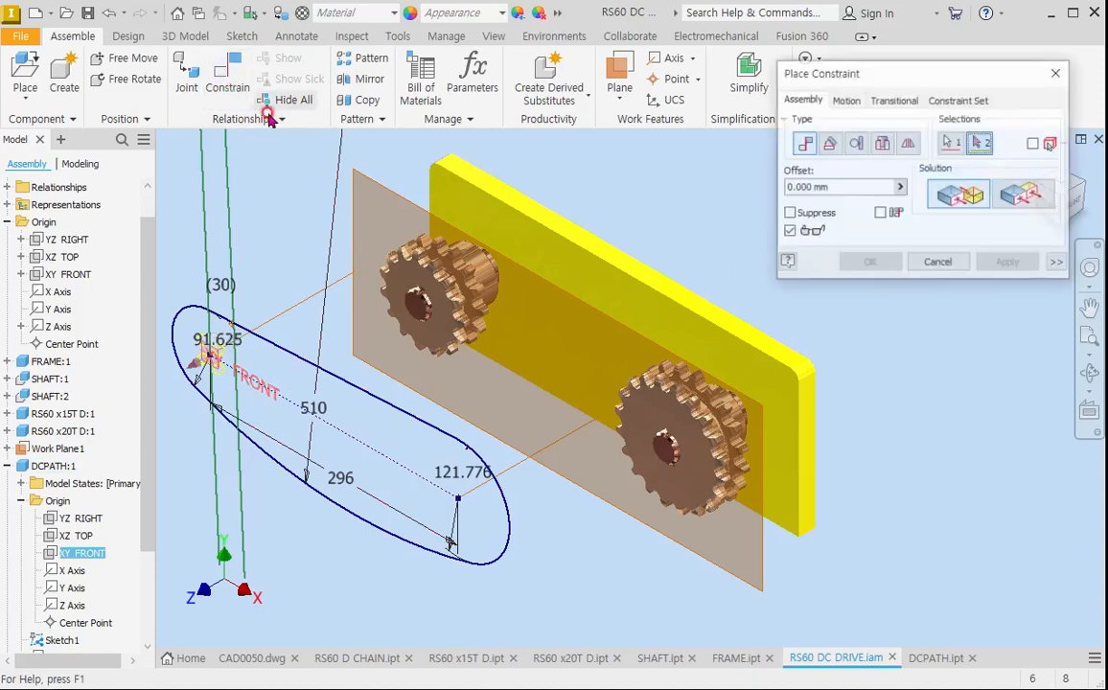
pyautogui.click(393, 202)
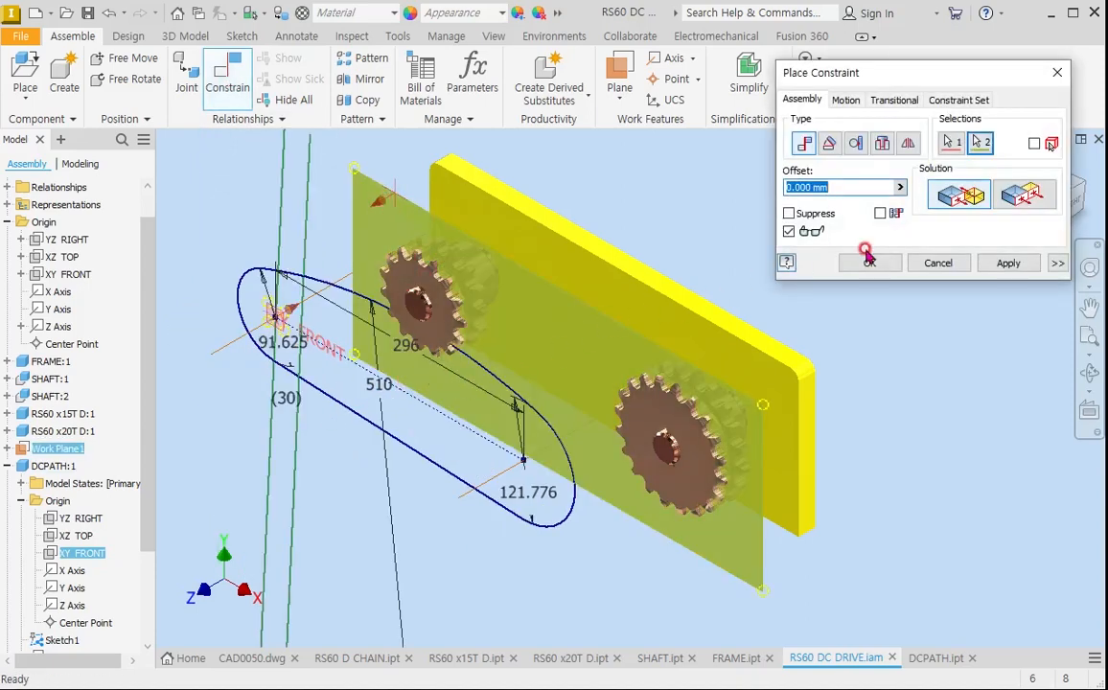
pyautogui.click(1028, 197)
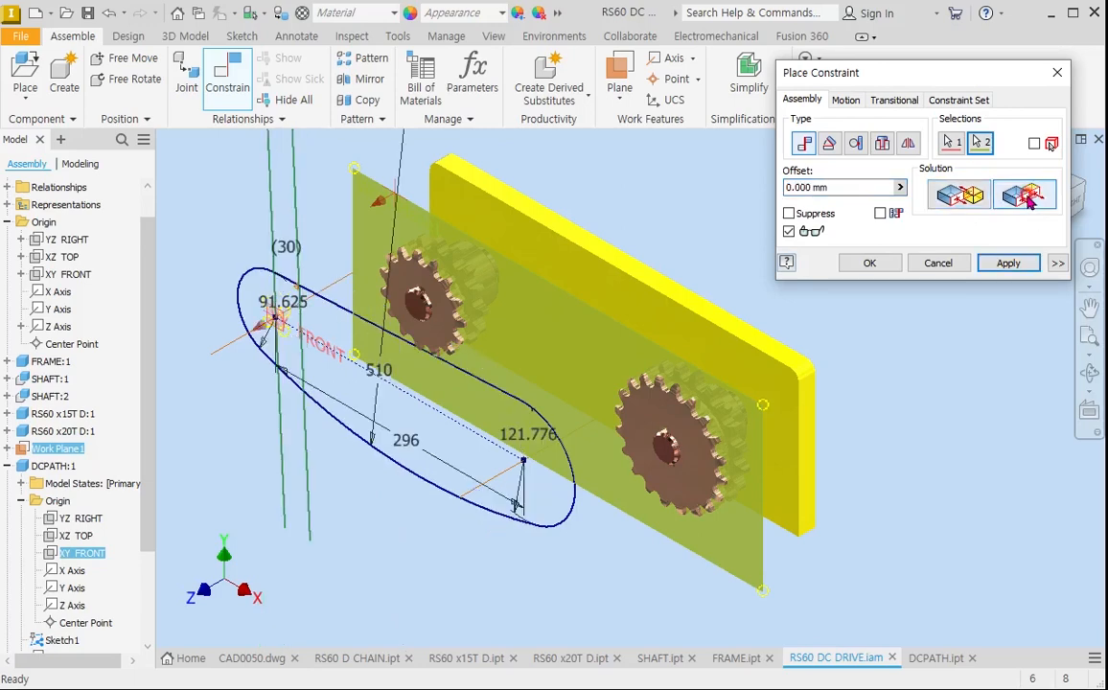
pyautogui.click(1010, 262)
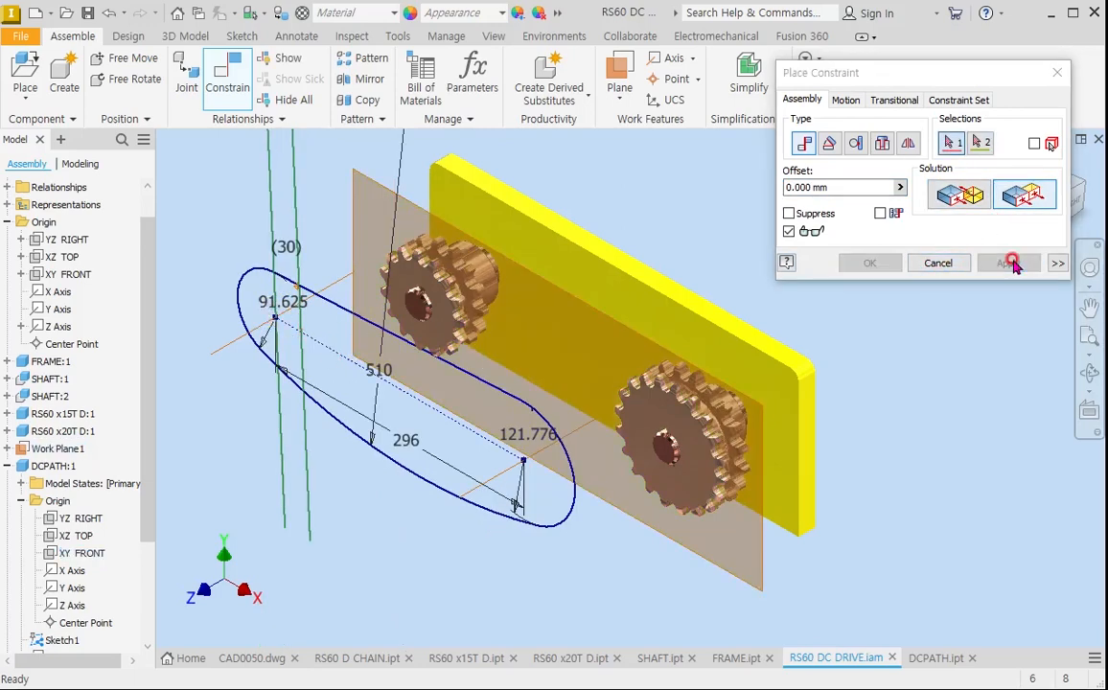
pyautogui.scroll(3, 334, 305)
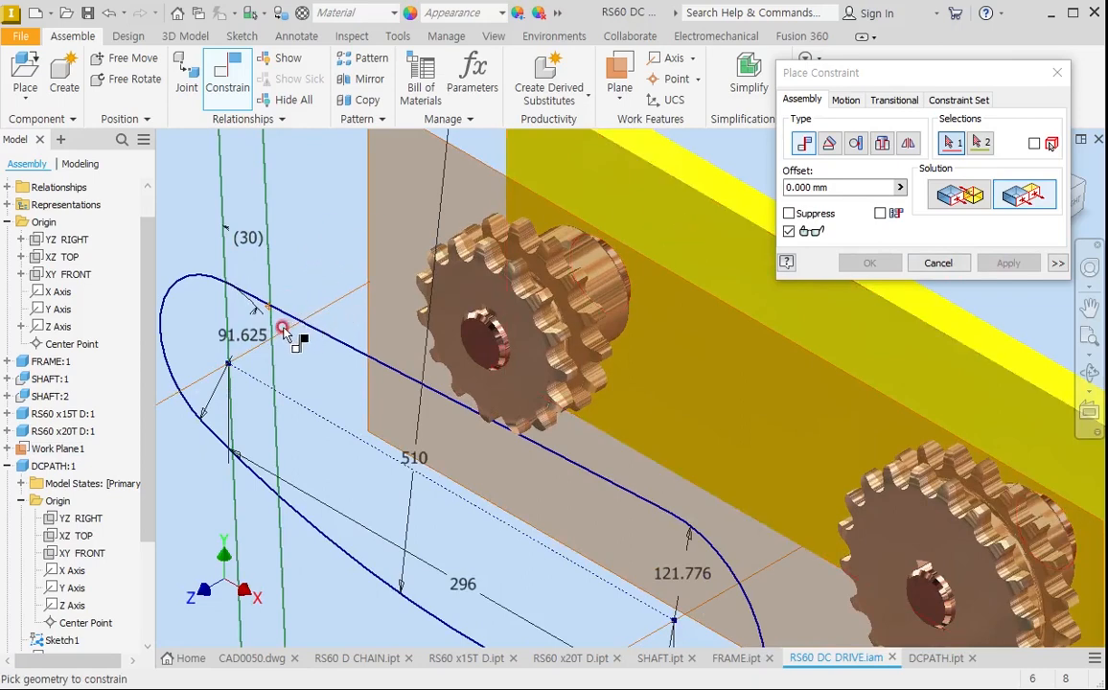
pyautogui.click(1058, 72)
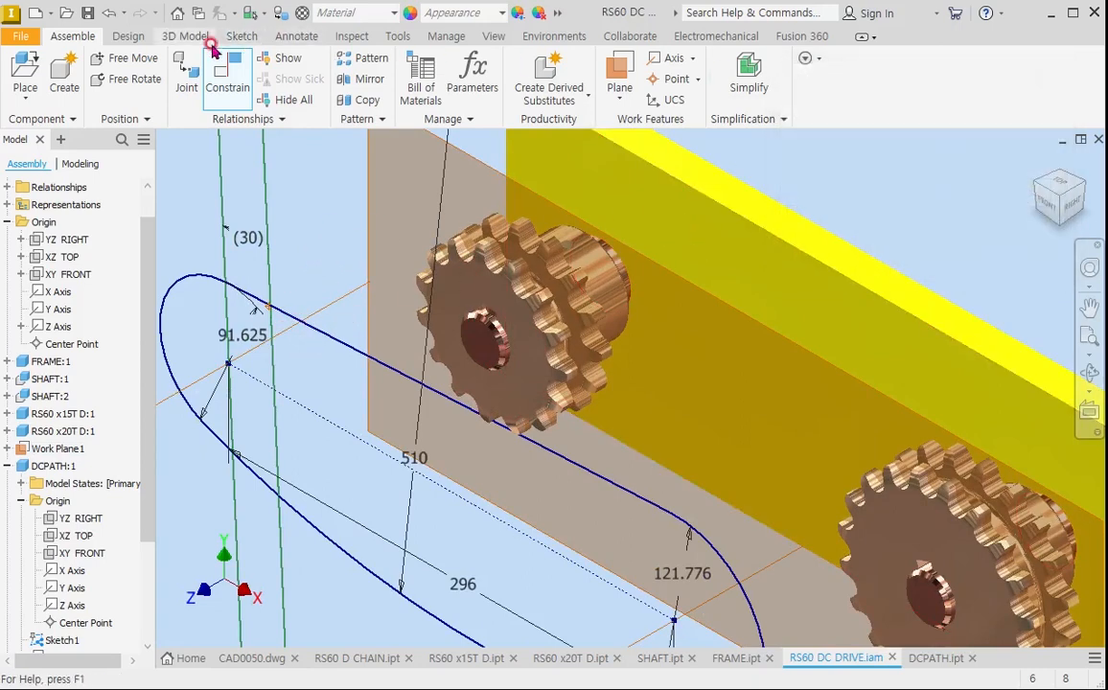
# Mate the work axis through DCPATH's small arc centre with the axis of the RS60 x15T D sprocket at 0 mm offset.
pyautogui.click(228, 78)
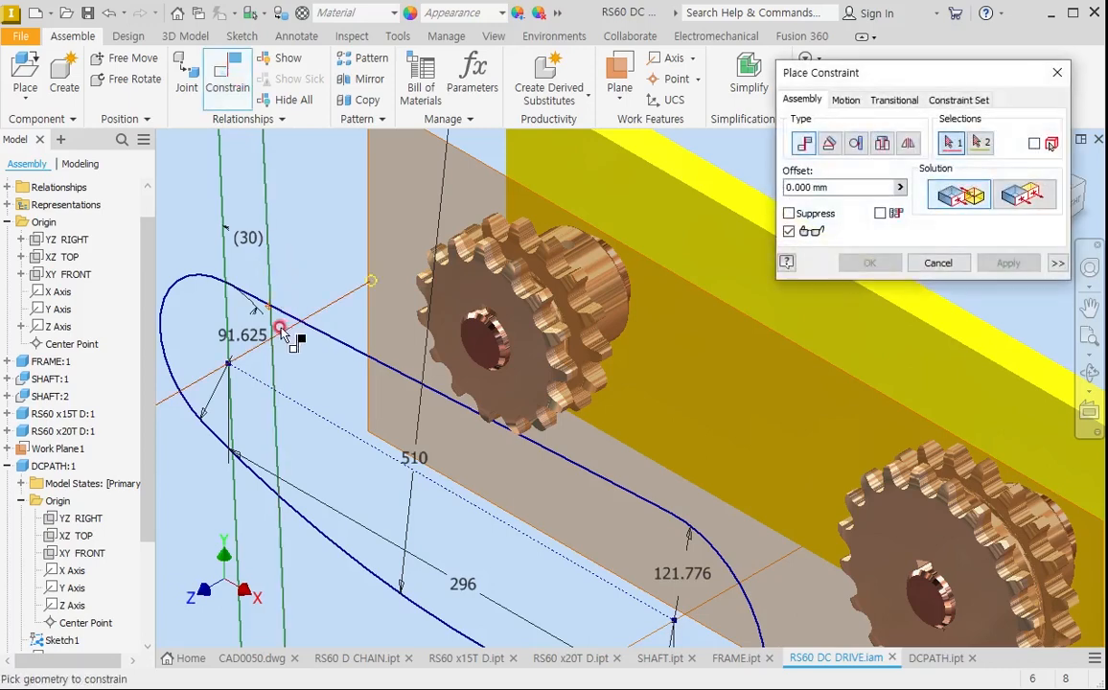
pyautogui.click(282, 332)
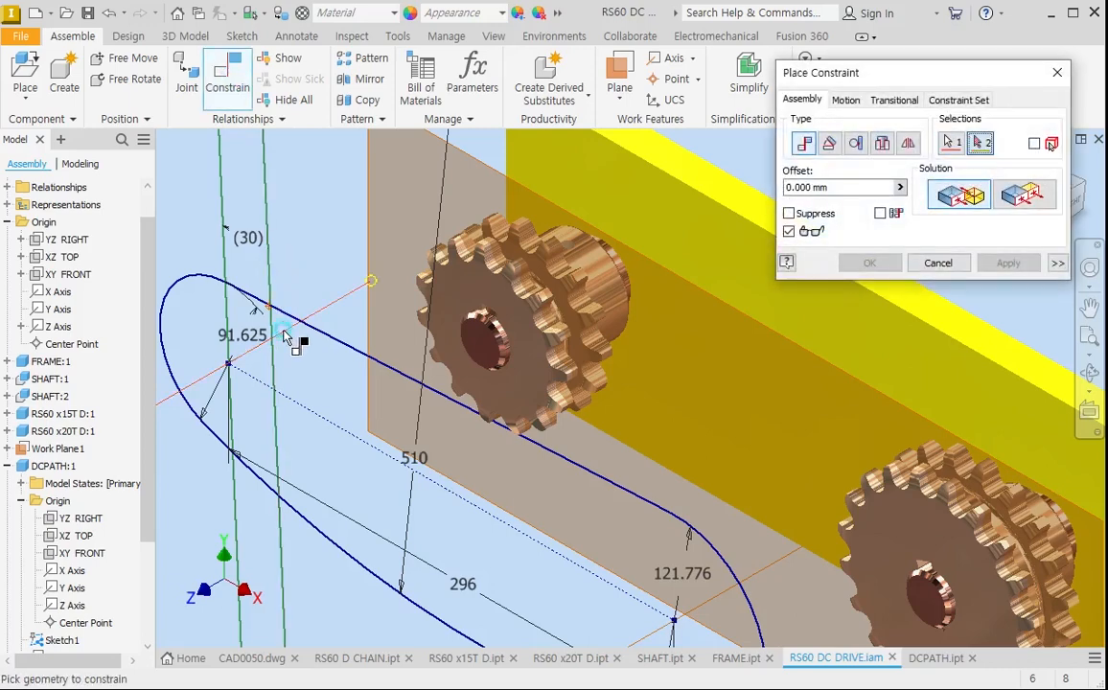
pyautogui.click(607, 278)
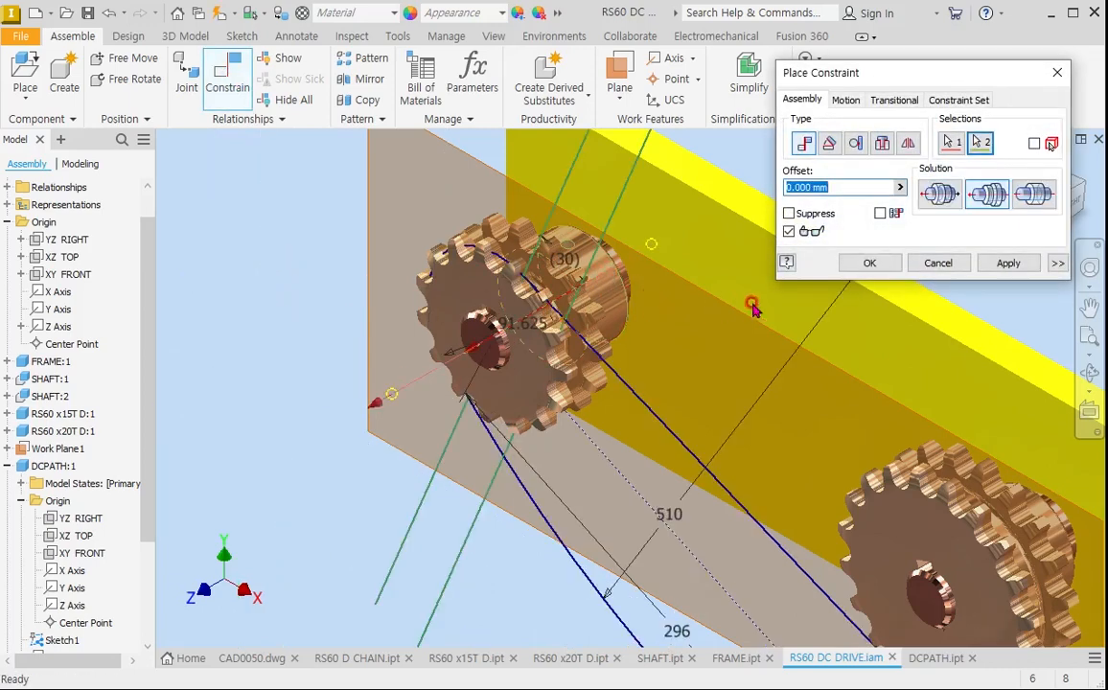
pyautogui.click(1008, 262)
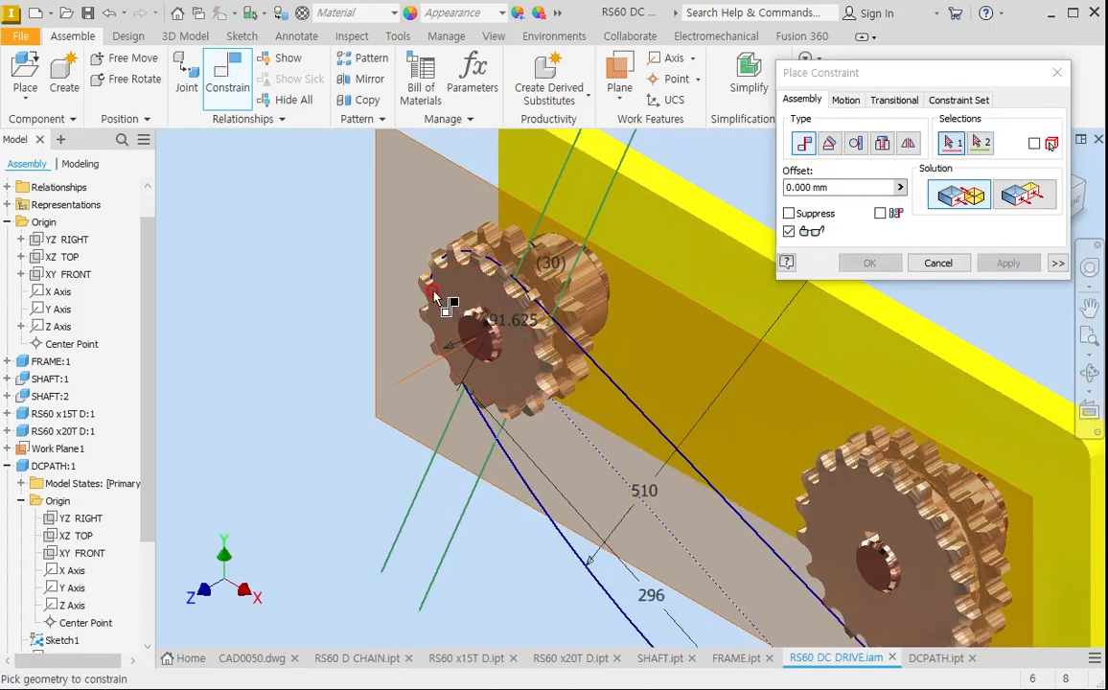
# Mate the work axis through DCPATH's large arc centre with the axis of the RS60 x20T D sprocket at 0 mm offset.
pyautogui.scroll(-3, 438, 300)
pyautogui.scroll(4, 675, 561)
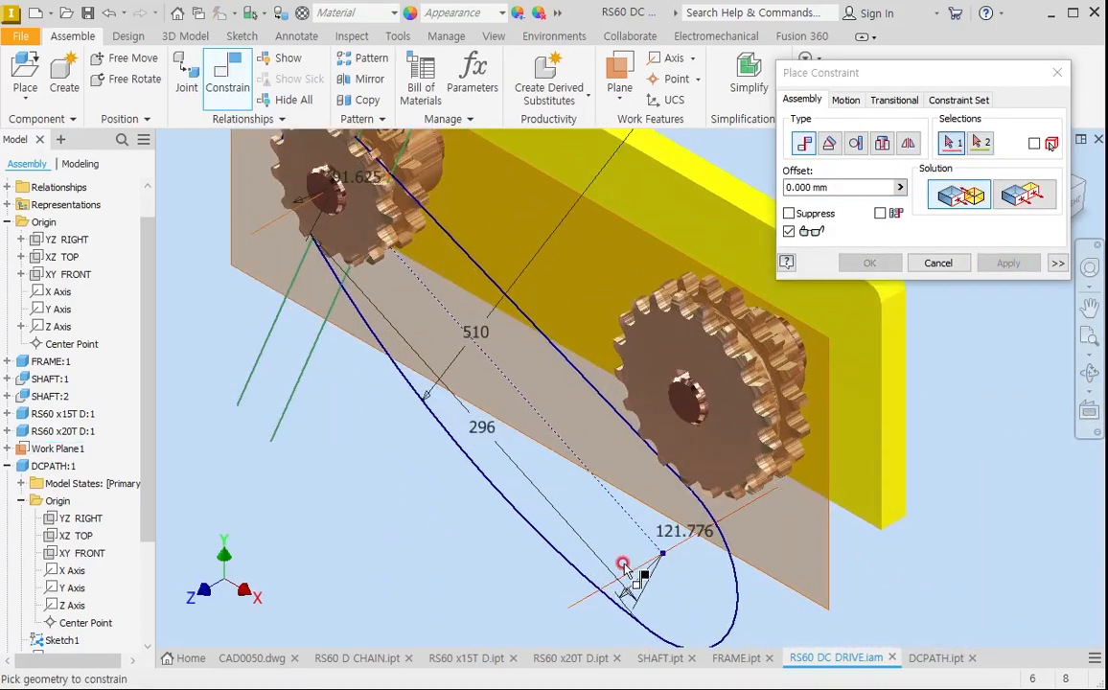
pyautogui.click(625, 568)
pyautogui.scroll(1, 810, 355)
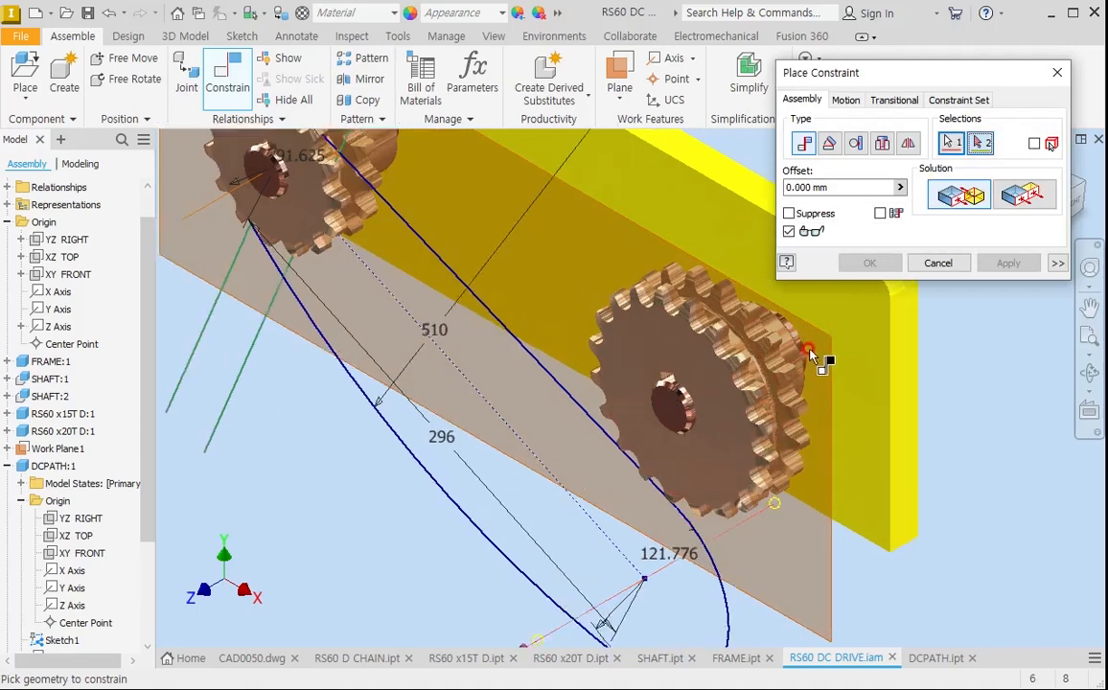
pyautogui.scroll(2, 809, 355)
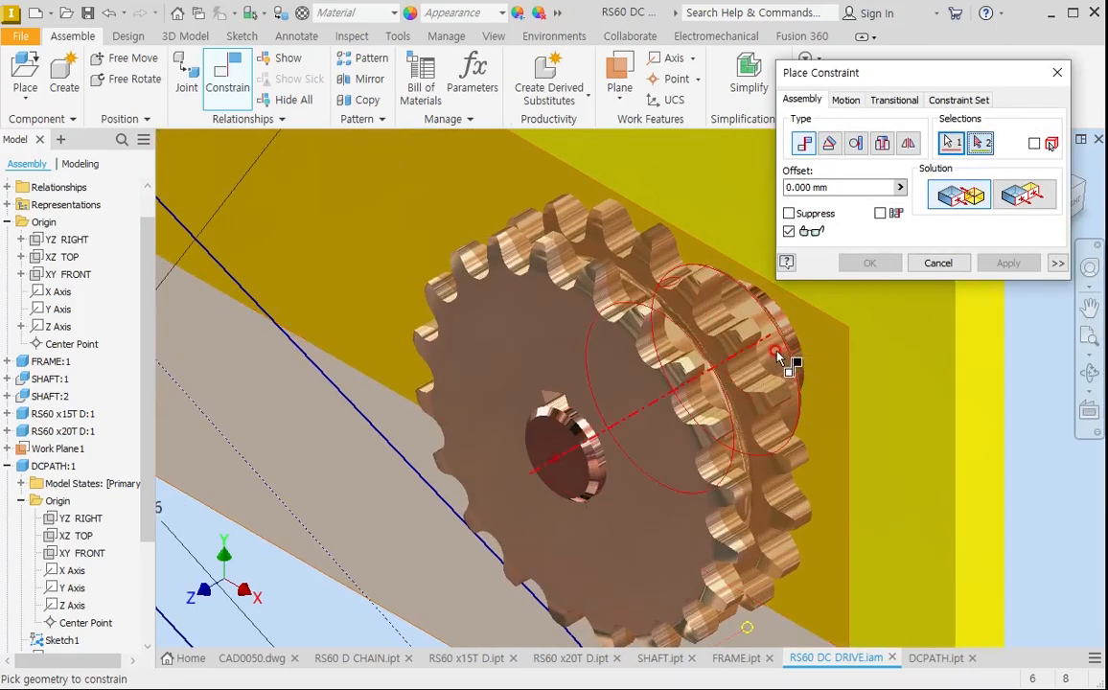
pyautogui.click(778, 357)
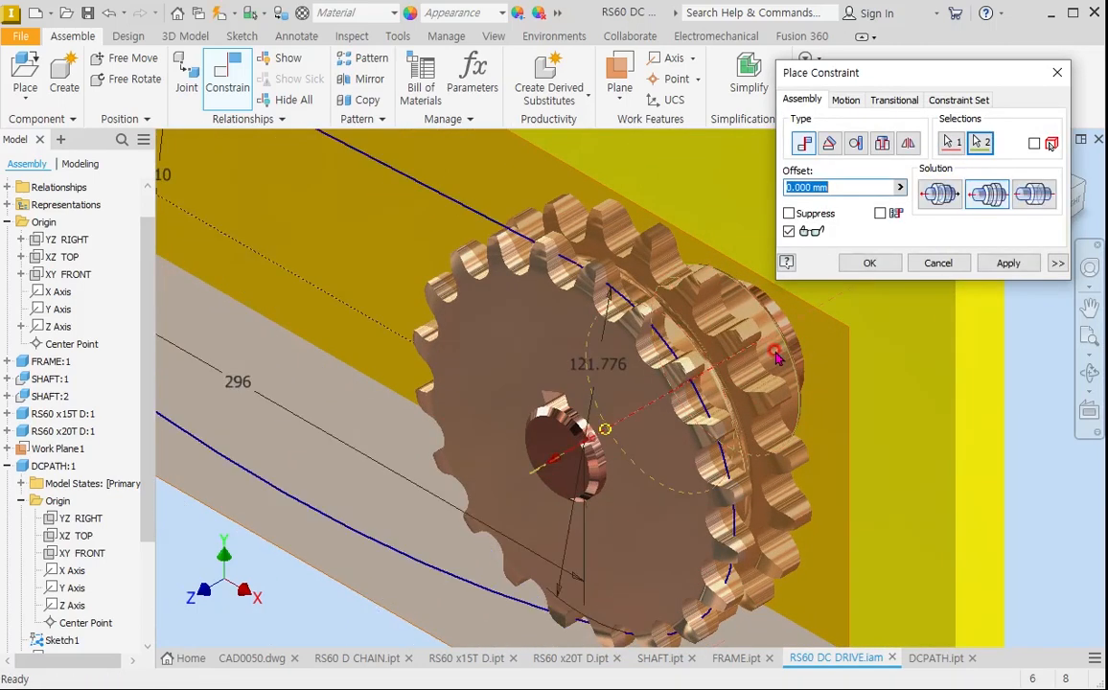
pyautogui.click(1009, 263)
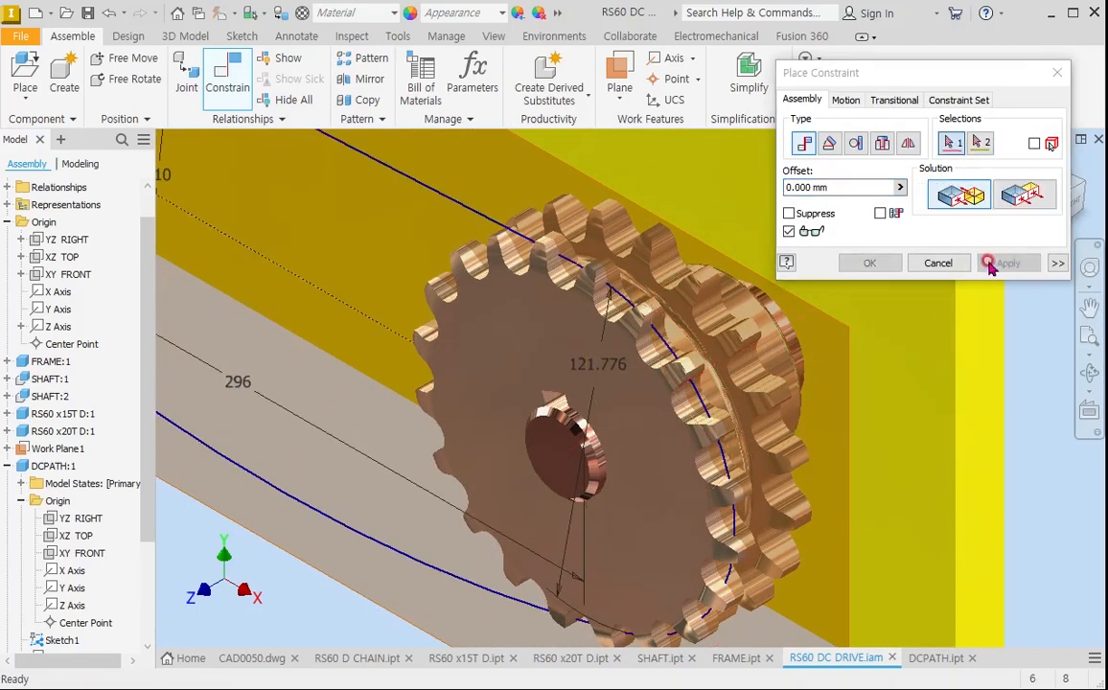
pyautogui.click(1063, 73)
pyautogui.scroll(-1, 430, 421)
pyautogui.scroll(-5, 431, 422)
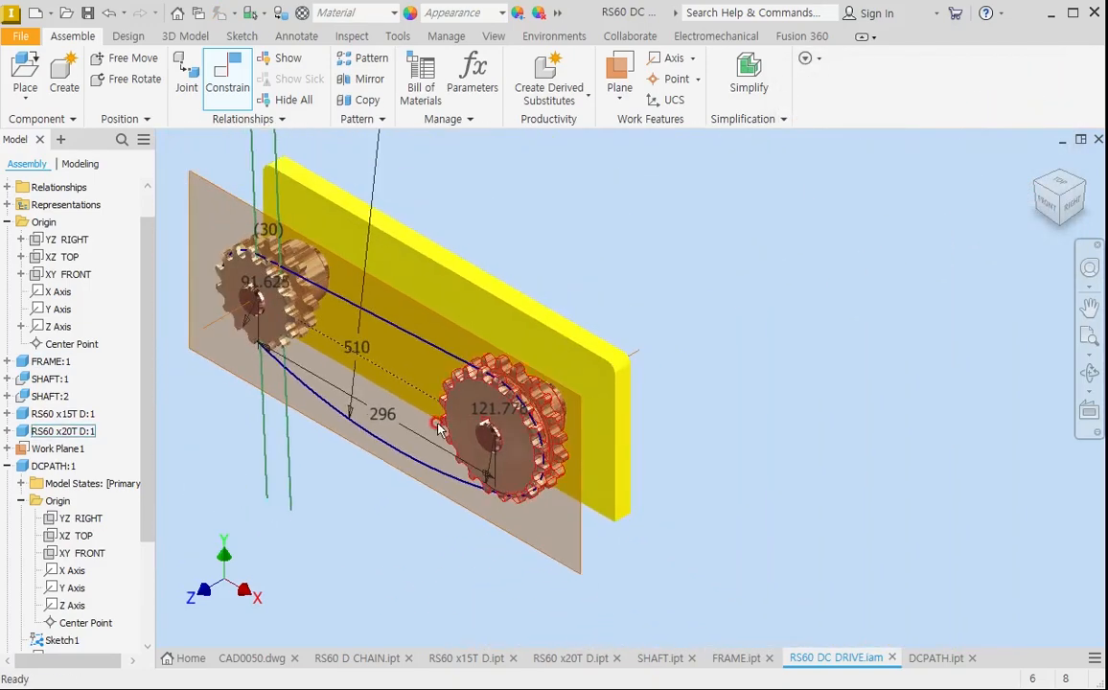
# Place one RS60 D CHAIN component in the assembly, in the free space beside the small sprocket.
pyautogui.scroll(2, 331, 371)
pyautogui.scroll(2, 663, 383)
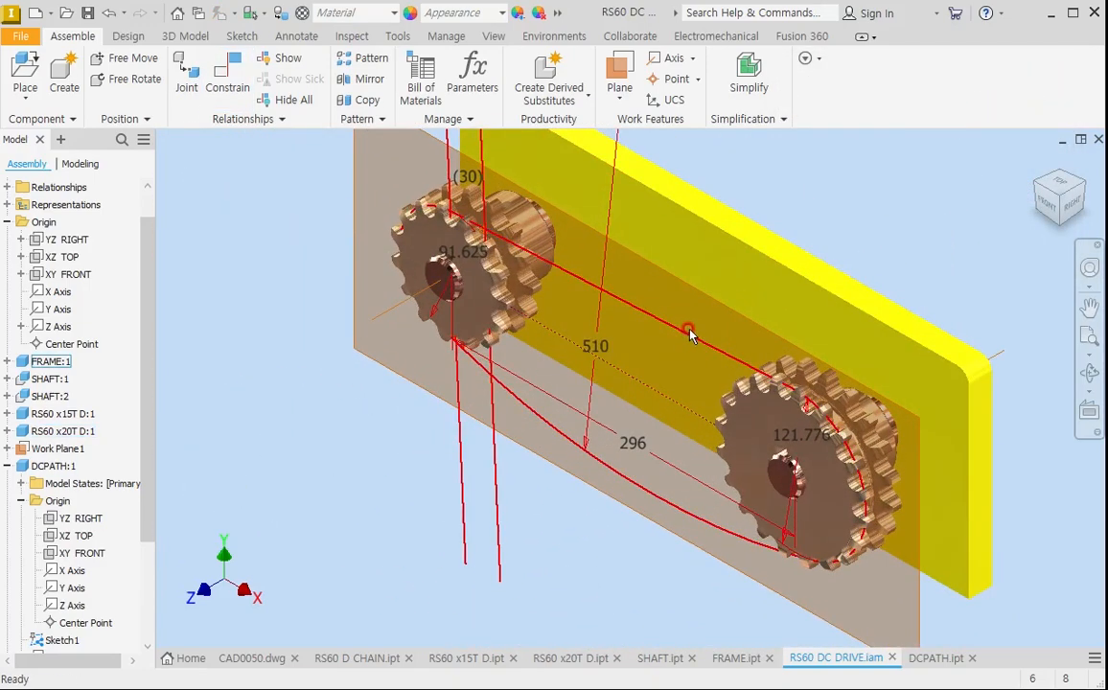
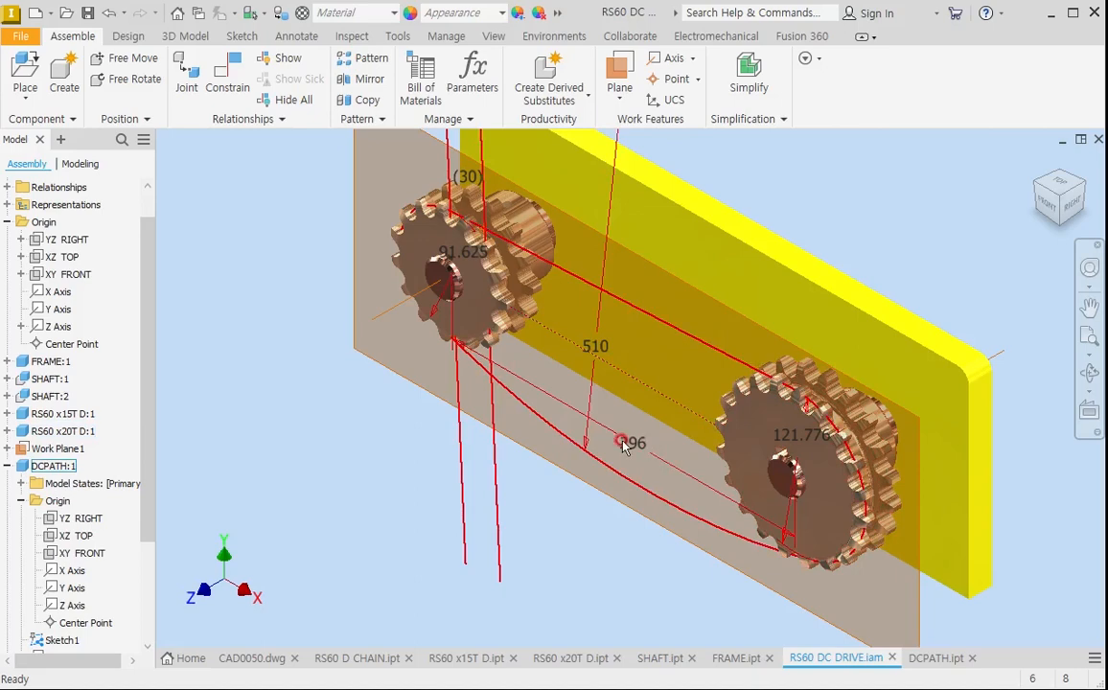
pyautogui.scroll(4, 336, 464)
pyautogui.scroll(-3, 338, 473)
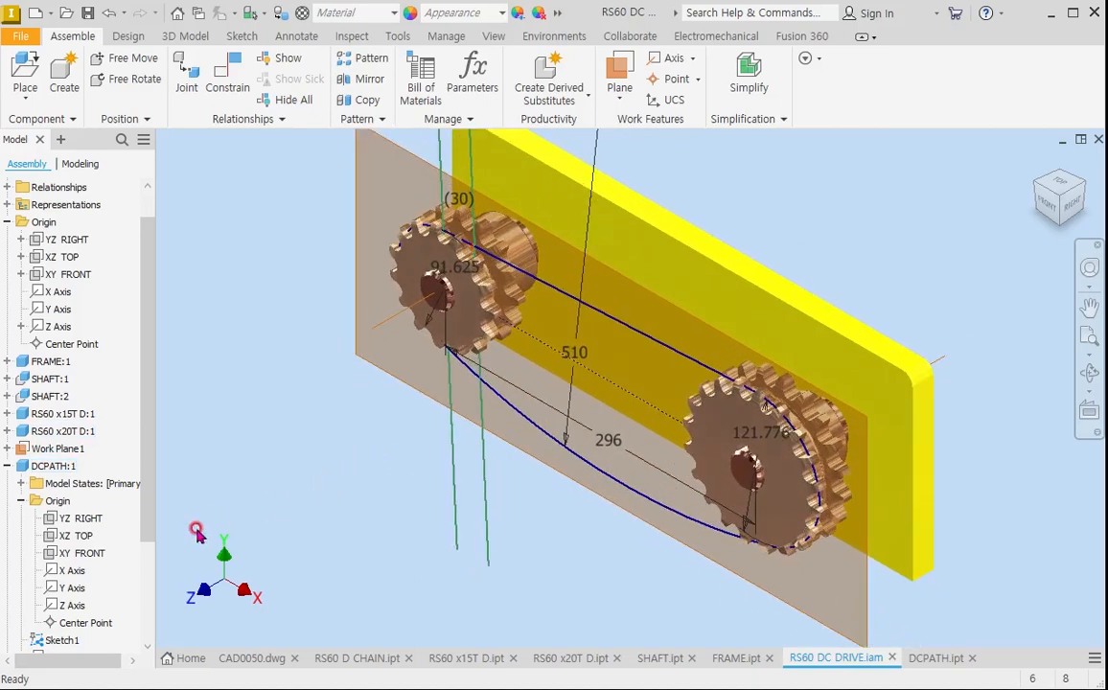
pyautogui.moveTo(144, 512); pyautogui.dragTo(146, 579)
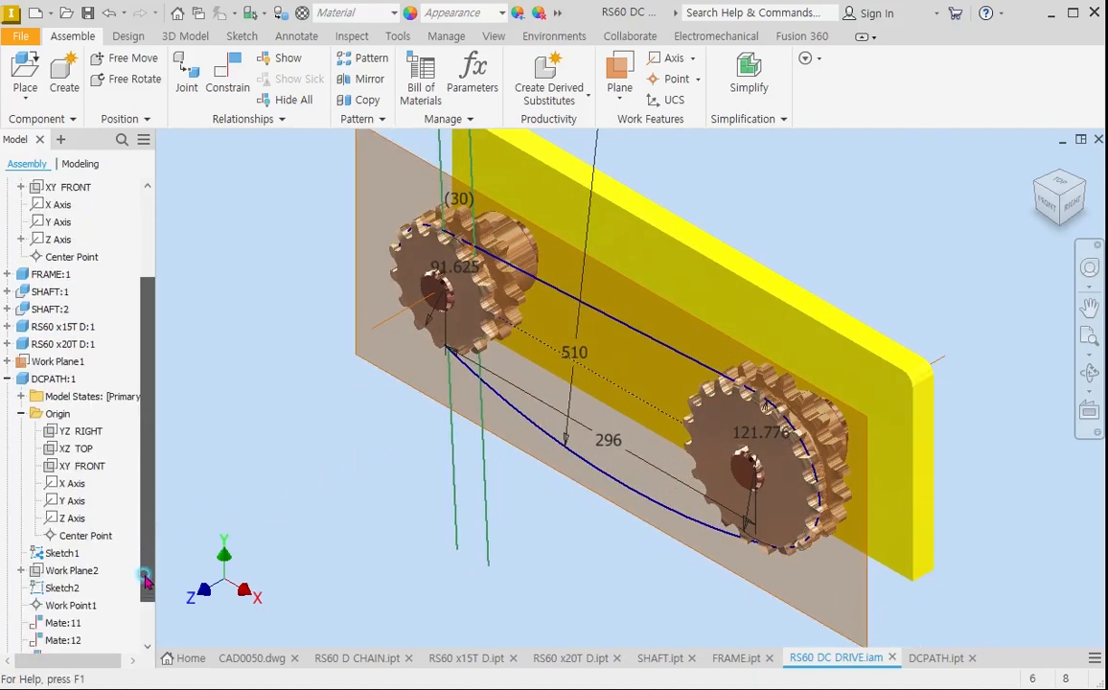
pyautogui.click(26, 76)
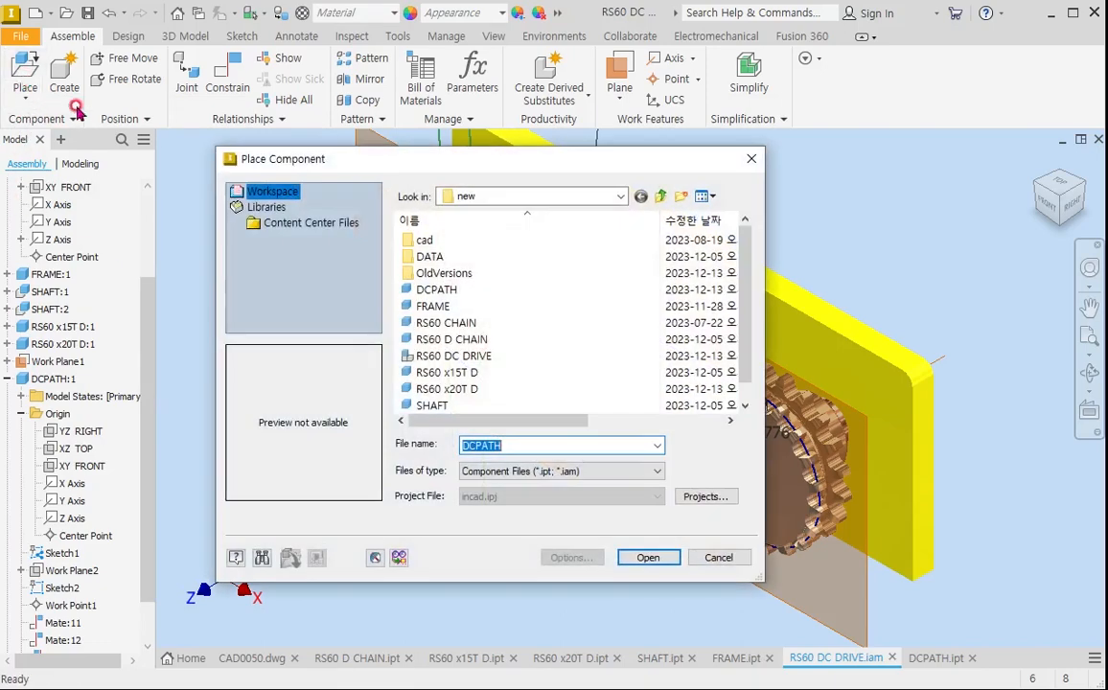
pyautogui.doubleClick(463, 339)
pyautogui.click(357, 424)
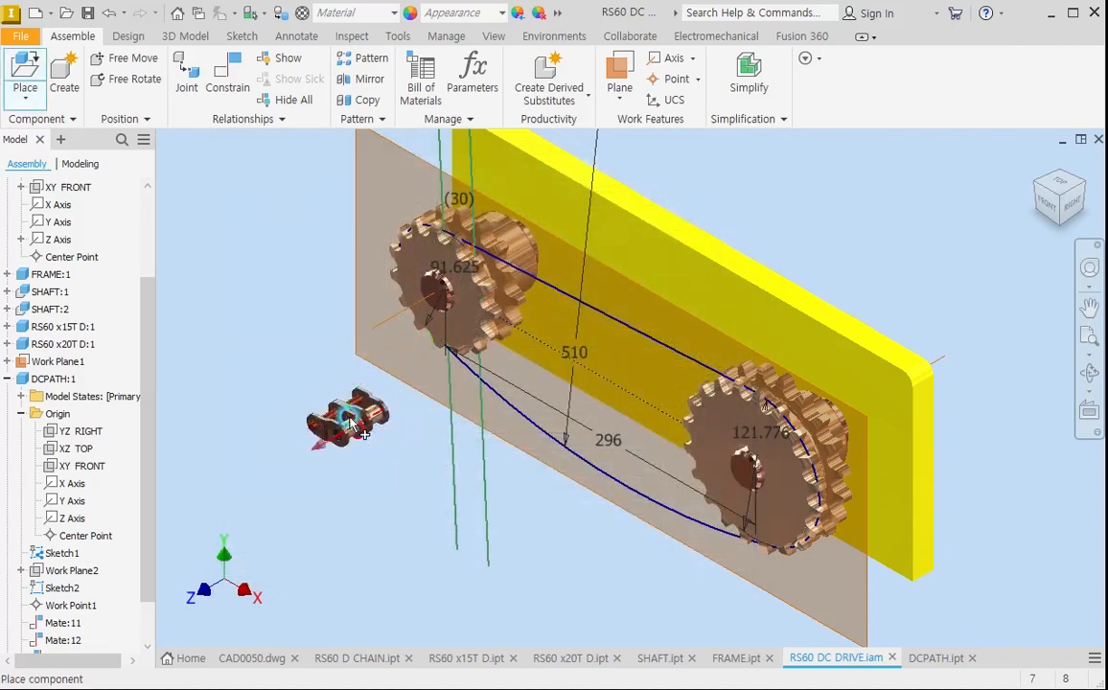
pyautogui.press('Escape')
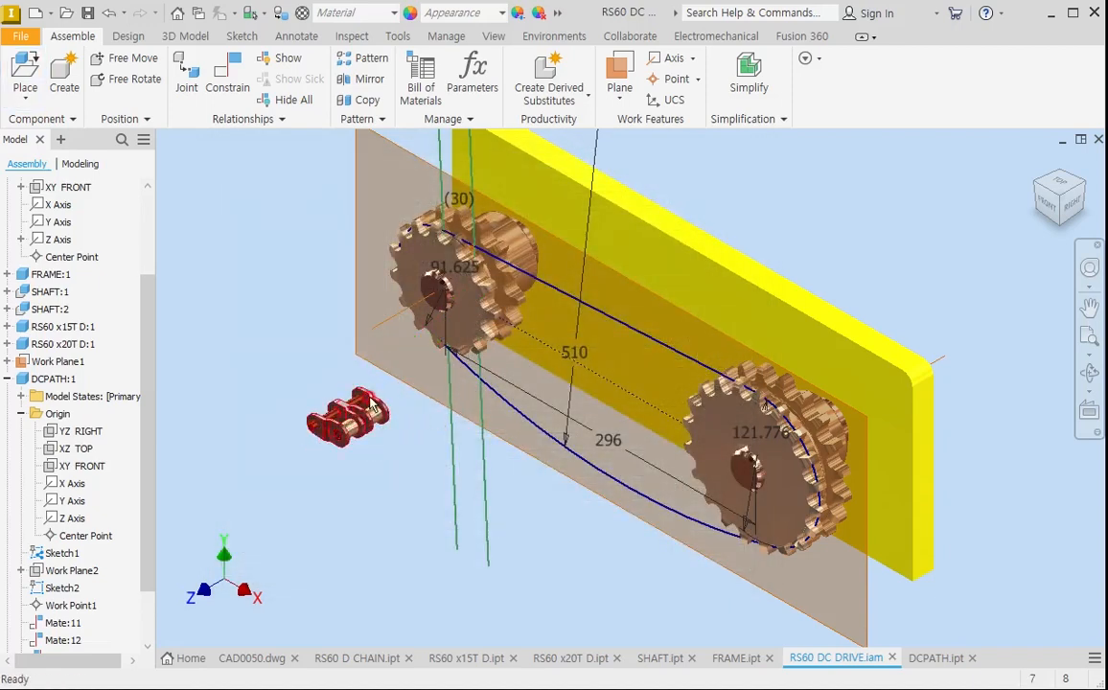
# Expand the RS60 D CHAIN:1 origin geometry and examine where its planes, axes and center point lie on the link.
pyautogui.click(6, 379)
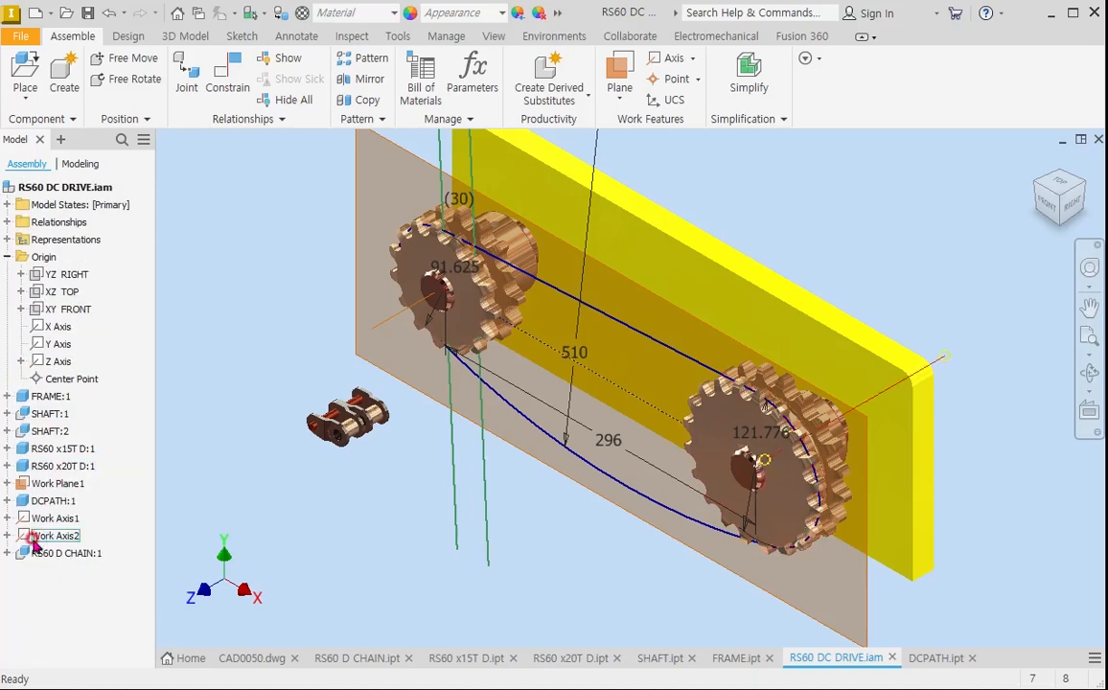
pyautogui.click(6, 554)
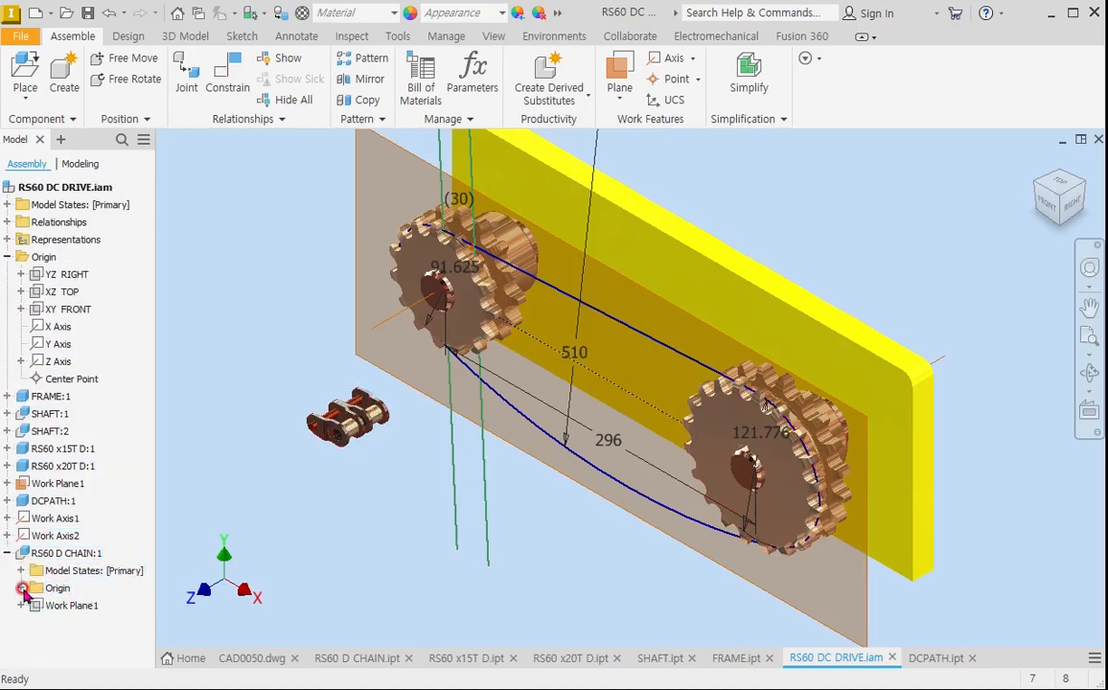
pyautogui.click(20, 587)
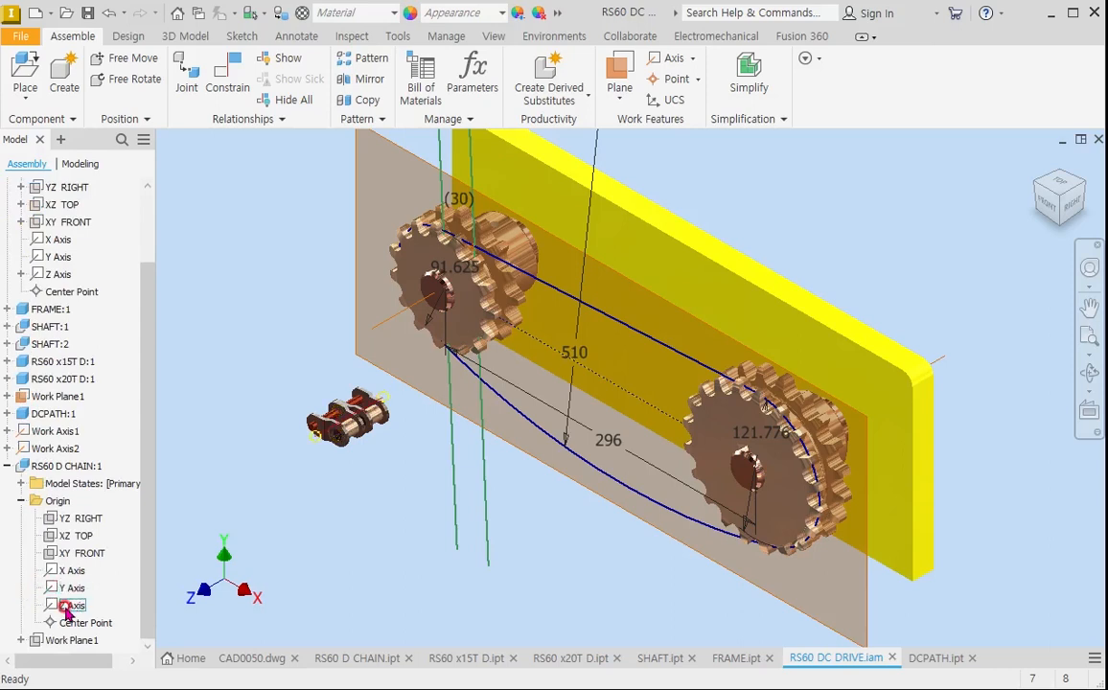
pyautogui.scroll(2, 70, 608)
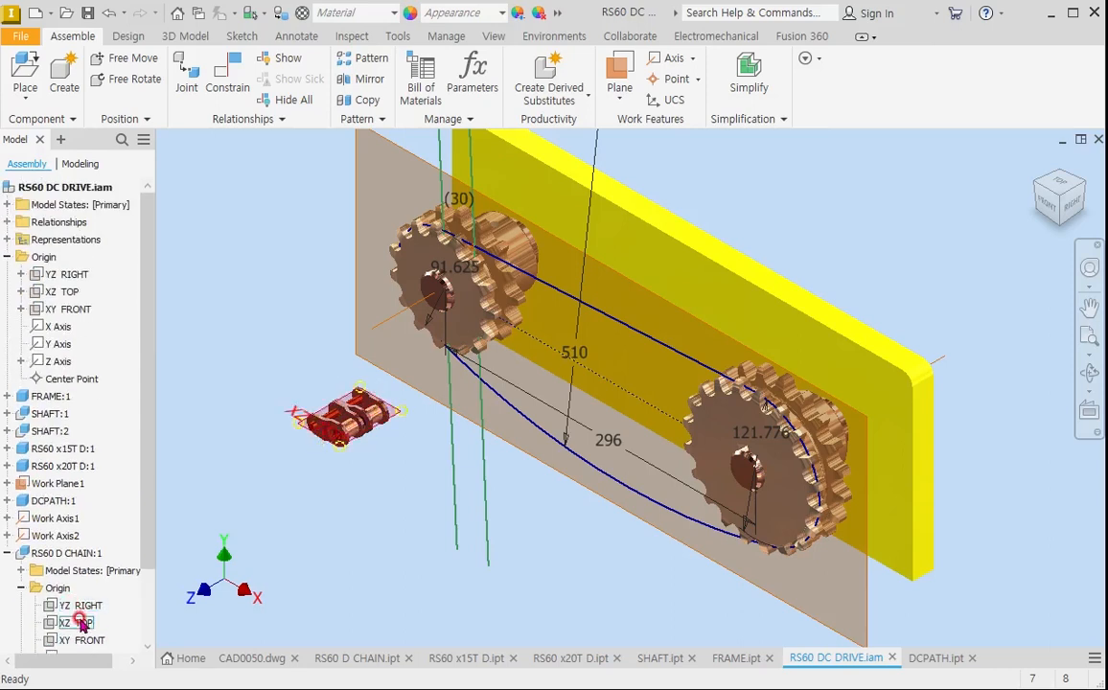
pyautogui.scroll(-2, 125, 473)
pyautogui.scroll(1, 80, 626)
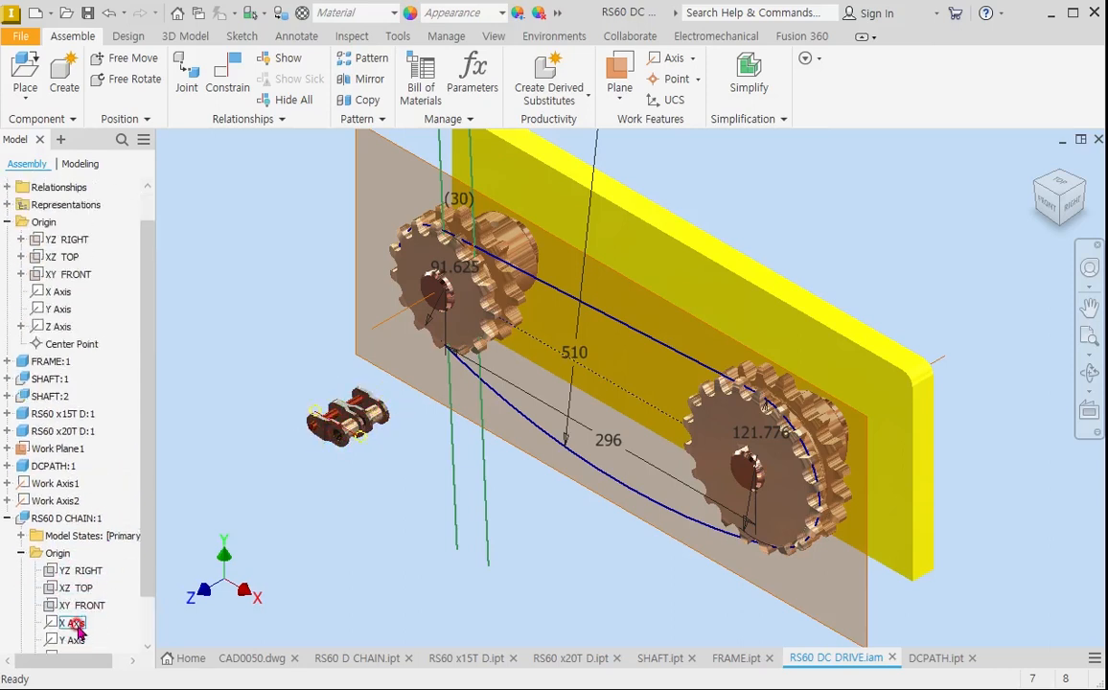
pyautogui.scroll(-1, 79, 627)
pyautogui.click(84, 623)
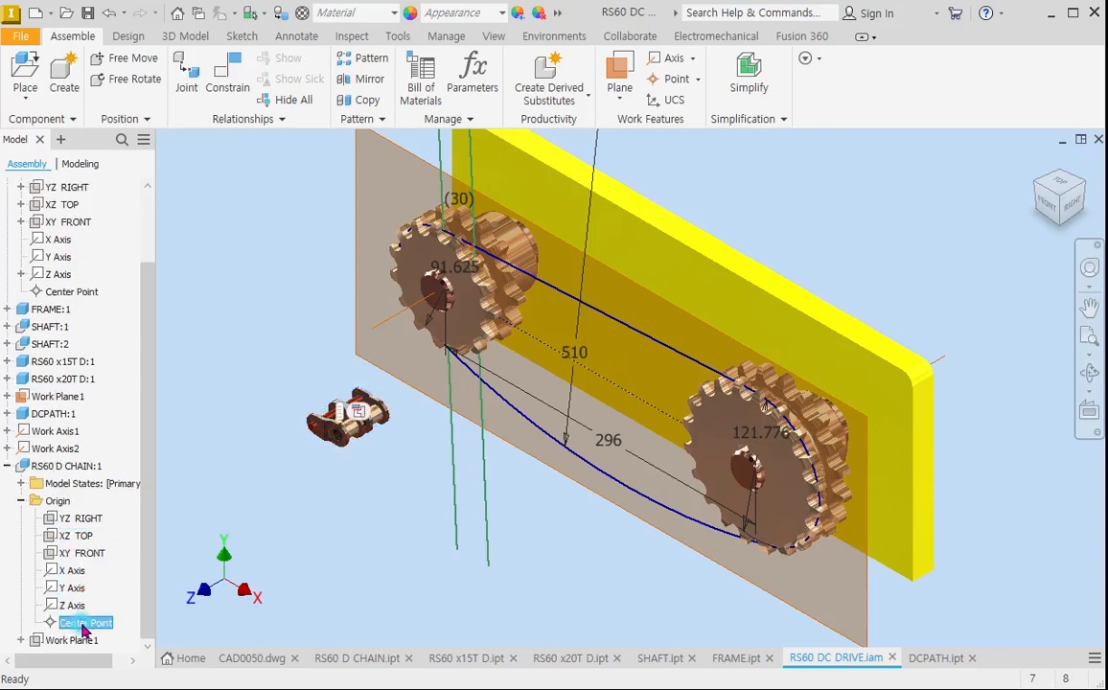
# Add a flush constraint with 0 mm offset between the RS60 D CHAIN link's XY FRONT plane and the assembly's Work Plane1.
pyautogui.click(81, 554)
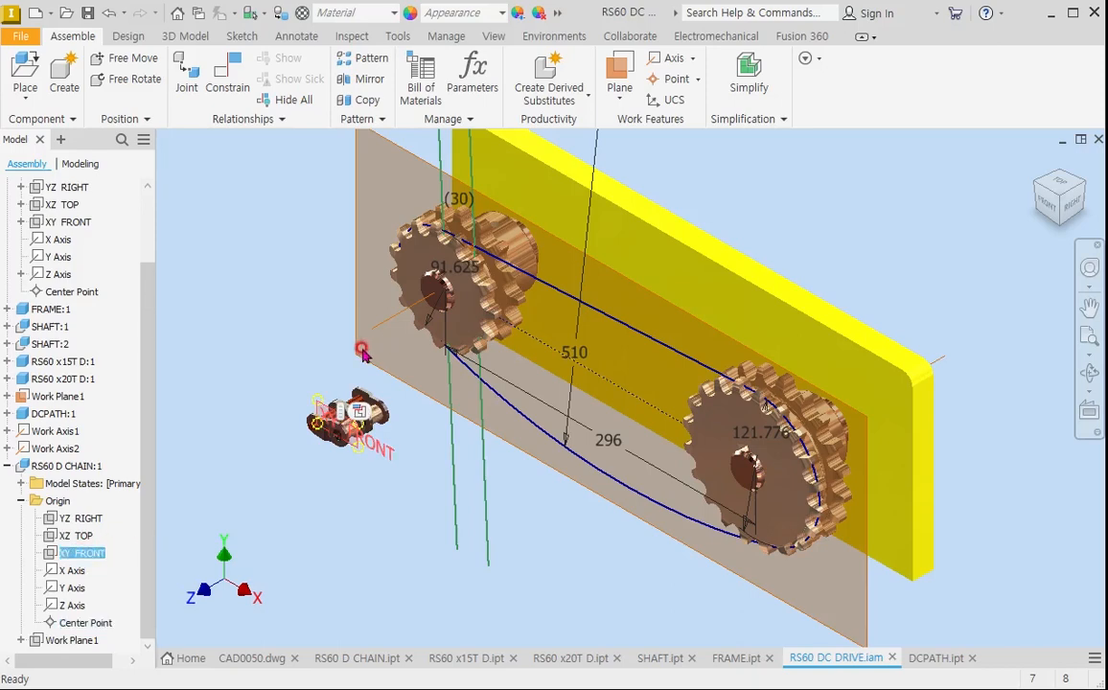
pyautogui.click(218, 68)
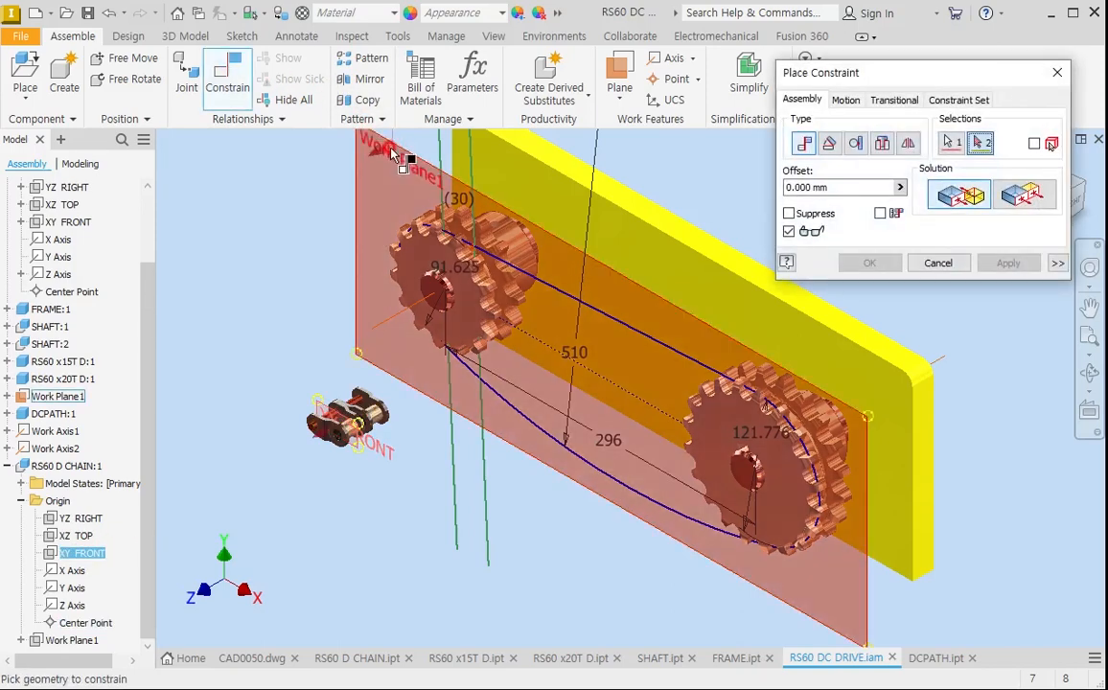
pyautogui.click(386, 145)
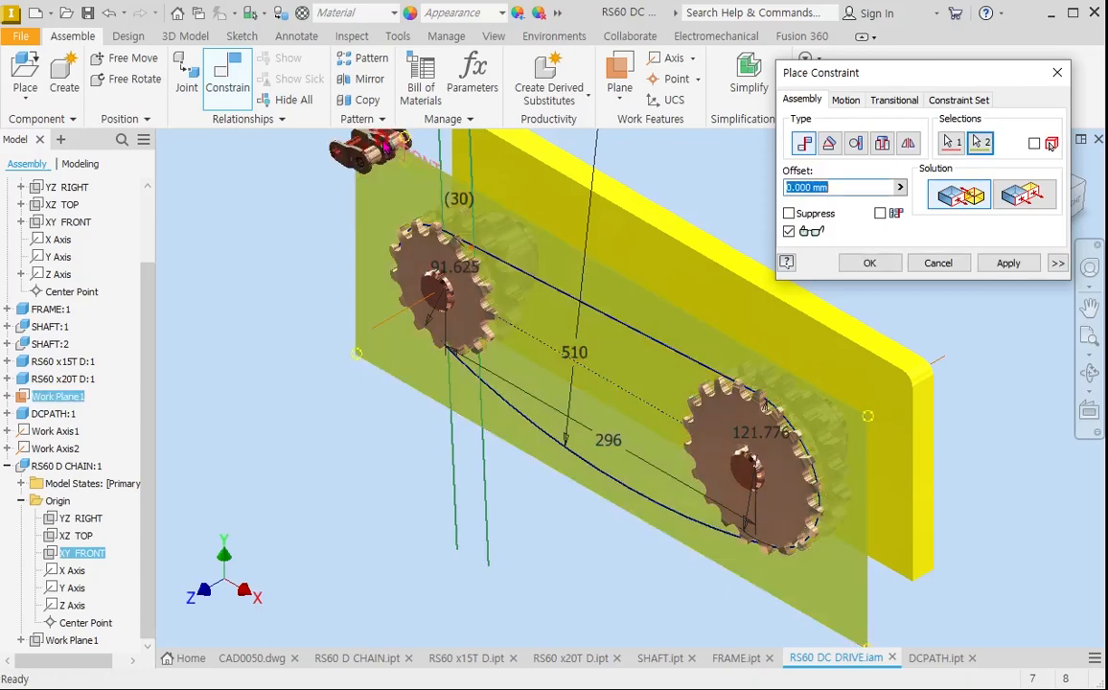
pyautogui.scroll(2, 308, 356)
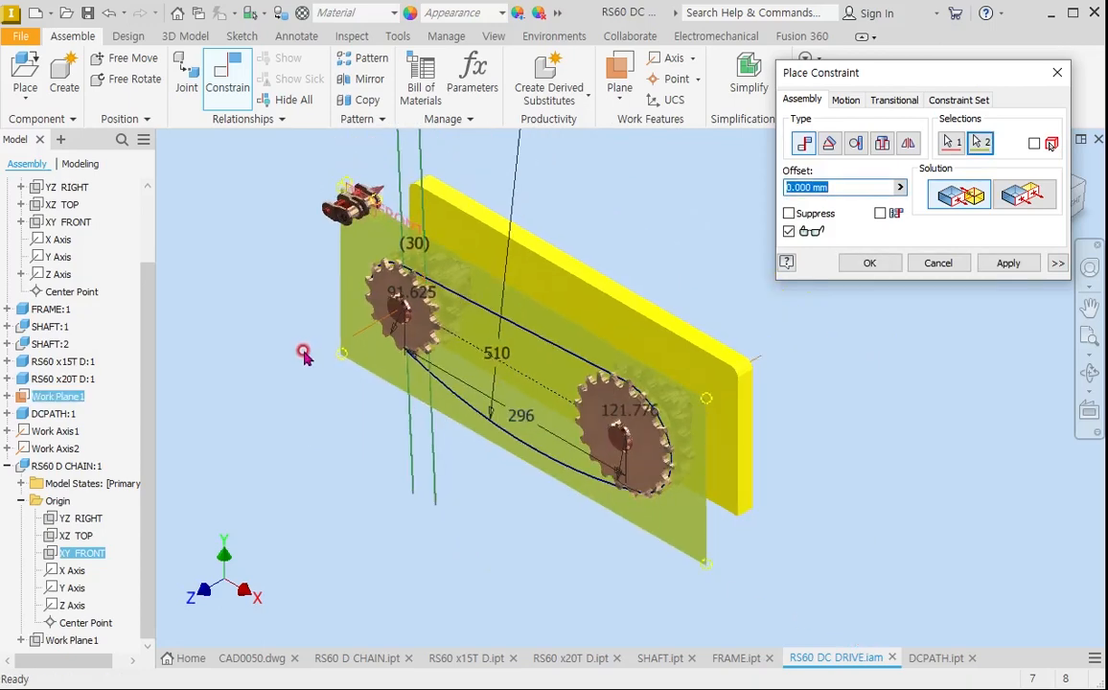
pyautogui.scroll(-3, 384, 216)
pyautogui.scroll(-2, 375, 247)
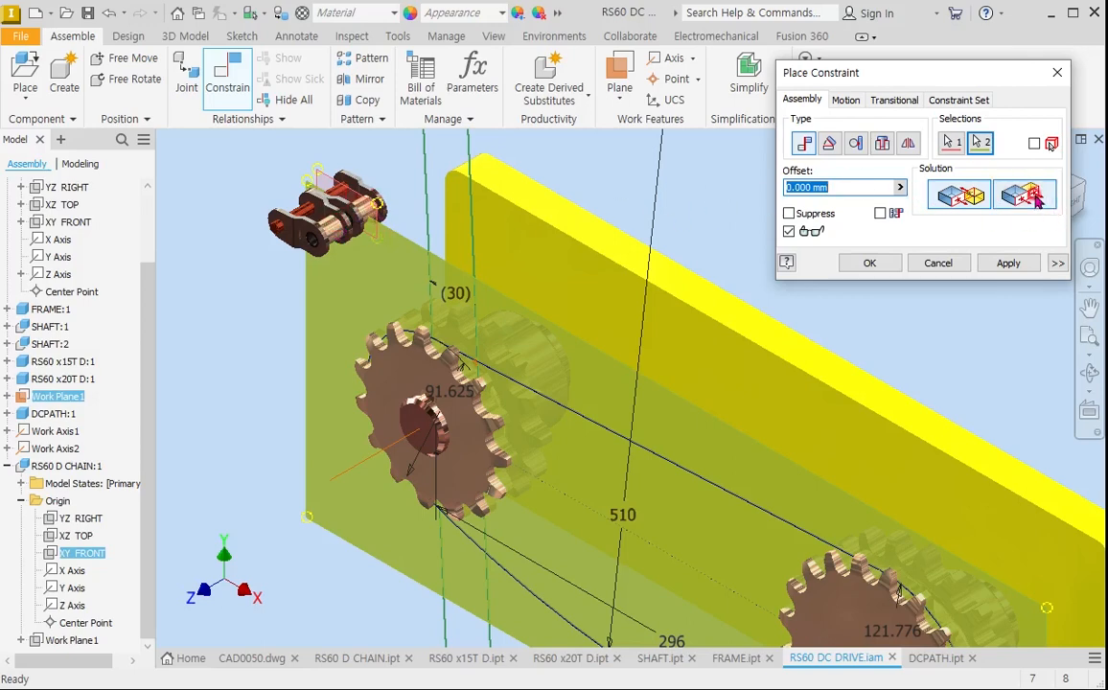
pyautogui.click(1022, 197)
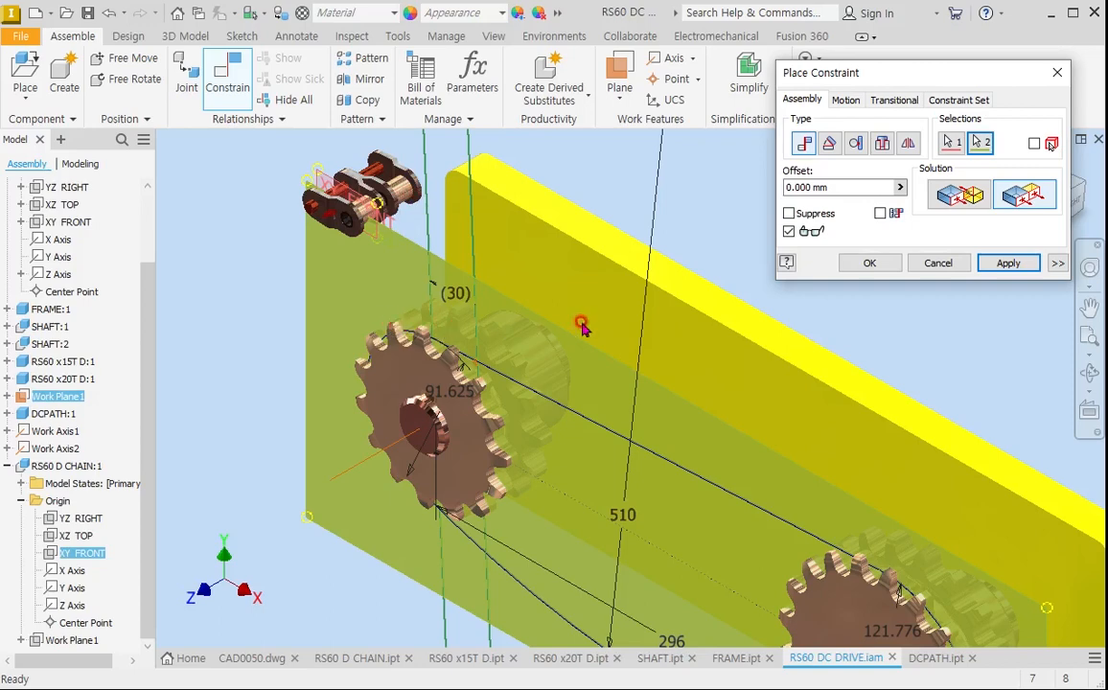
pyautogui.click(1008, 262)
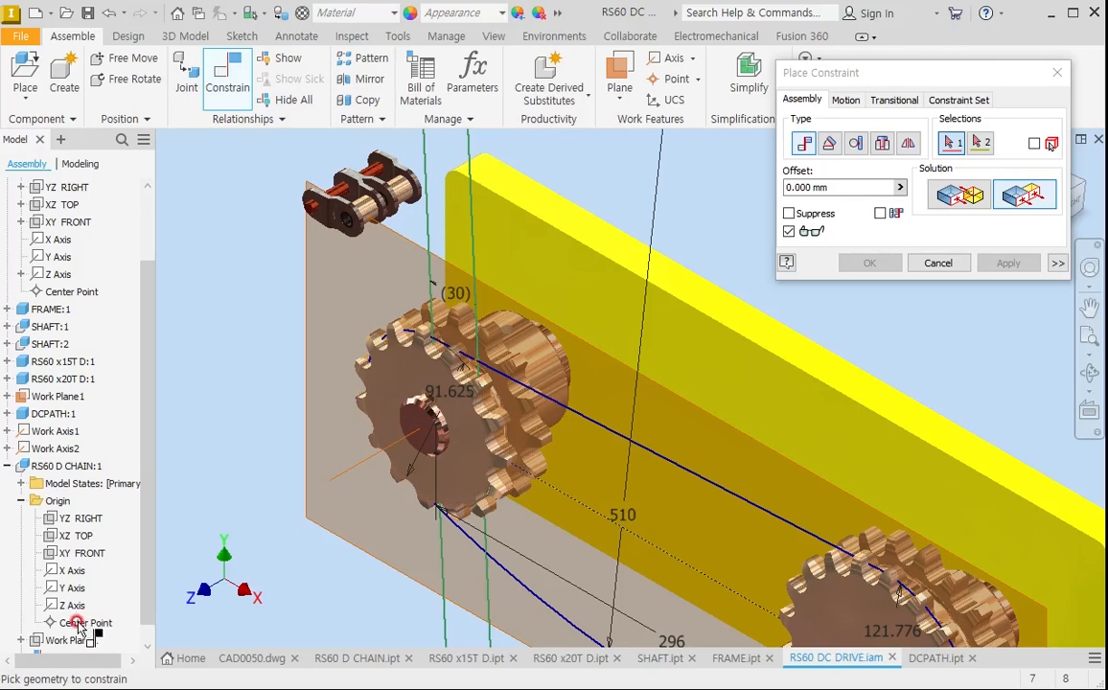
pyautogui.click(1061, 71)
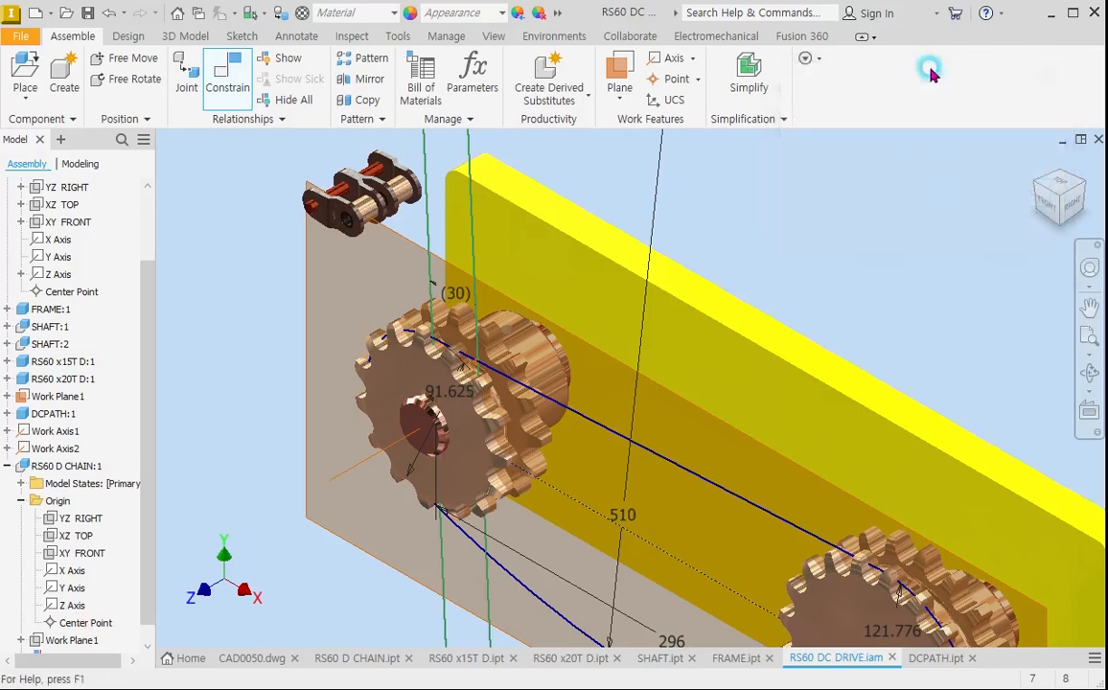
# Mate the RS60 D CHAIN link's center point to DCPATH's work point on the upper path near the small sprocket, with 0 mm offset.
pyautogui.click(228, 81)
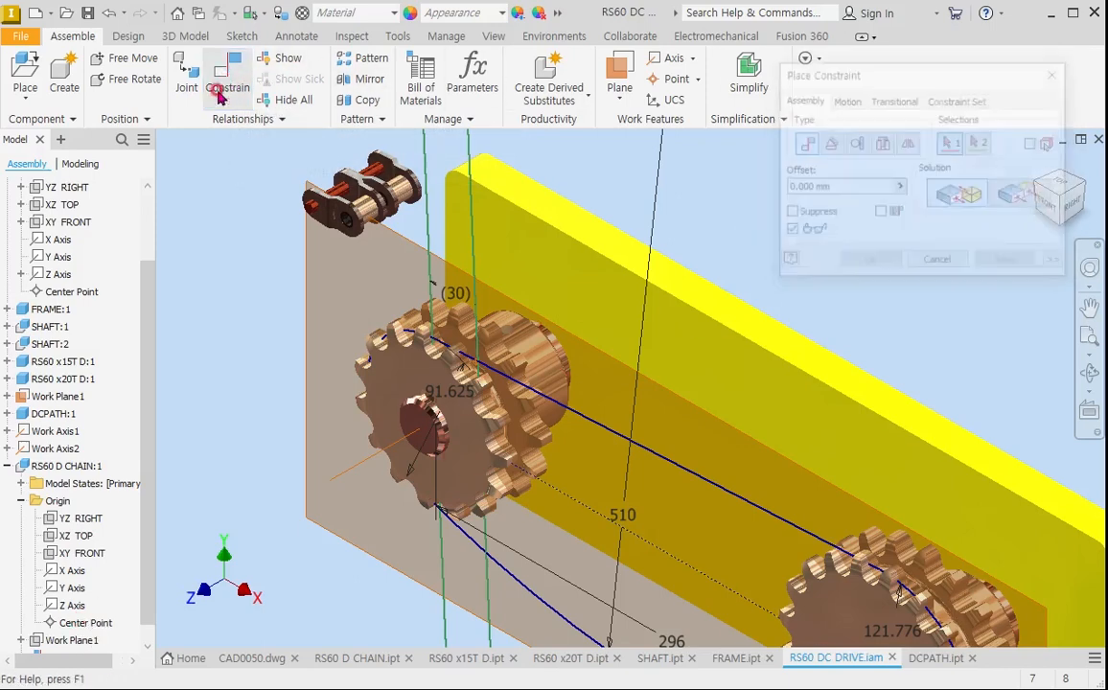
pyautogui.click(72, 623)
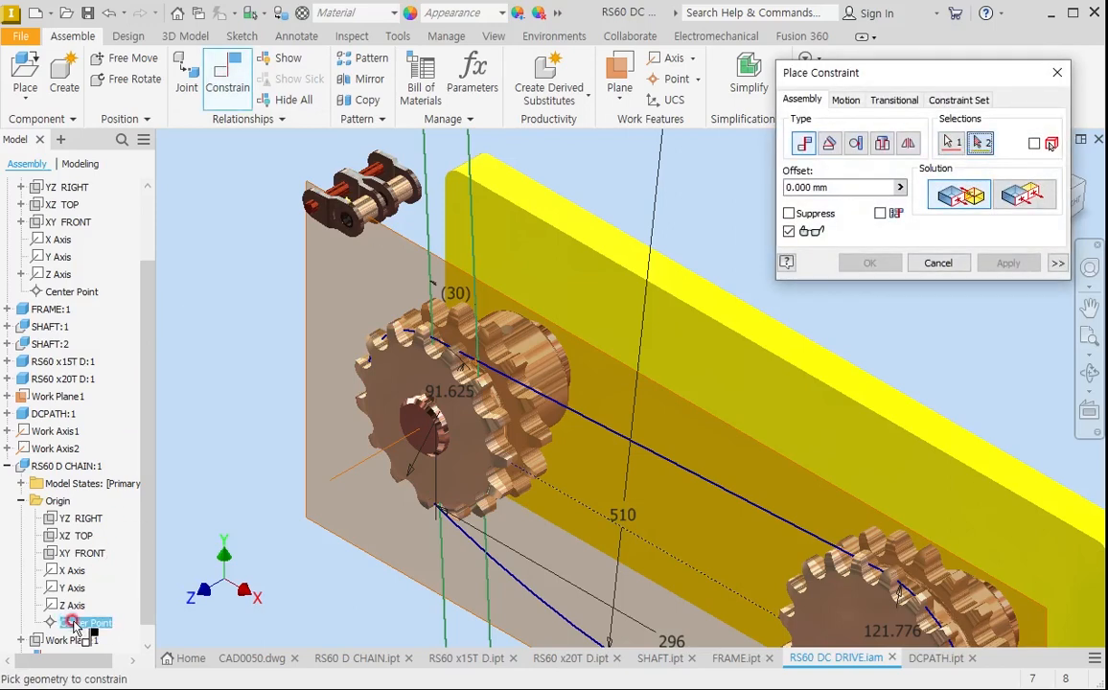
pyautogui.scroll(-4, 477, 378)
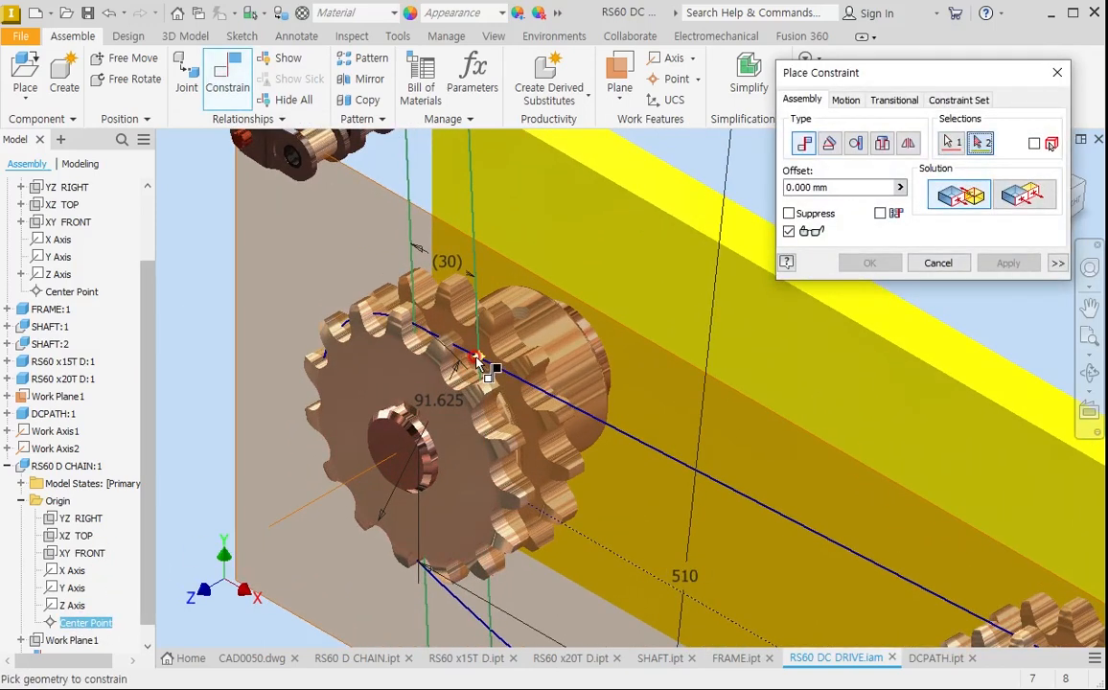
pyautogui.click(476, 357)
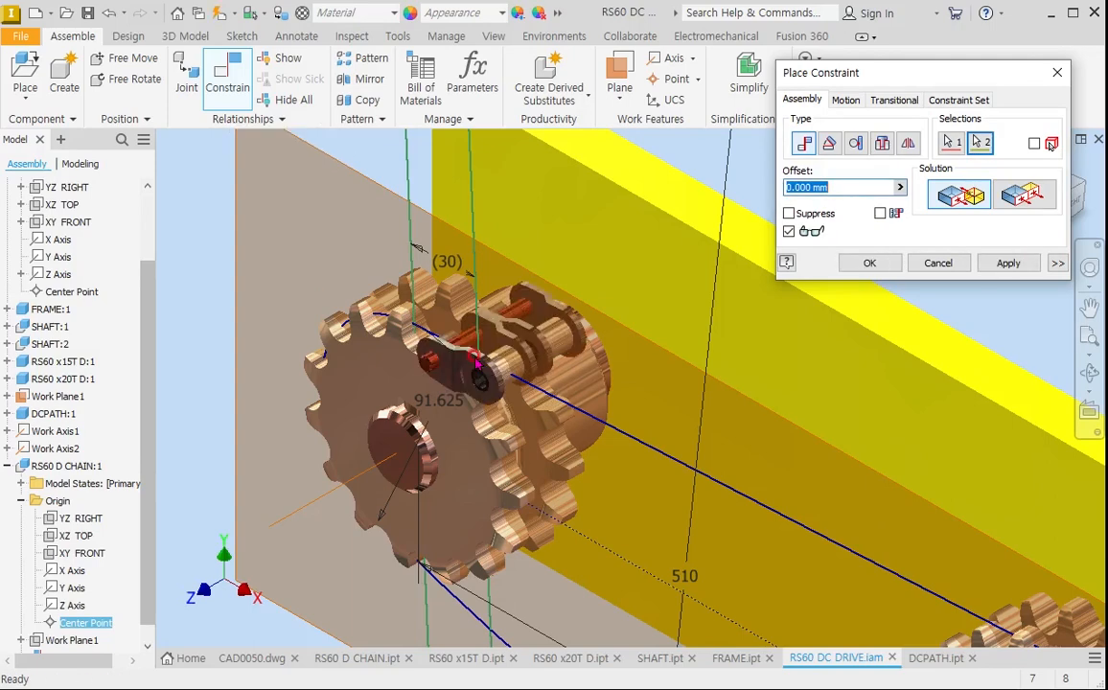
pyautogui.click(1018, 265)
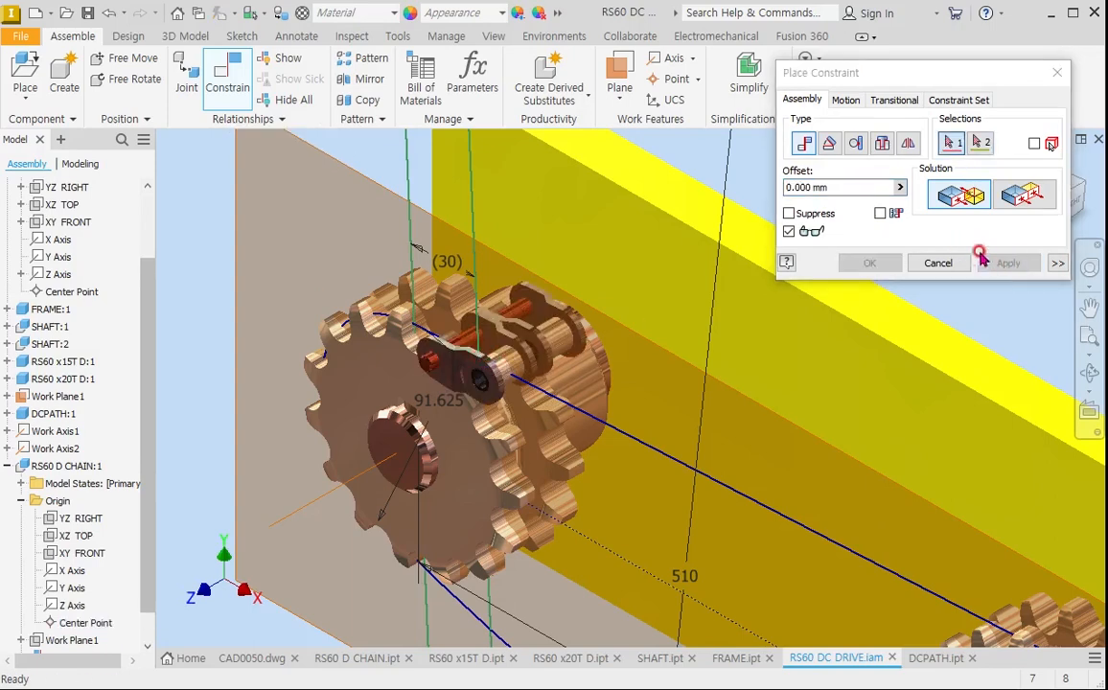
pyautogui.click(1057, 74)
# Hide the assembly's Work Plane1 and collapse the RS60 D CHAIN:1 component in the model tree.
pyautogui.scroll(-3, 362, 259)
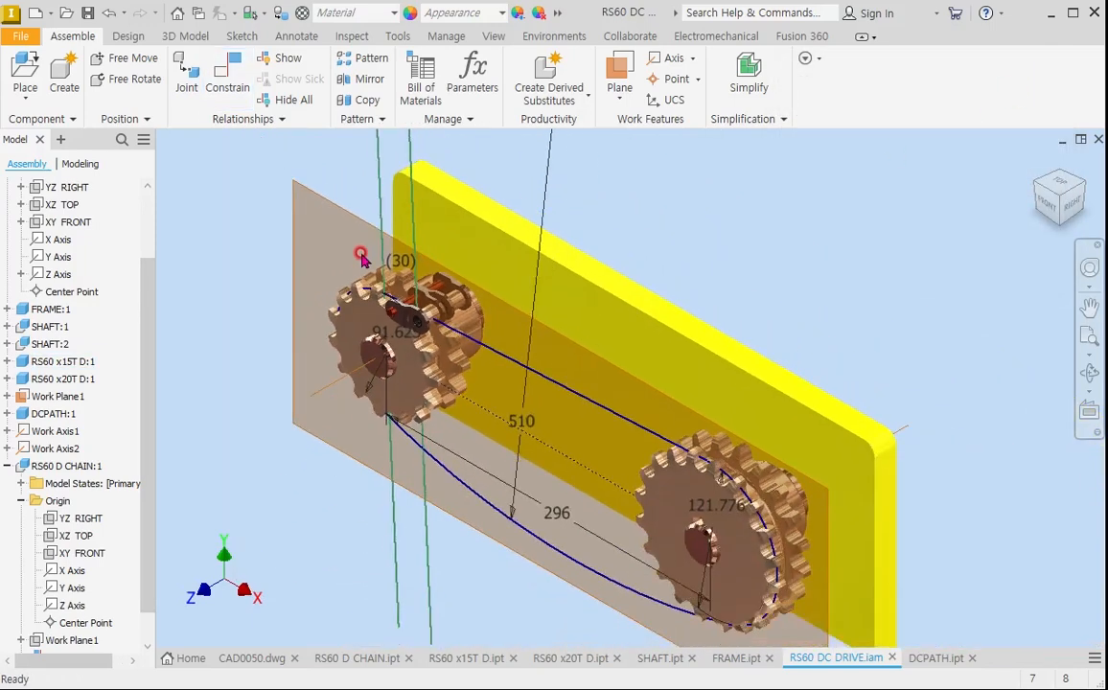
pyautogui.scroll(3, 383, 402)
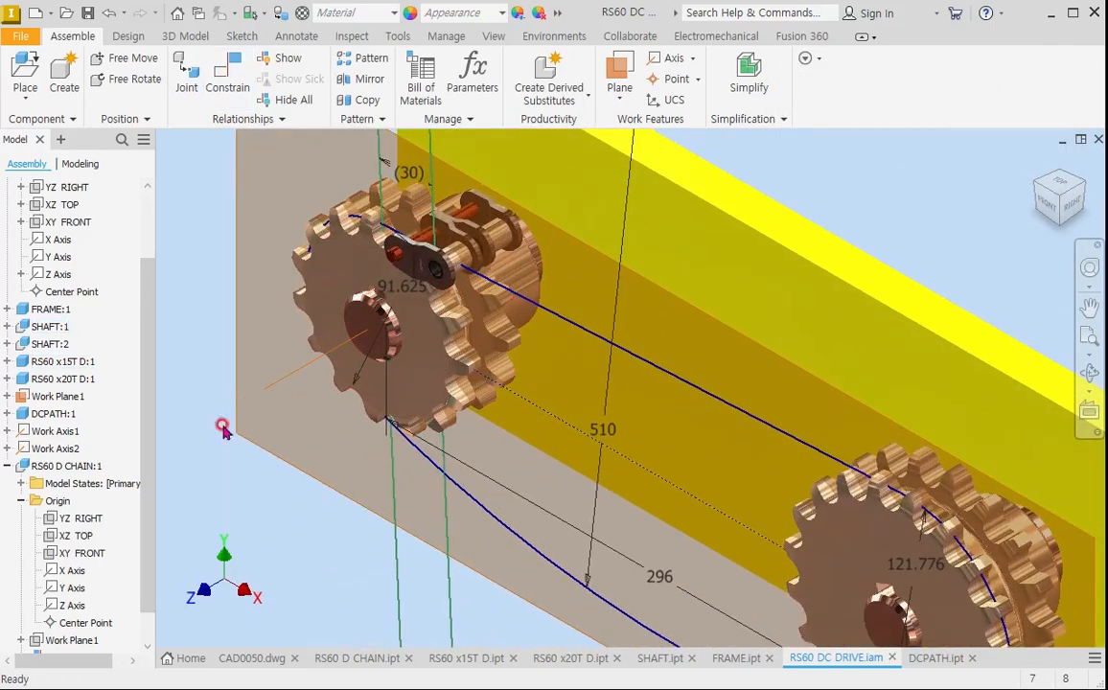
pyautogui.scroll(-2, 223, 431)
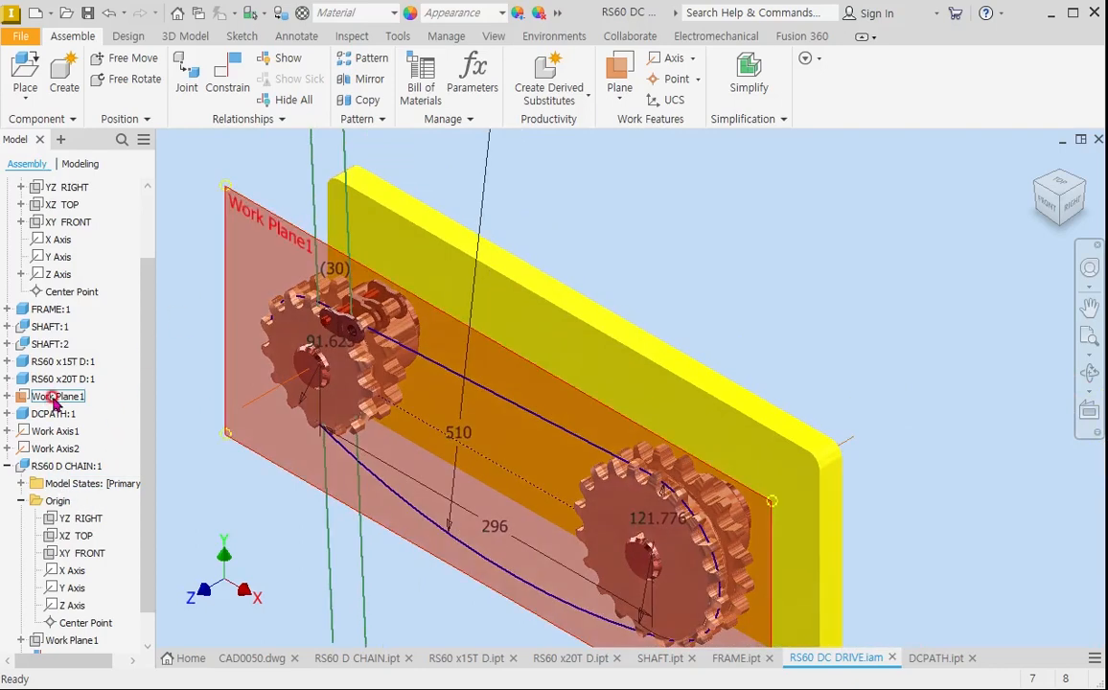
pyautogui.rightClick(50, 397)
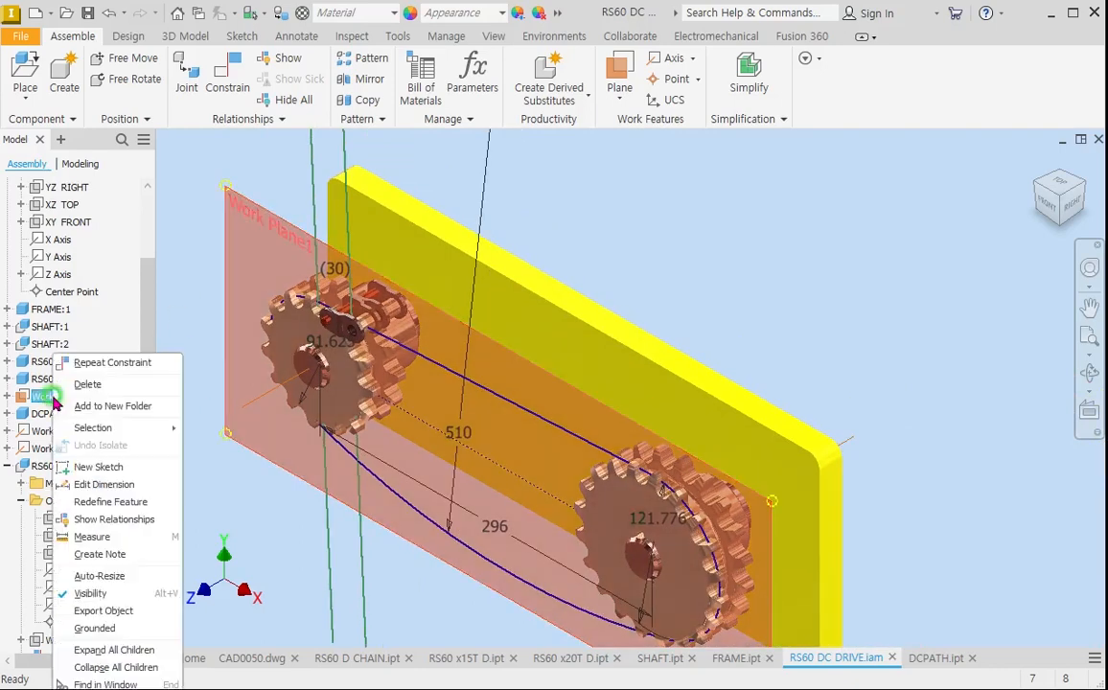
pyautogui.click(97, 594)
pyautogui.click(36, 499)
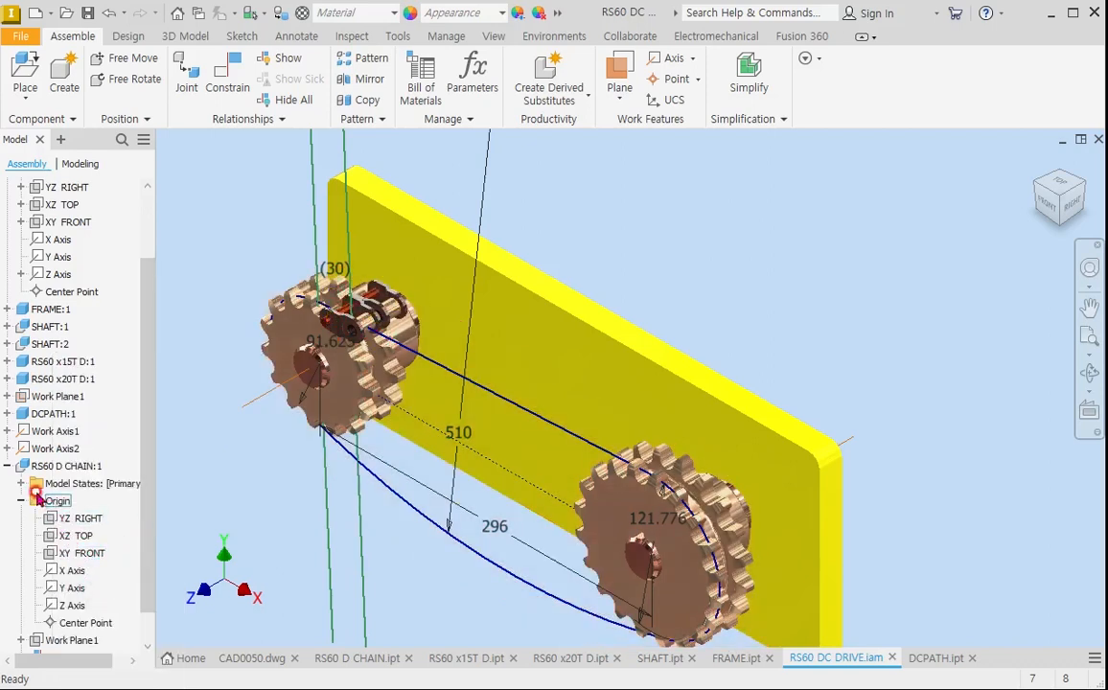
pyautogui.click(9, 468)
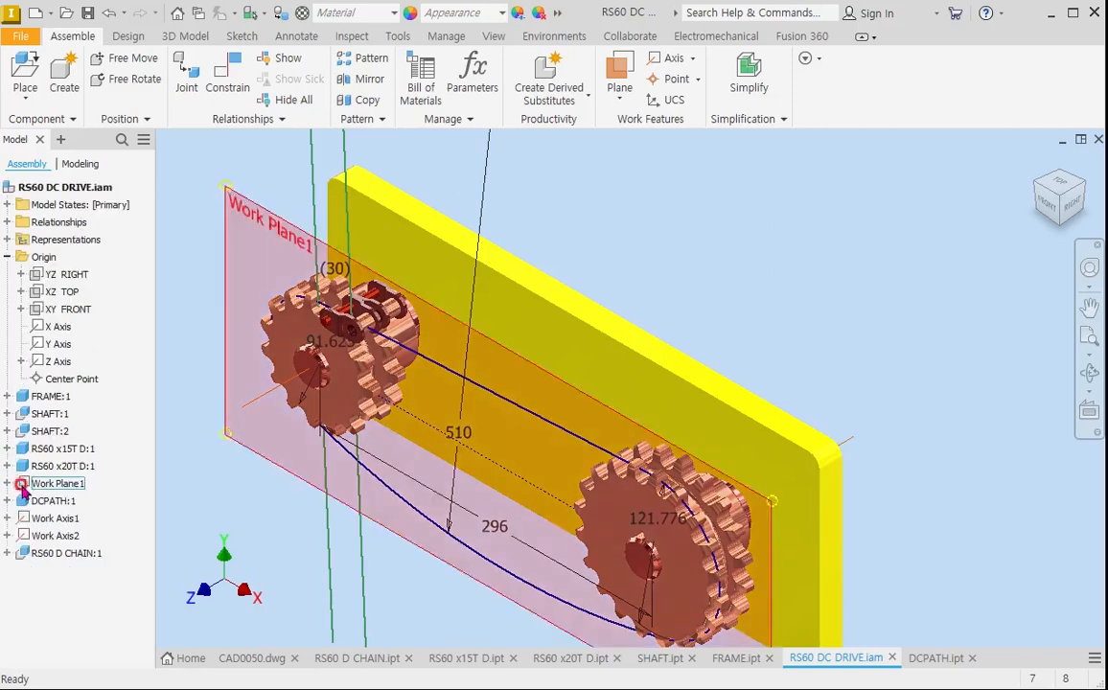
# Hide Work Axis1 and Work Axis2 of the assembly.
pyautogui.click(51, 520)
pyautogui.rightClick(53, 523)
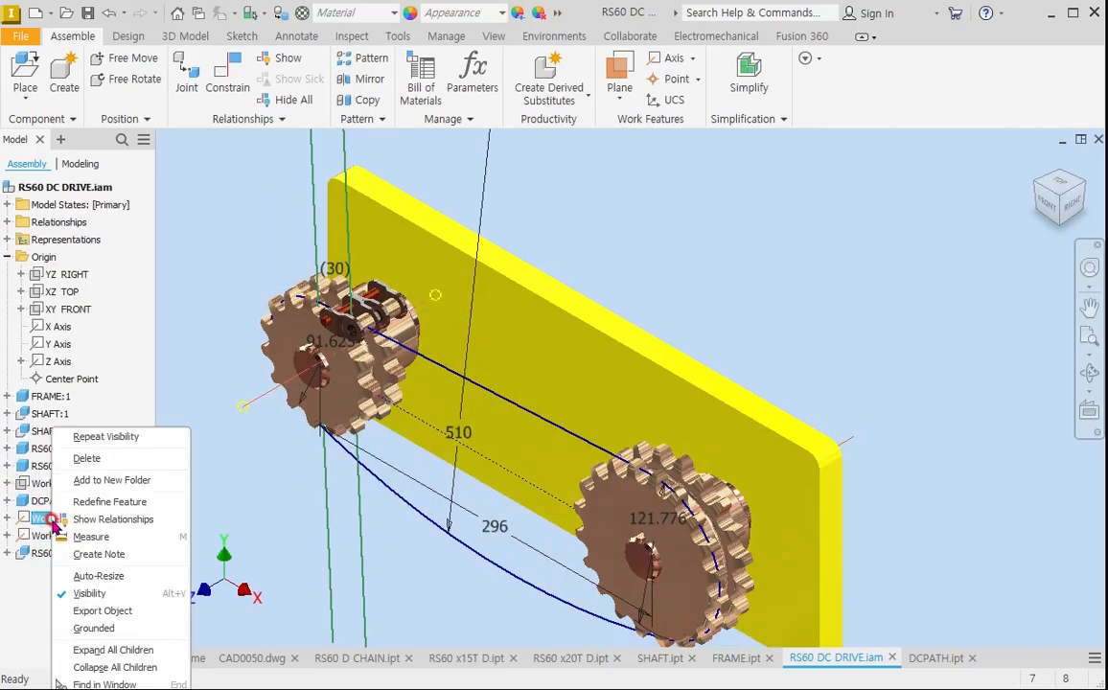
pyautogui.click(97, 594)
pyautogui.click(44, 536)
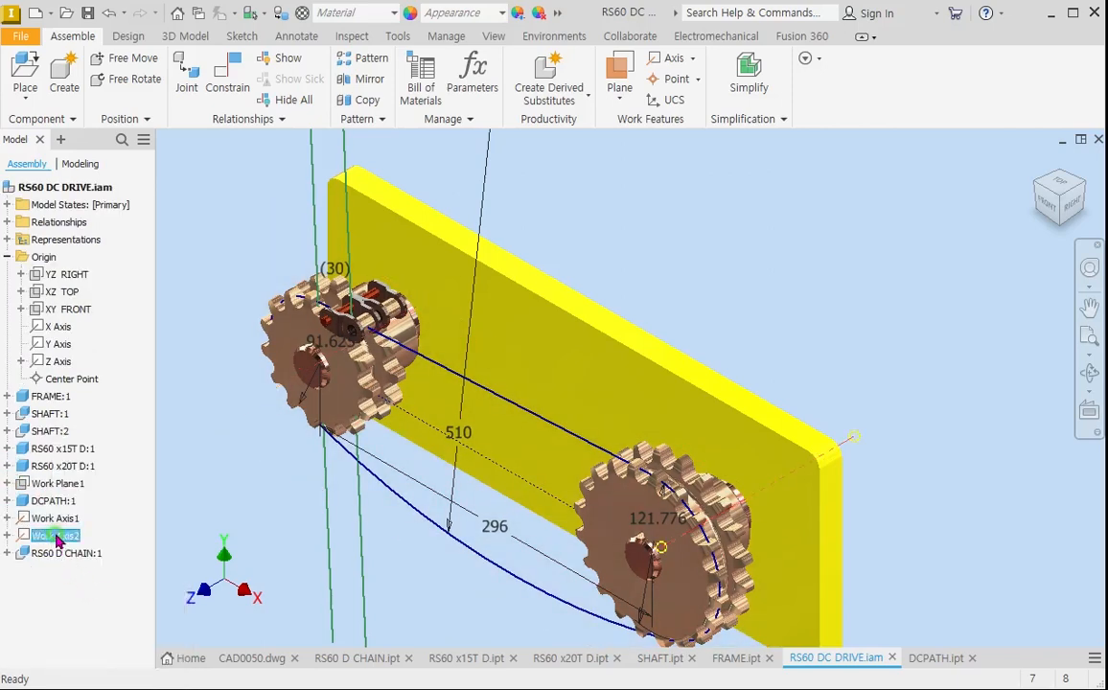
pyautogui.rightClick(48, 535)
pyautogui.click(93, 594)
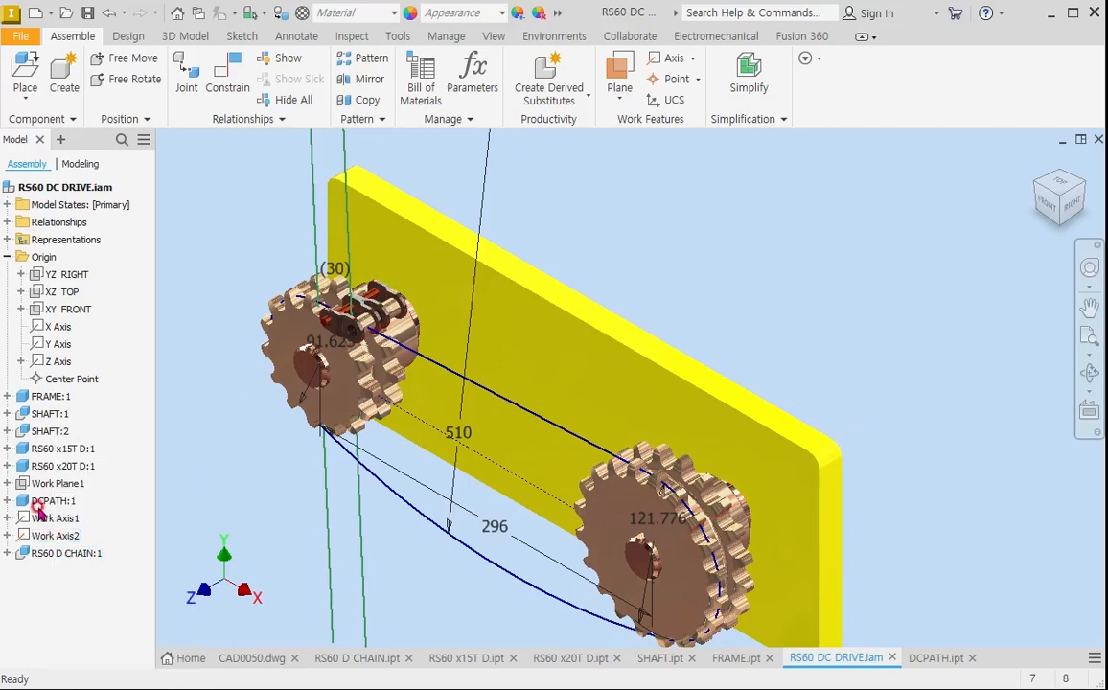
# Hide Sketch2, the sketch with the 30 mm spaced vertical lines, inside the DCPATH component.
pyautogui.click(7, 501)
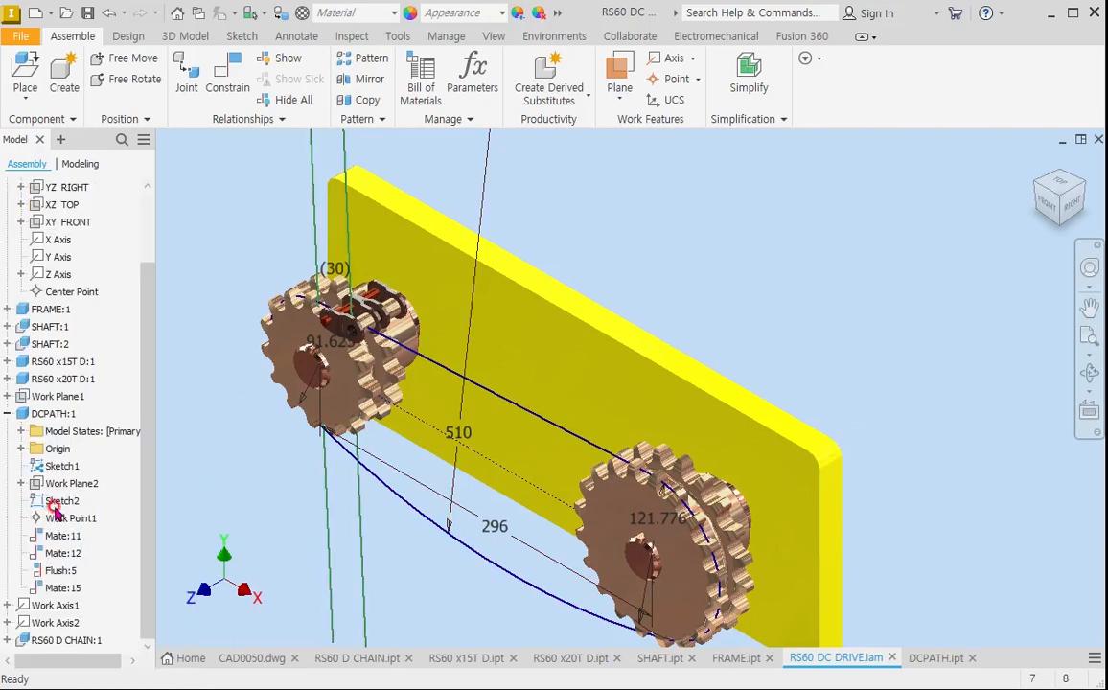
pyautogui.rightClick(58, 502)
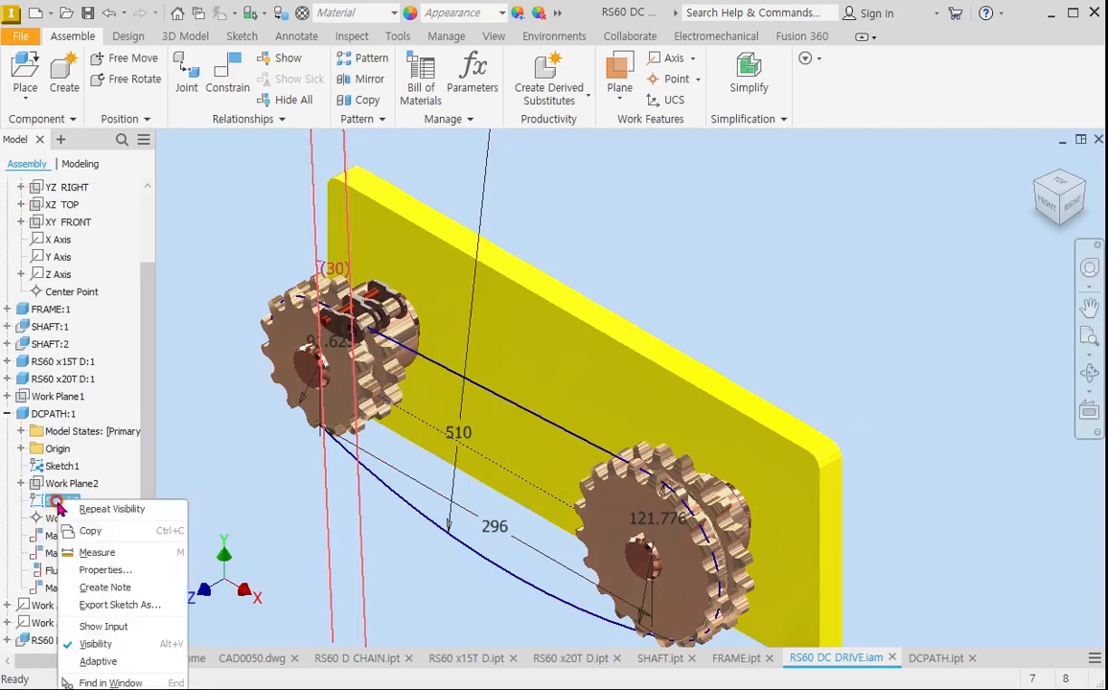
pyautogui.click(95, 644)
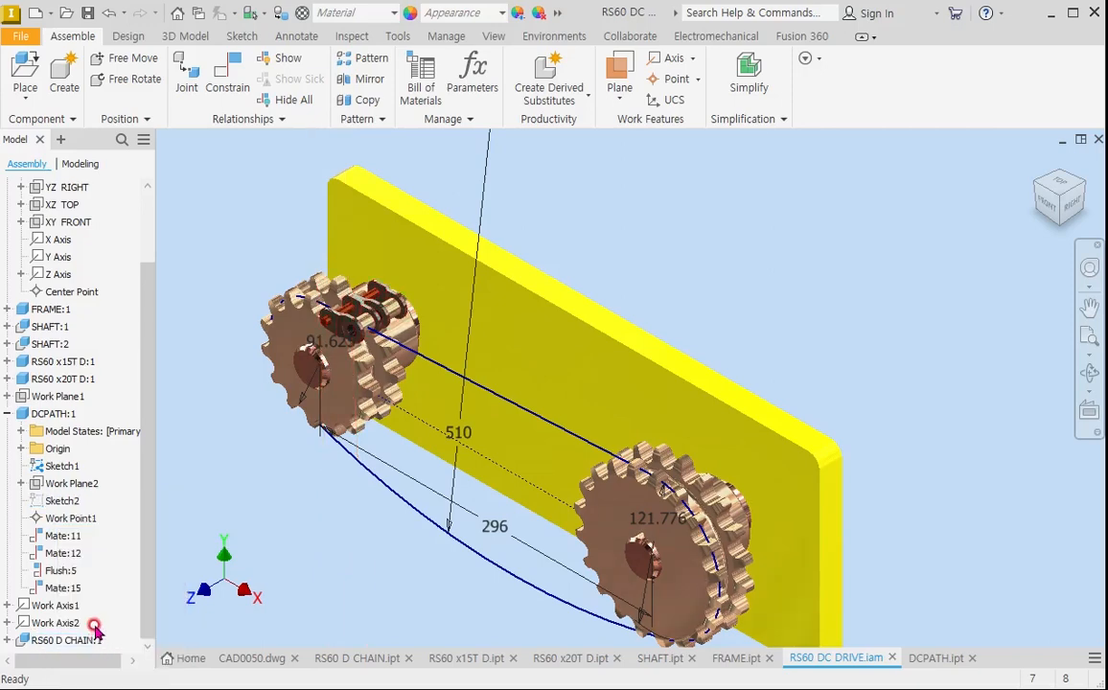
pyautogui.rightClick(65, 467)
pyautogui.click(102, 607)
# Inspect the RS60 D CHAIN link on the small sprocket from the front and test its freedom to move.
pyautogui.click(1046, 206)
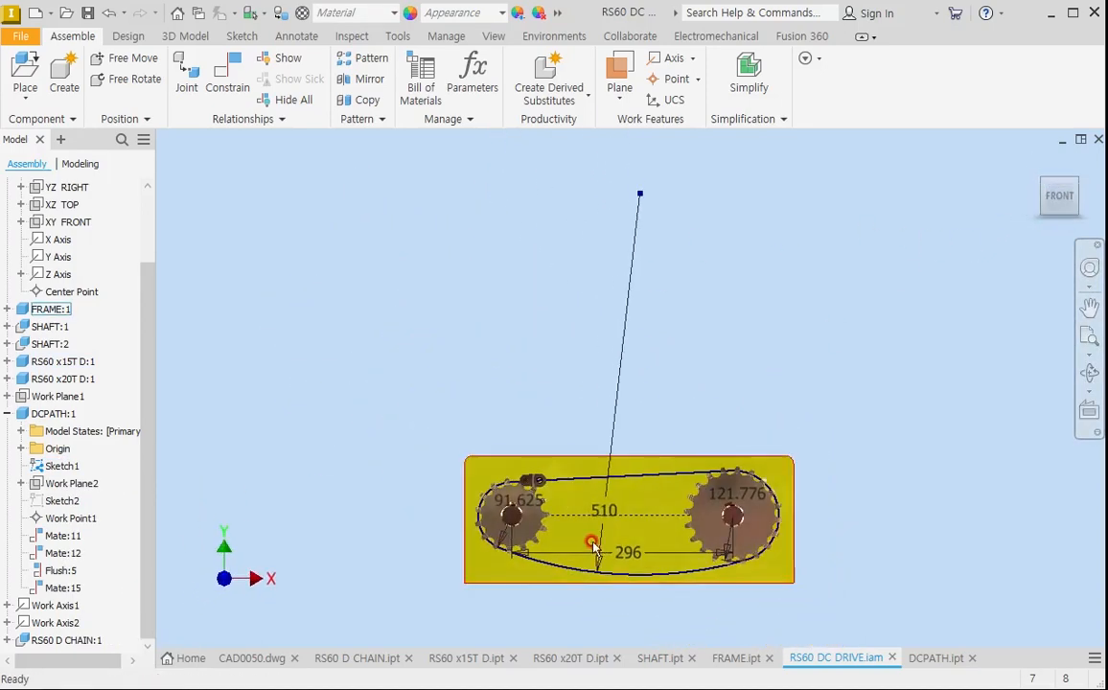
pyautogui.scroll(5, 504, 427)
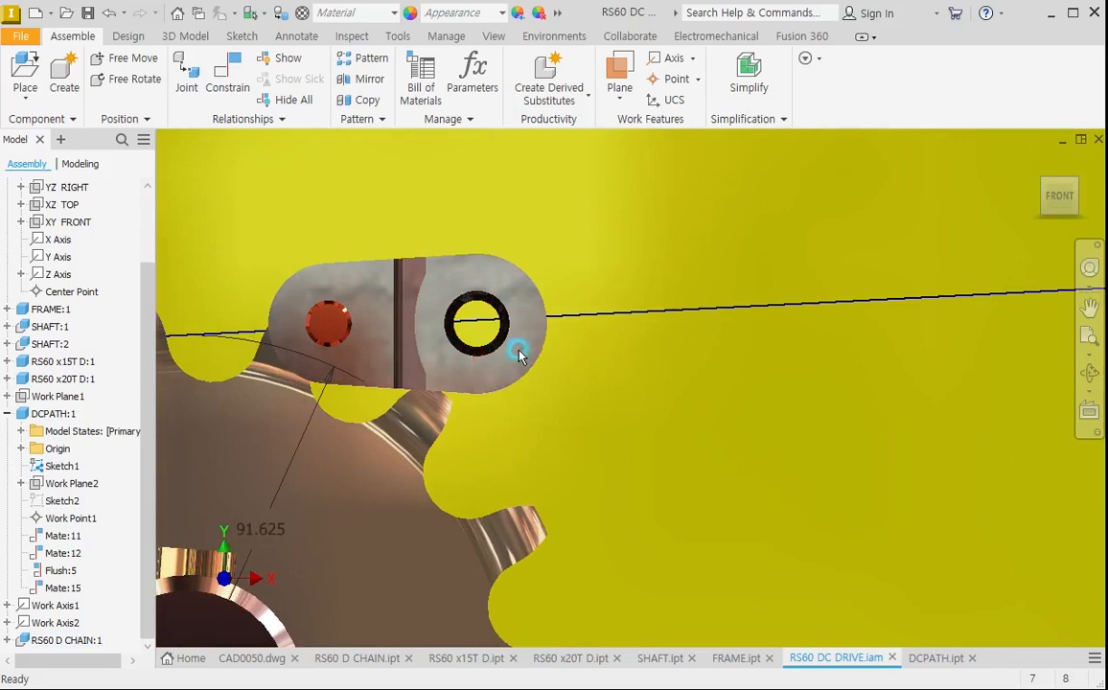
pyautogui.click(526, 349)
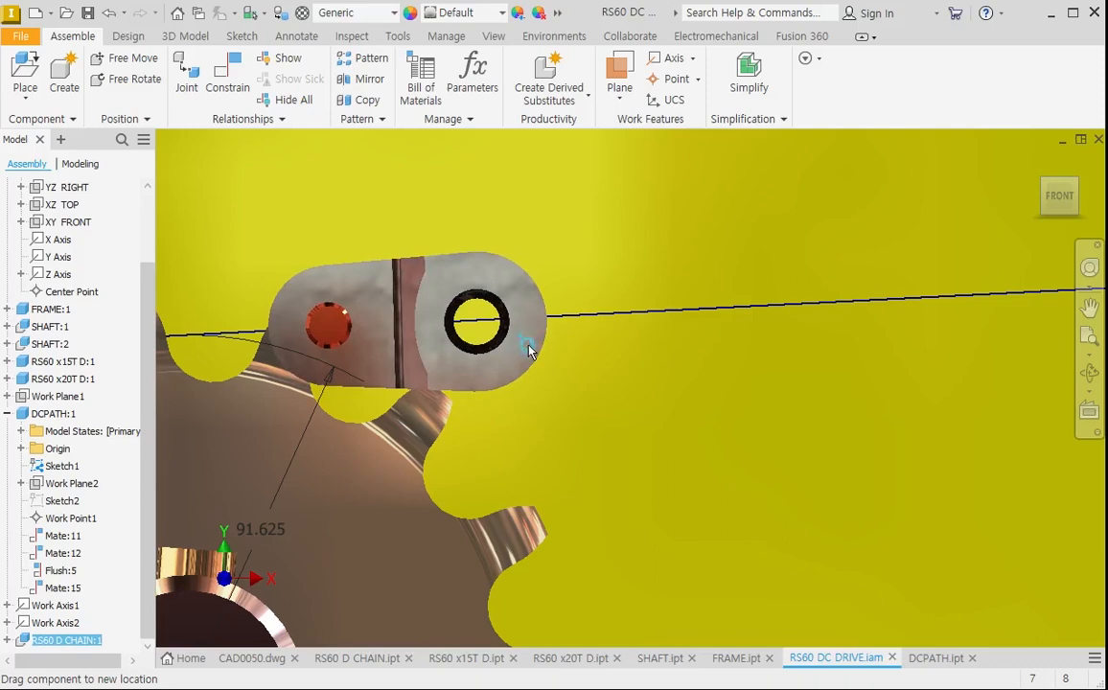
pyautogui.scroll(-3, 558, 379)
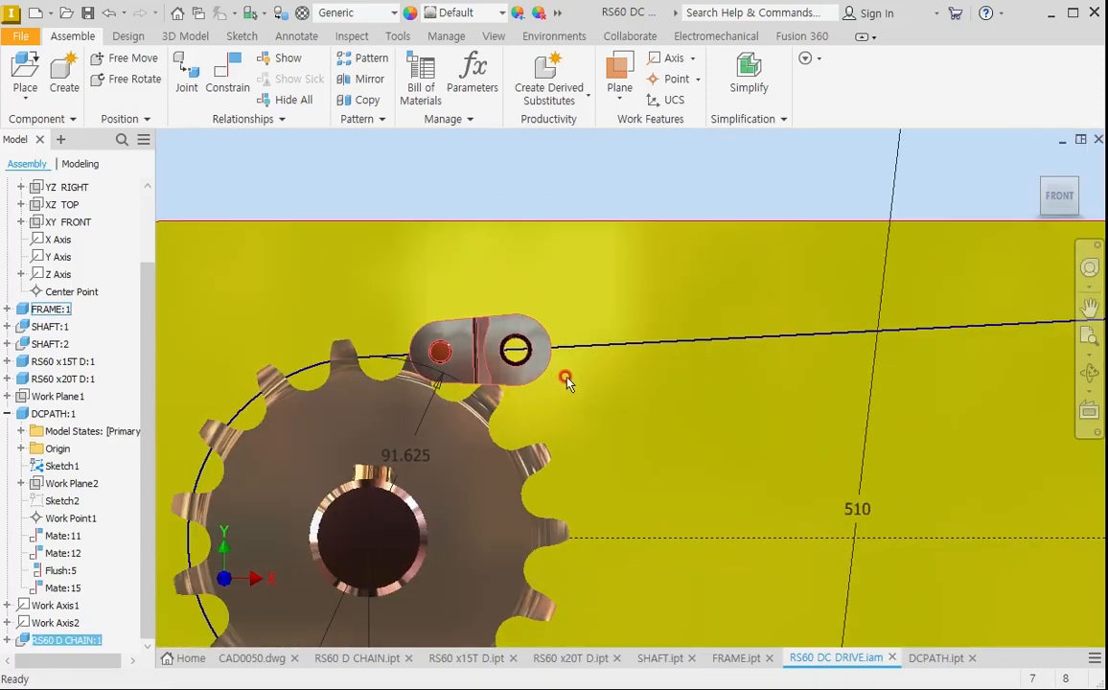
# Pattern the RS60 D CHAIN link around the whole chain path using Rectangular Pattern2 of DCPATH as the associative feature pattern.
pyautogui.scroll(-2, 575, 385)
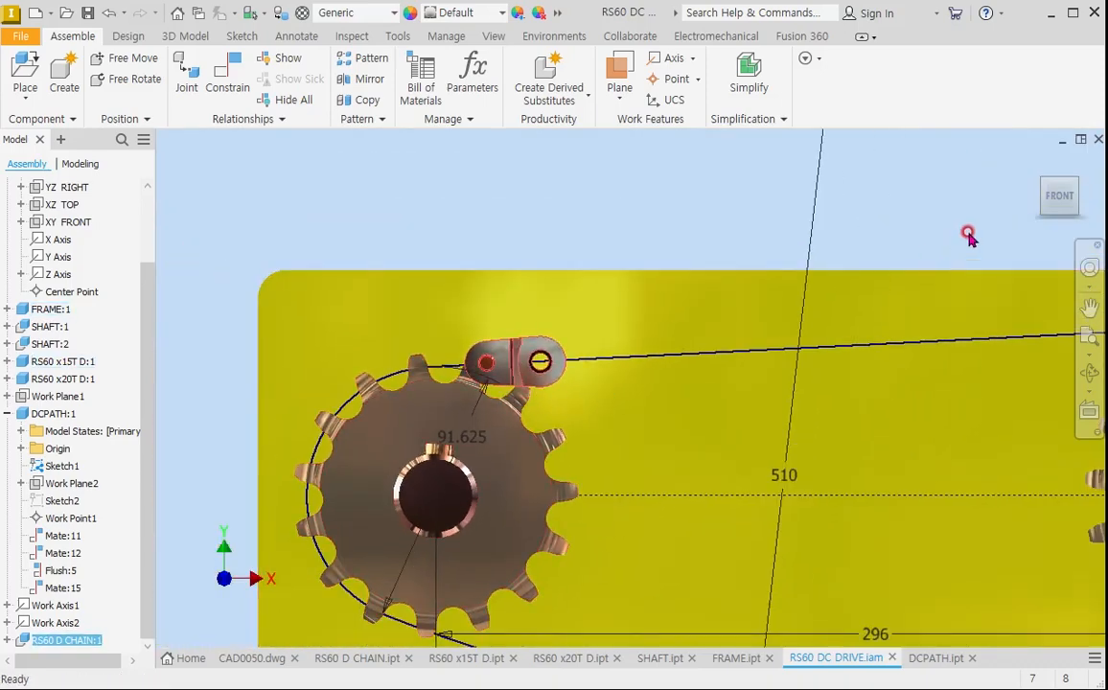
pyautogui.click(1035, 167)
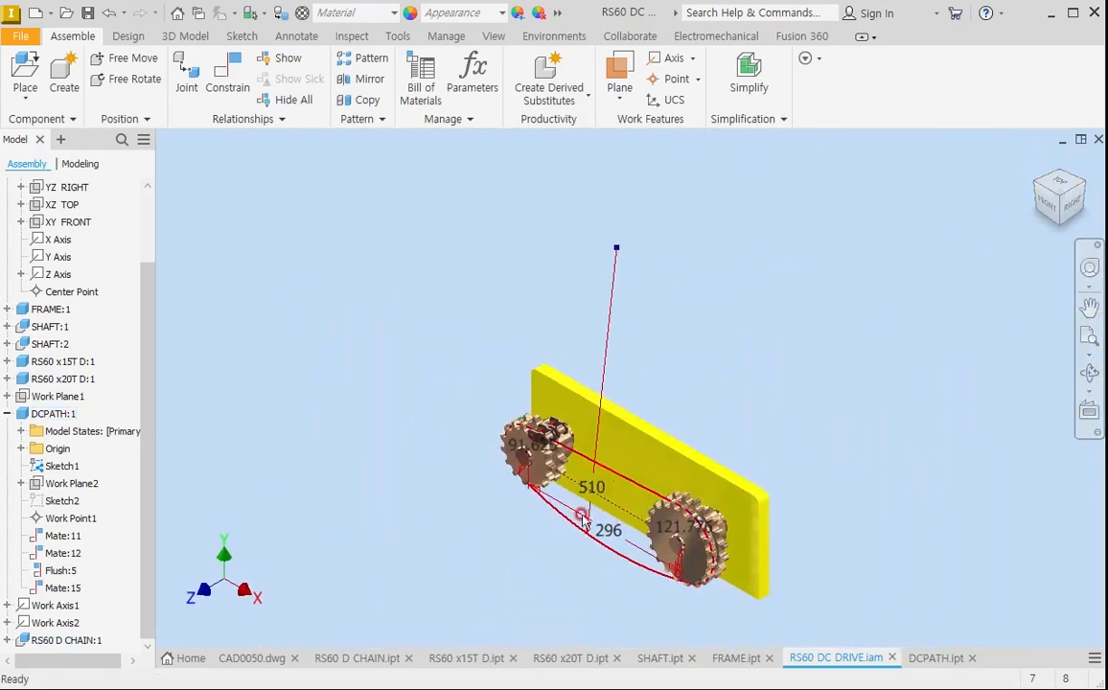
pyautogui.scroll(5, 590, 469)
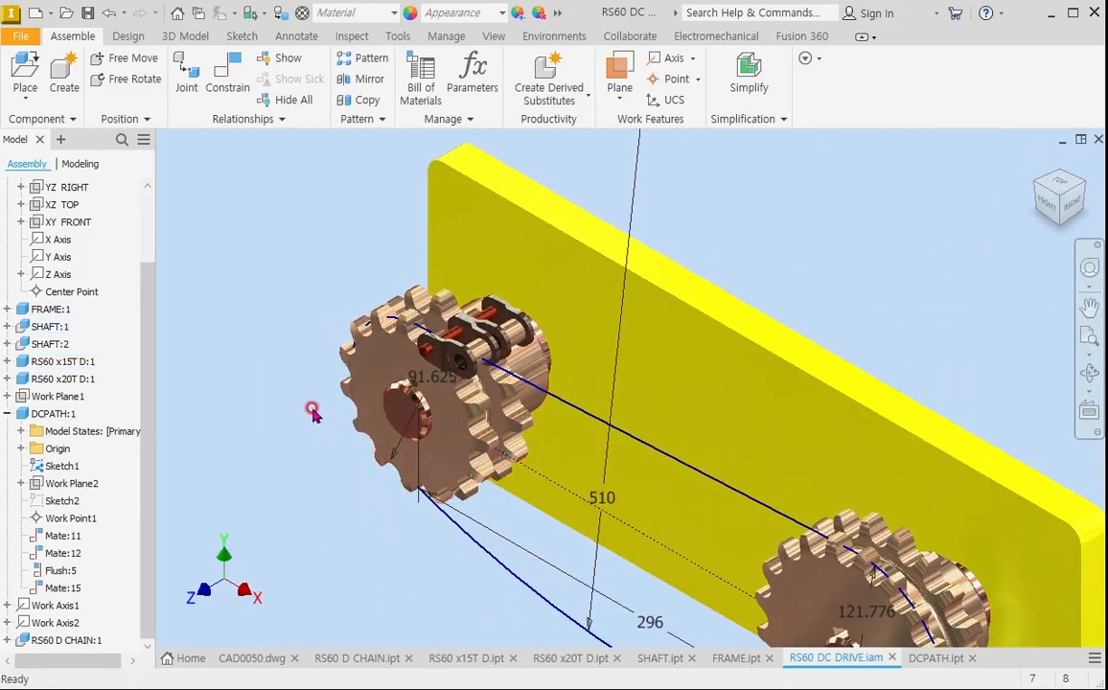
pyautogui.click(345, 58)
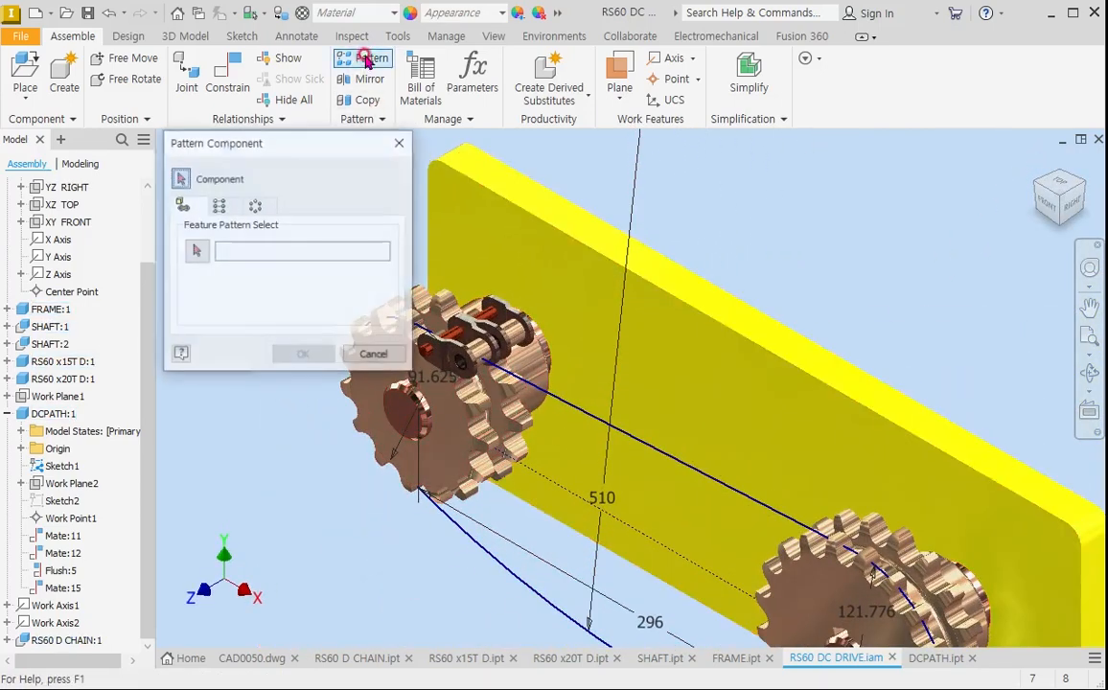
pyautogui.click(520, 350)
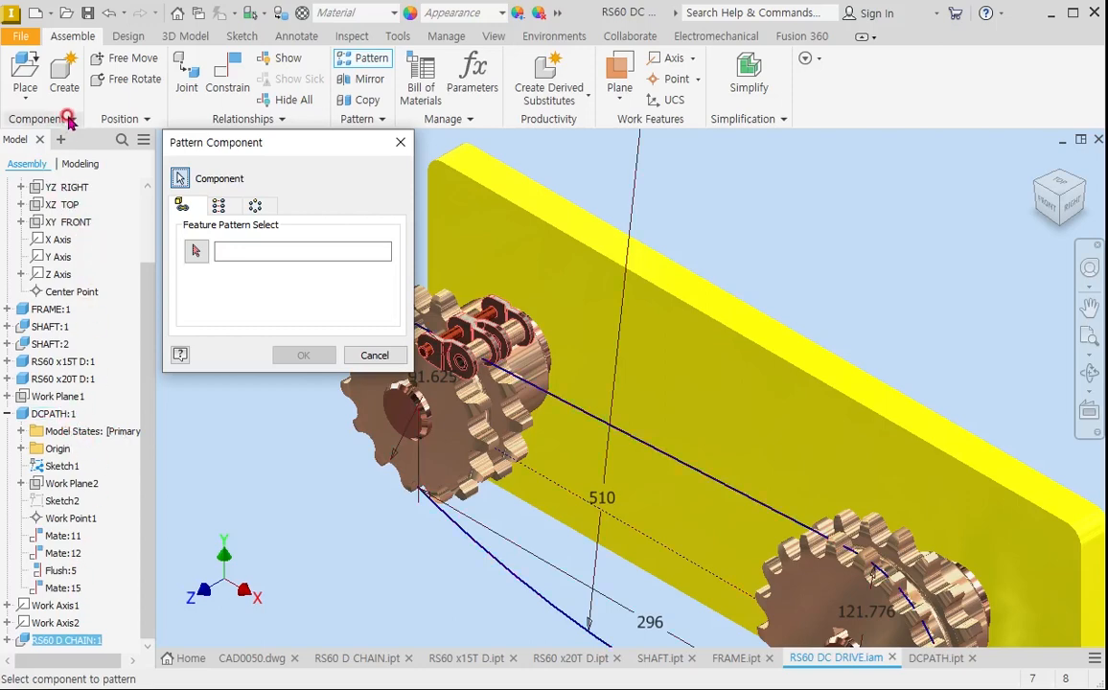
pyautogui.click(79, 162)
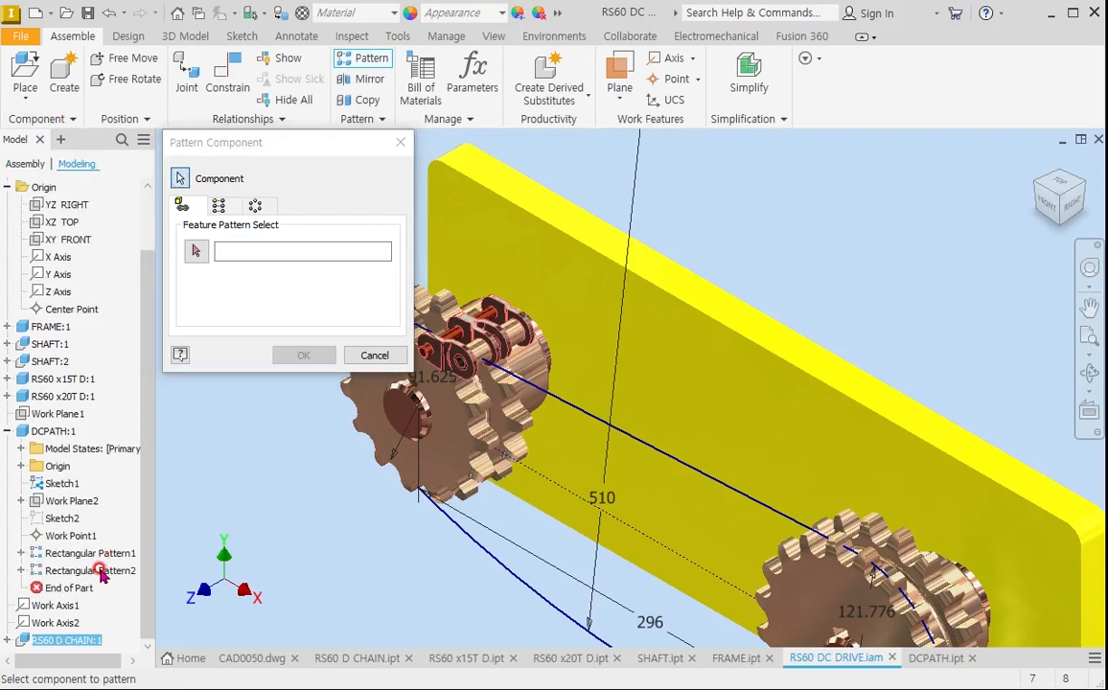
pyautogui.click(196, 251)
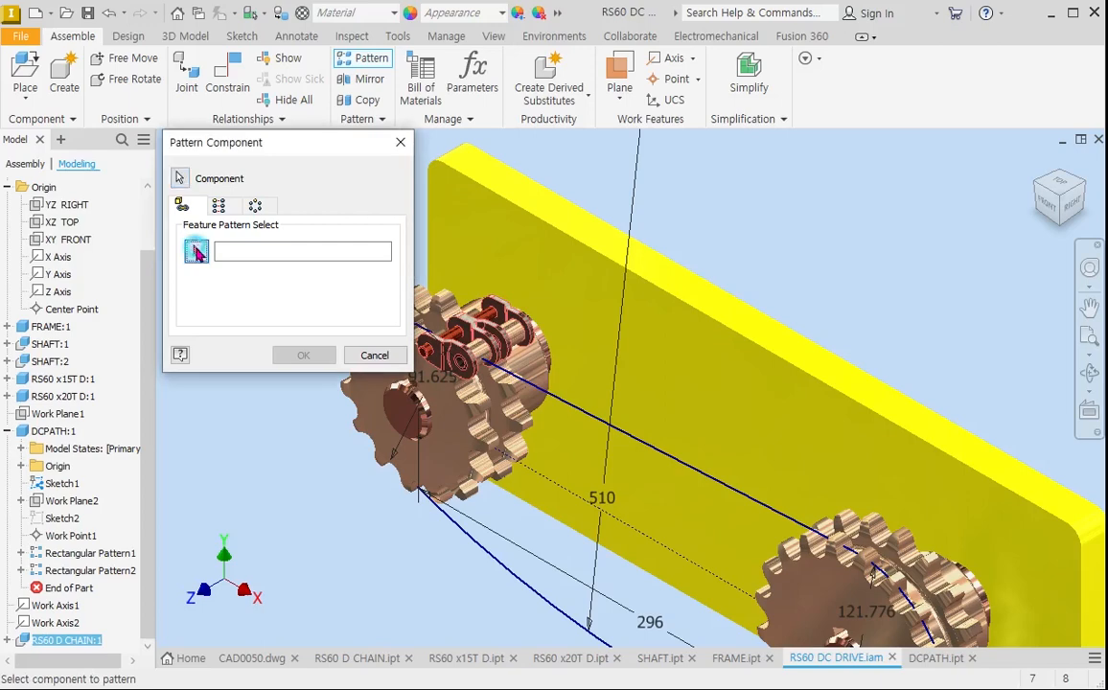
pyautogui.click(99, 573)
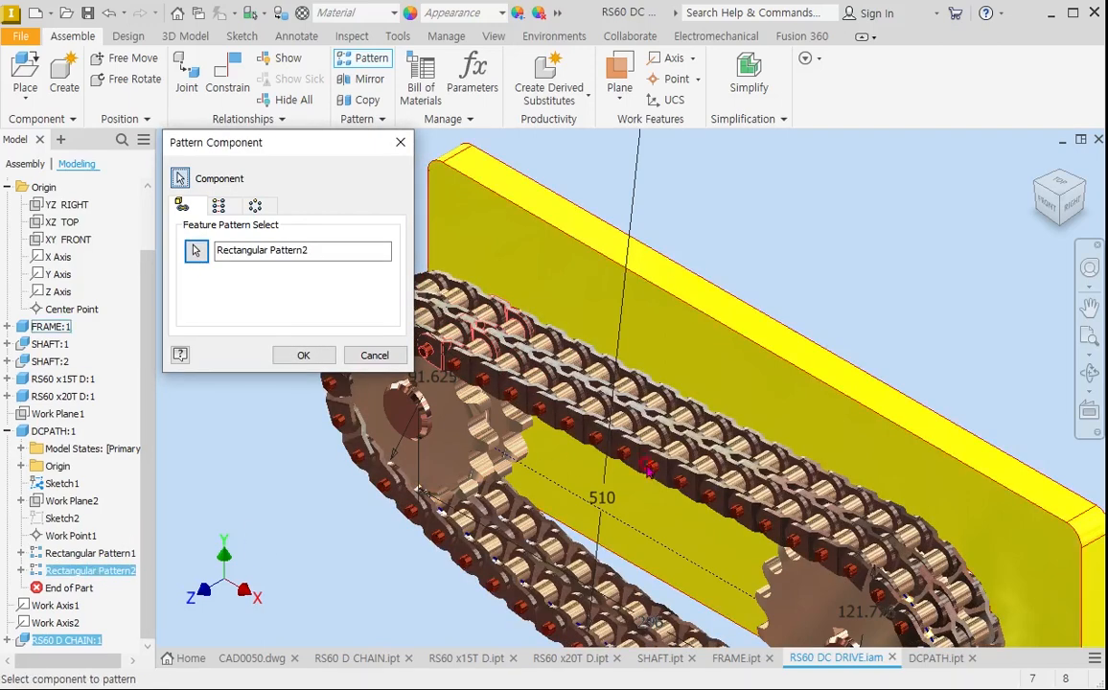
pyautogui.scroll(-4, 608, 268)
pyautogui.scroll(2, 640, 427)
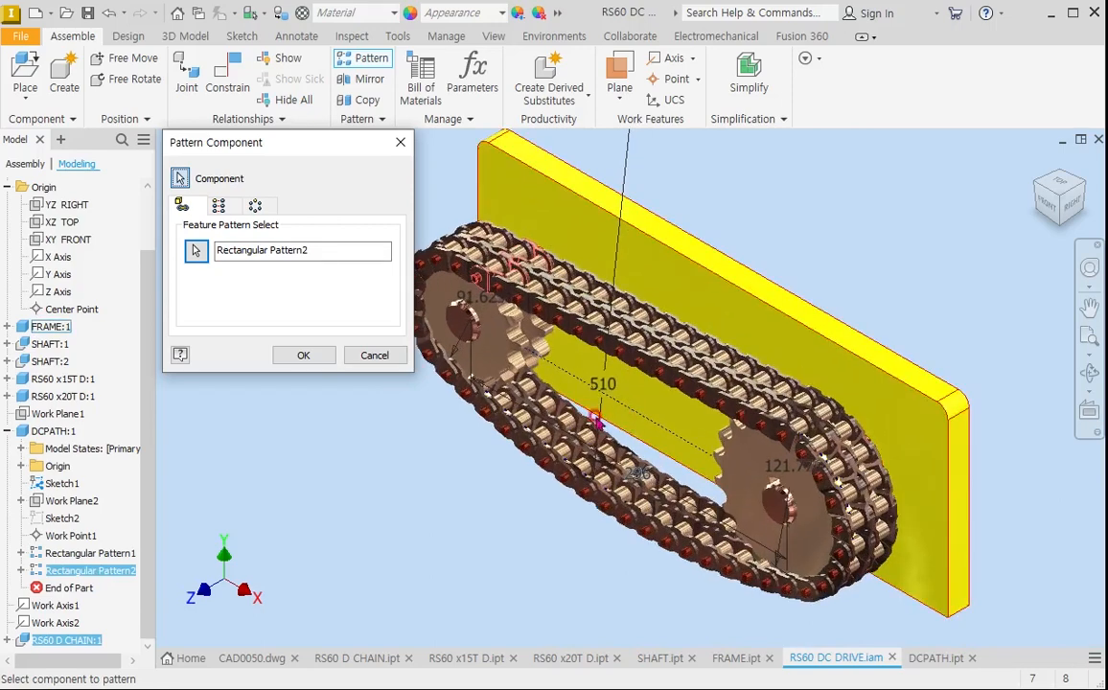
pyautogui.click(315, 356)
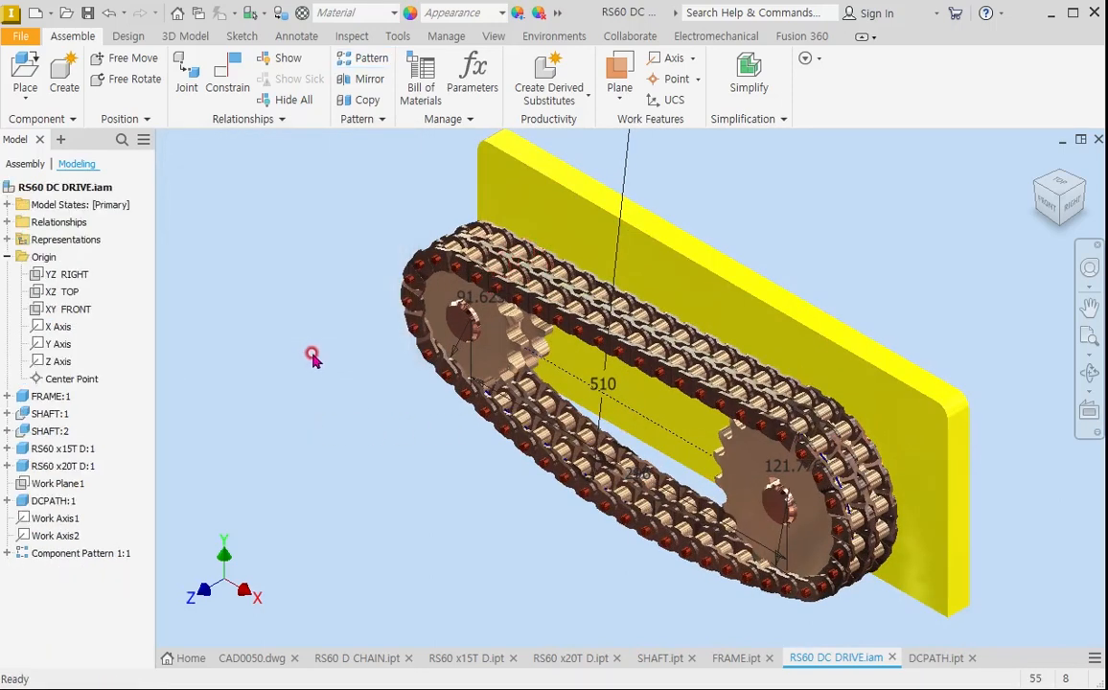
# Hide Sketch1, the chain path sketch, inside the DCPATH component.
pyautogui.click(9, 501)
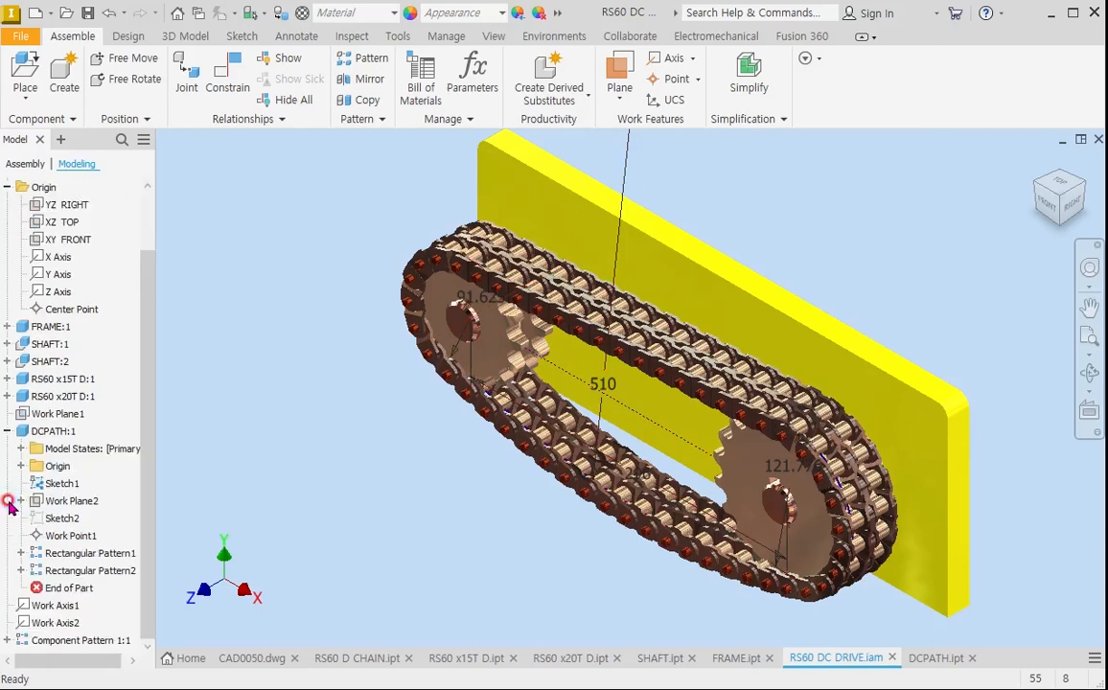
pyautogui.click(61, 485)
pyautogui.rightClick(60, 486)
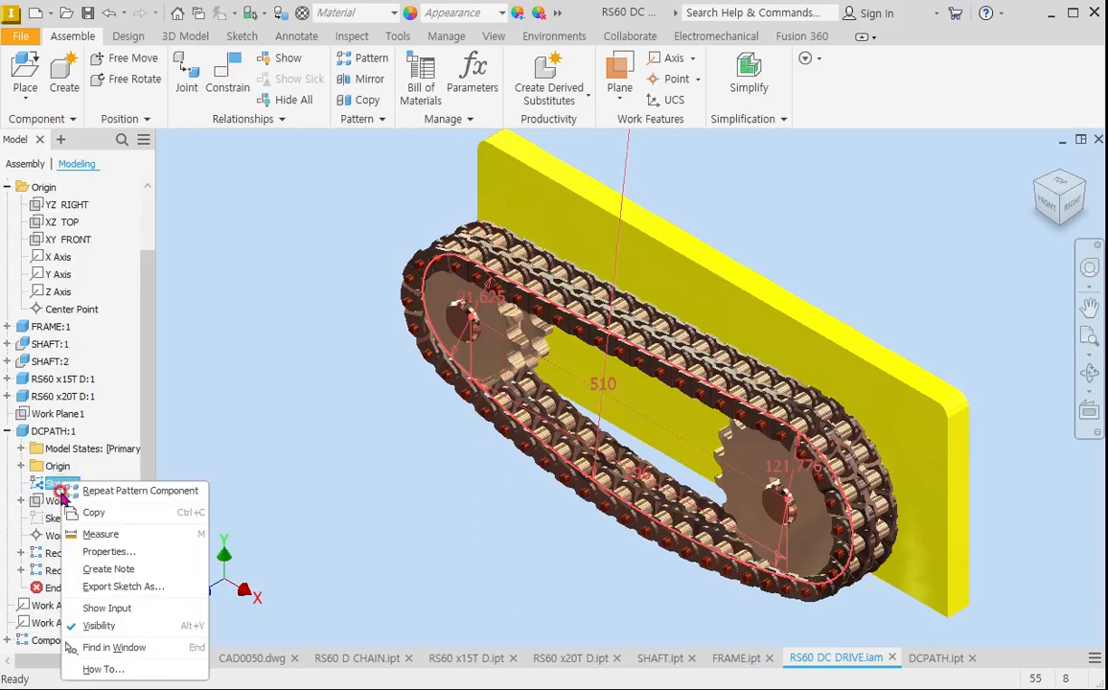
pyautogui.click(96, 629)
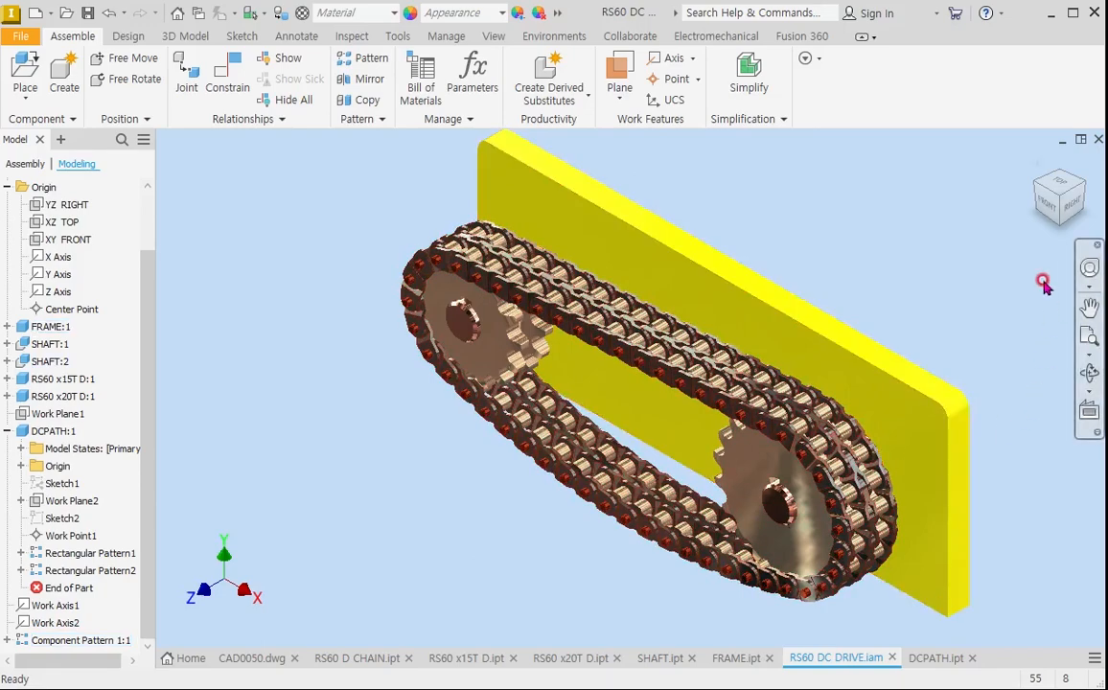
# Examine from the front how the patterned chain links sit on the teeth of both sprockets.
pyautogui.click(1044, 207)
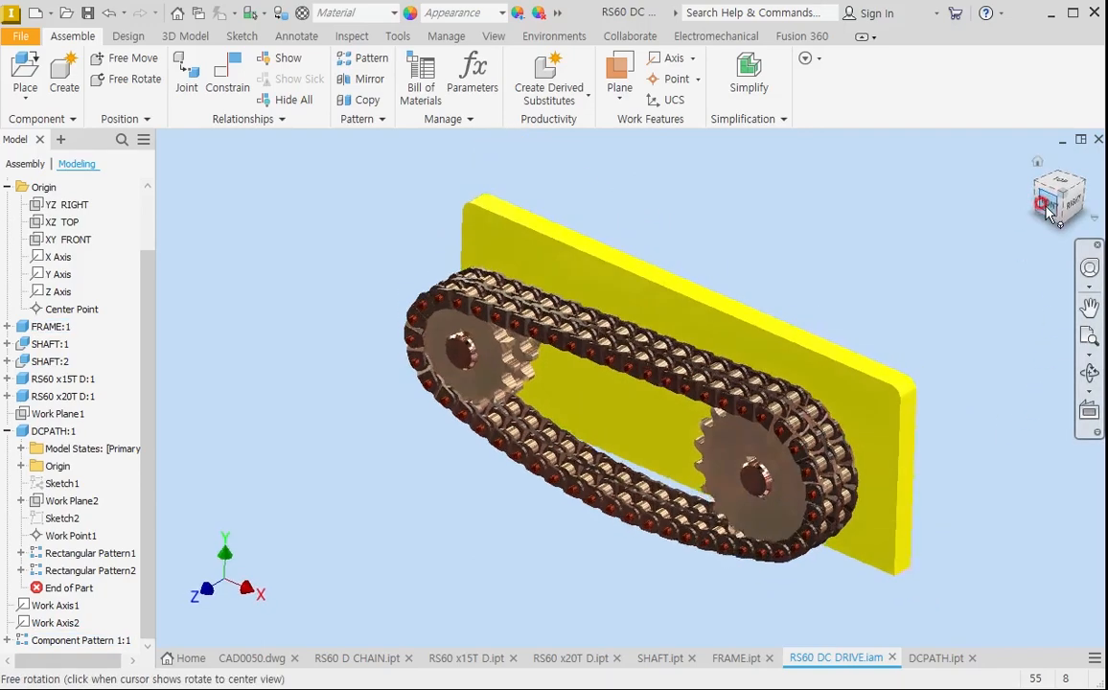
pyautogui.scroll(-8, 546, 389)
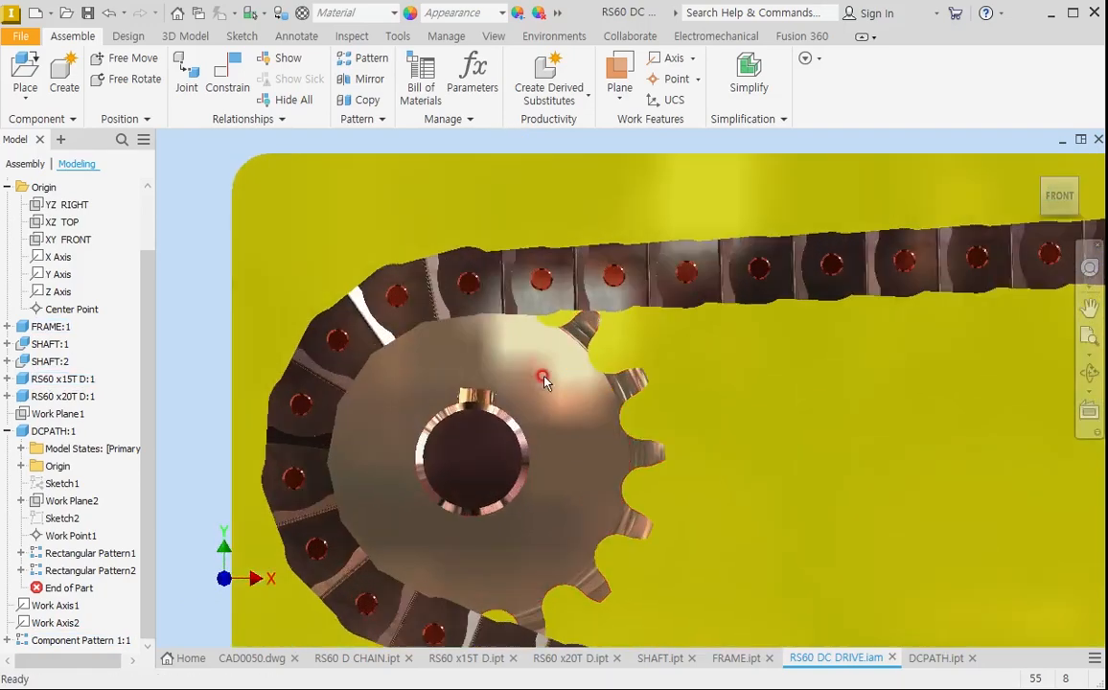
pyautogui.moveTo(566, 376); pyautogui.dragTo(551, 350)
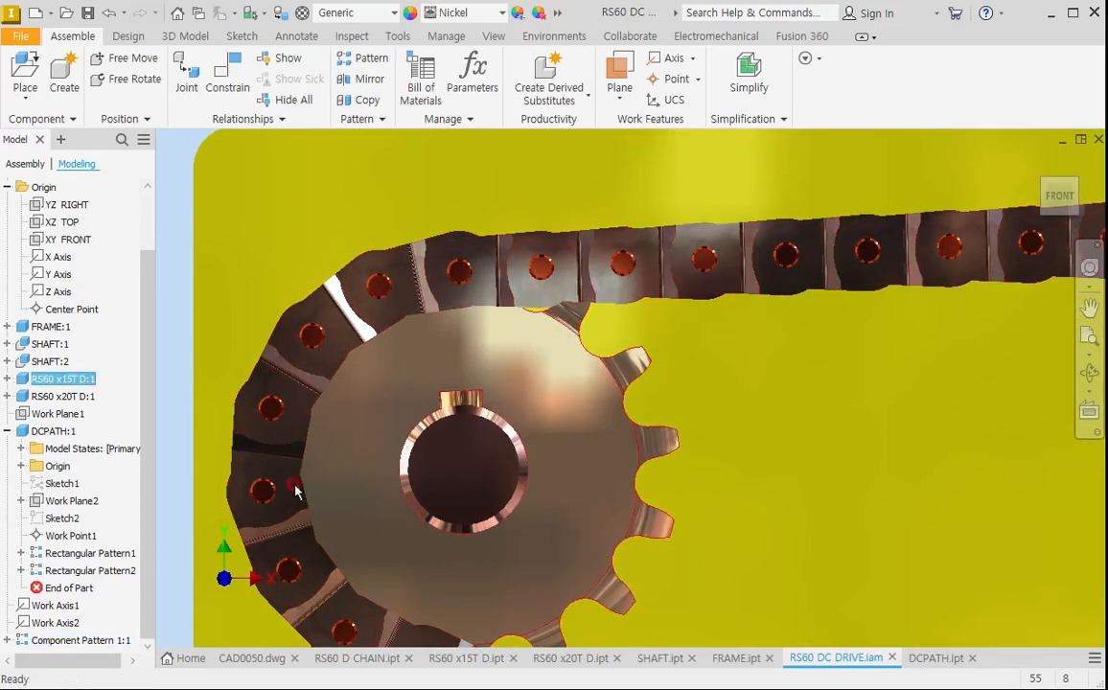
pyautogui.scroll(3, 151, 423)
pyautogui.scroll(2, 593, 451)
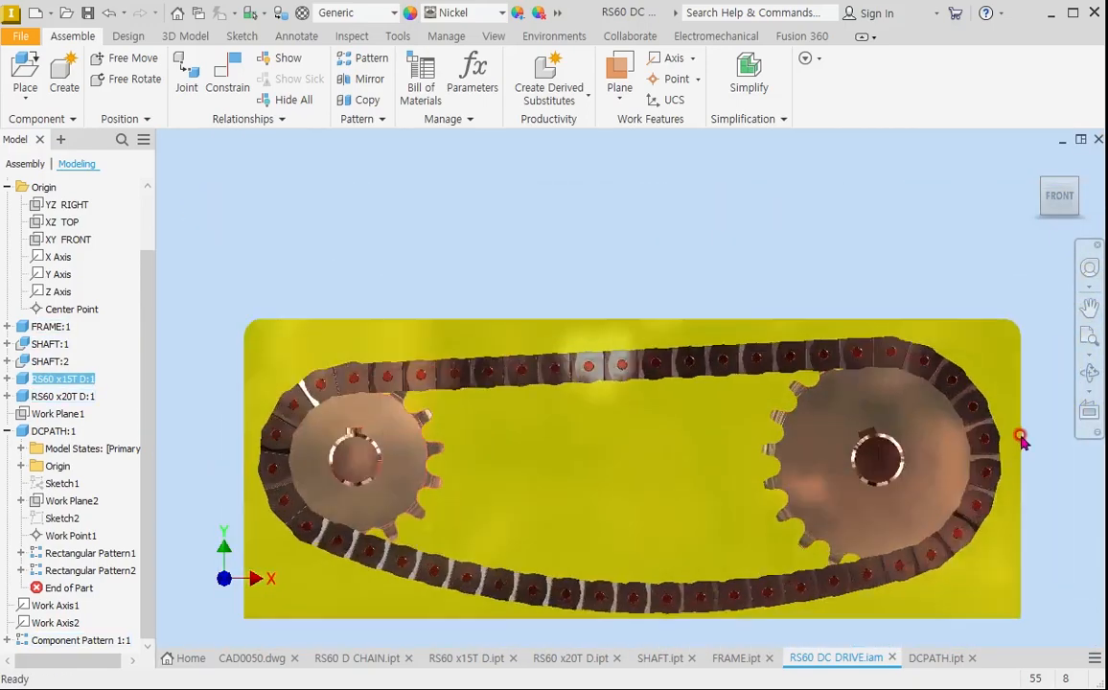
pyautogui.scroll(-4, 1022, 438)
pyautogui.moveTo(638, 377)
pyautogui.mouseDown()
pyautogui.moveTo(628, 363)
pyautogui.moveTo(617, 380)
pyautogui.mouseUp()
pyautogui.scroll(-5, 618, 379)
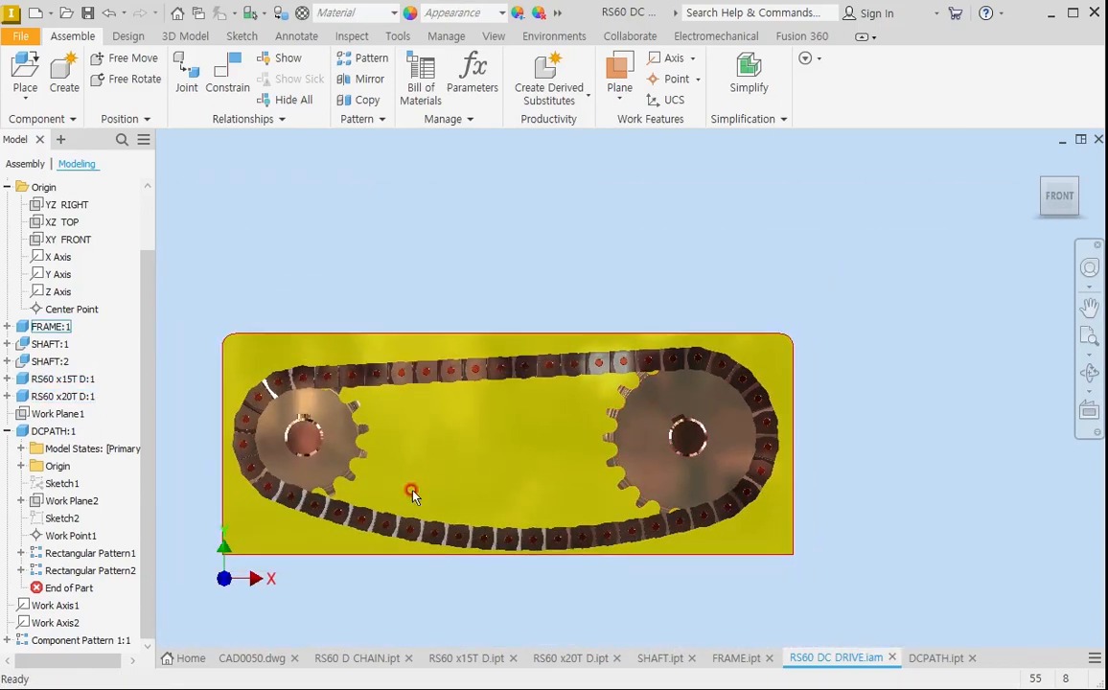
# Add a forward rotation motion constraint between the RS60 x15T D and RS60 x20T D sprockets with a ratio of 15/20.
pyautogui.click(218, 83)
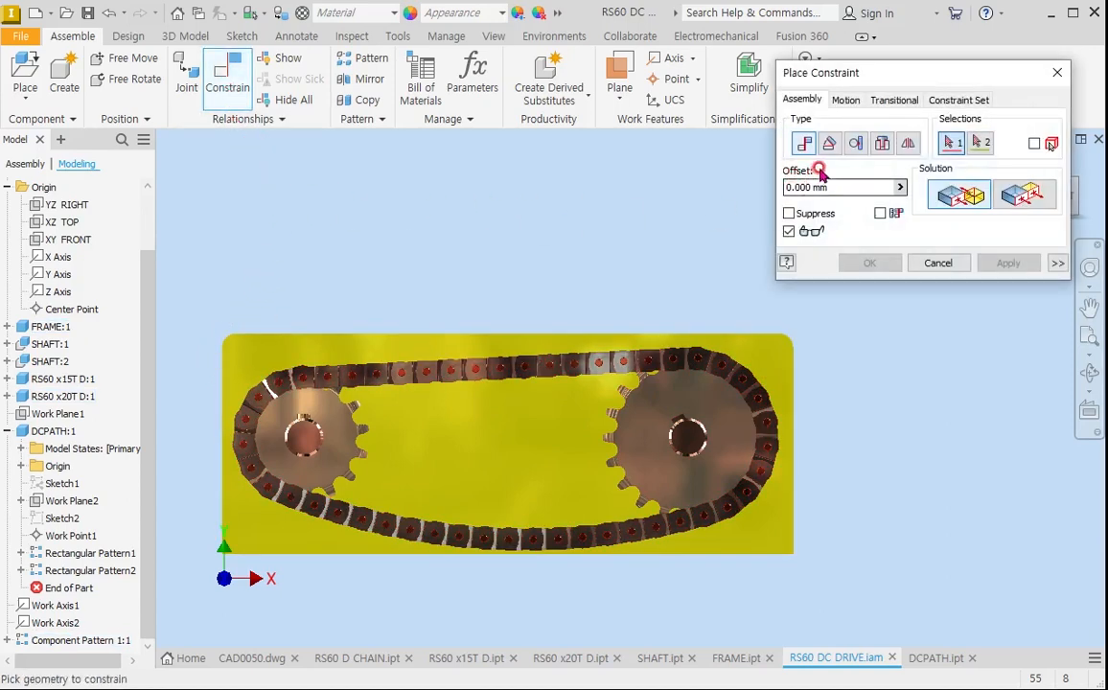
pyautogui.click(844, 100)
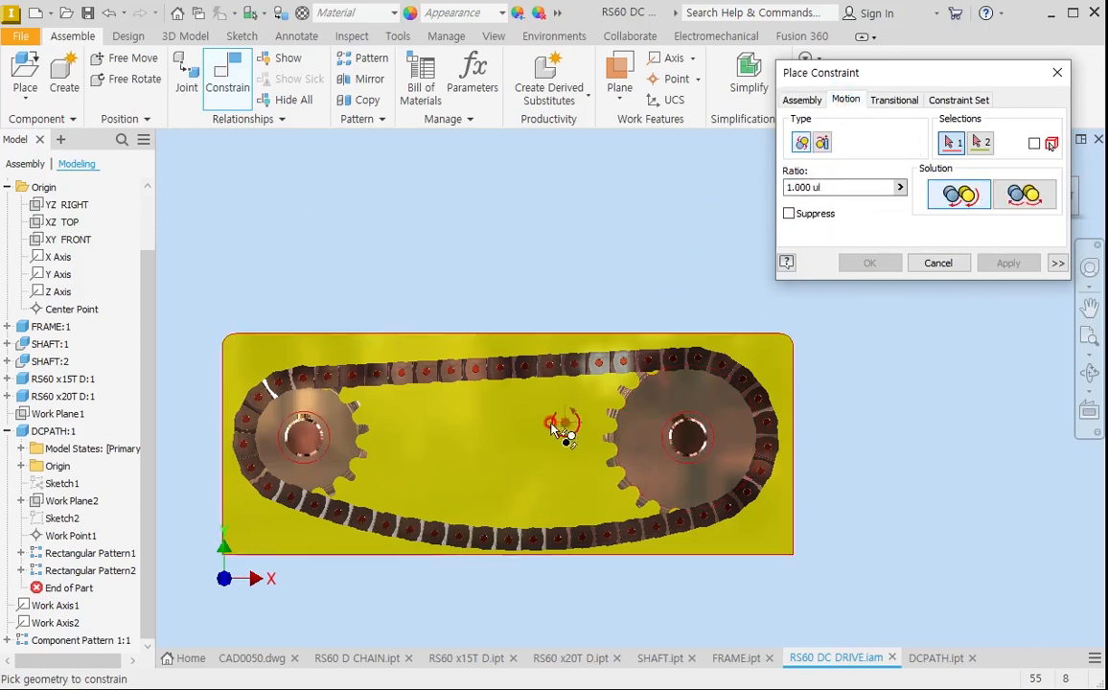
pyautogui.click(331, 436)
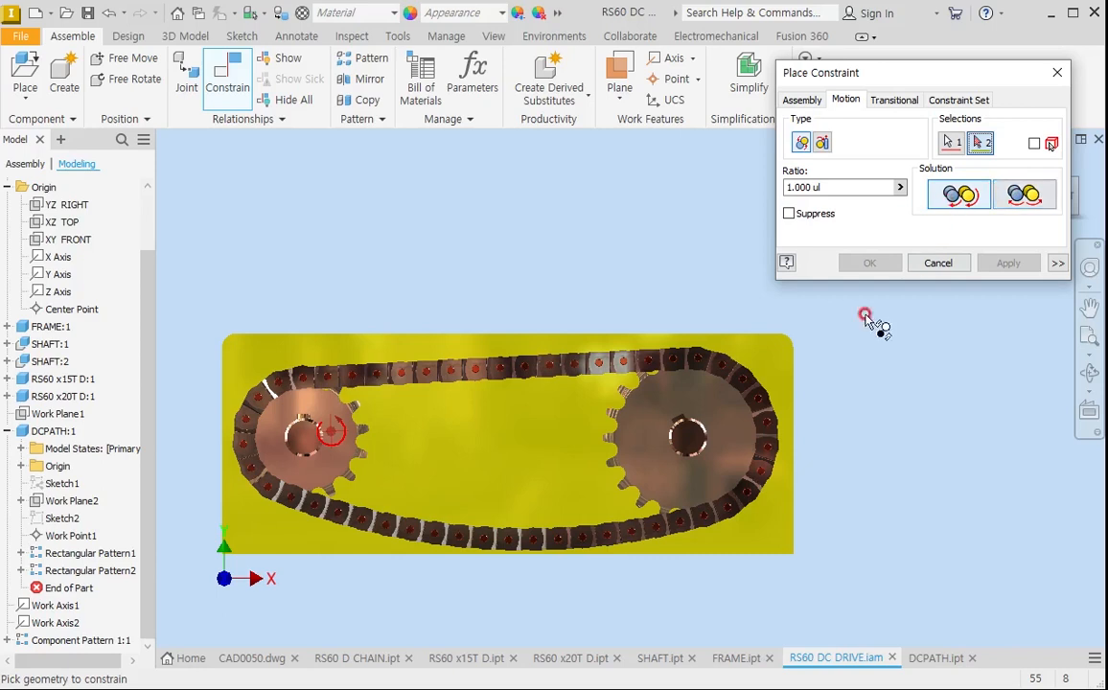
pyautogui.click(725, 437)
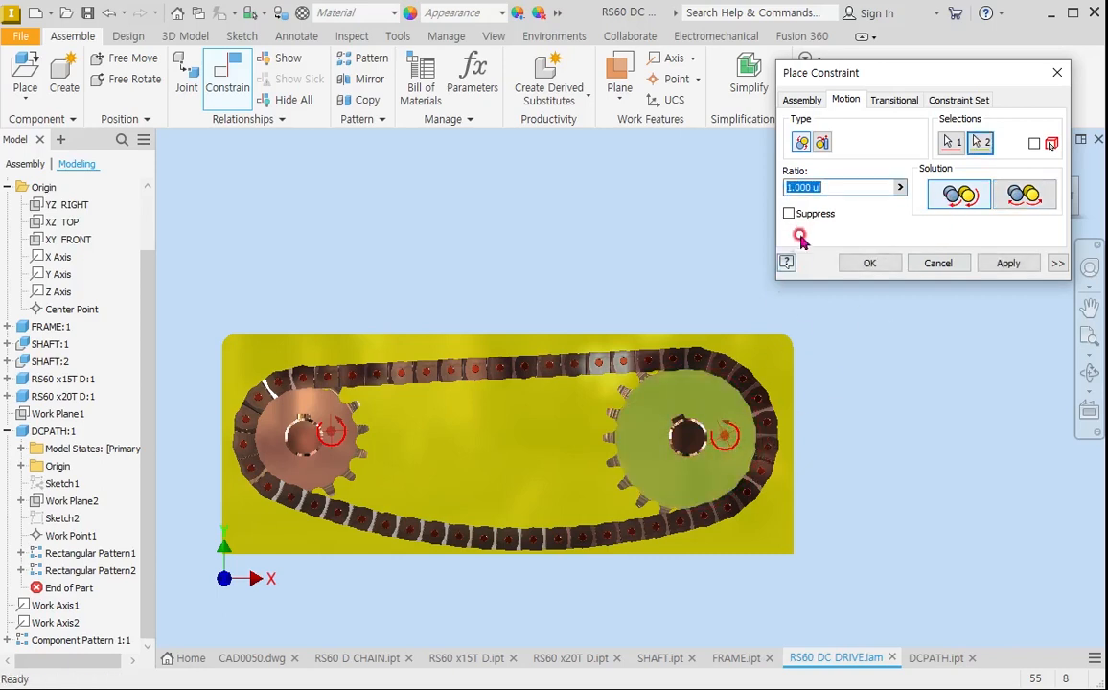
pyautogui.click(838, 187)
pyautogui.moveTo(838, 187); pyautogui.dragTo(786, 187)
pyautogui.write('15/20')
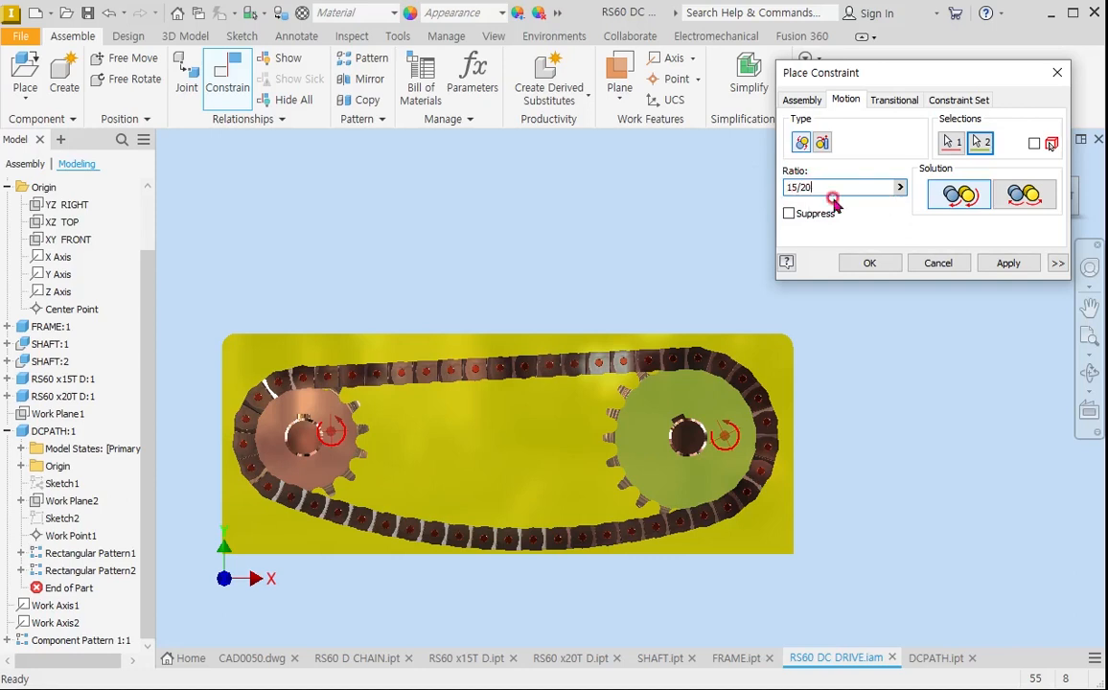
pyautogui.click(1018, 264)
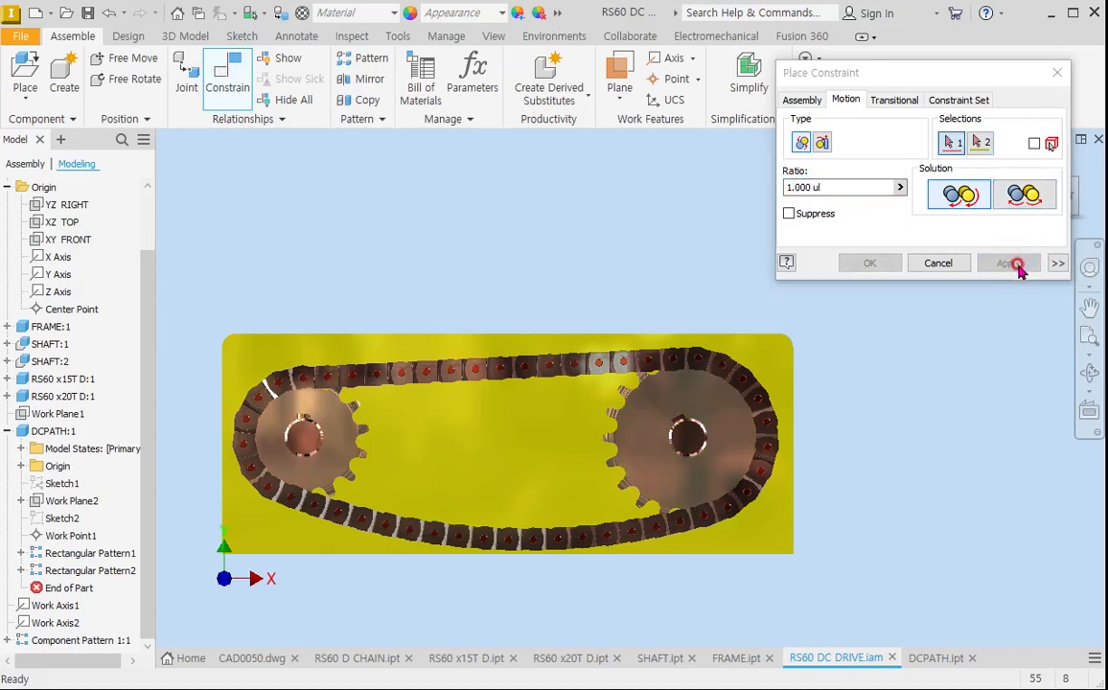
pyautogui.click(1057, 74)
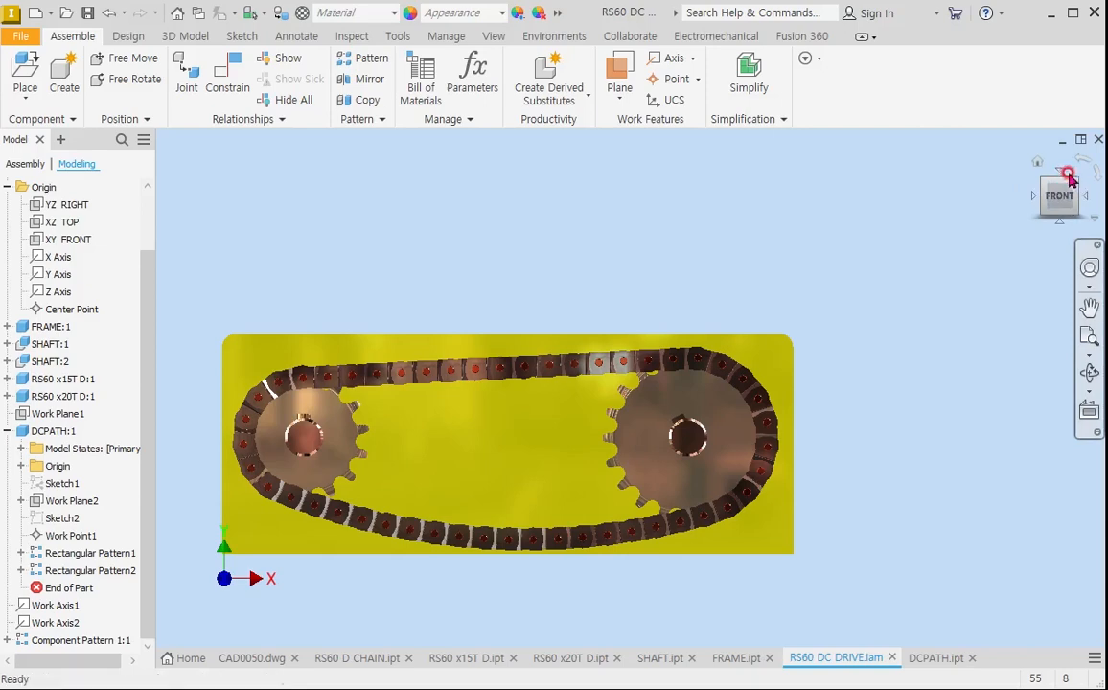
# Add a directed angle constraint between the RS60 x20T D sprocket's XZ plane and the assembly's XZ plane, accepting the predicted offset.
pyautogui.click(1038, 161)
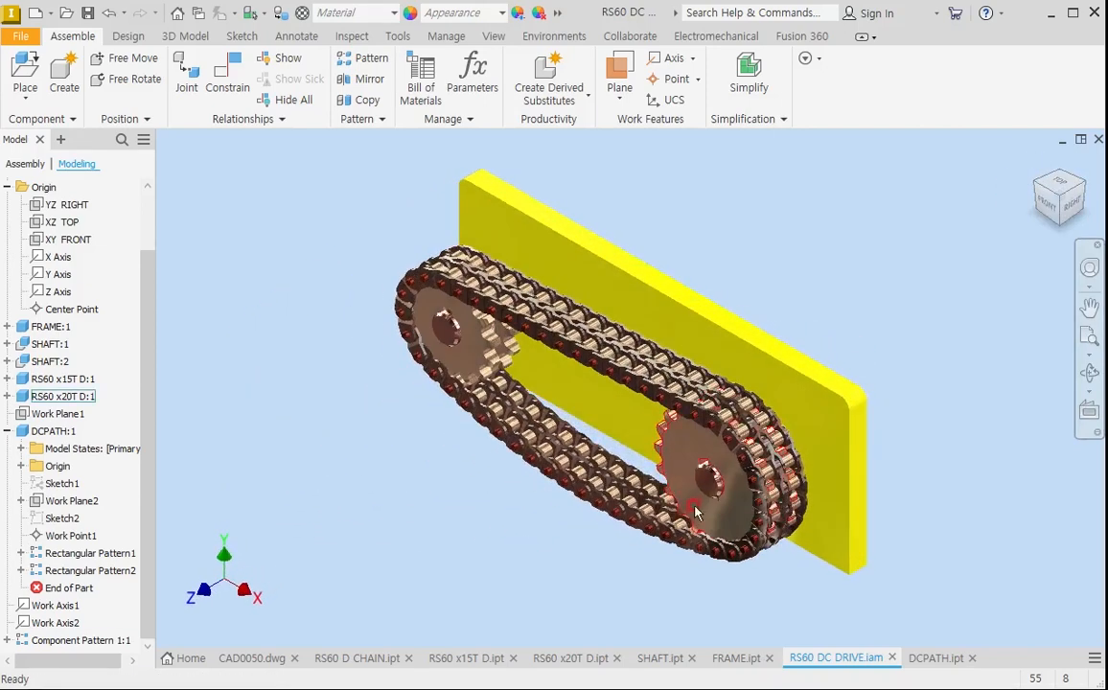
pyautogui.scroll(3, 719, 498)
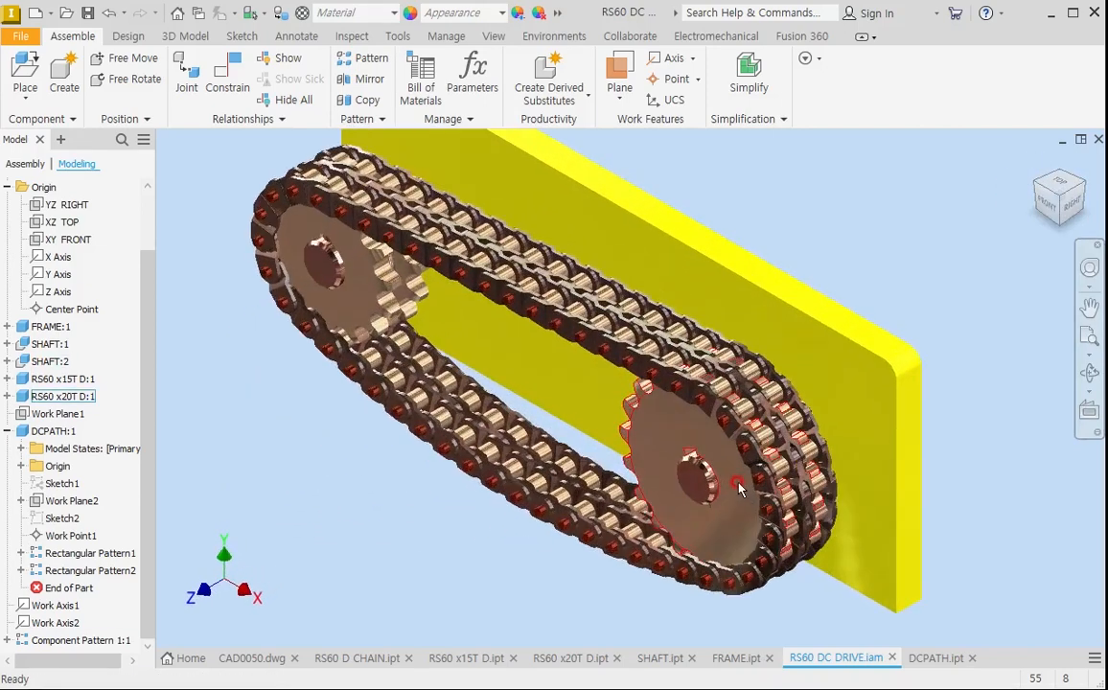
pyautogui.click(679, 426)
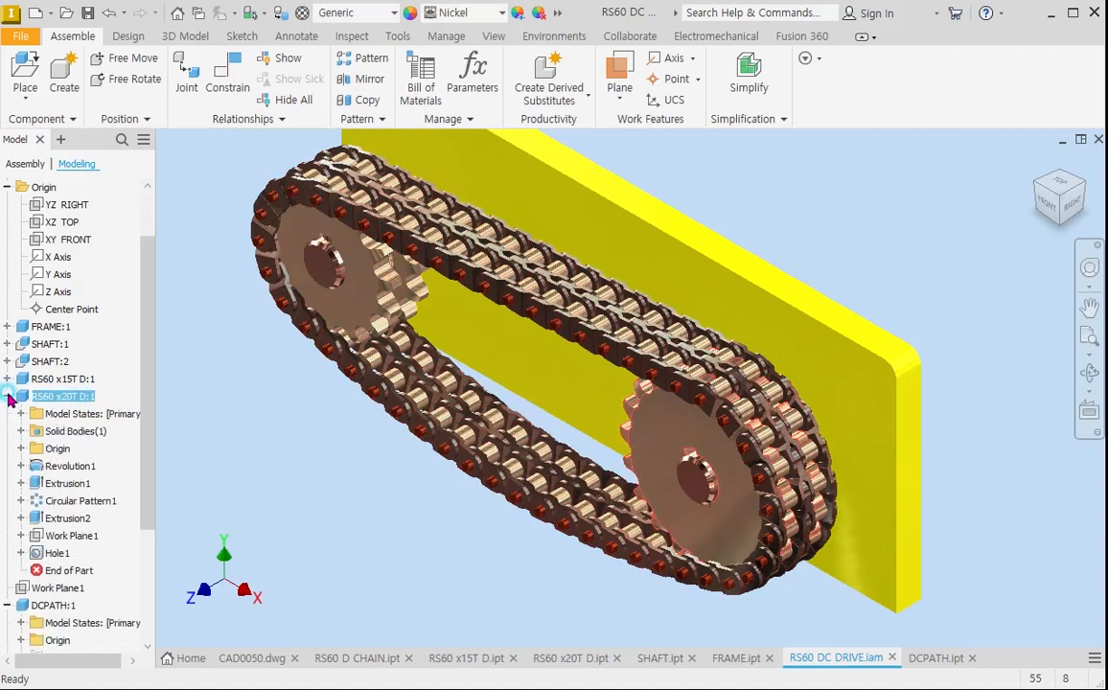
pyautogui.click(21, 448)
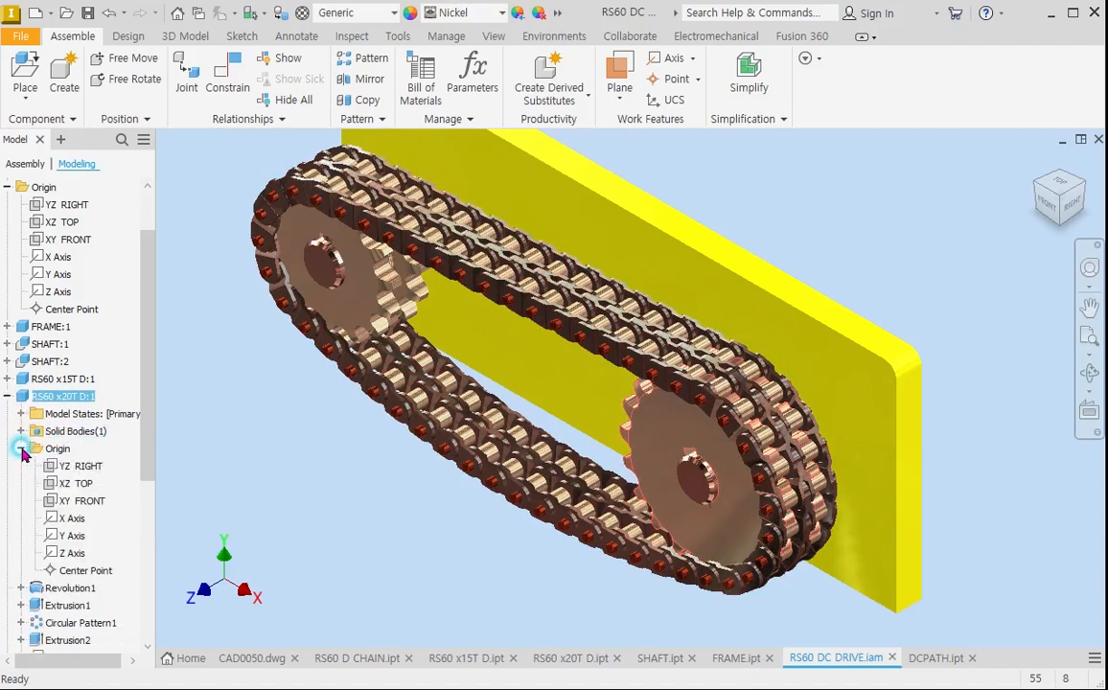
pyautogui.click(81, 484)
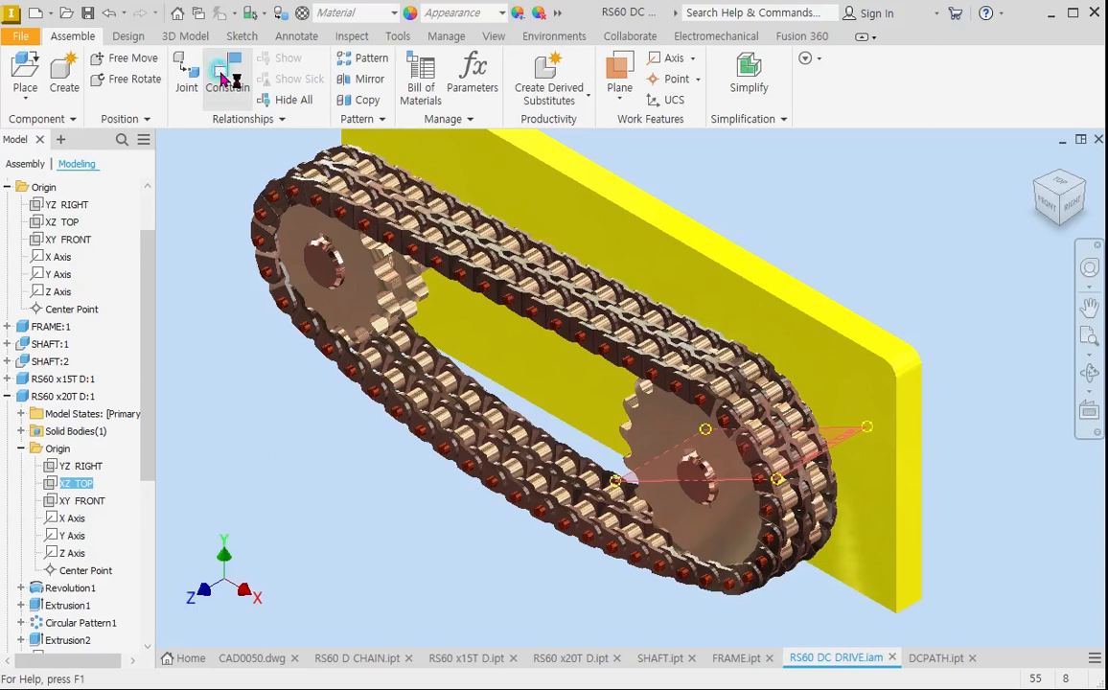
pyautogui.click(222, 77)
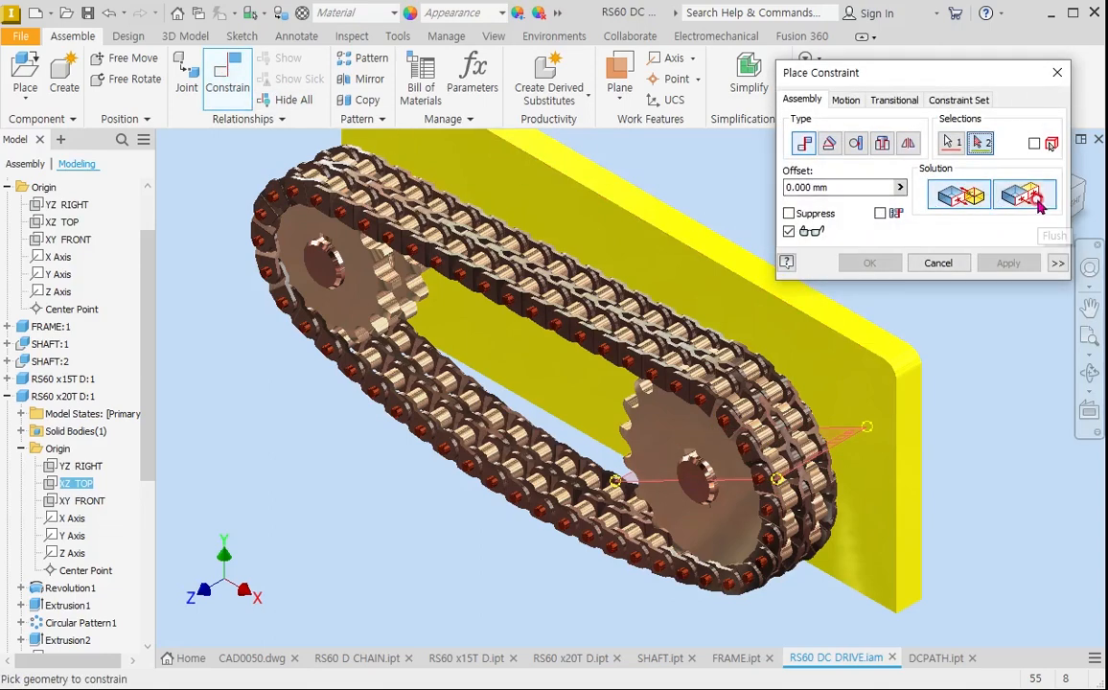
pyautogui.click(830, 145)
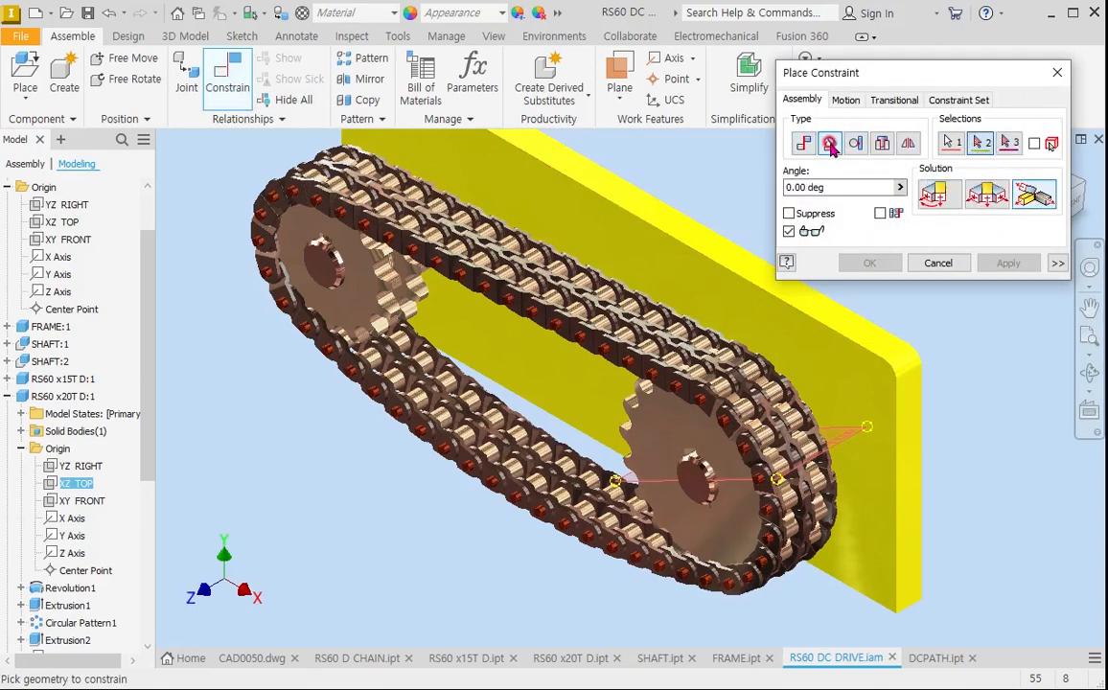
pyautogui.click(884, 215)
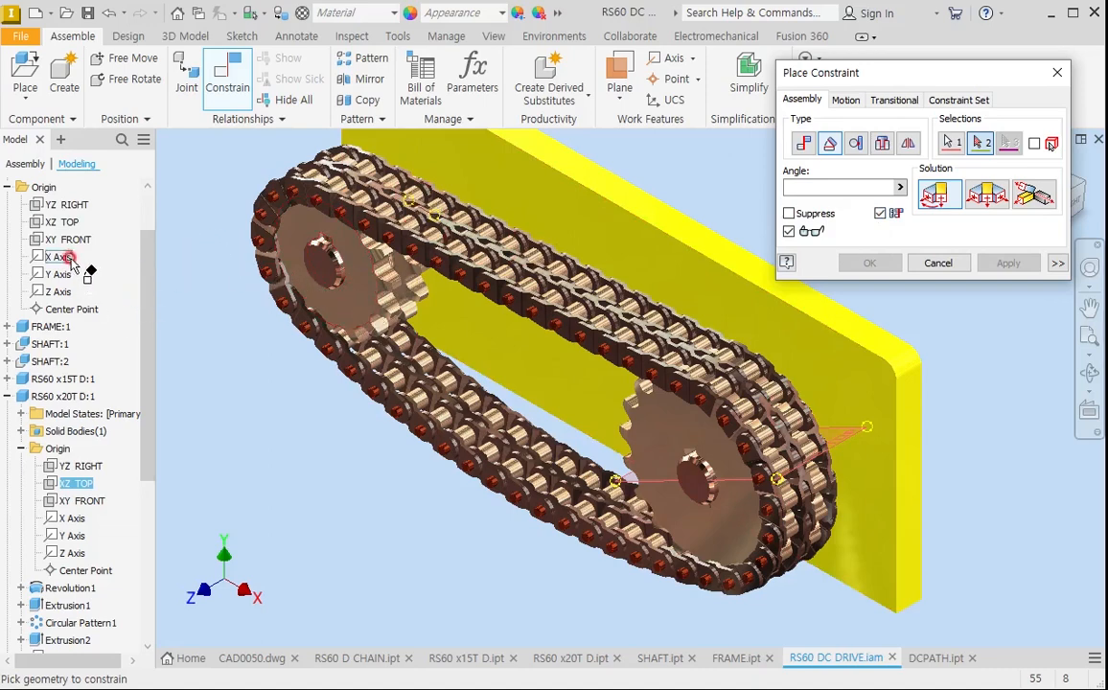
pyautogui.scroll(2, 72, 257)
pyautogui.scroll(-1, 67, 258)
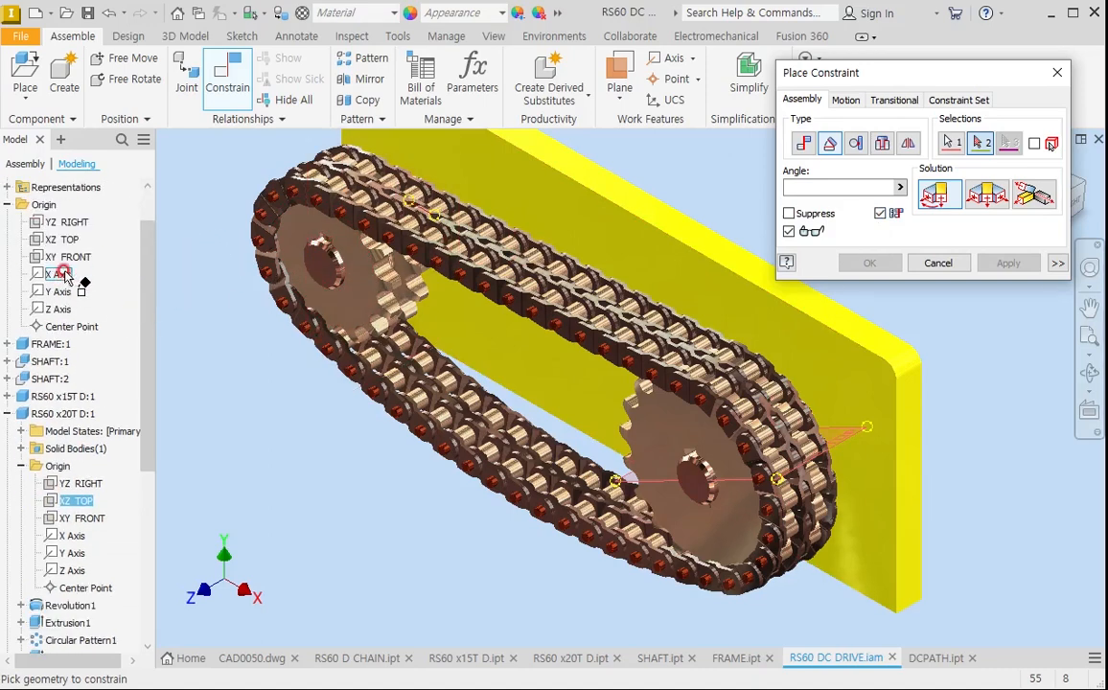
pyautogui.click(60, 240)
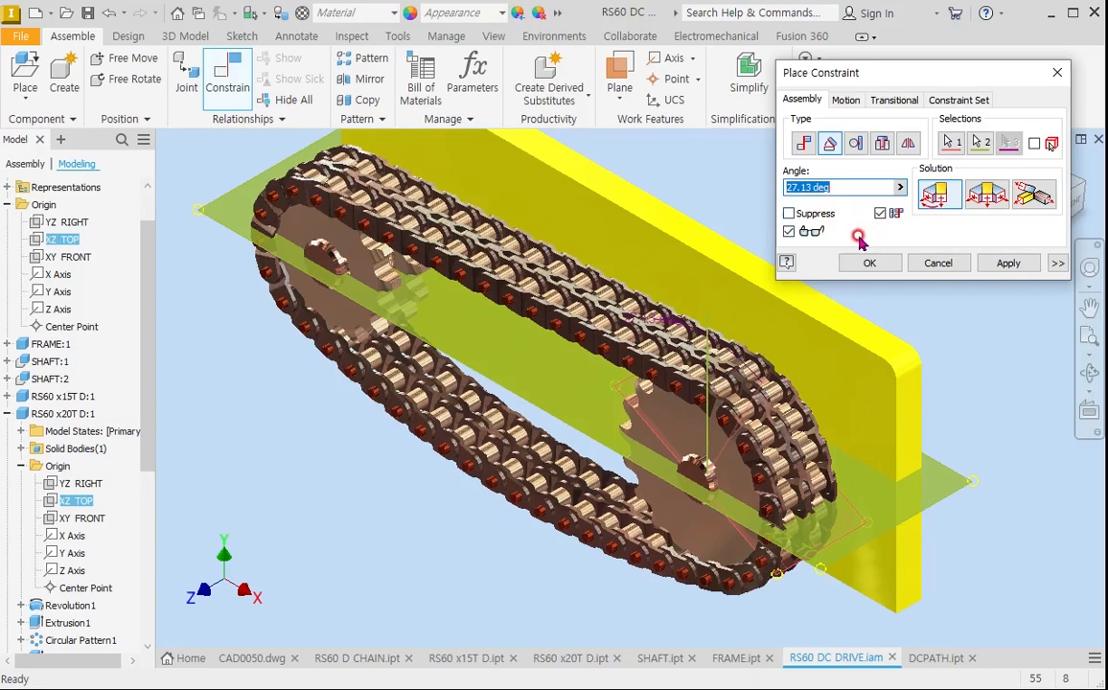
pyautogui.click(1011, 264)
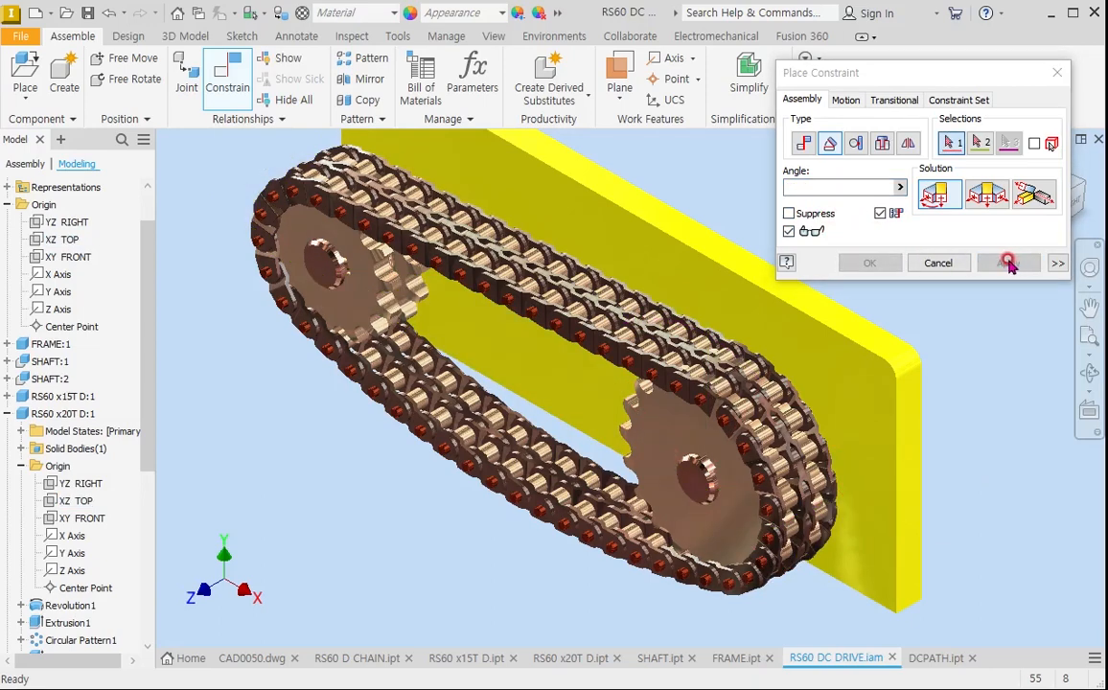
pyautogui.click(25, 164)
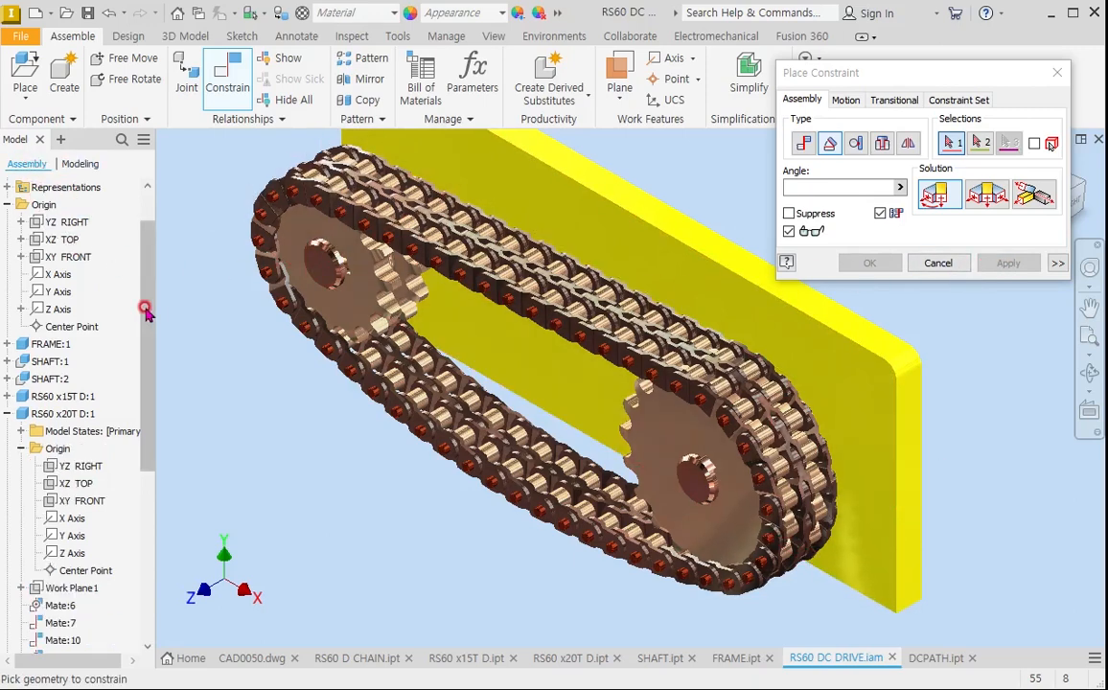
pyautogui.moveTo(144, 308); pyautogui.dragTo(150, 350)
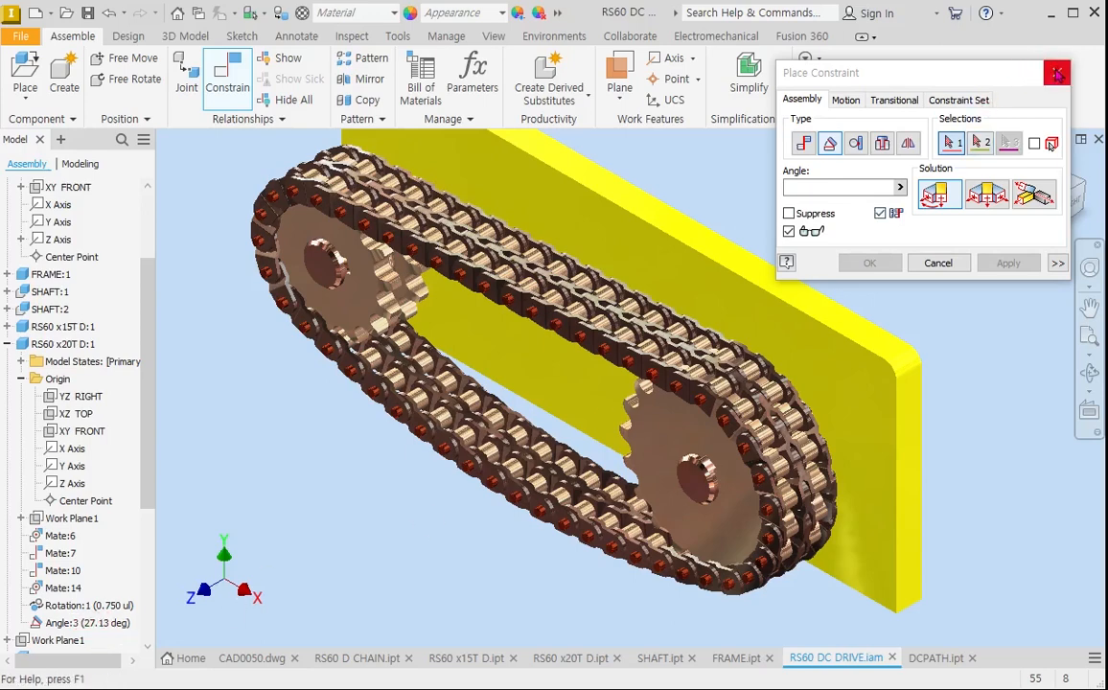
pyautogui.click(1055, 73)
# Test-drive the RS60 x20T D sprocket's angle constraint to an end of 360 deg and return it to the start position.
pyautogui.click(77, 164)
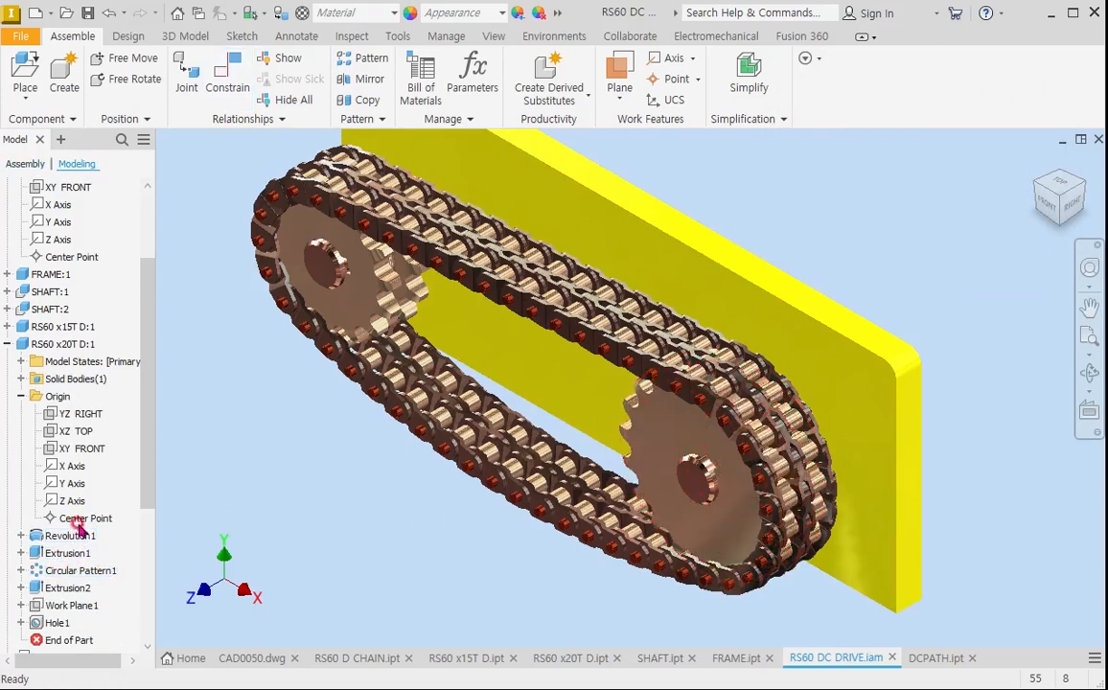
pyautogui.click(27, 163)
pyautogui.click(81, 623)
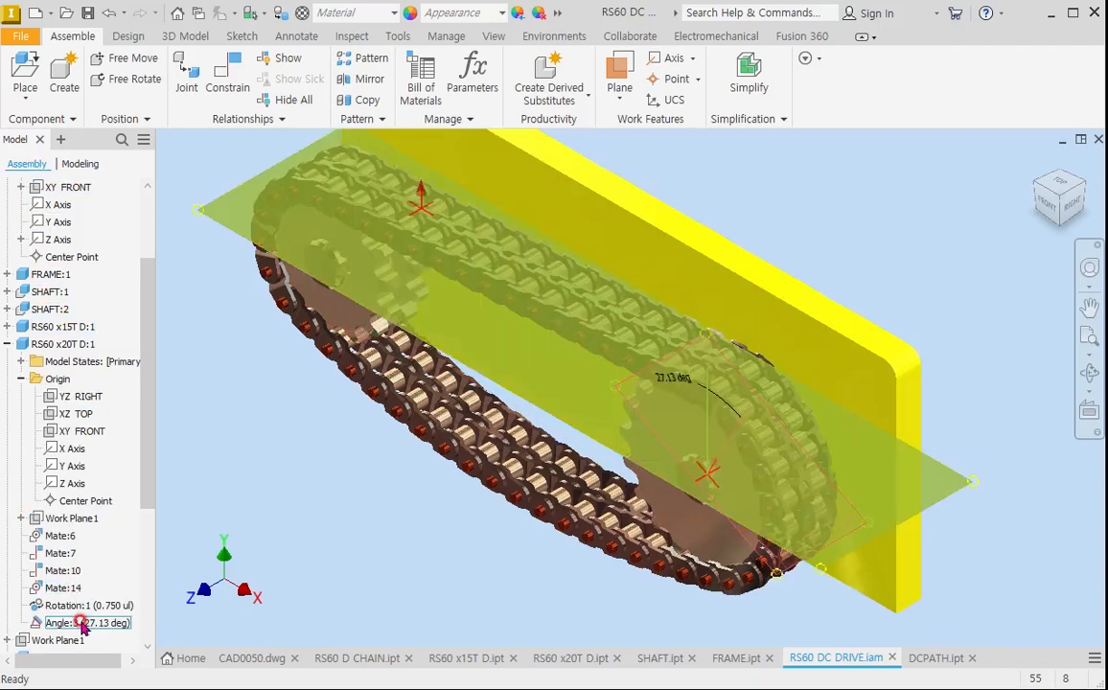
pyautogui.rightClick(81, 623)
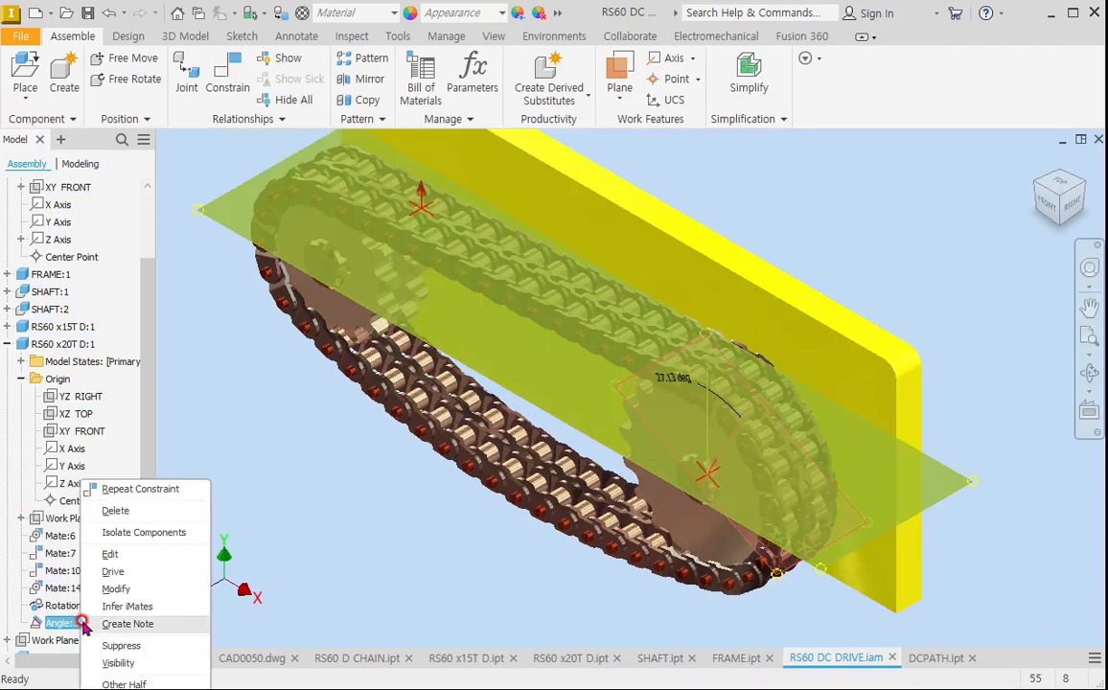
pyautogui.click(113, 572)
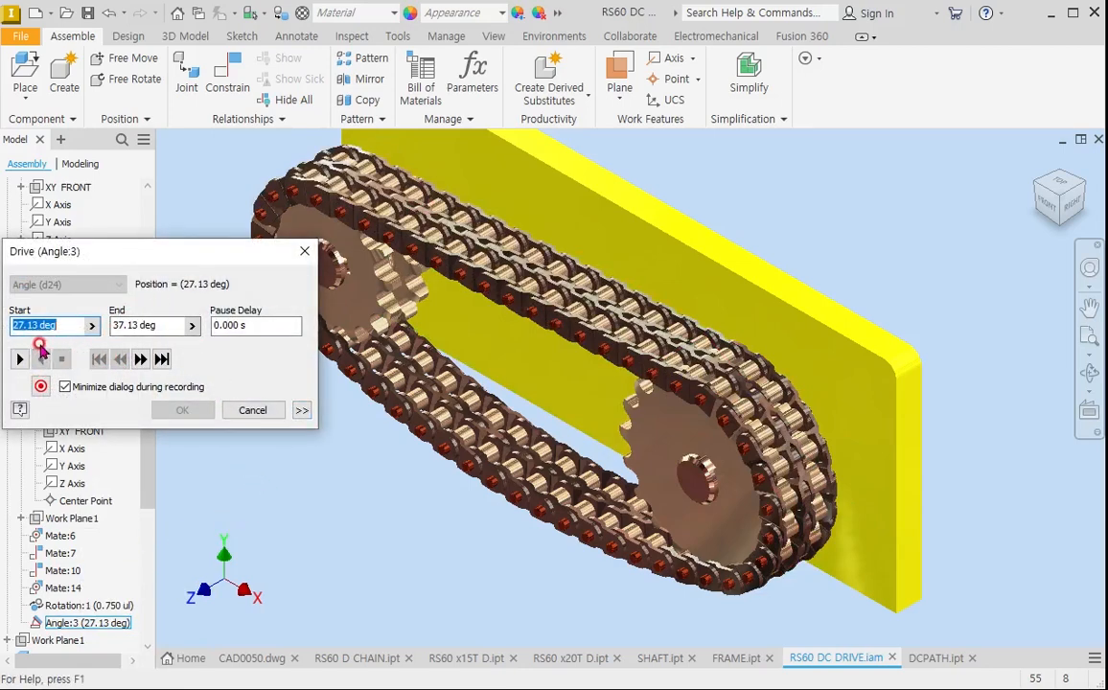
pyautogui.click(166, 326)
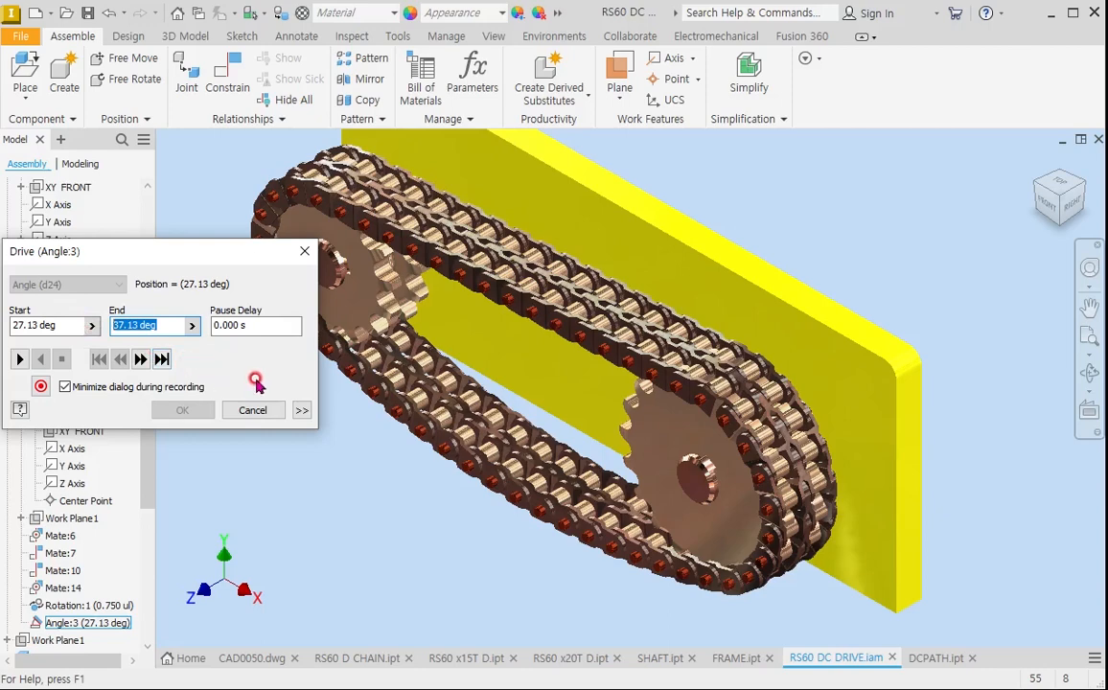
pyautogui.write('360')
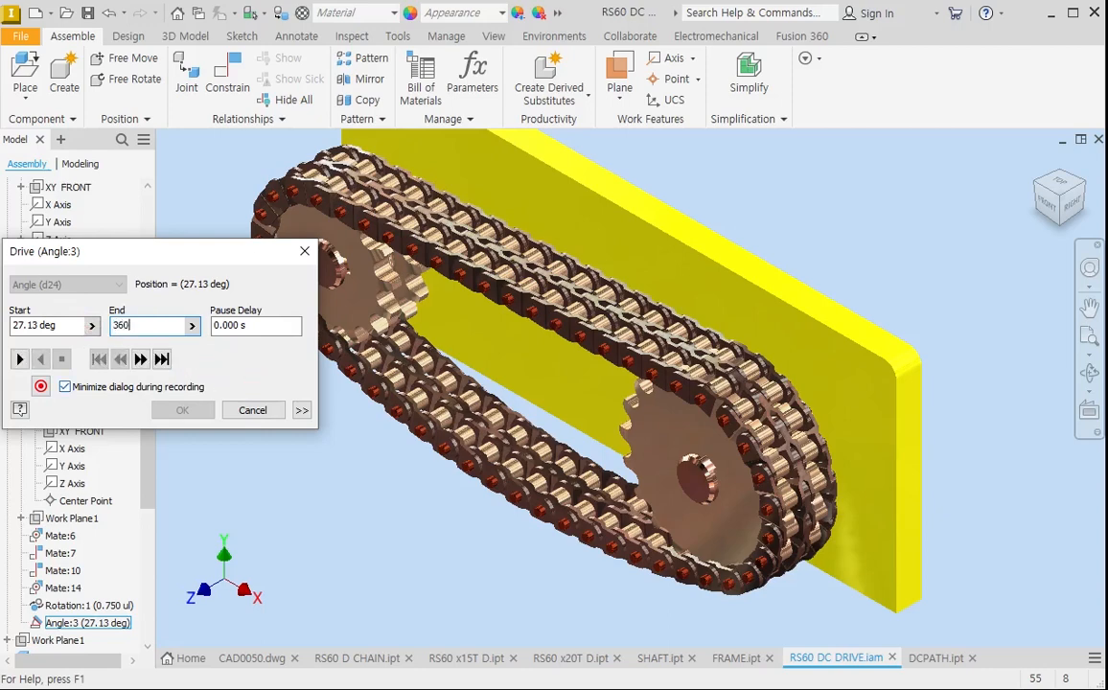
pyautogui.click(19, 360)
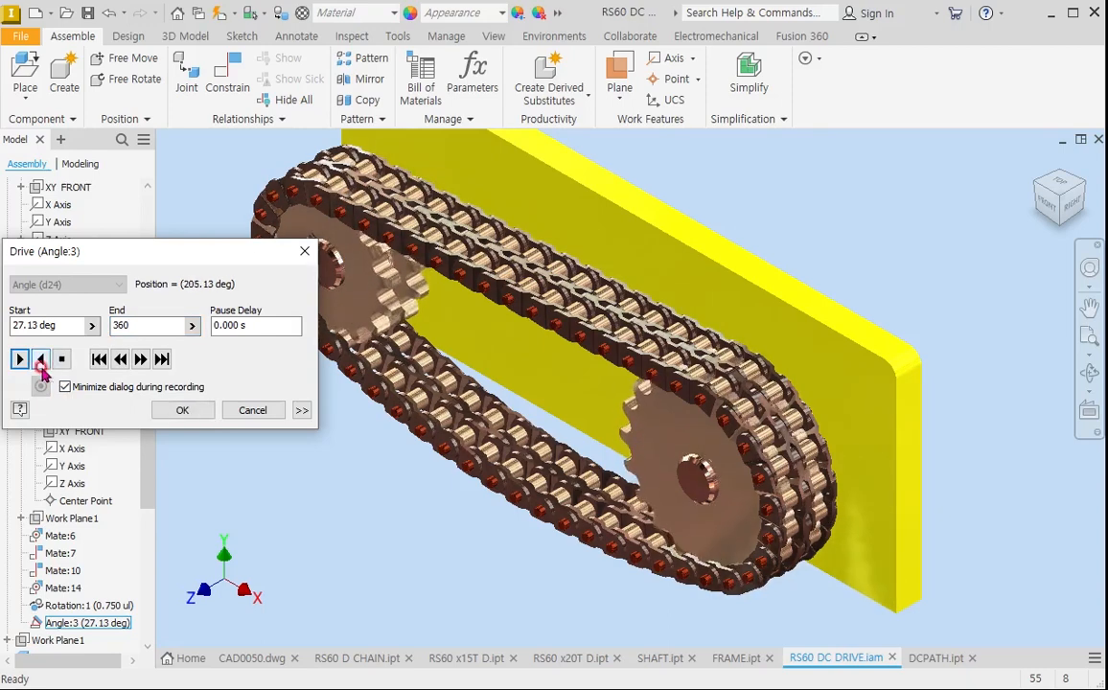
pyautogui.moveTo(184, 260); pyautogui.dragTo(213, 376)
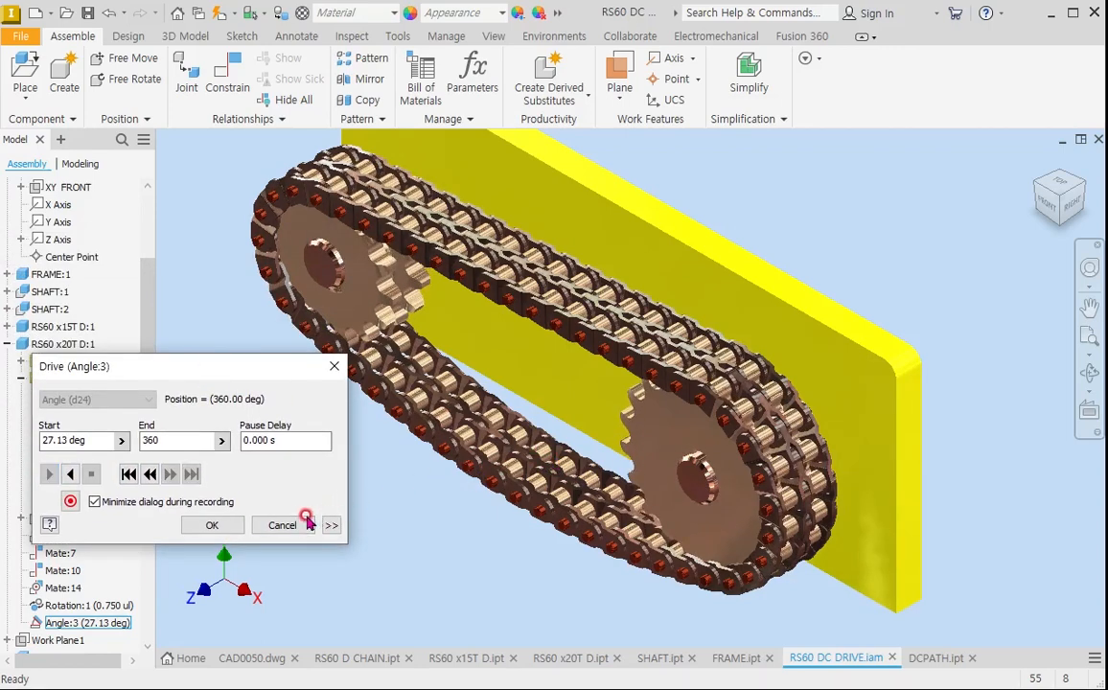
pyautogui.click(129, 473)
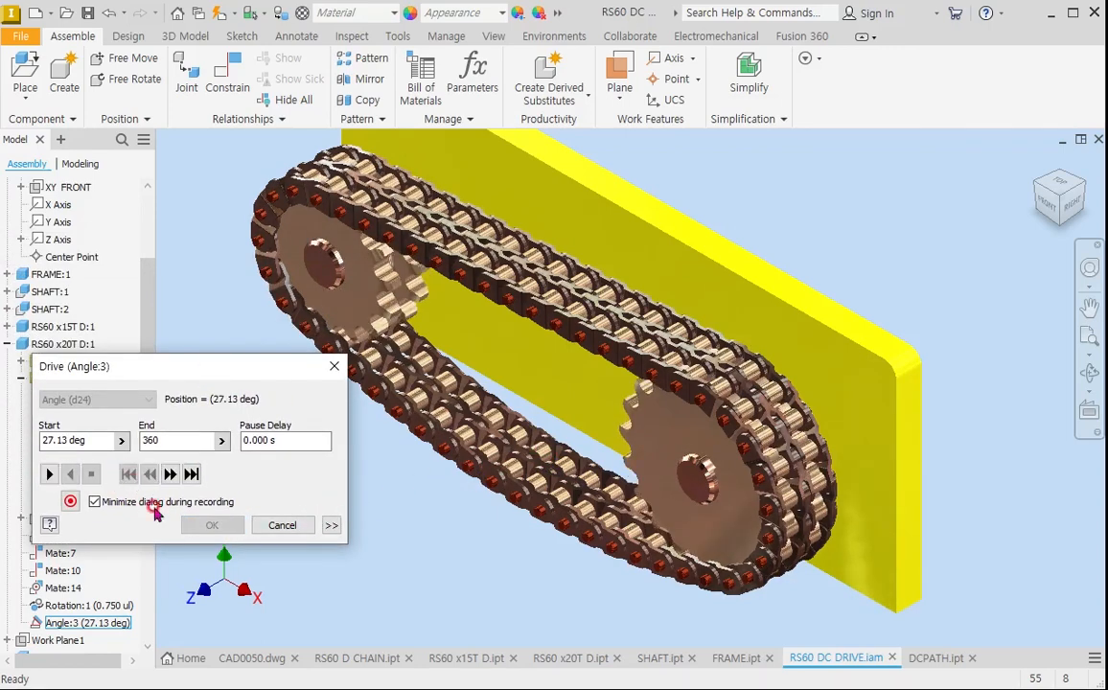
pyautogui.click(333, 366)
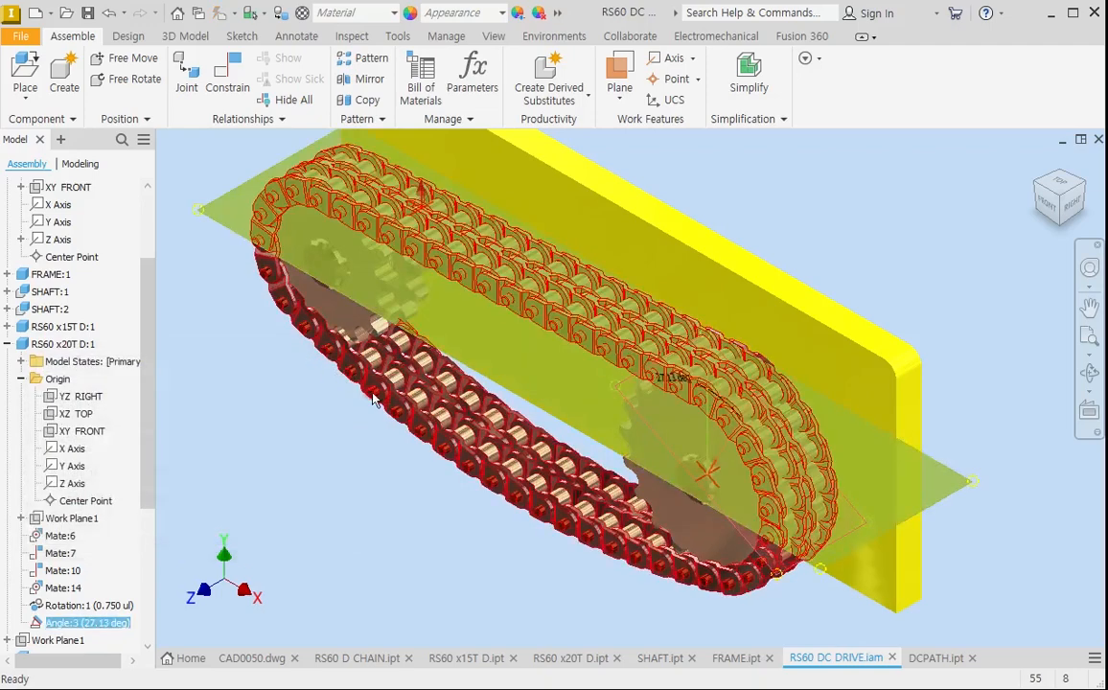
pyautogui.click(407, 514)
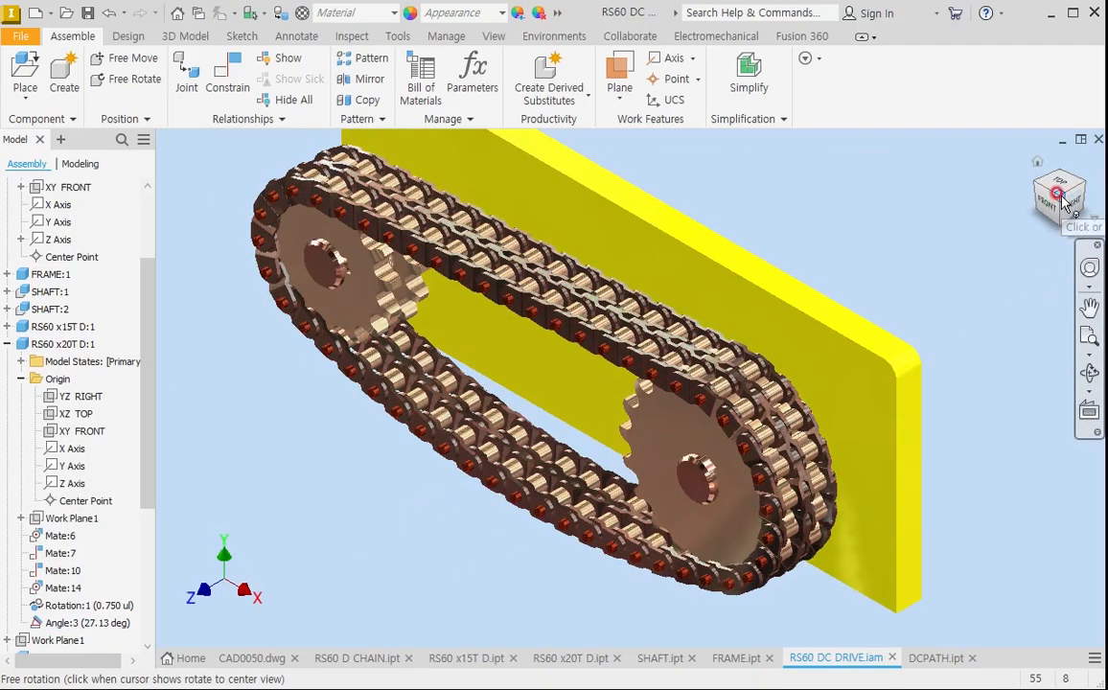
# Restore the home view of the chain drive assembly and enter the Inventor Studio environment.
pyautogui.click(1036, 169)
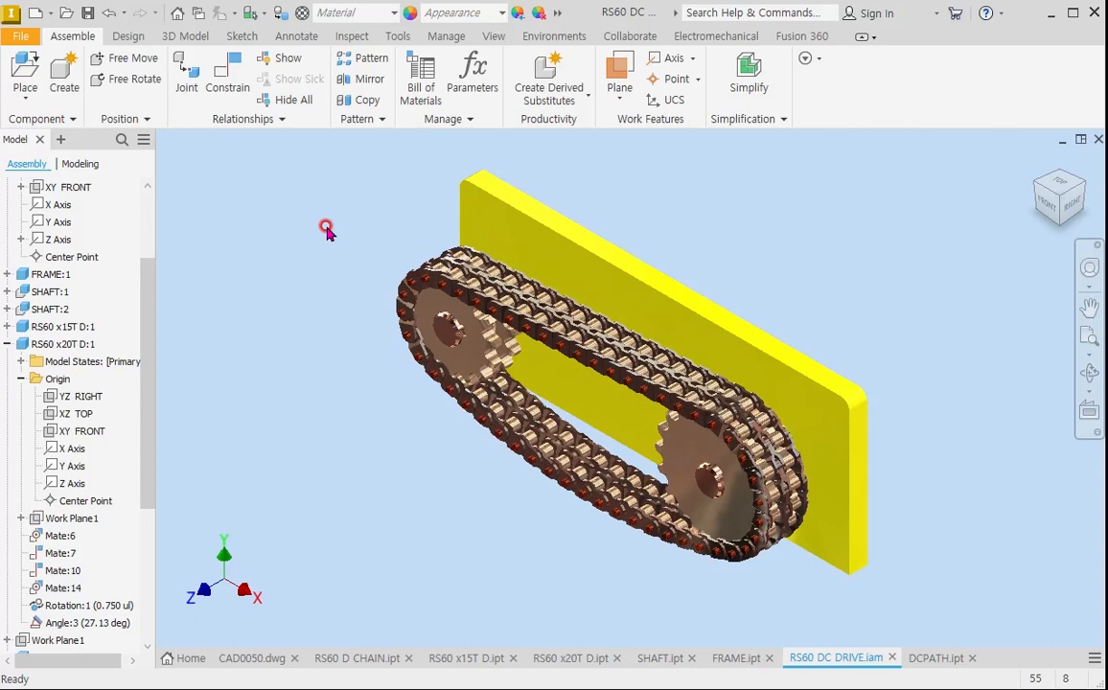
pyautogui.click(553, 39)
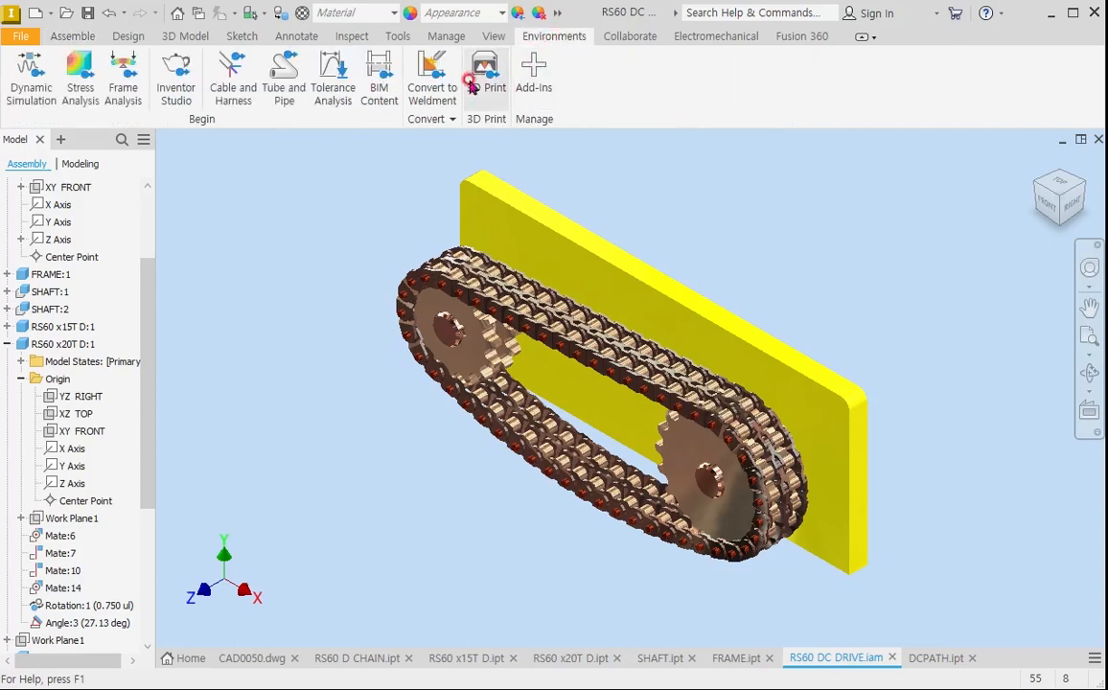
pyautogui.click(177, 77)
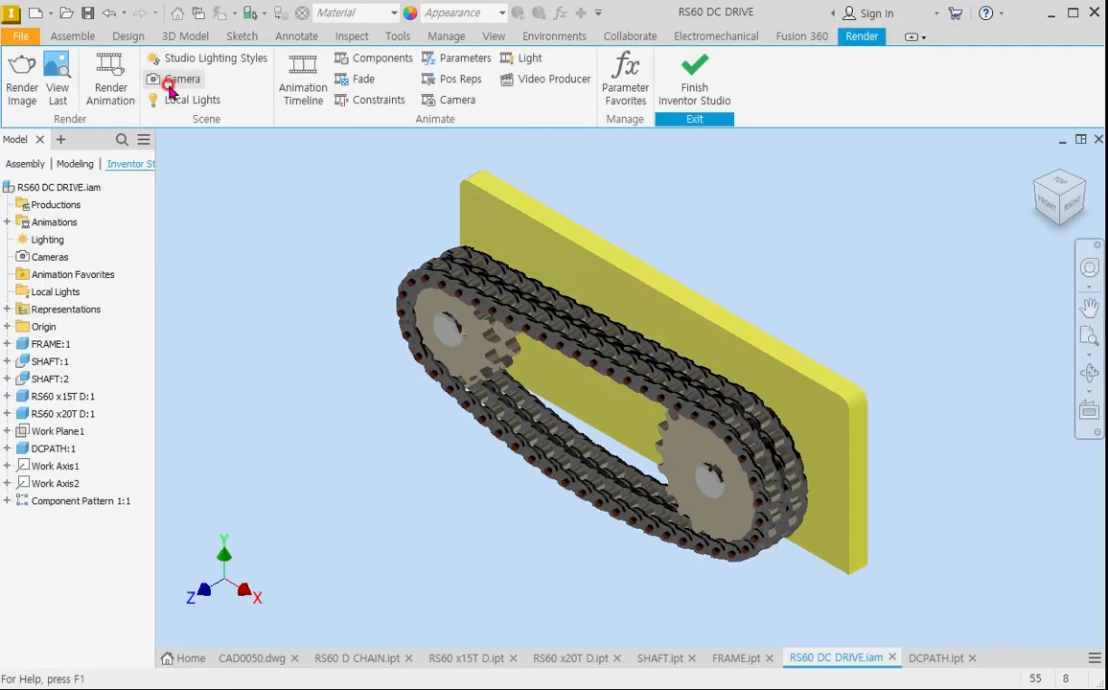
# Create a new local studio lighting style with Desert Dawn Road as its environment source and save it.
pyautogui.click(199, 60)
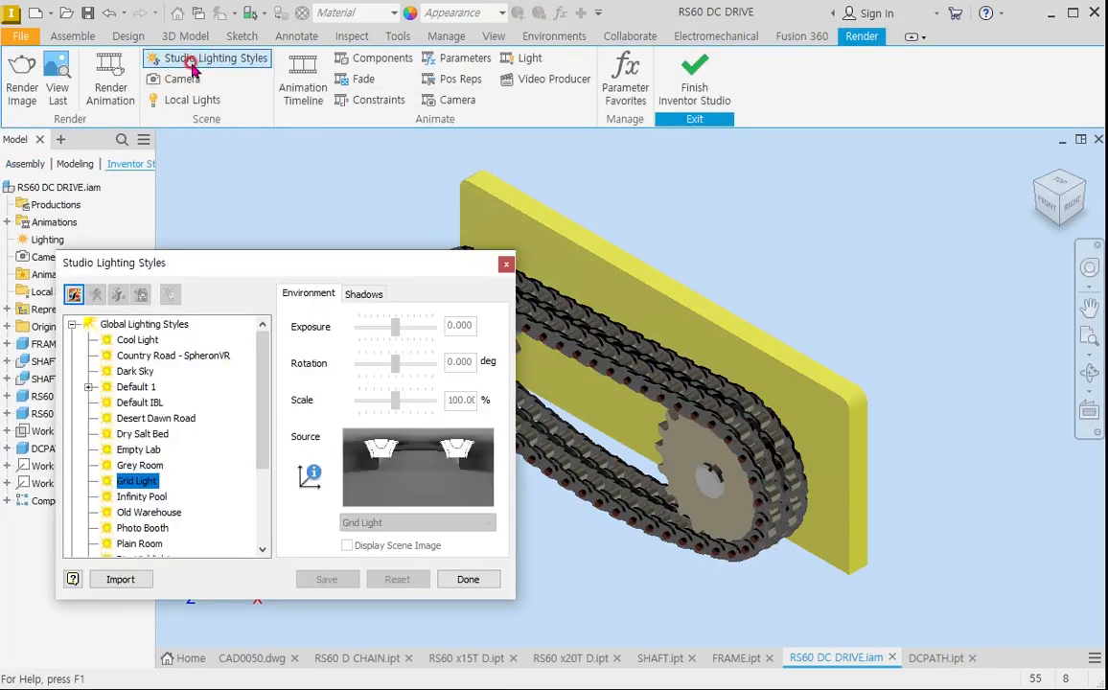
pyautogui.click(73, 296)
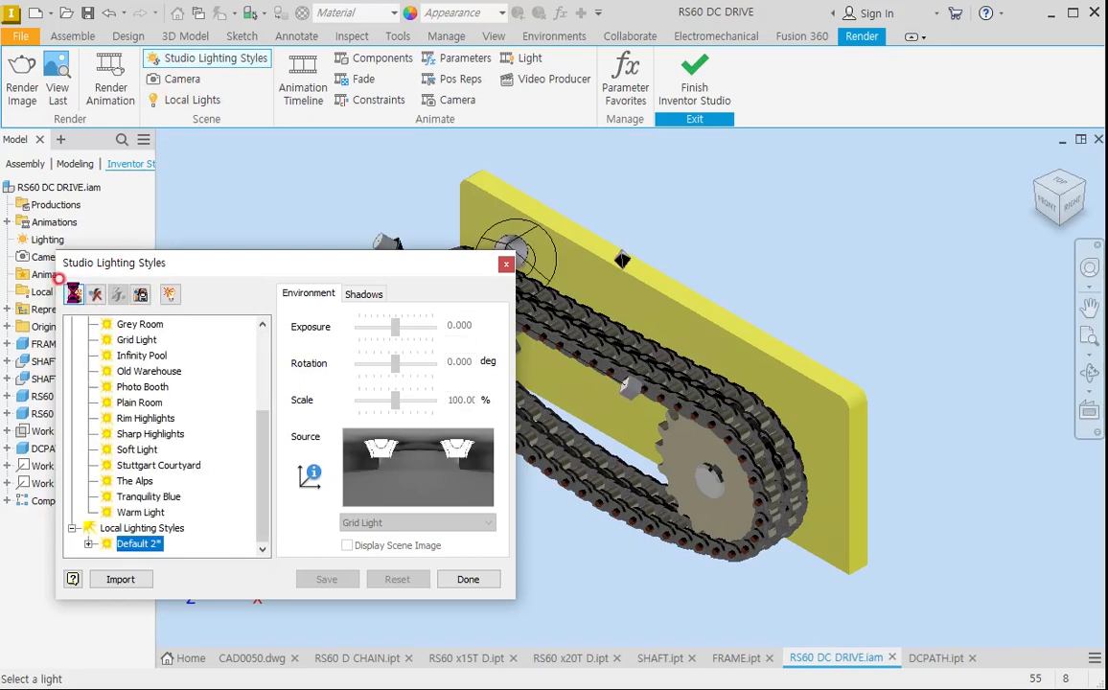
pyautogui.click(480, 524)
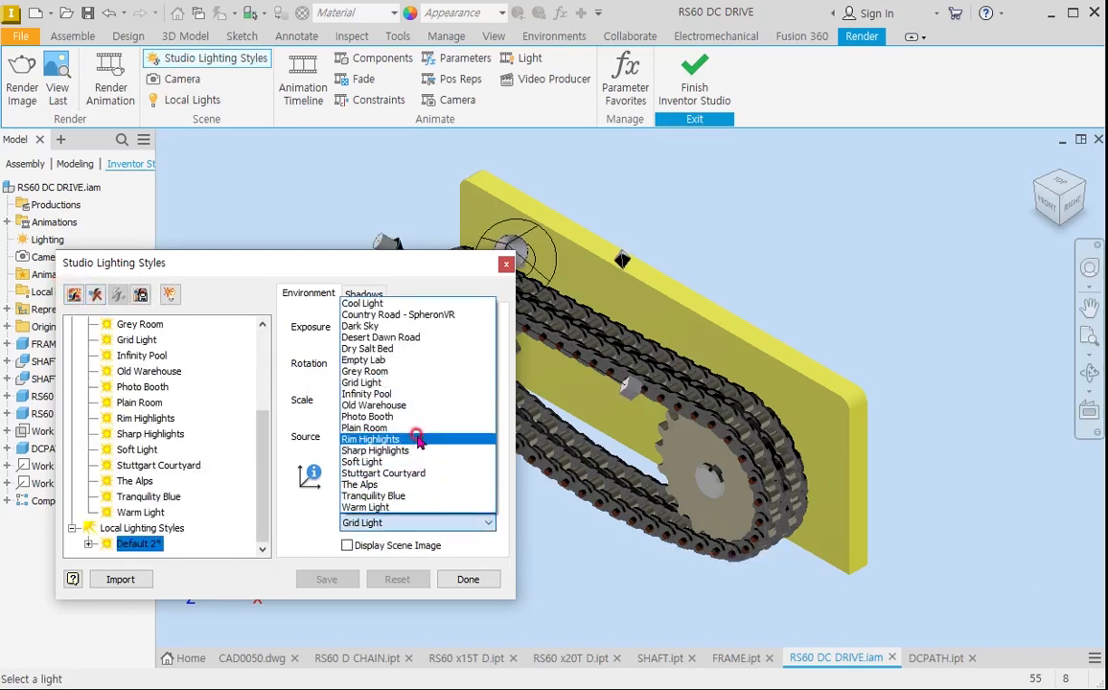
pyautogui.click(402, 337)
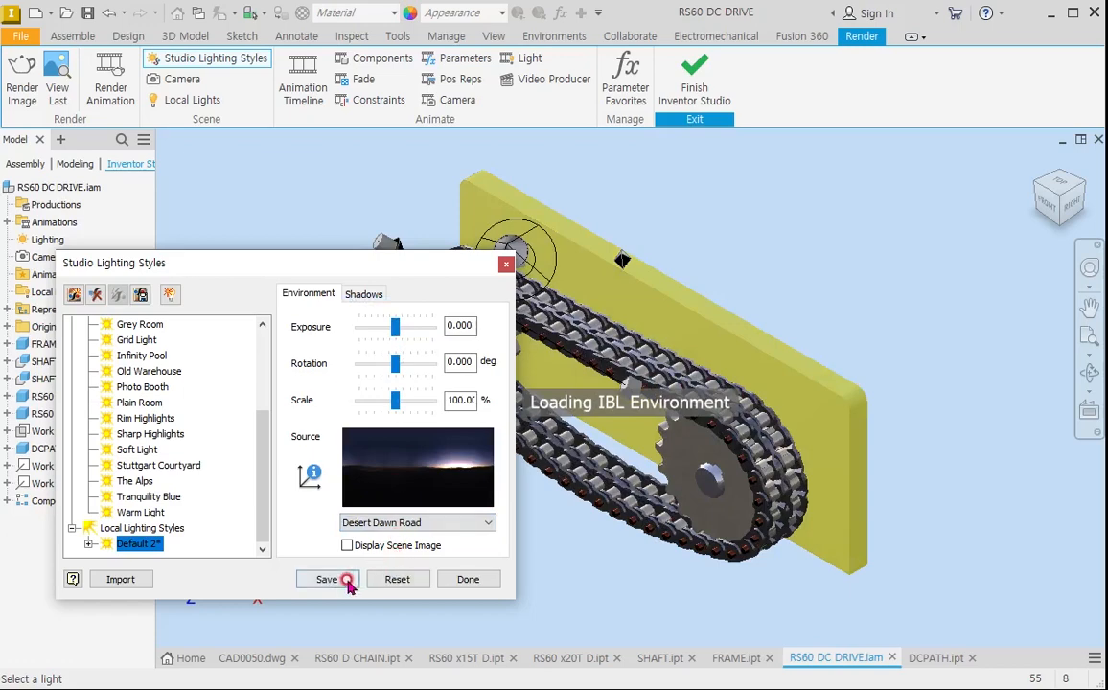
pyautogui.click(325, 580)
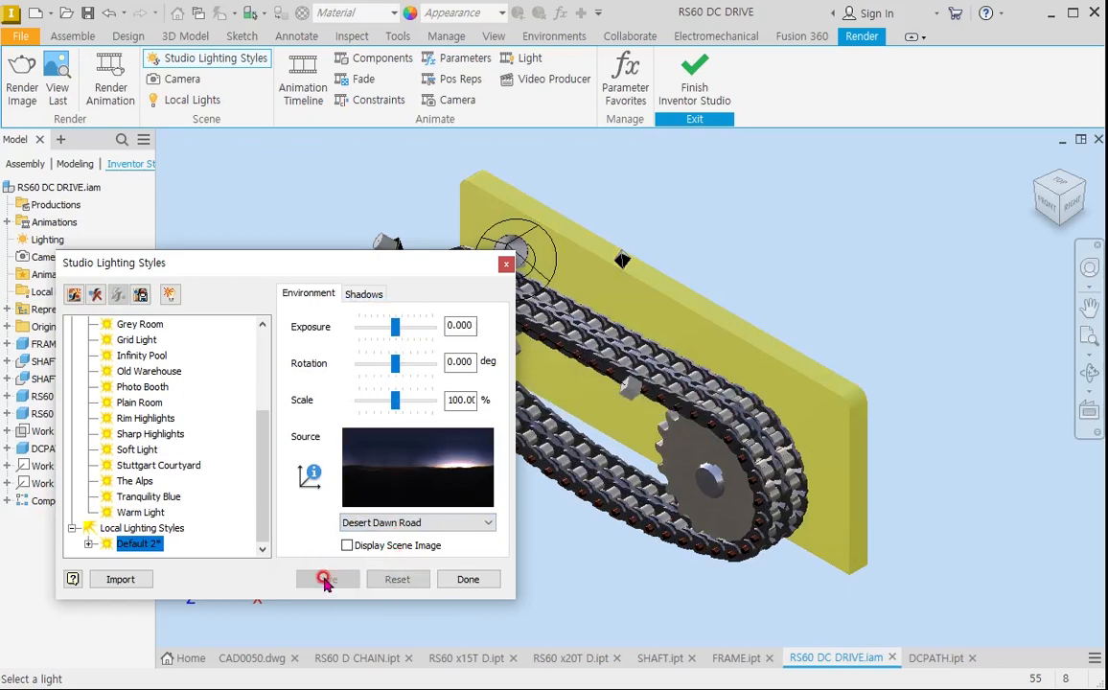
pyautogui.click(506, 264)
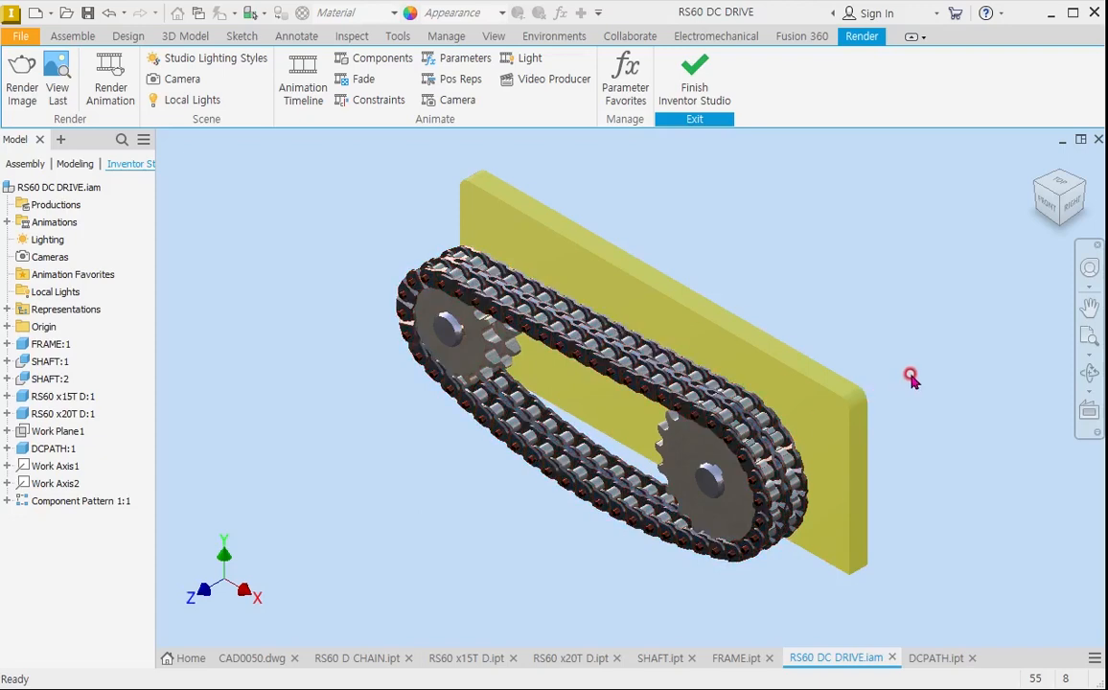
# Mark the DCDRIVE parameter of DCPATH.ipt as a parameter favorite for the studio animation.
pyautogui.click(620, 70)
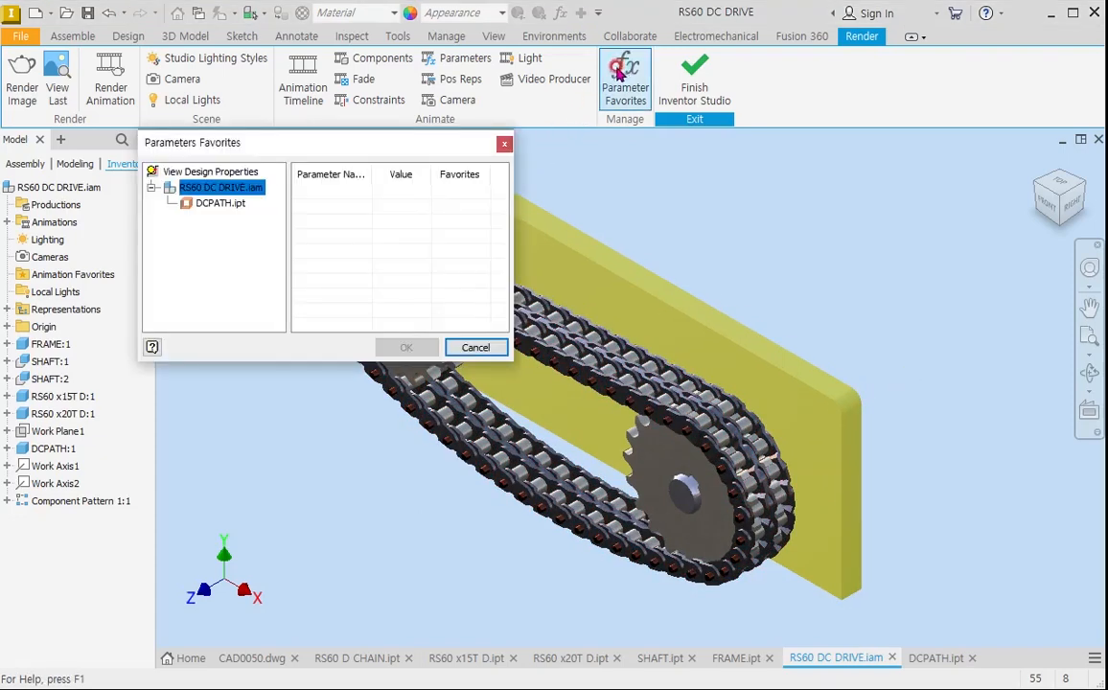
pyautogui.click(211, 202)
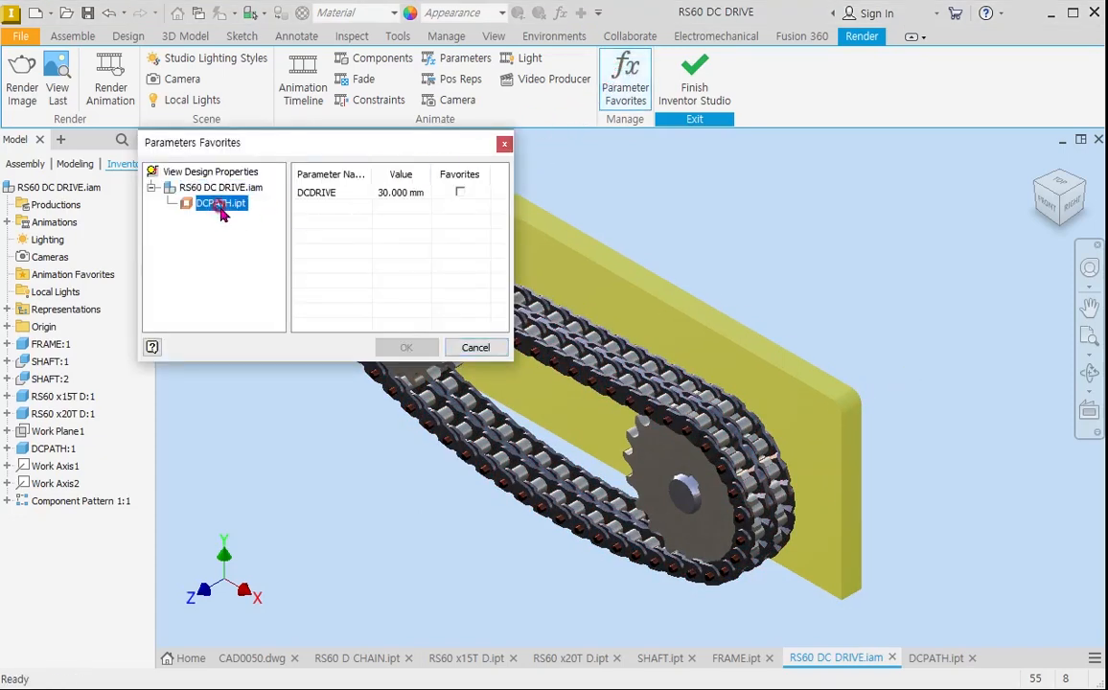
pyautogui.click(459, 191)
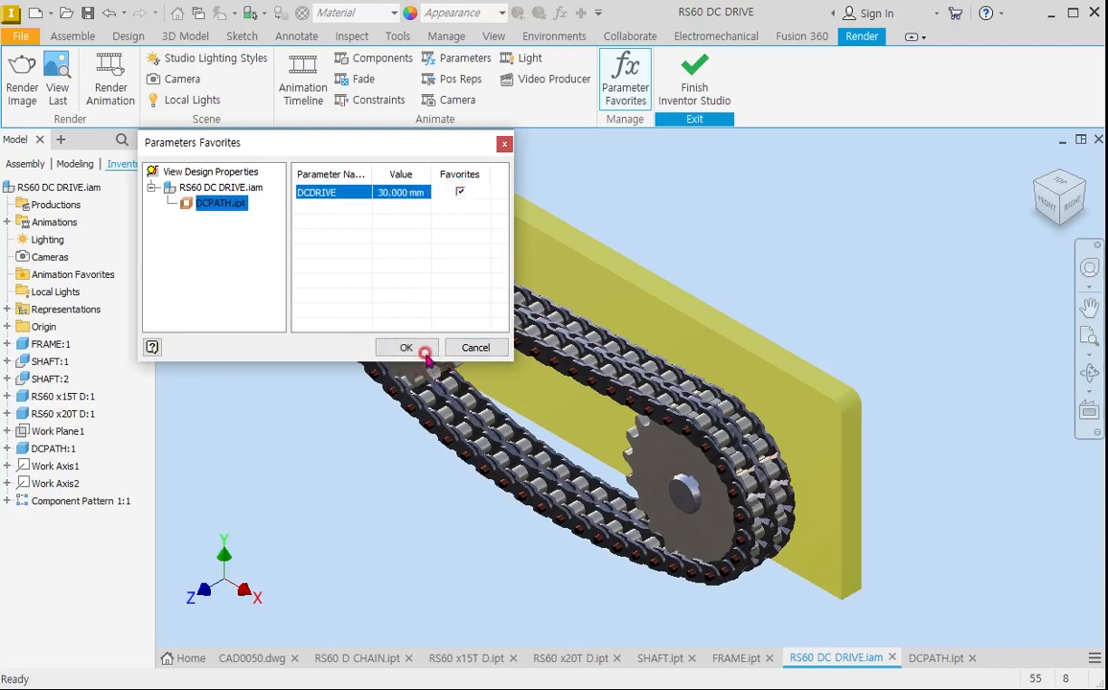
pyautogui.click(406, 347)
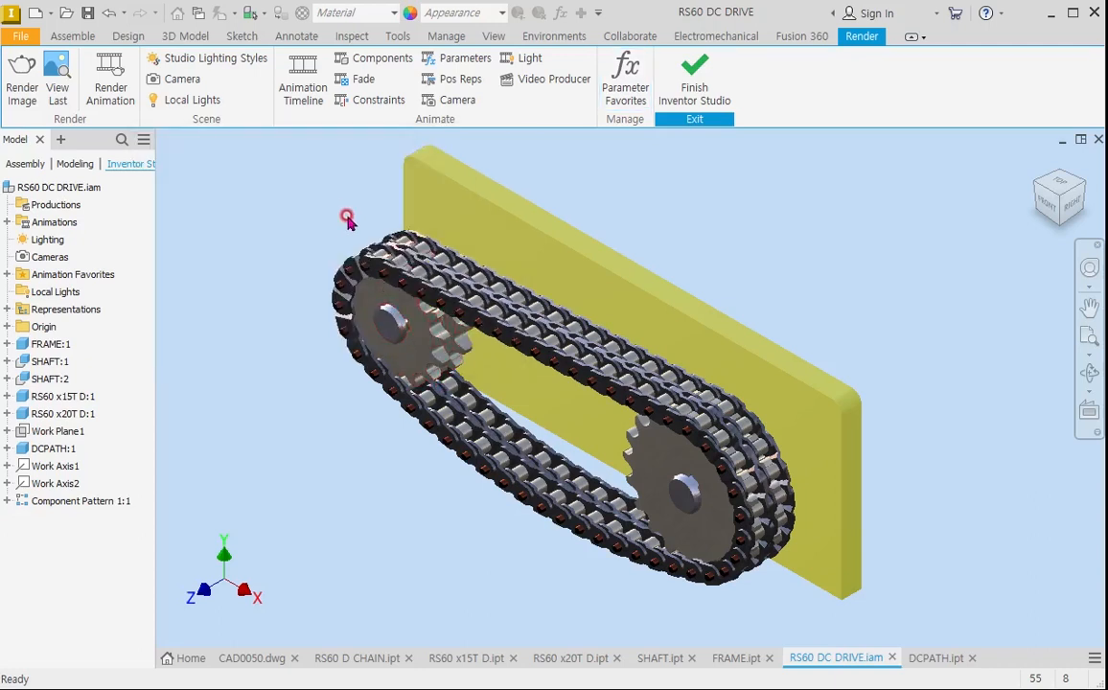
# Add the RS60 x20T D sprocket's angle constraint to the animation favorites.
pyautogui.click(7, 414)
pyautogui.click(59, 552)
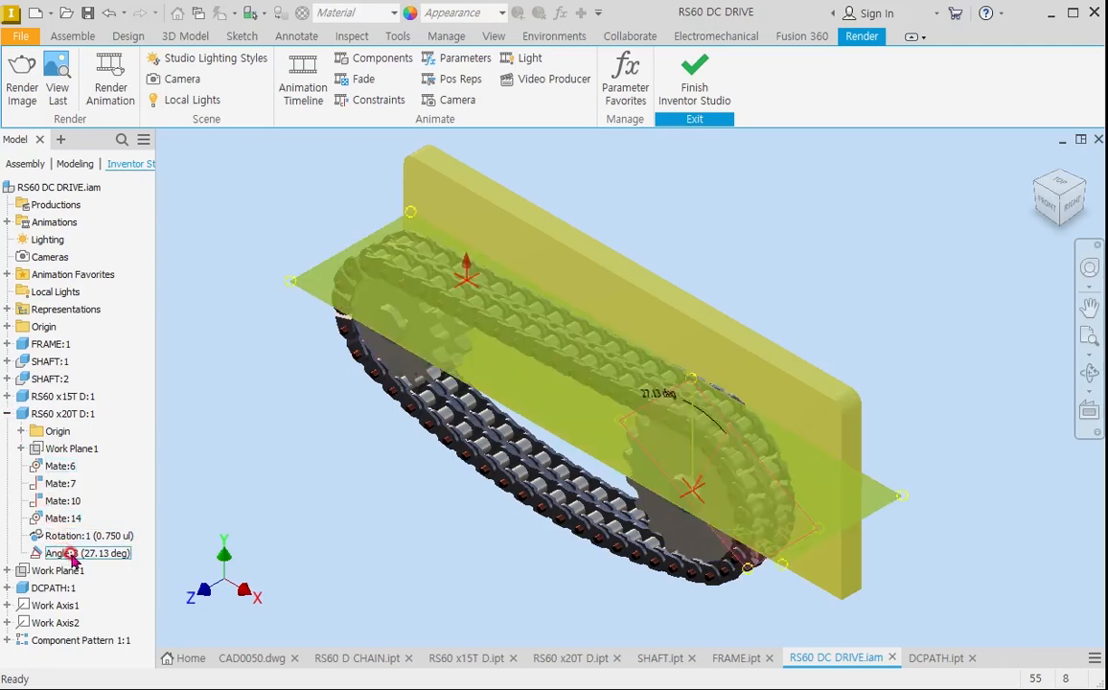
pyautogui.rightClick(72, 557)
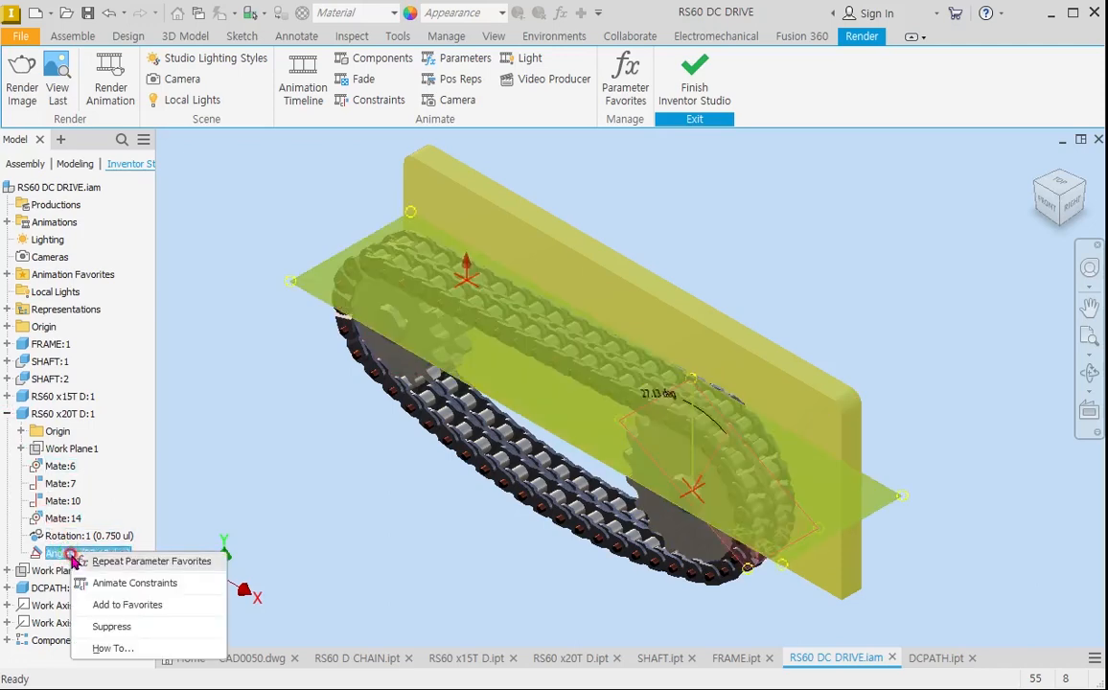
pyautogui.click(127, 610)
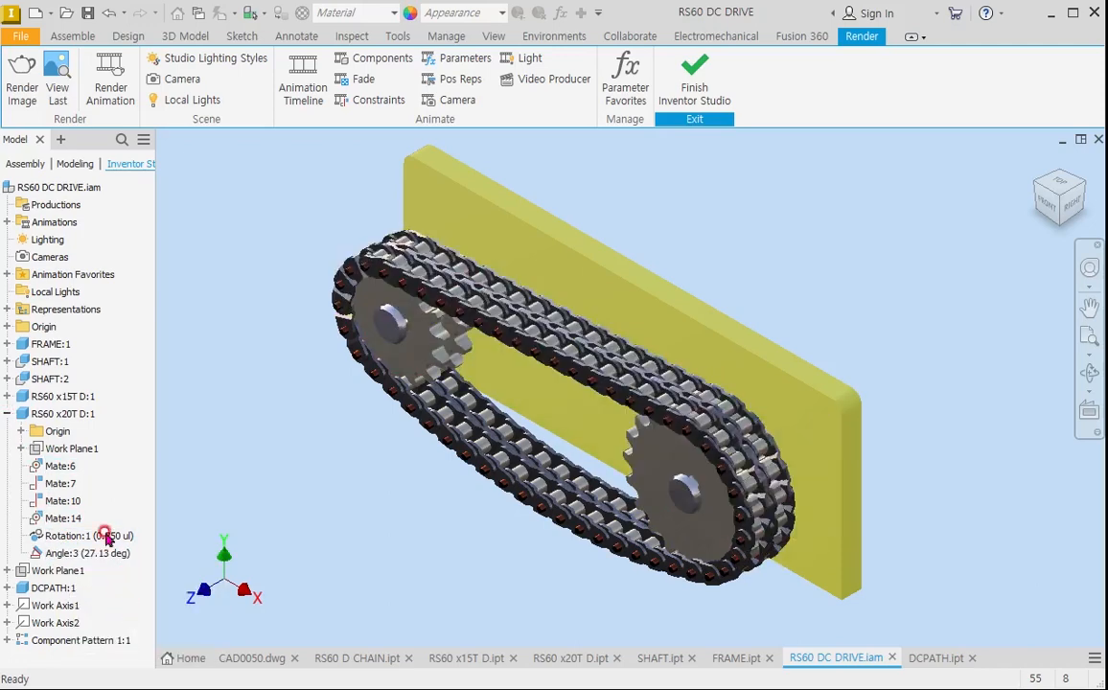
# Start a parameter animation of the DCDRIVE favorite with an end value of 30.000 mm+190.5 and an end time of 30 s.
pyautogui.click(8, 274)
pyautogui.click(62, 291)
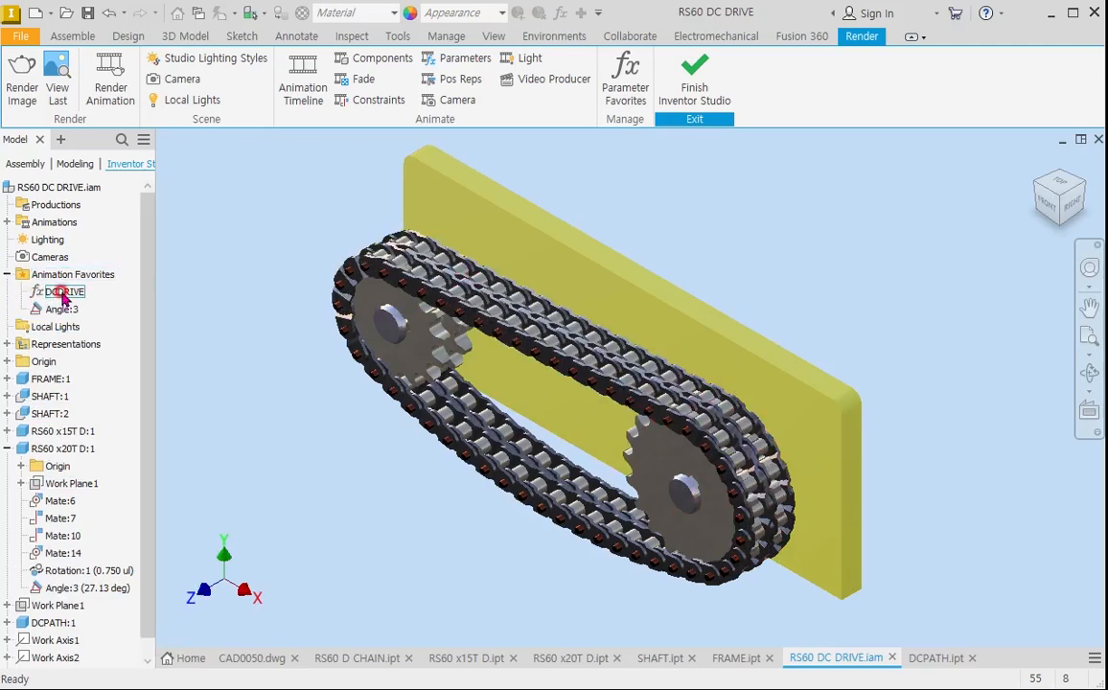
pyautogui.rightClick(62, 298)
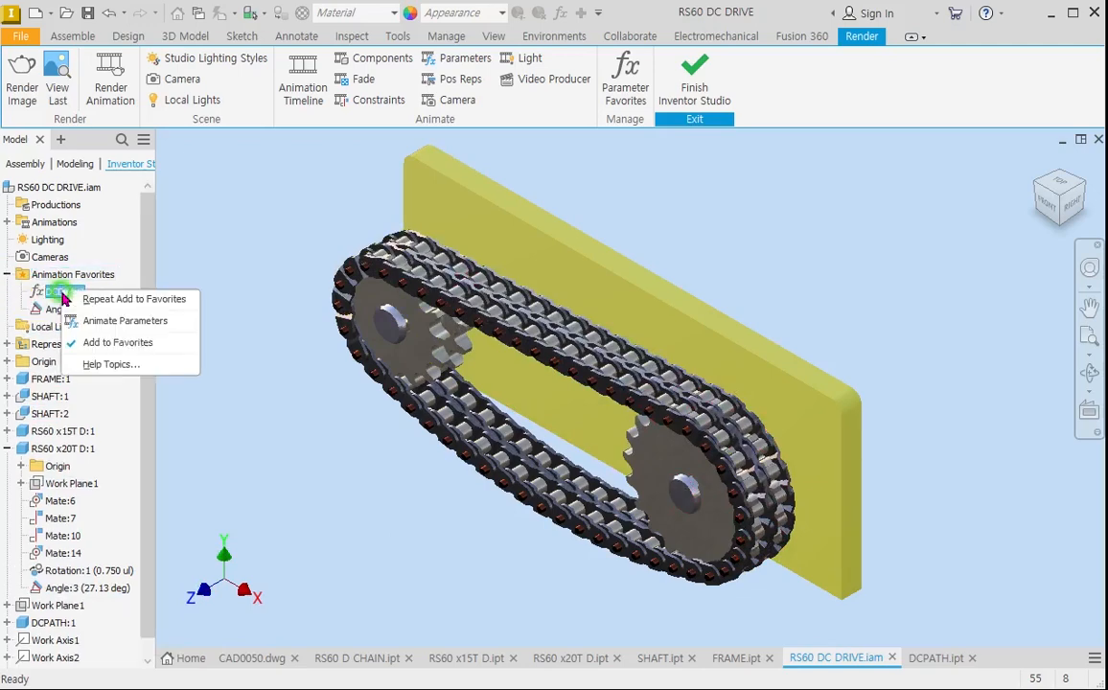
pyautogui.click(109, 320)
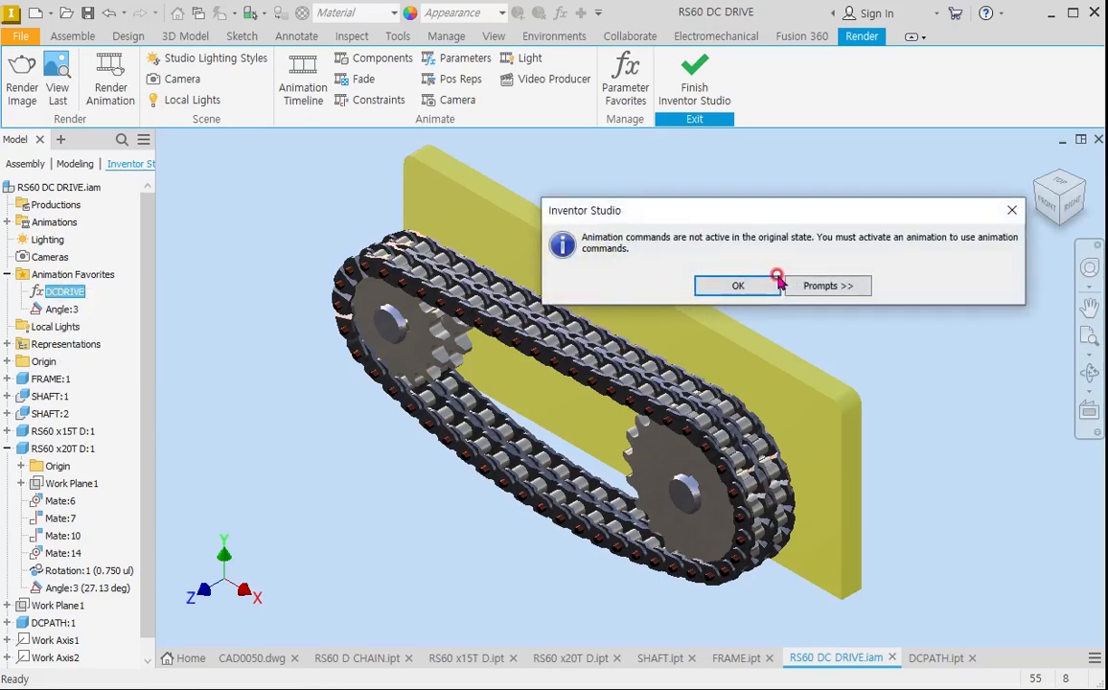
pyautogui.click(737, 284)
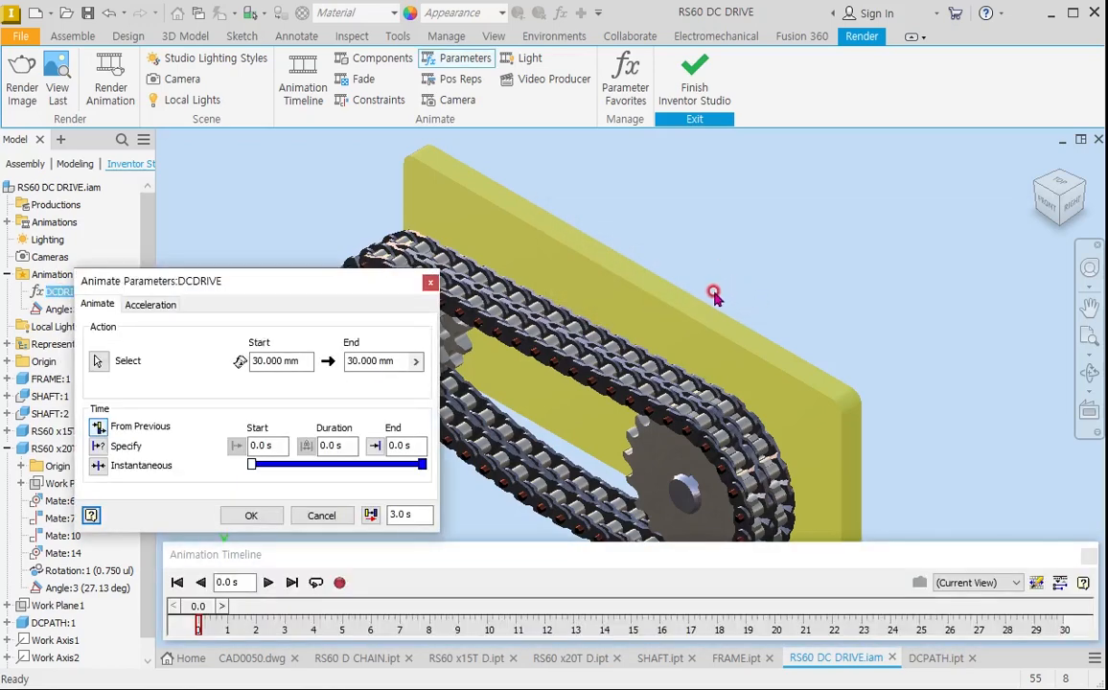
pyautogui.click(400, 360)
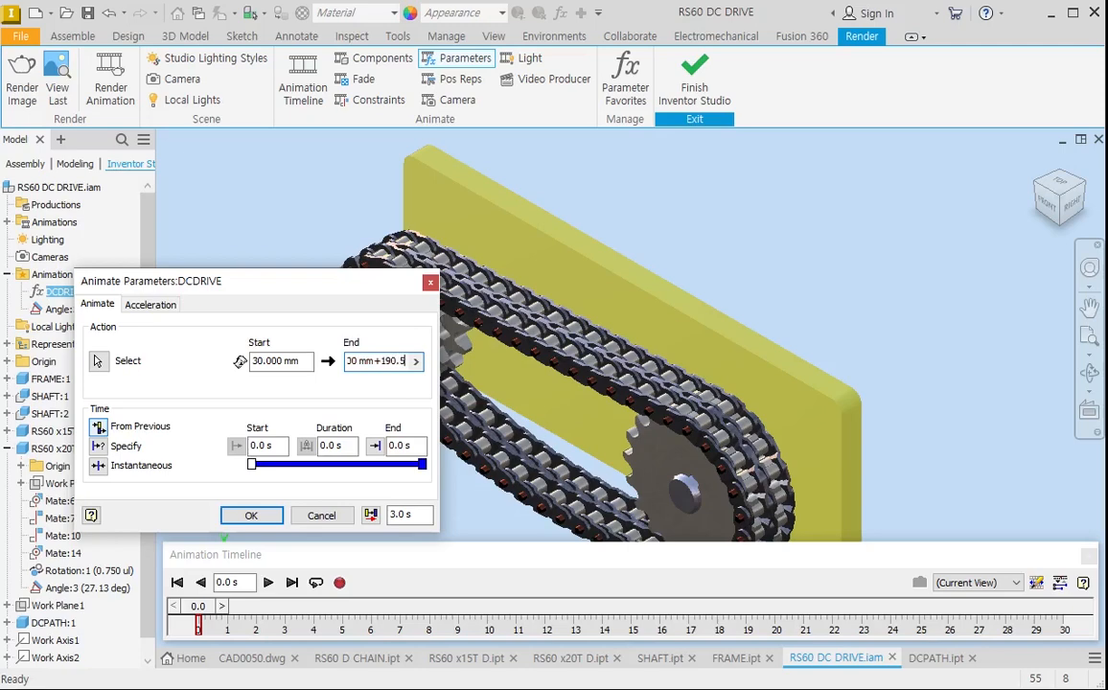
pyautogui.doubleClick(397, 444)
pyautogui.write('3')
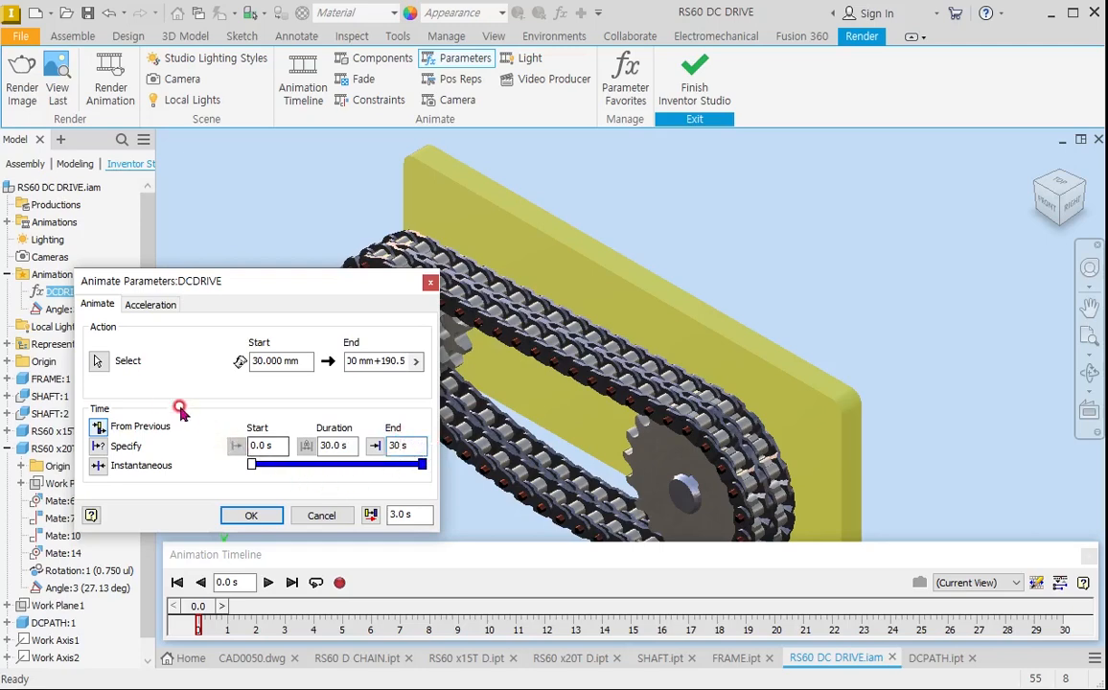
# Give the DCDRIVE animation a constant speed, accept it, and return the timeline to its start.
pyautogui.click(156, 305)
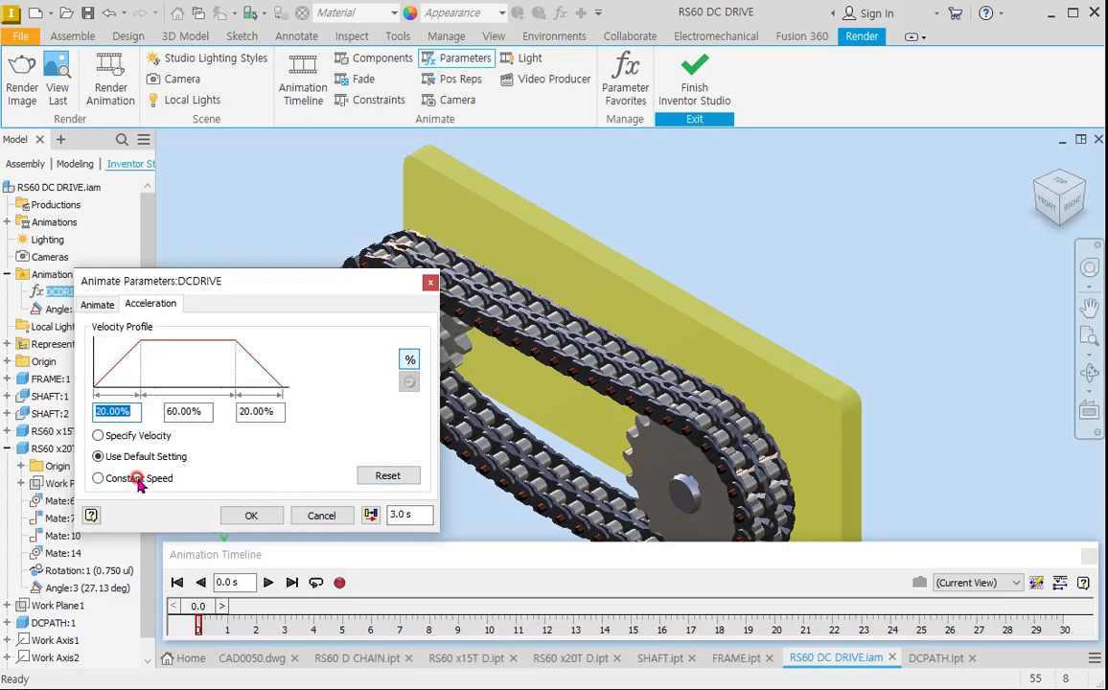
pyautogui.click(100, 478)
pyautogui.click(130, 305)
pyautogui.click(97, 305)
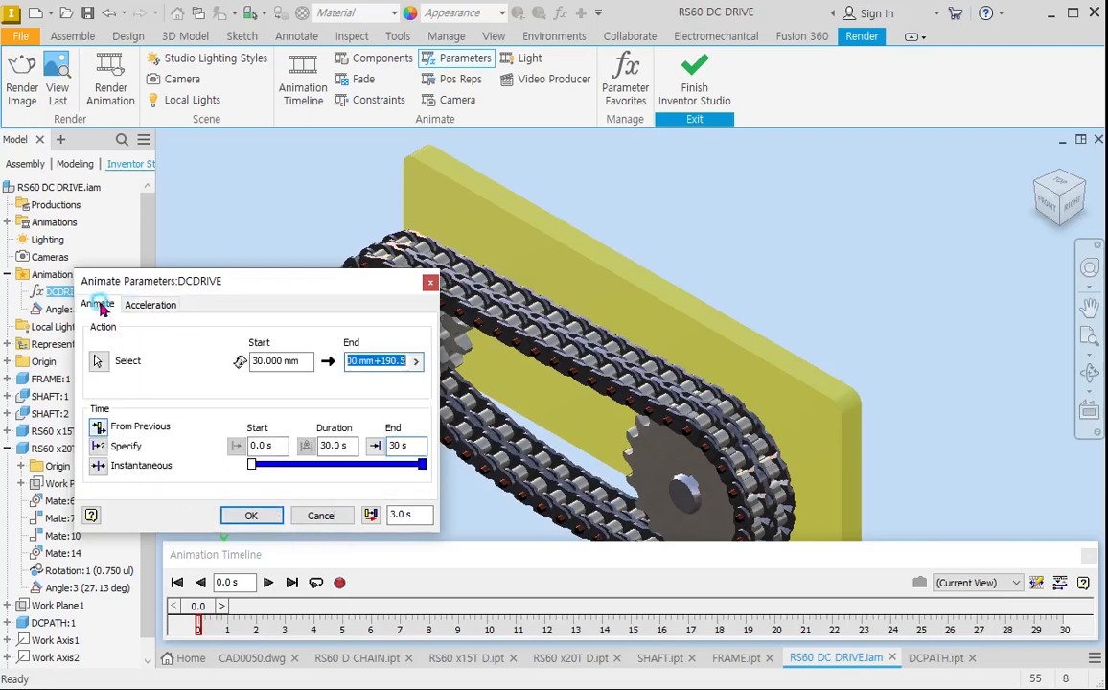
pyautogui.click(369, 357)
pyautogui.click(247, 514)
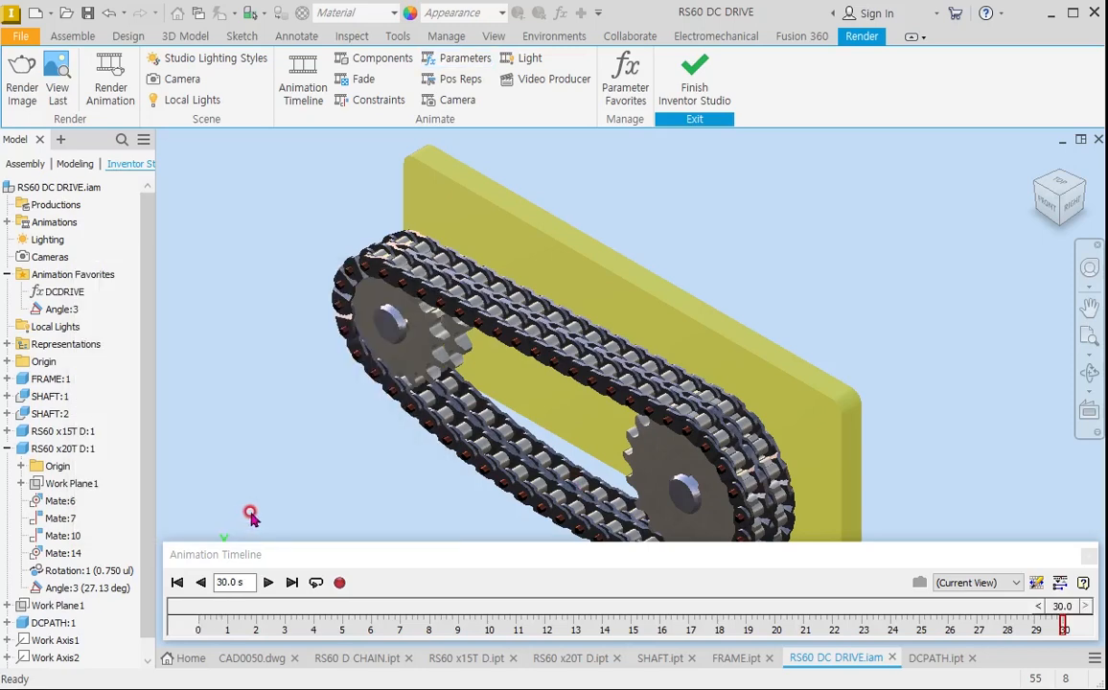
pyautogui.click(176, 582)
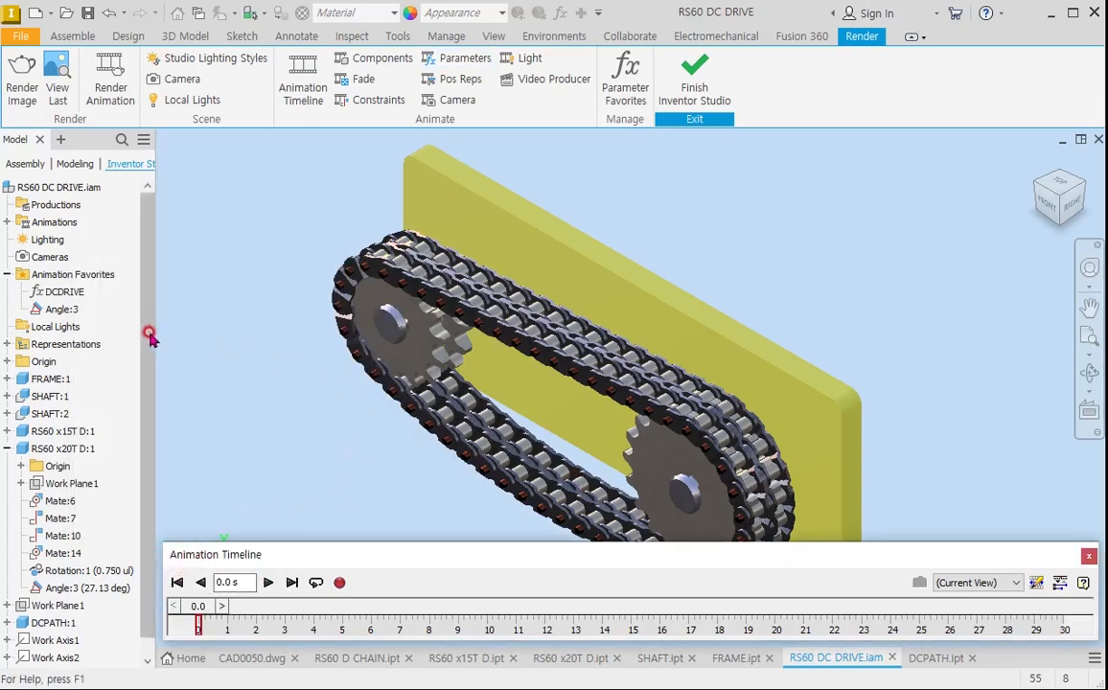
# Start a constraint animation of the Angle:3 favorite with an end time of 30 s and an end value of 27.13 deg+180.
pyautogui.click(39, 308)
pyautogui.rightClick(49, 310)
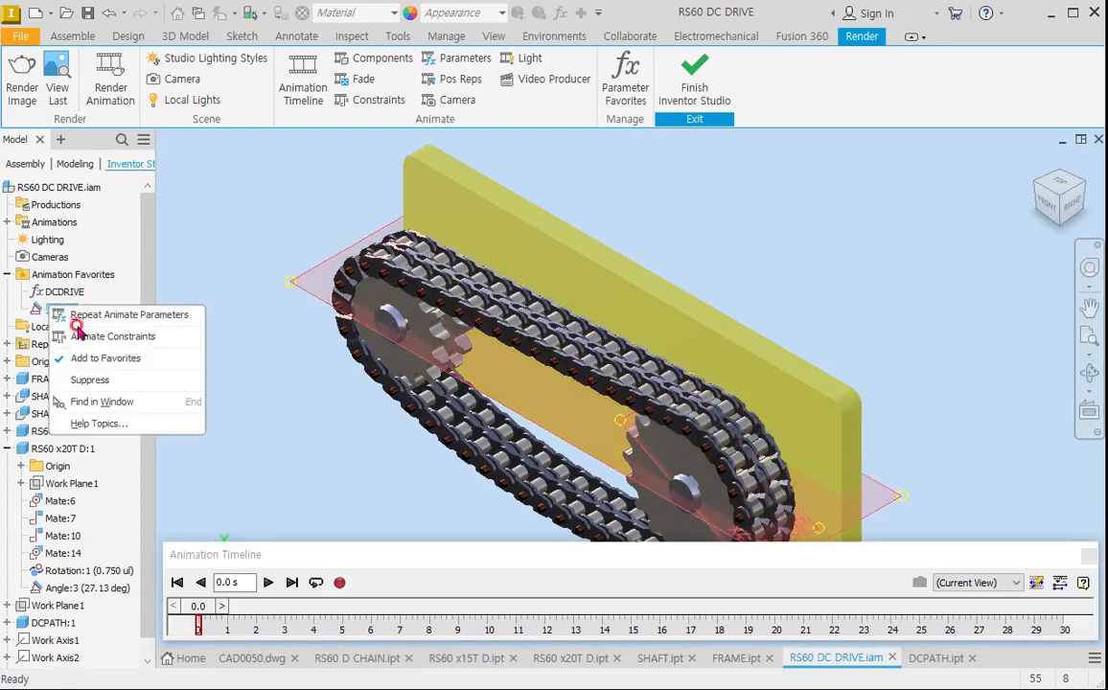
pyautogui.click(112, 337)
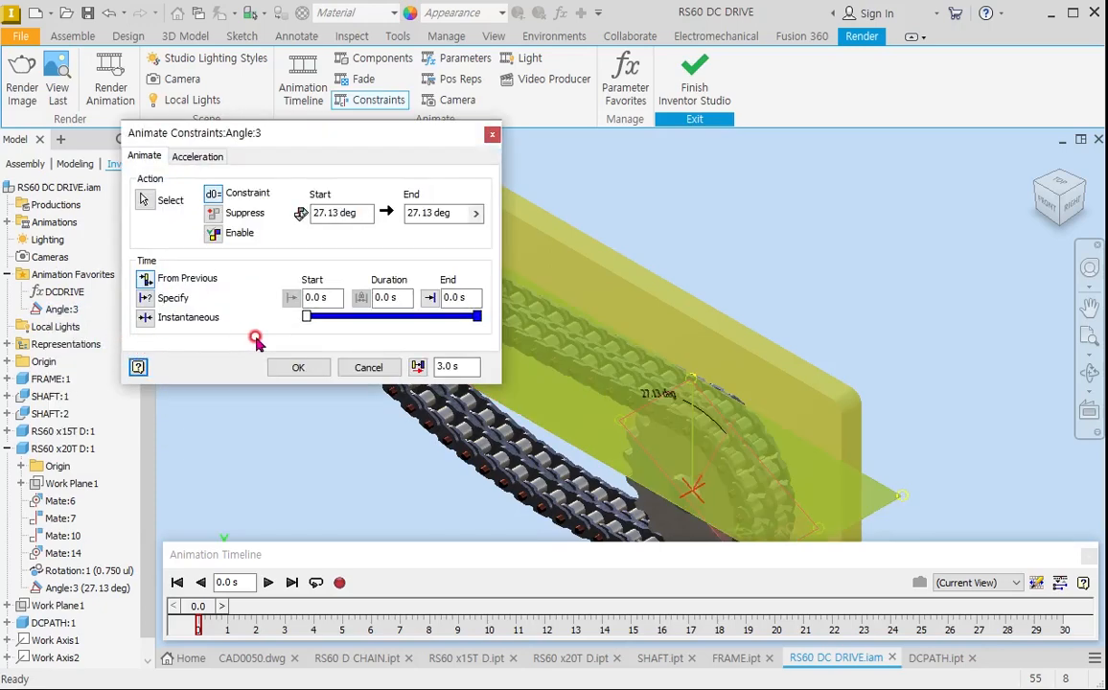
pyautogui.click(450, 294)
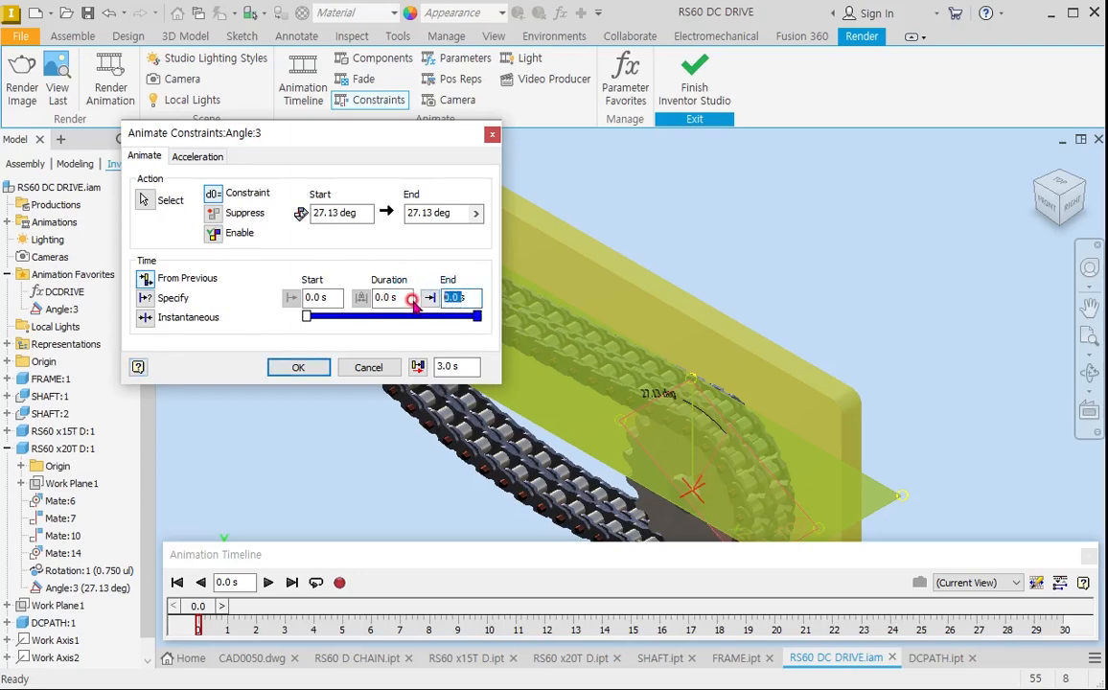
pyautogui.write('3s')
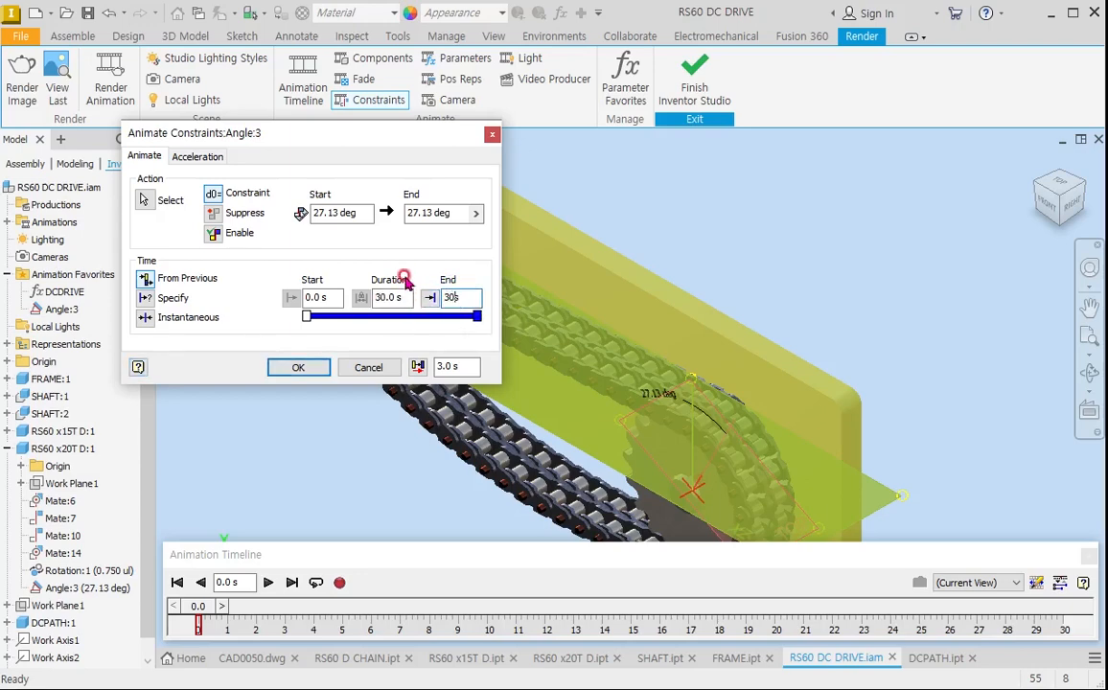
pyautogui.click(457, 212)
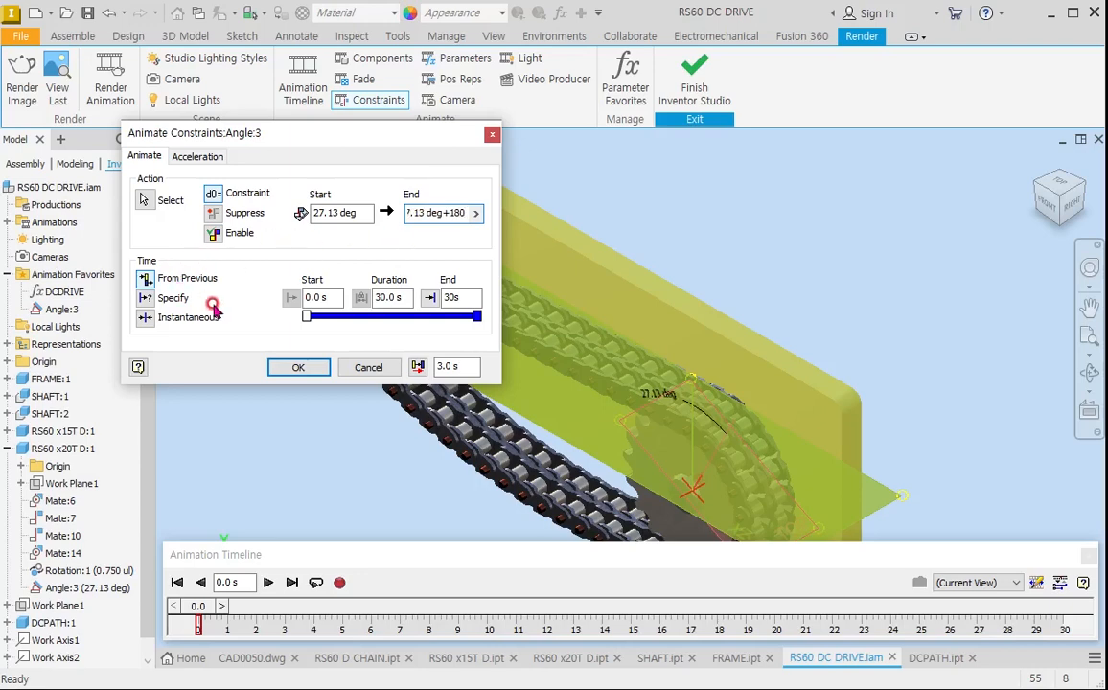
# Give the Angle:3 animation a constant speed, accept it, and return the timeline to its start.
pyautogui.click(197, 153)
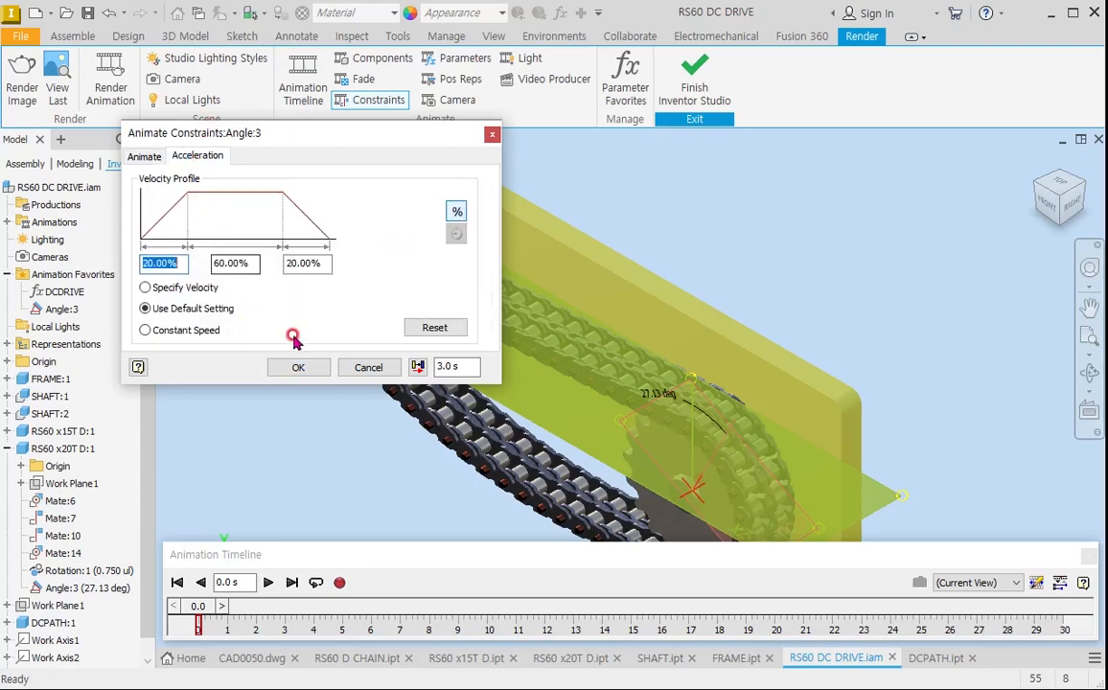
pyautogui.click(145, 330)
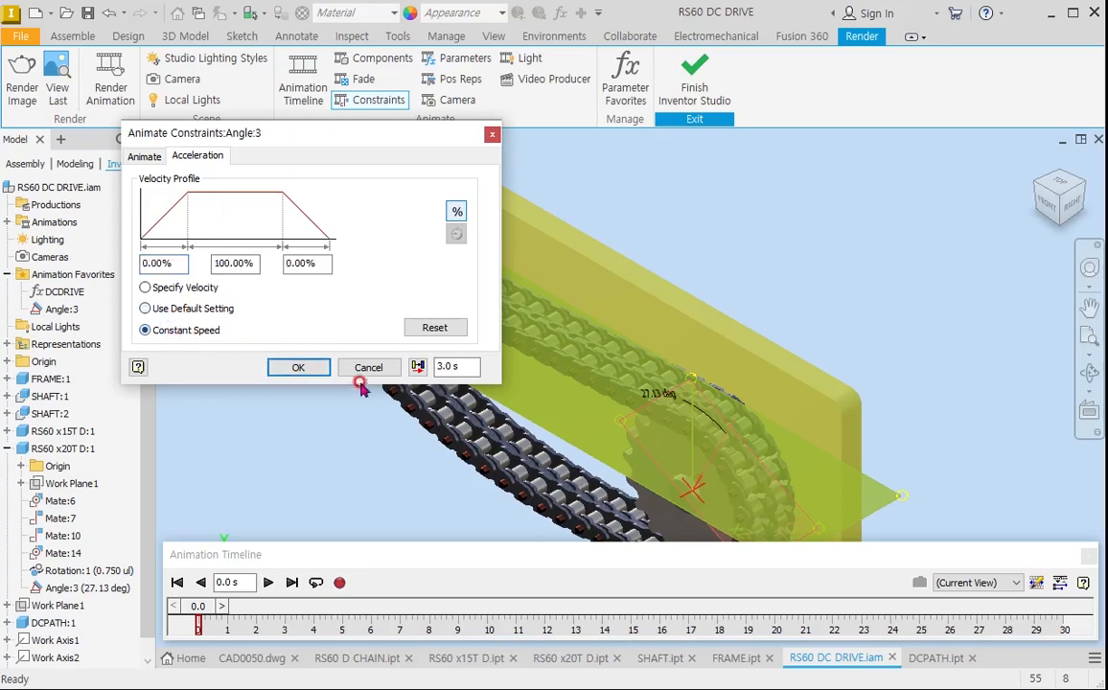
pyautogui.click(297, 369)
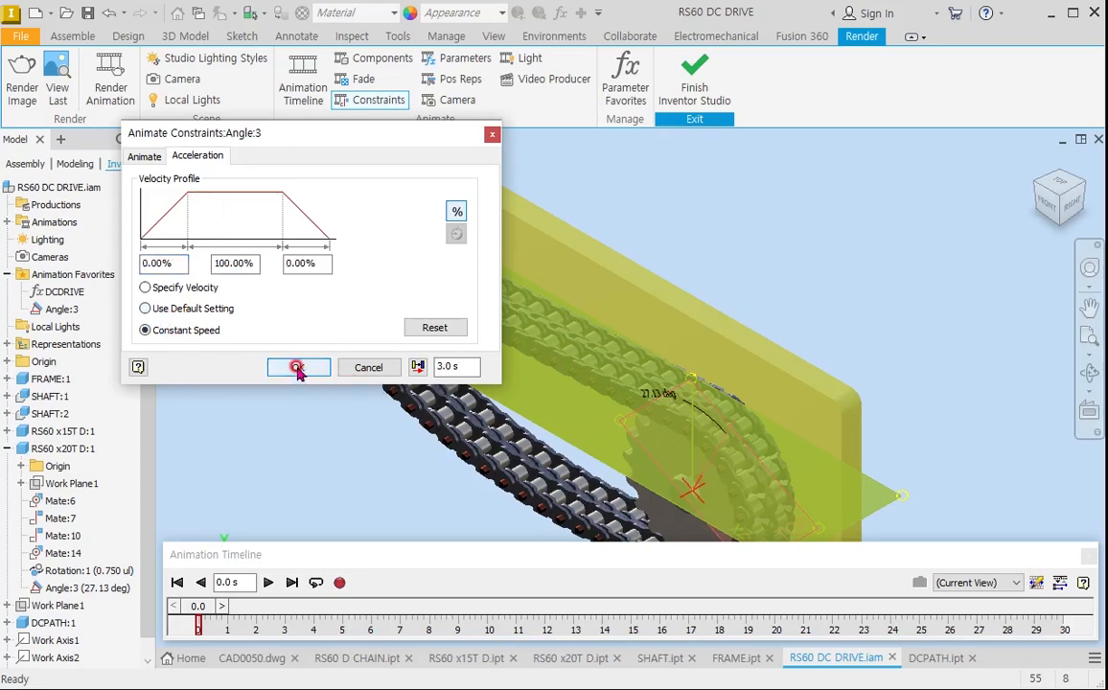
pyautogui.click(145, 157)
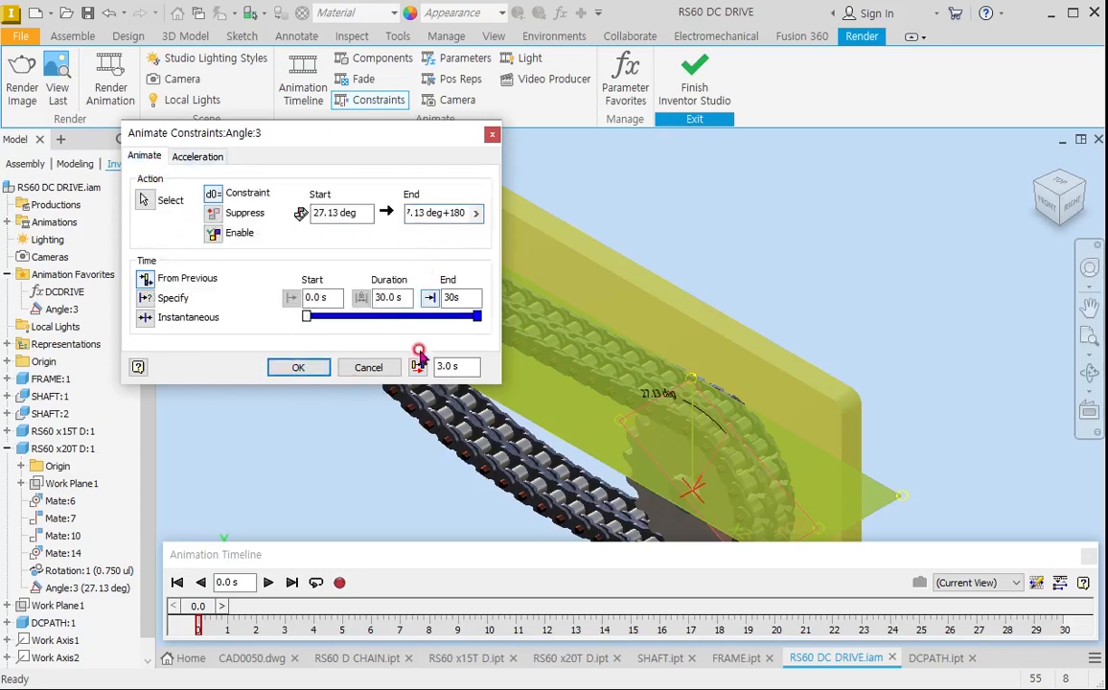
pyautogui.click(298, 367)
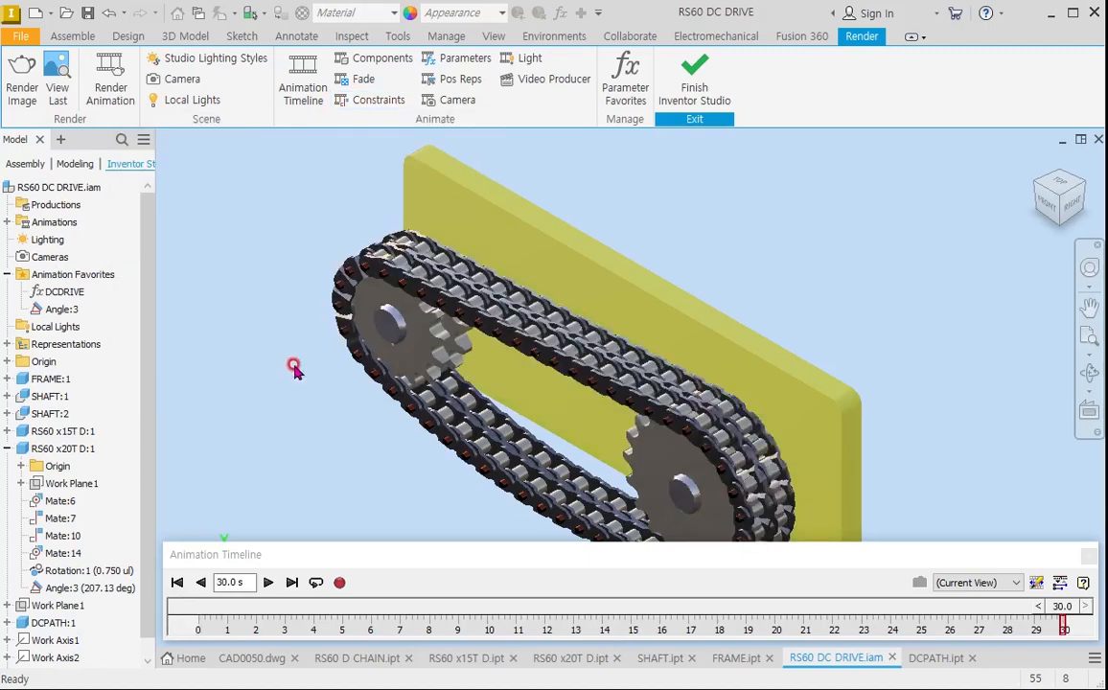
pyautogui.click(178, 584)
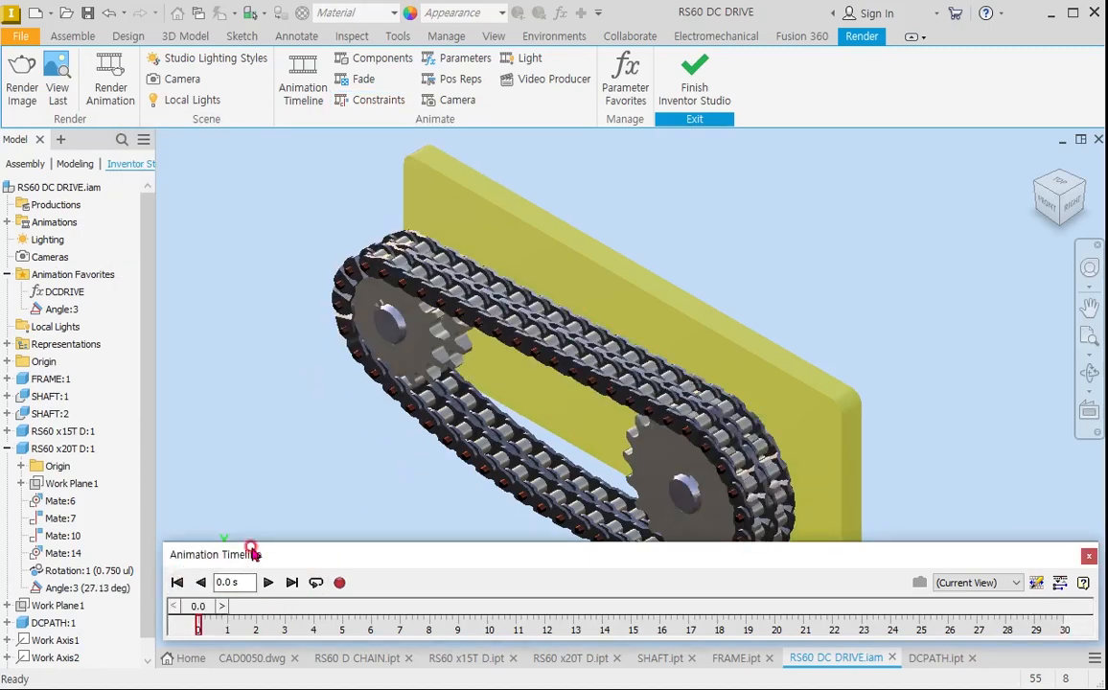
# Move the Animation Timeline clear of the model and play the chain drive animation from the start.
pyautogui.moveTo(466, 555); pyautogui.dragTo(410, 42)
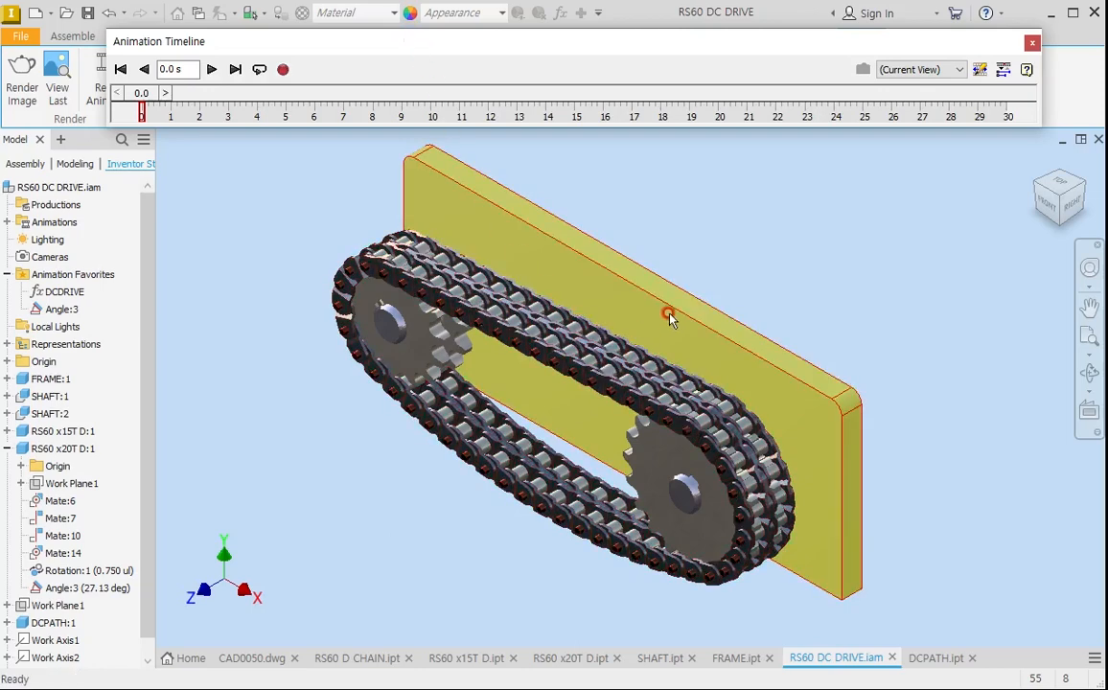
pyautogui.click(207, 69)
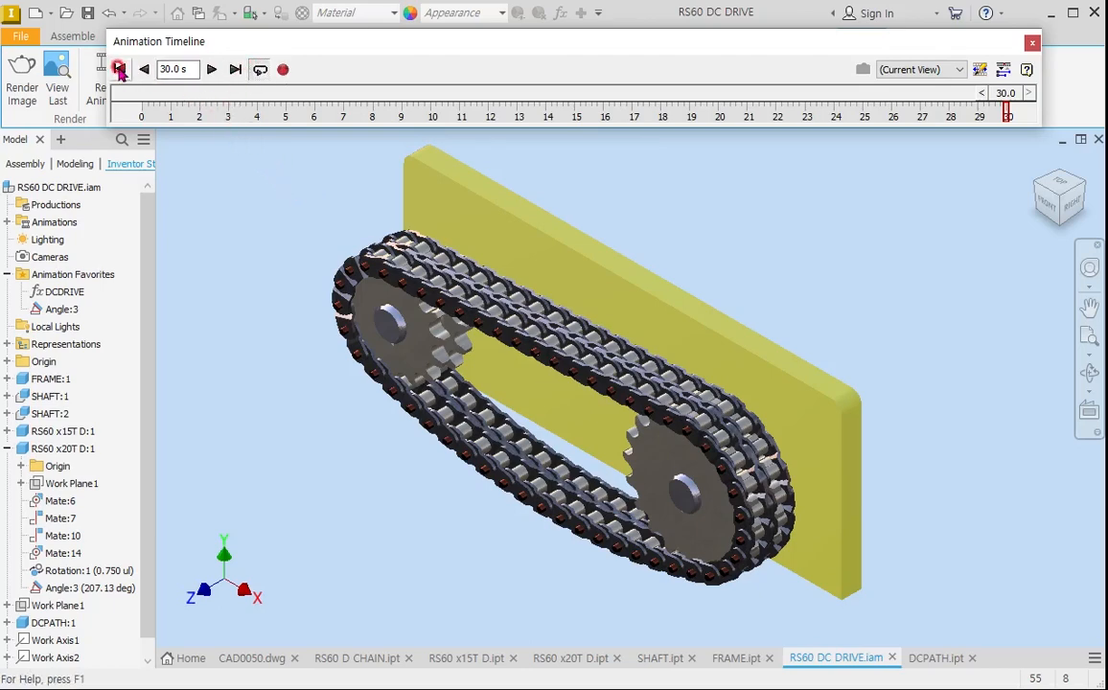
pyautogui.click(212, 71)
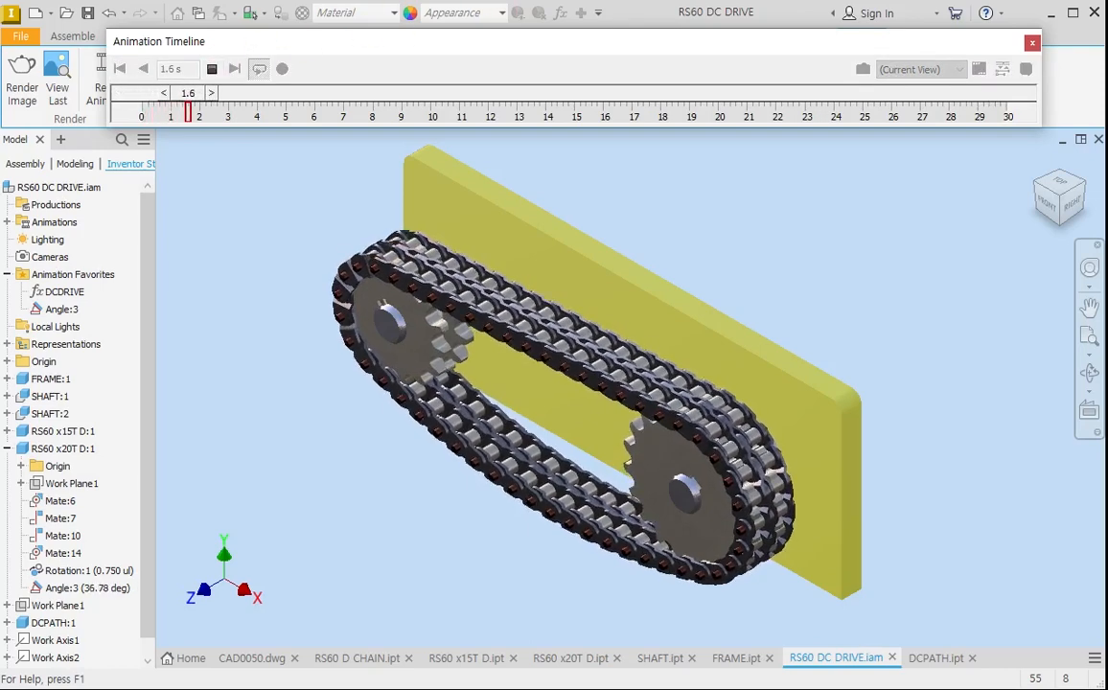